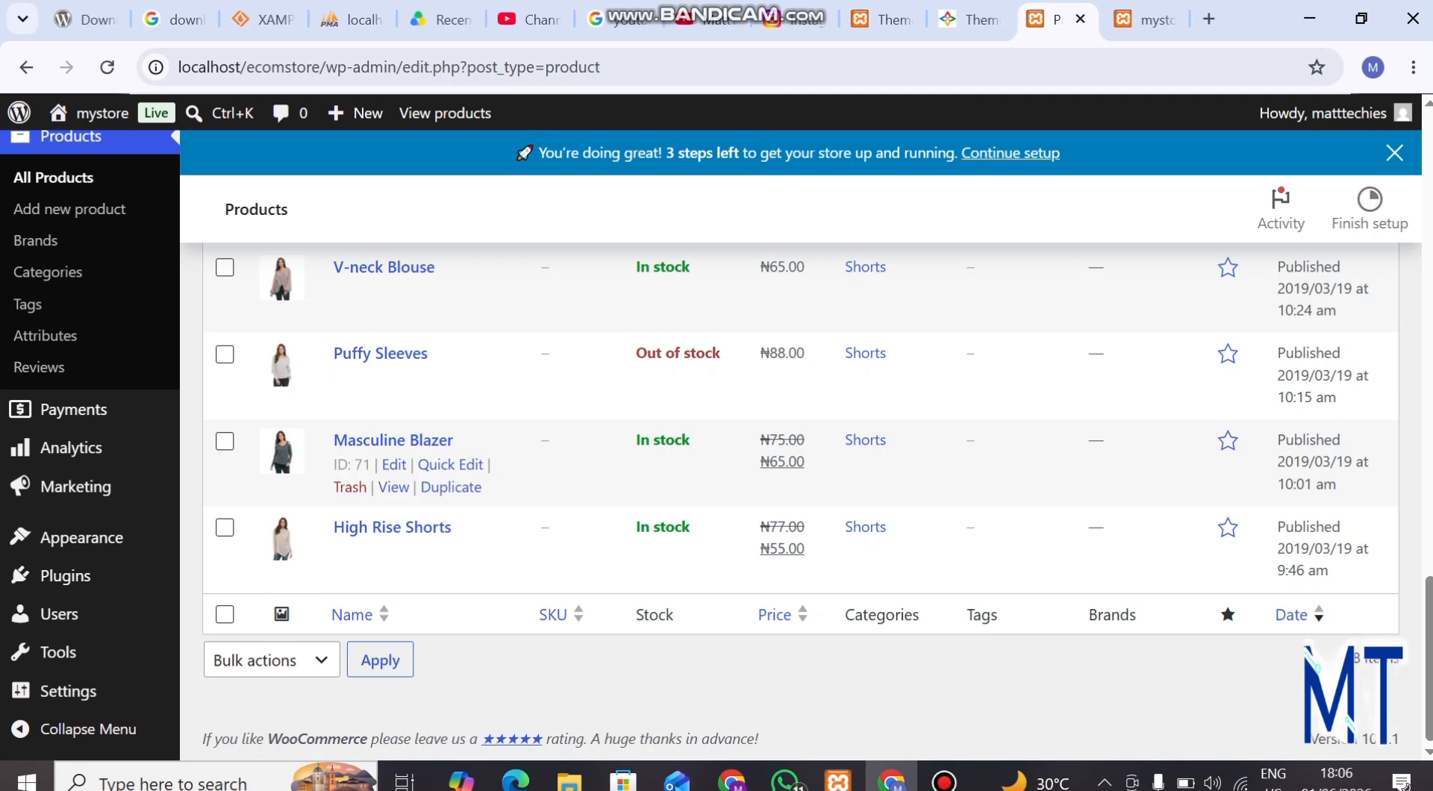
Review the store's existing product list and open the form for adding a new product
scroll(822, 493, up, 15)
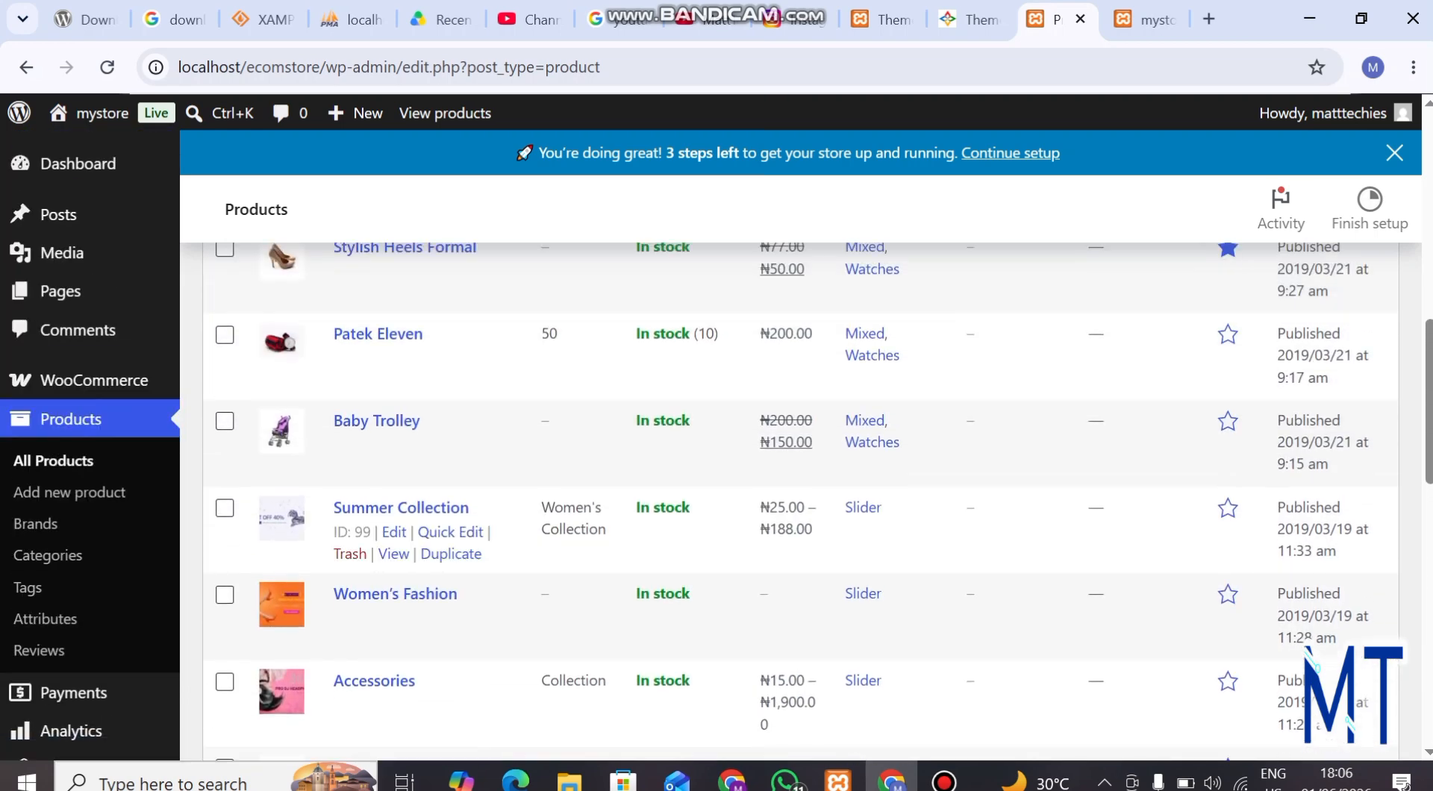
scroll(821, 493, up, 10)
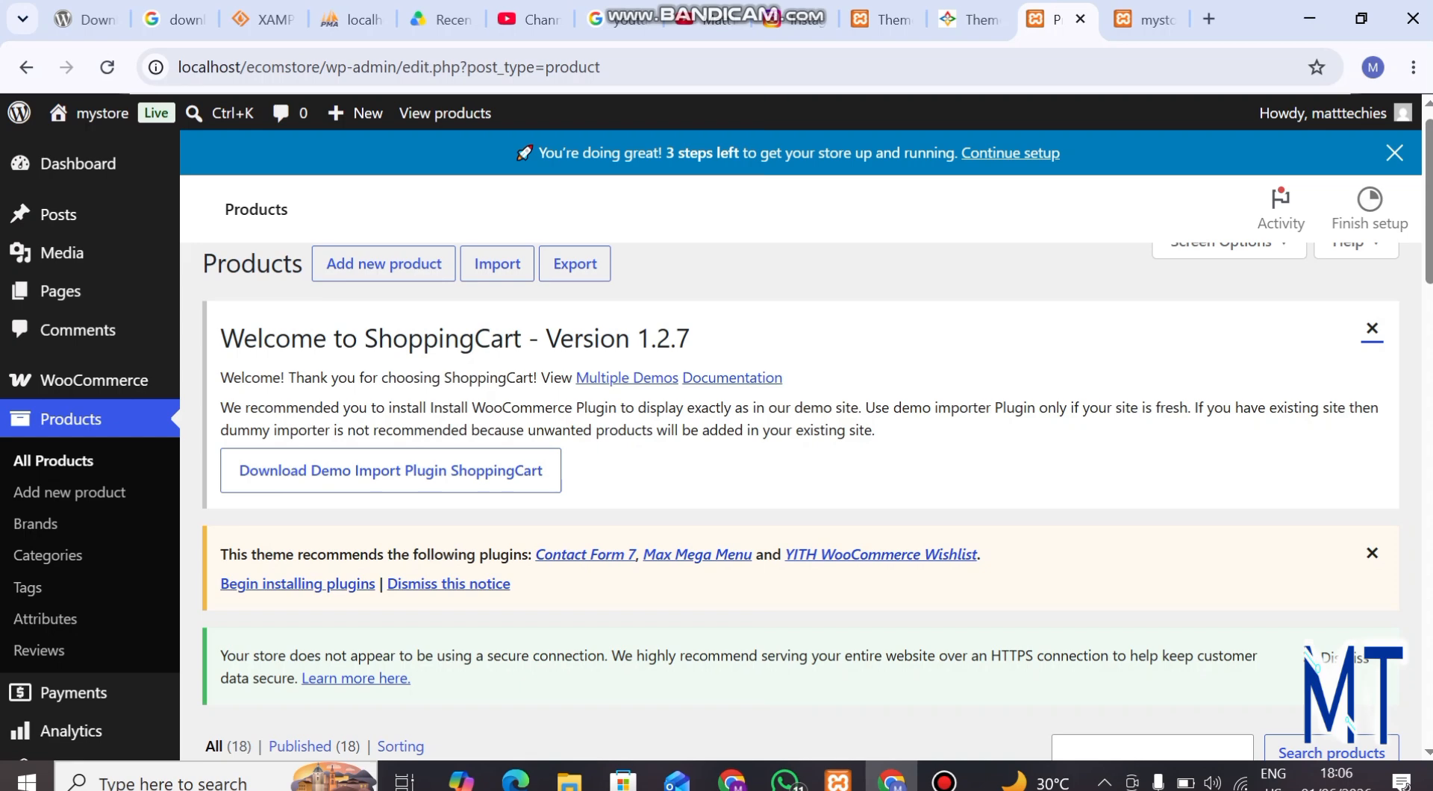
scroll(746, 657, down, 8)
scroll(747, 657, up, 2)
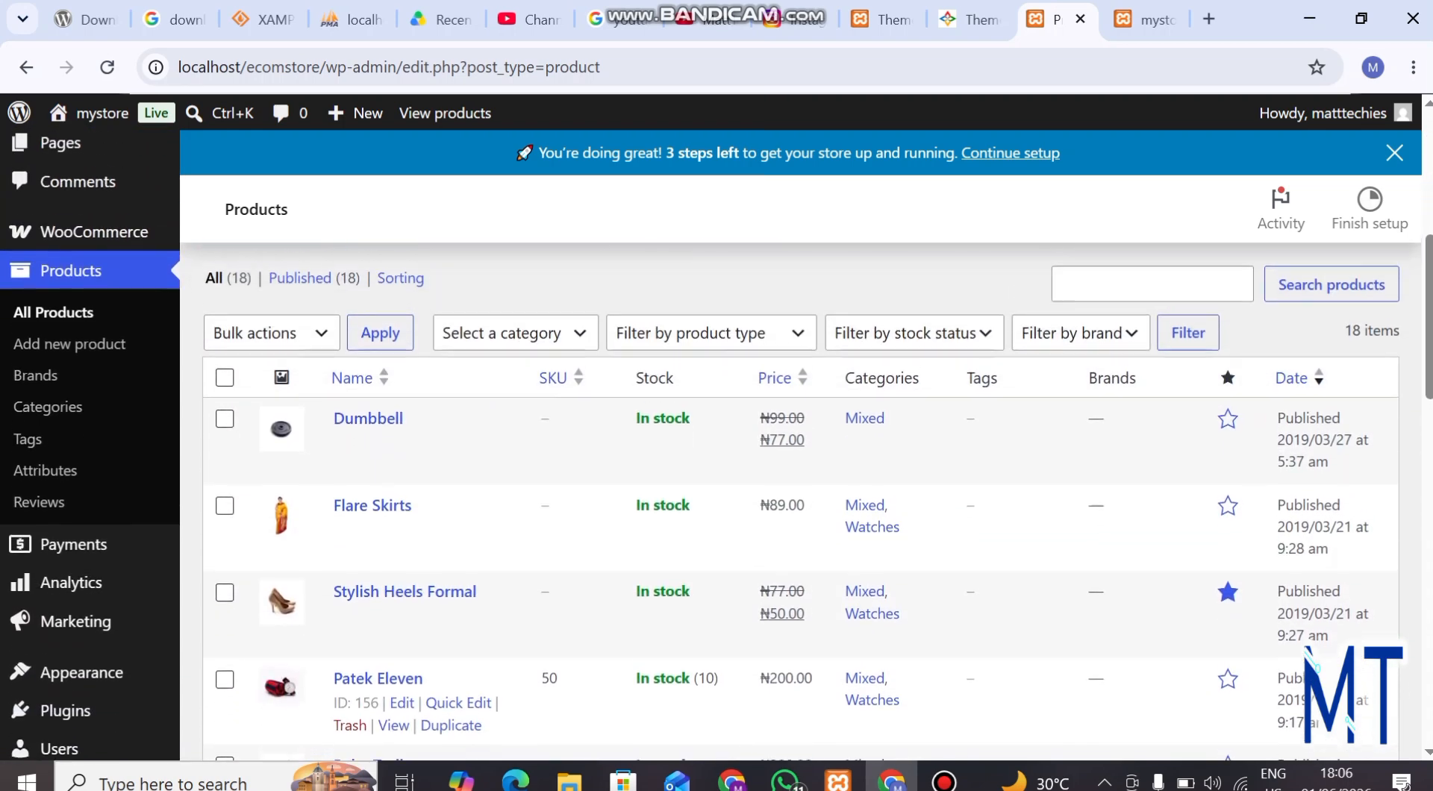
scroll(746, 492, down, 5)
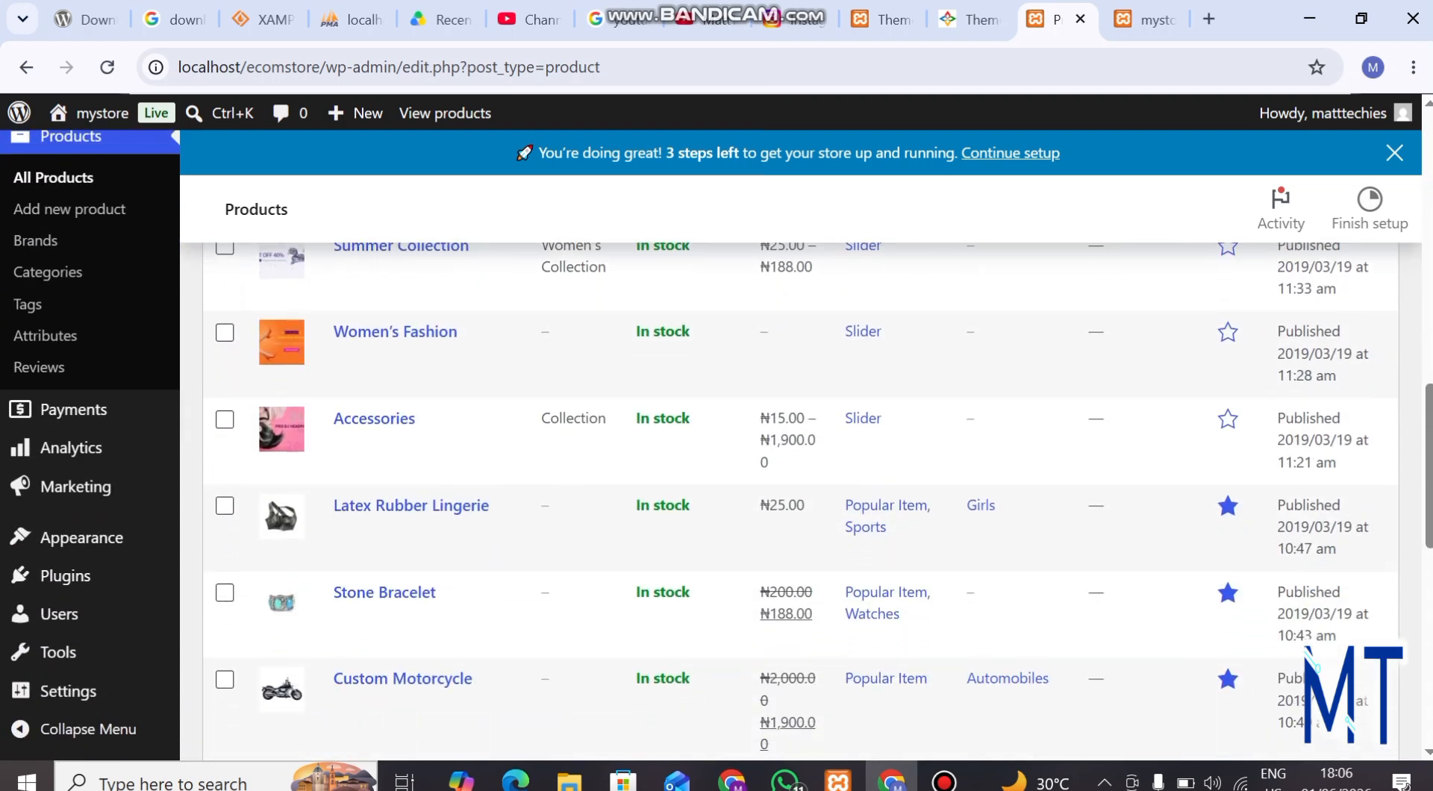
scroll(747, 493, up, 10)
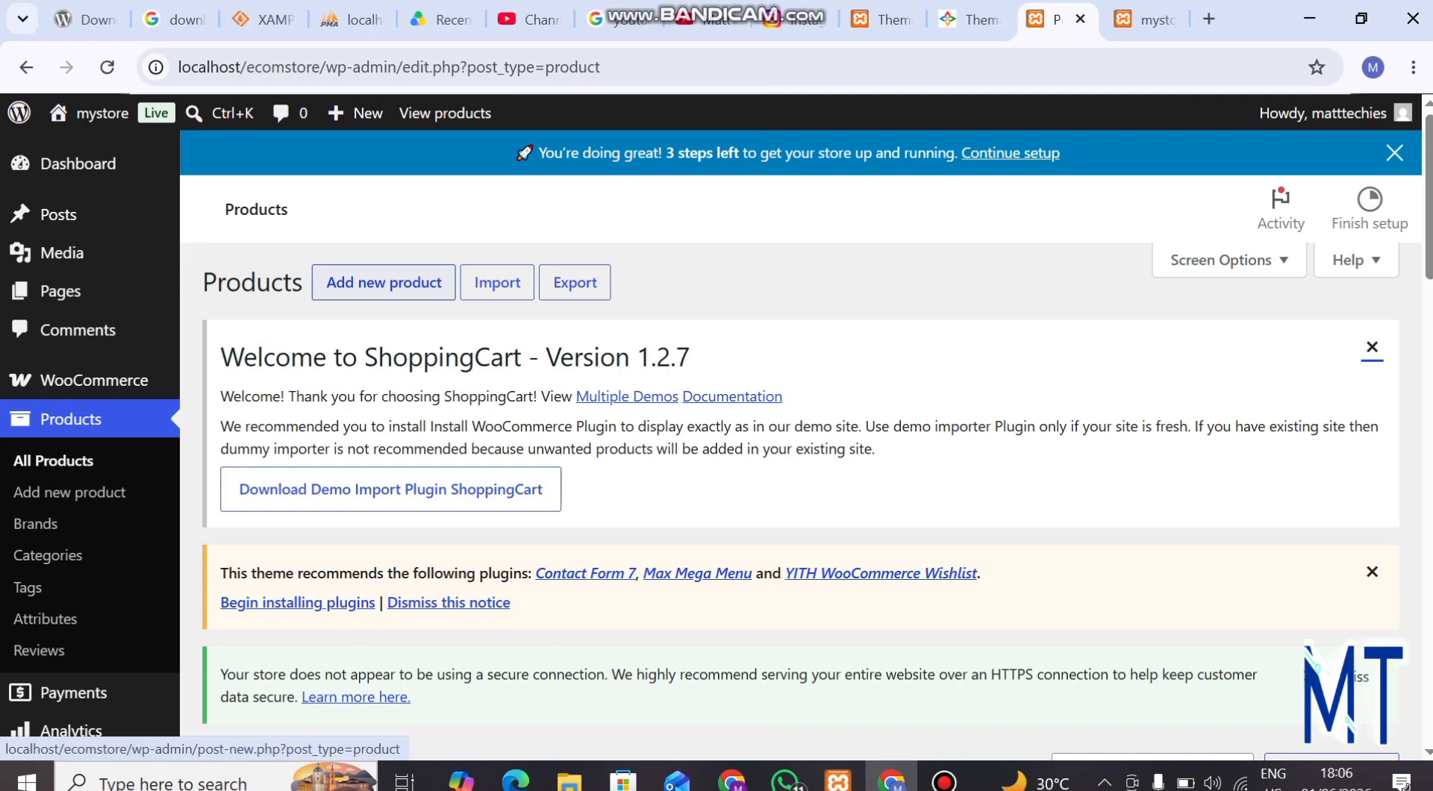
click(383, 282)
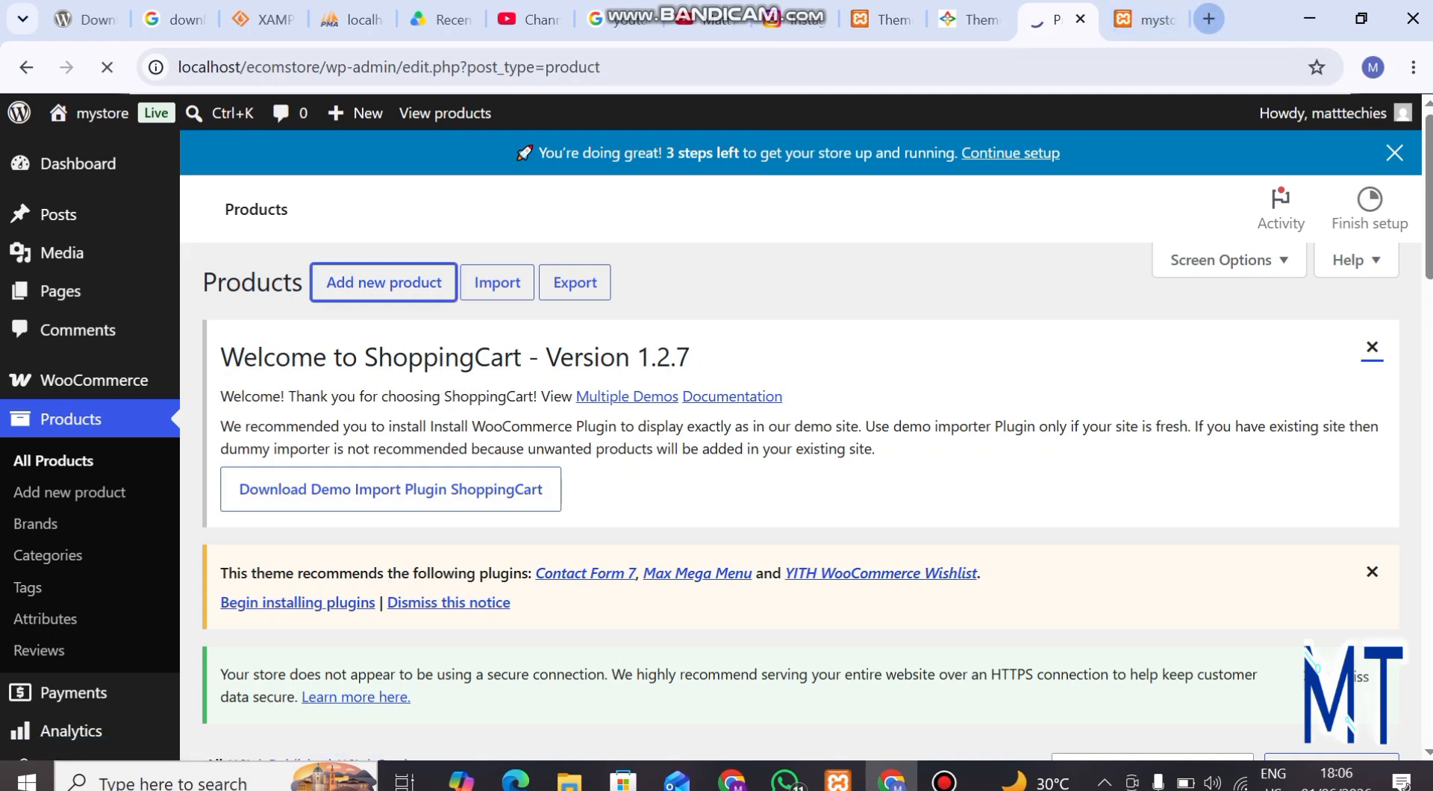
Open the Jumia shopping site in a new browser tab using the address jumia.ng
click(1210, 19)
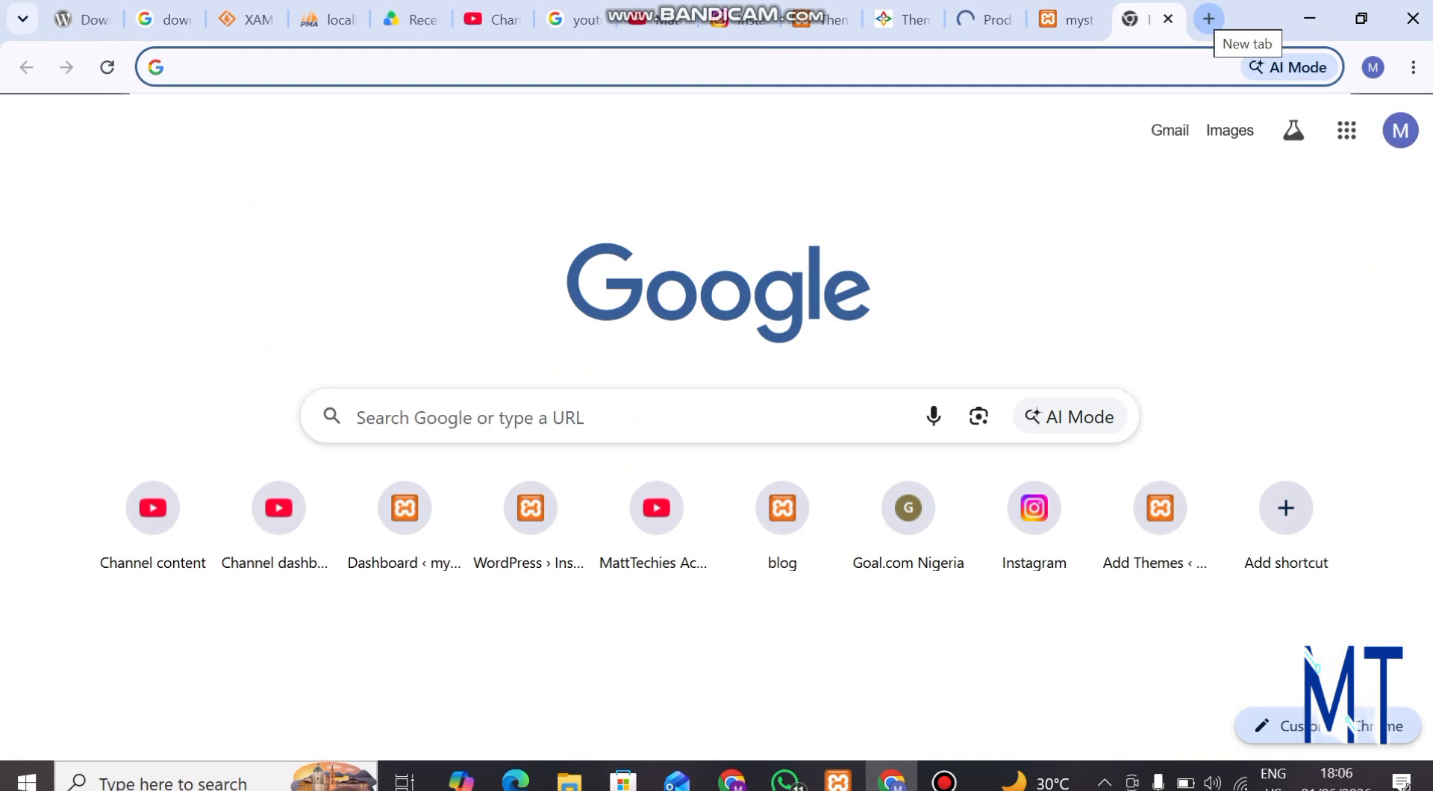
text(jumia)
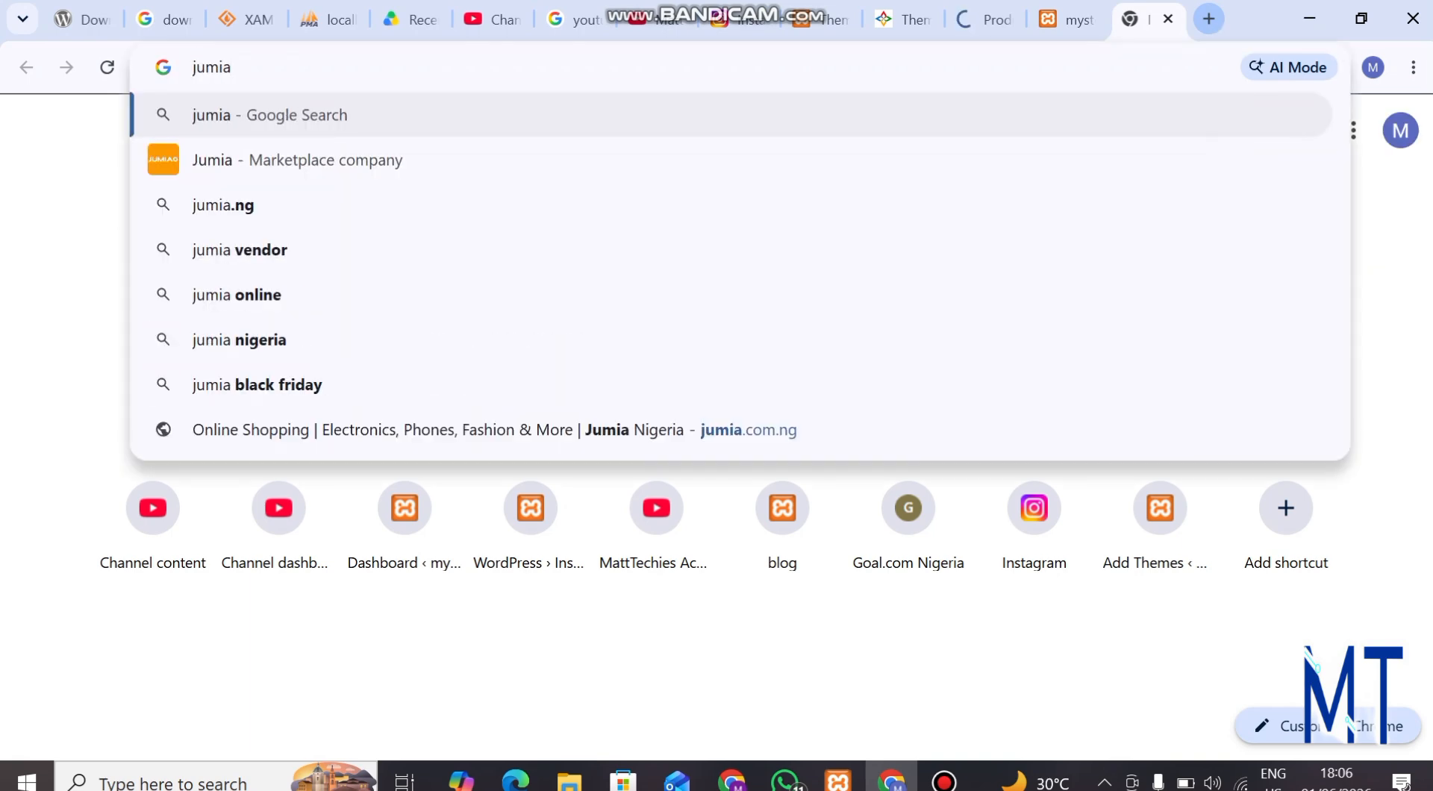
text(.ng)
key(Return)
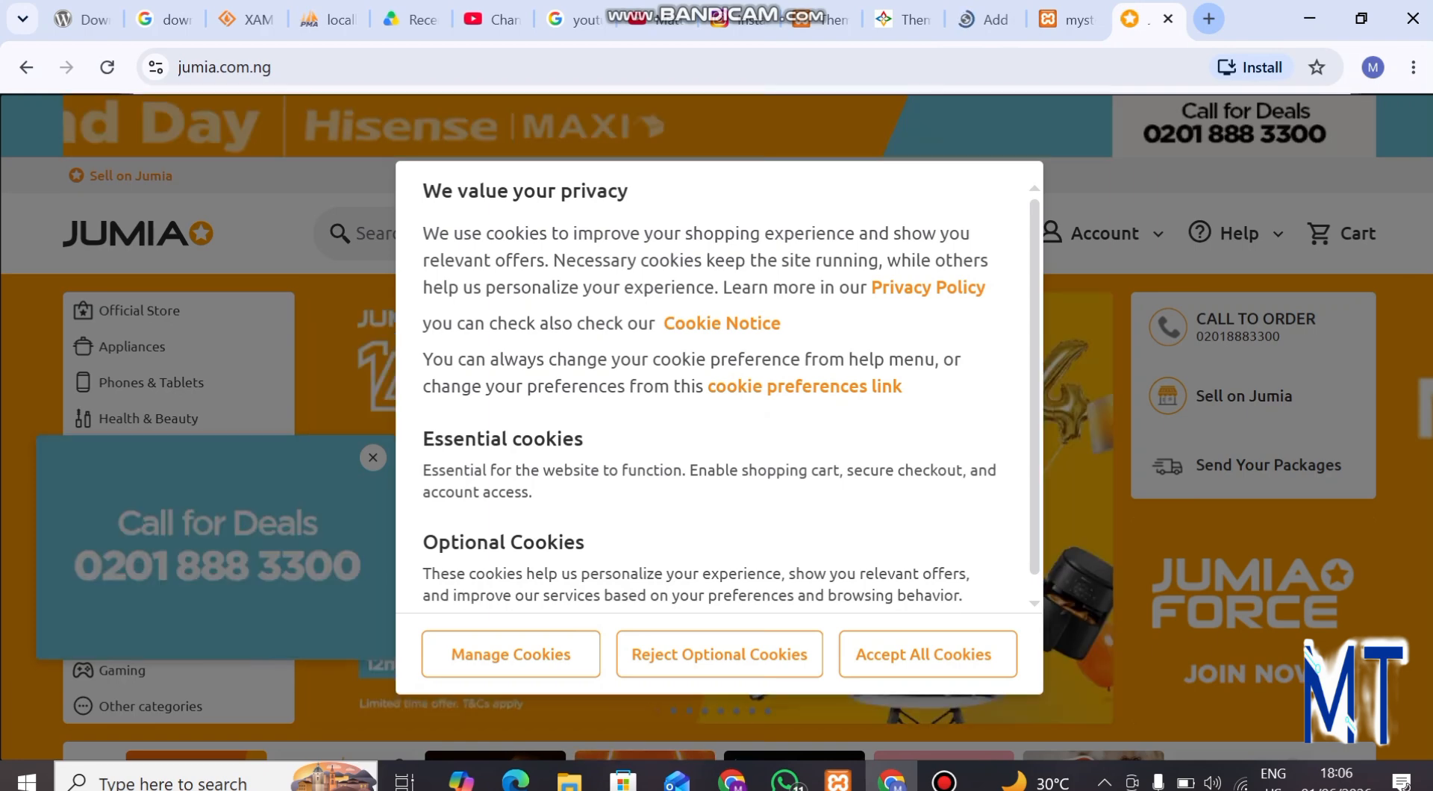
Open the slot.ng shopping site in another new browser tab
key(ctrl+t)
text(slot.ng)
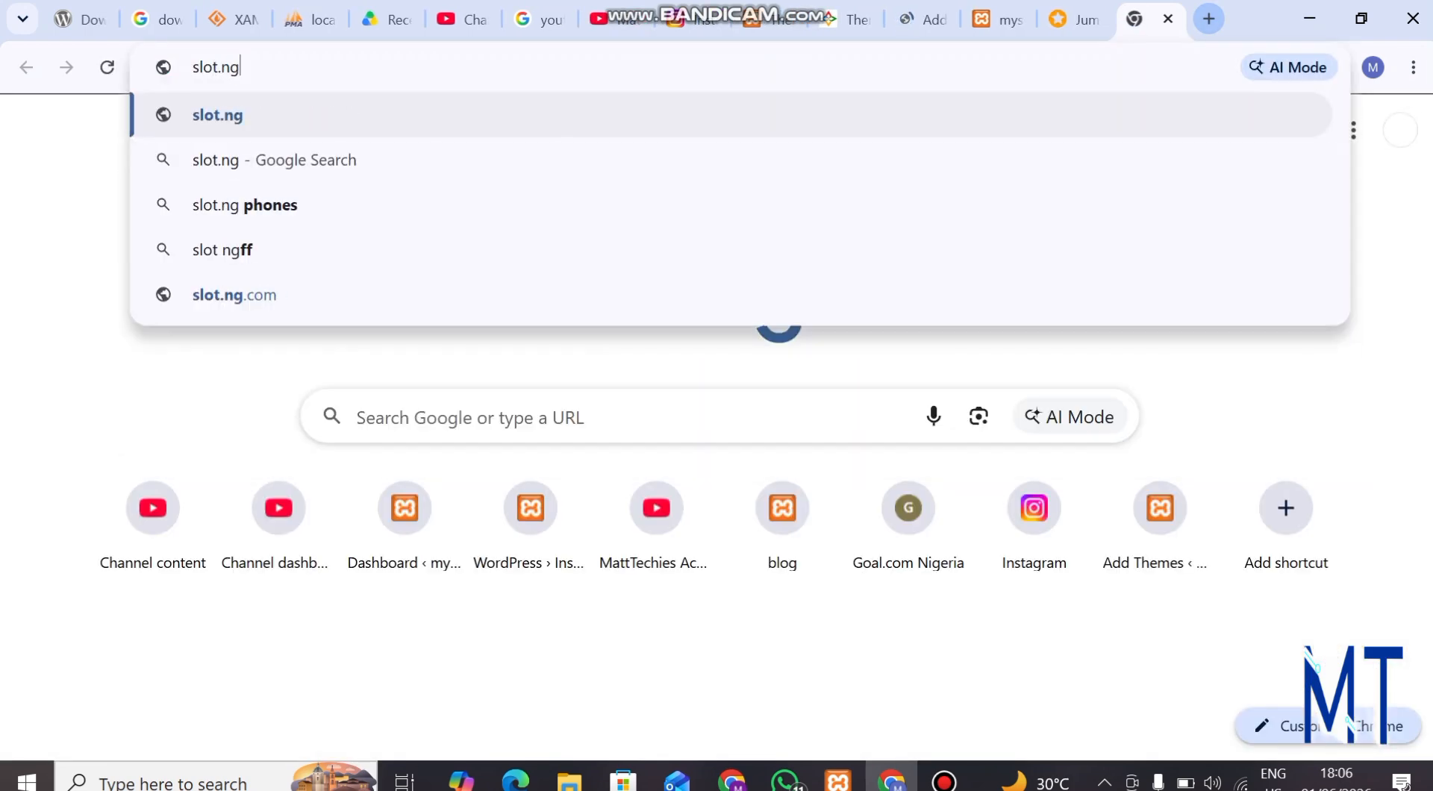
key(Return)
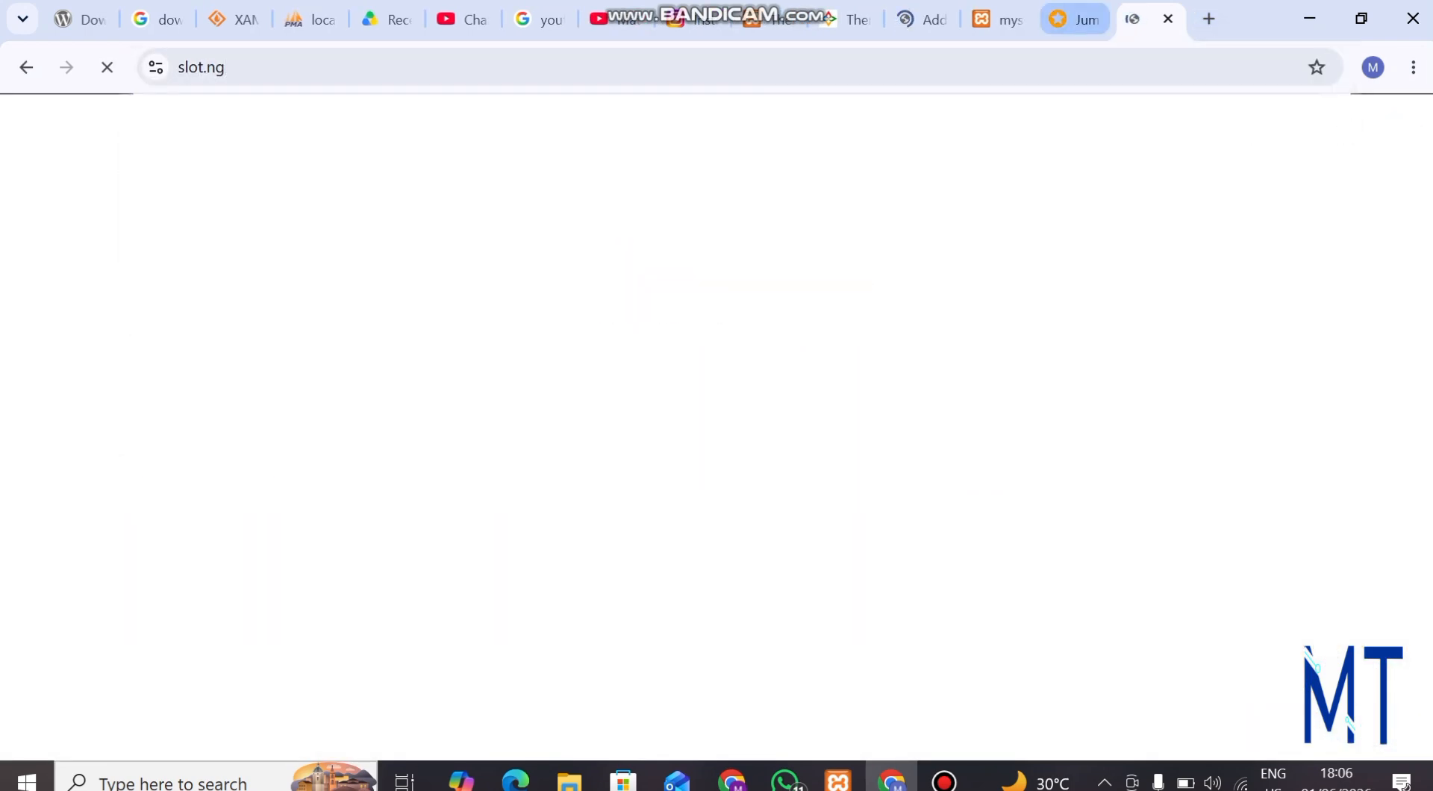
Return to the Jumia site, reject its optional cookies and dismiss the Call for Deals pop-up
key(ctrl+shift+Tab)
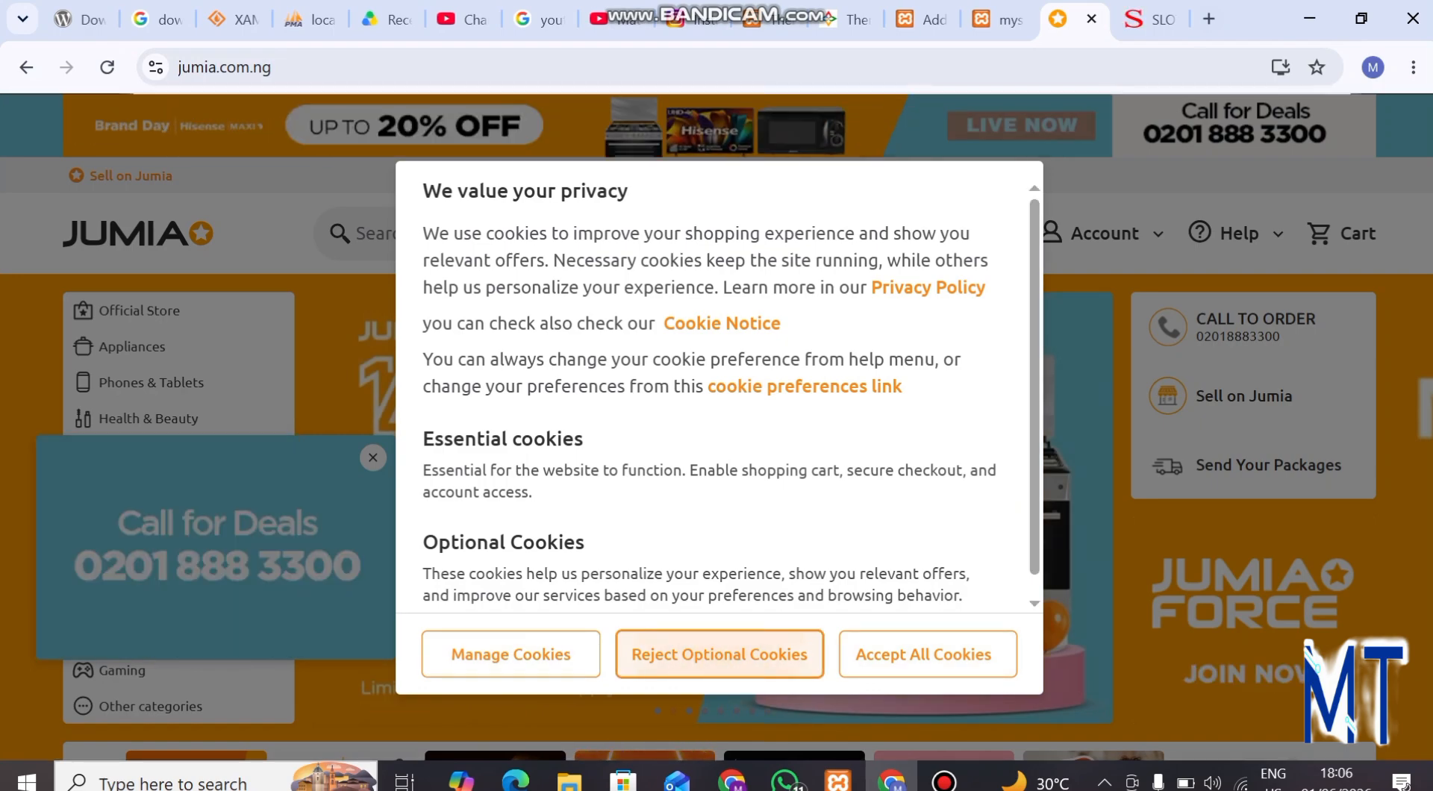
click(720, 655)
scroll(720, 654, down, 6)
scroll(716, 462, down, 4)
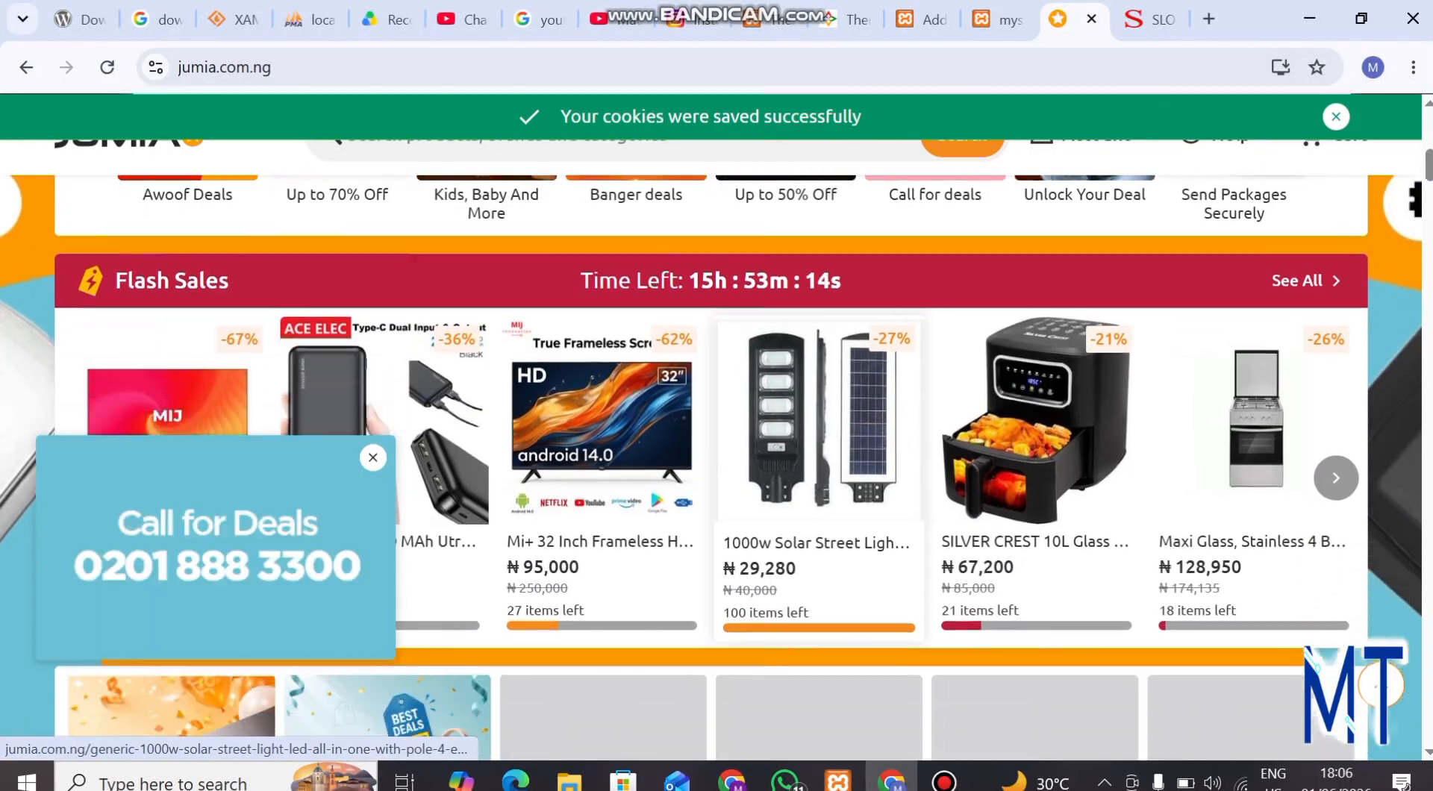
click(373, 457)
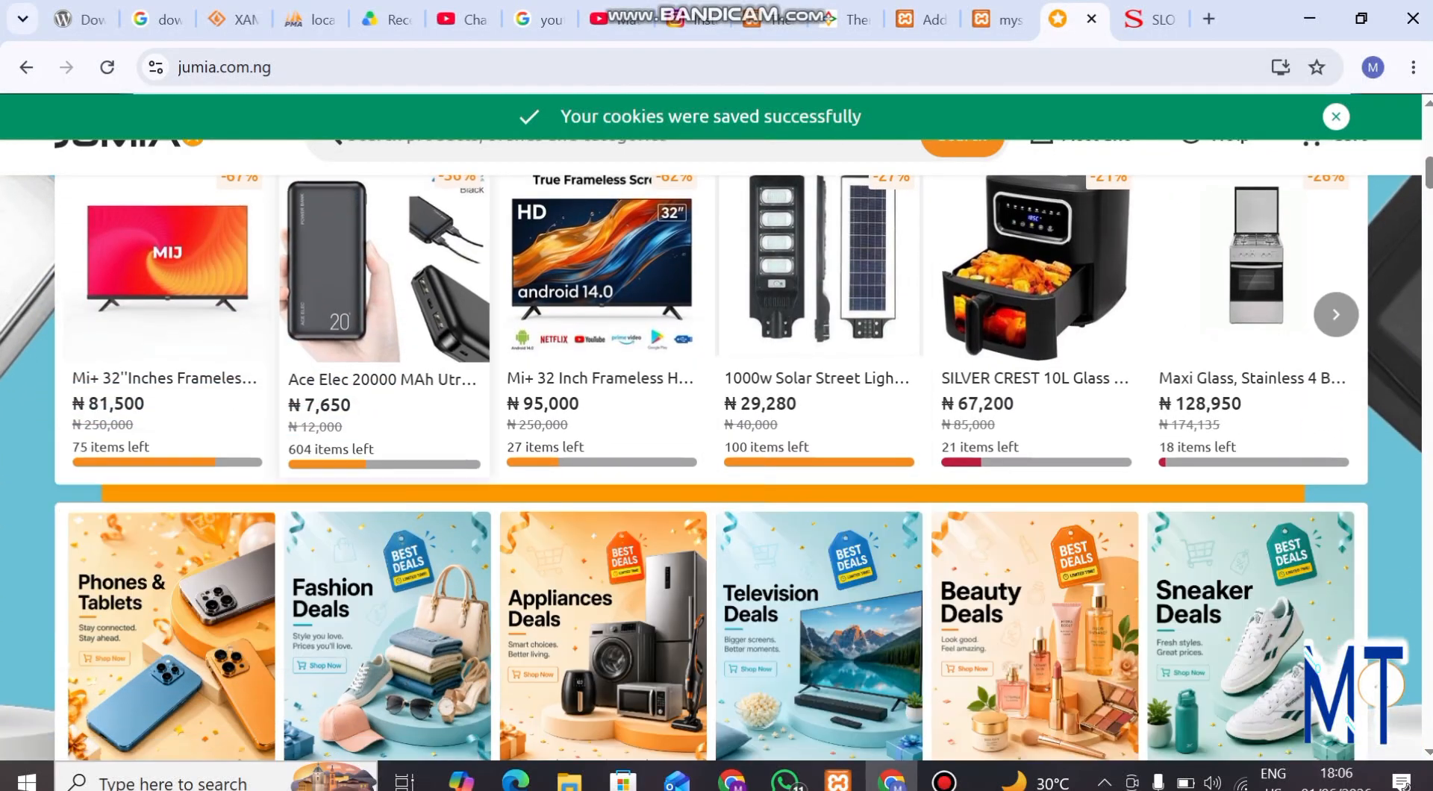
Browse the Jumia home page offers and search the shop for "male wears"
scroll(603, 538, down, 6)
scroll(604, 508, down, 7)
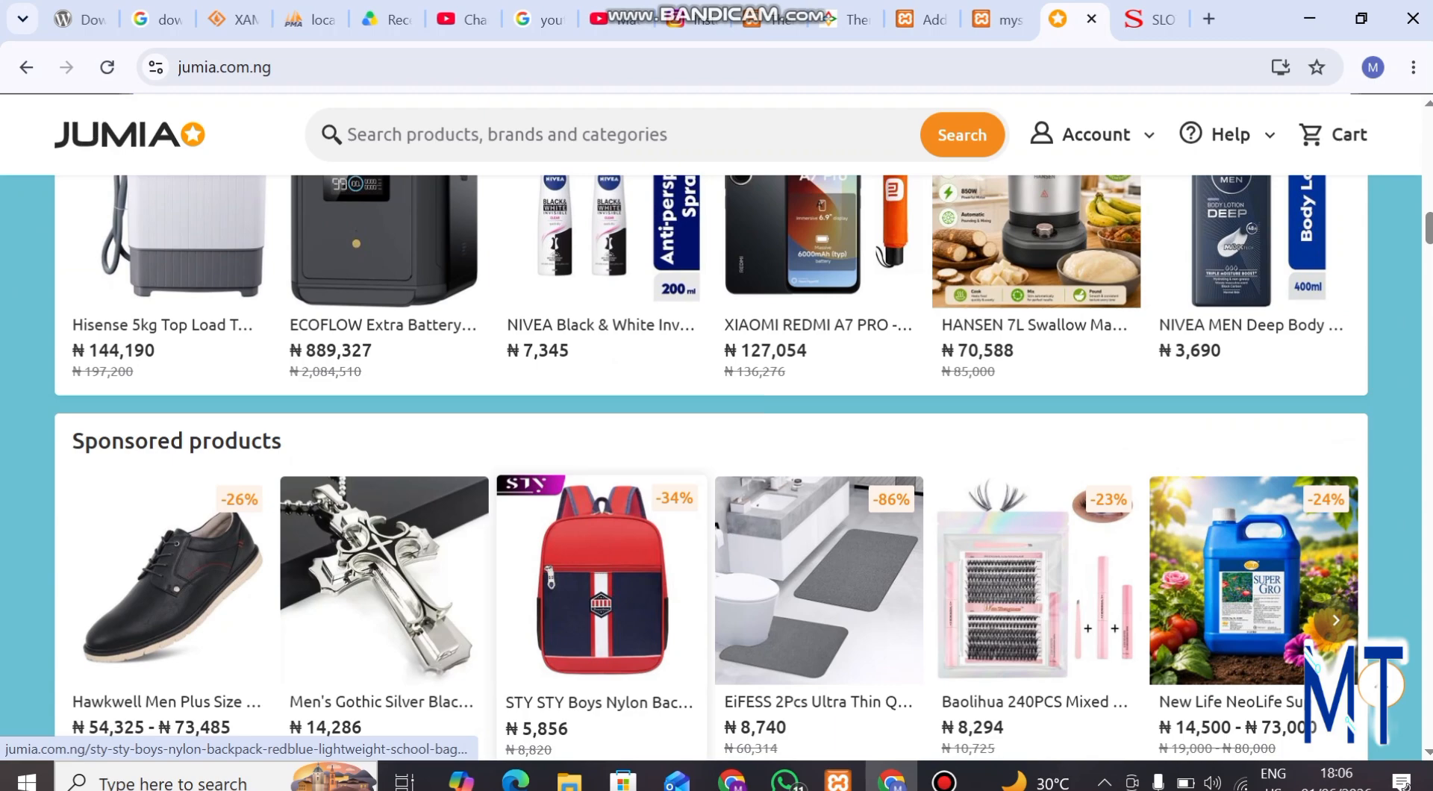
scroll(603, 568, down, 3)
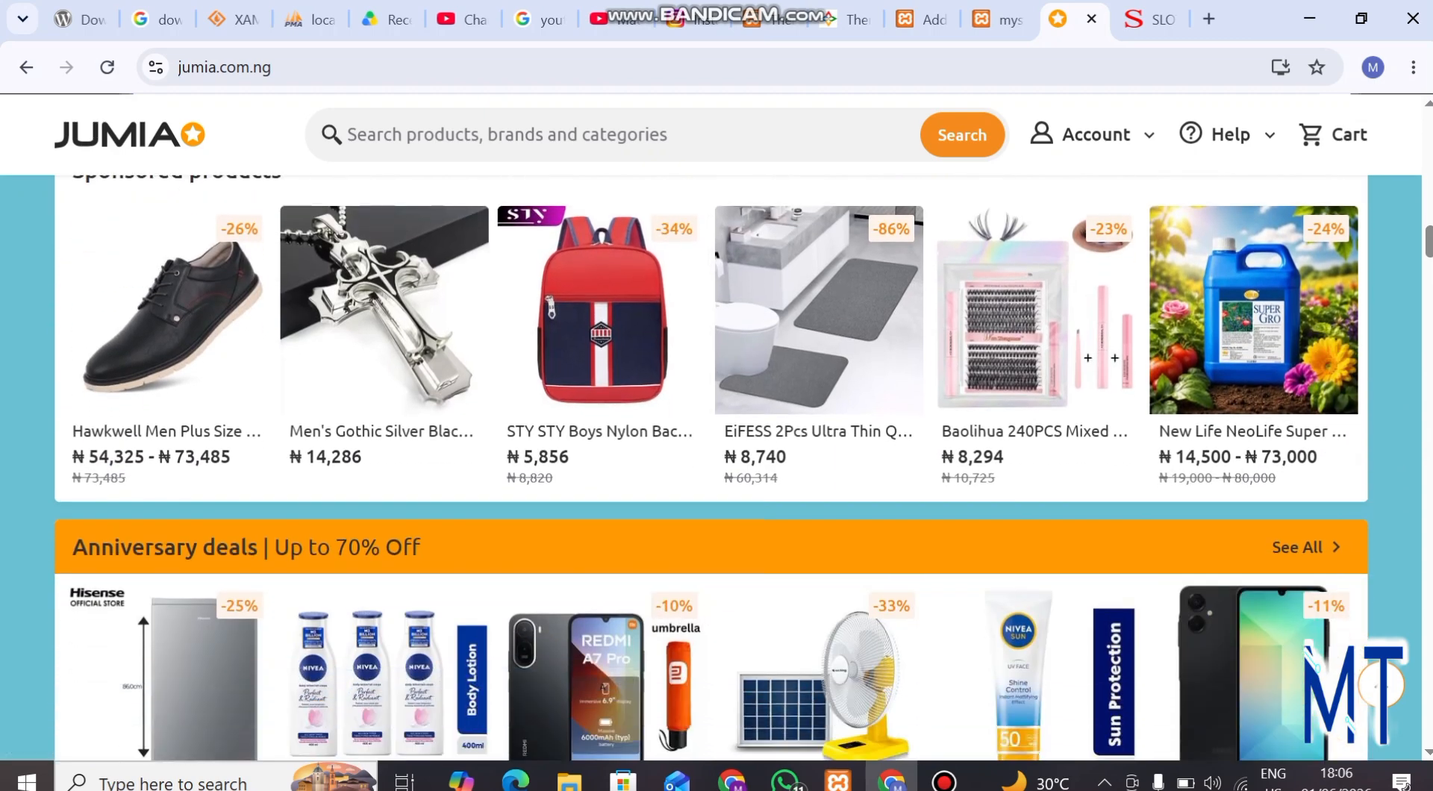
scroll(603, 568, down, 1)
scroll(604, 567, up, 1)
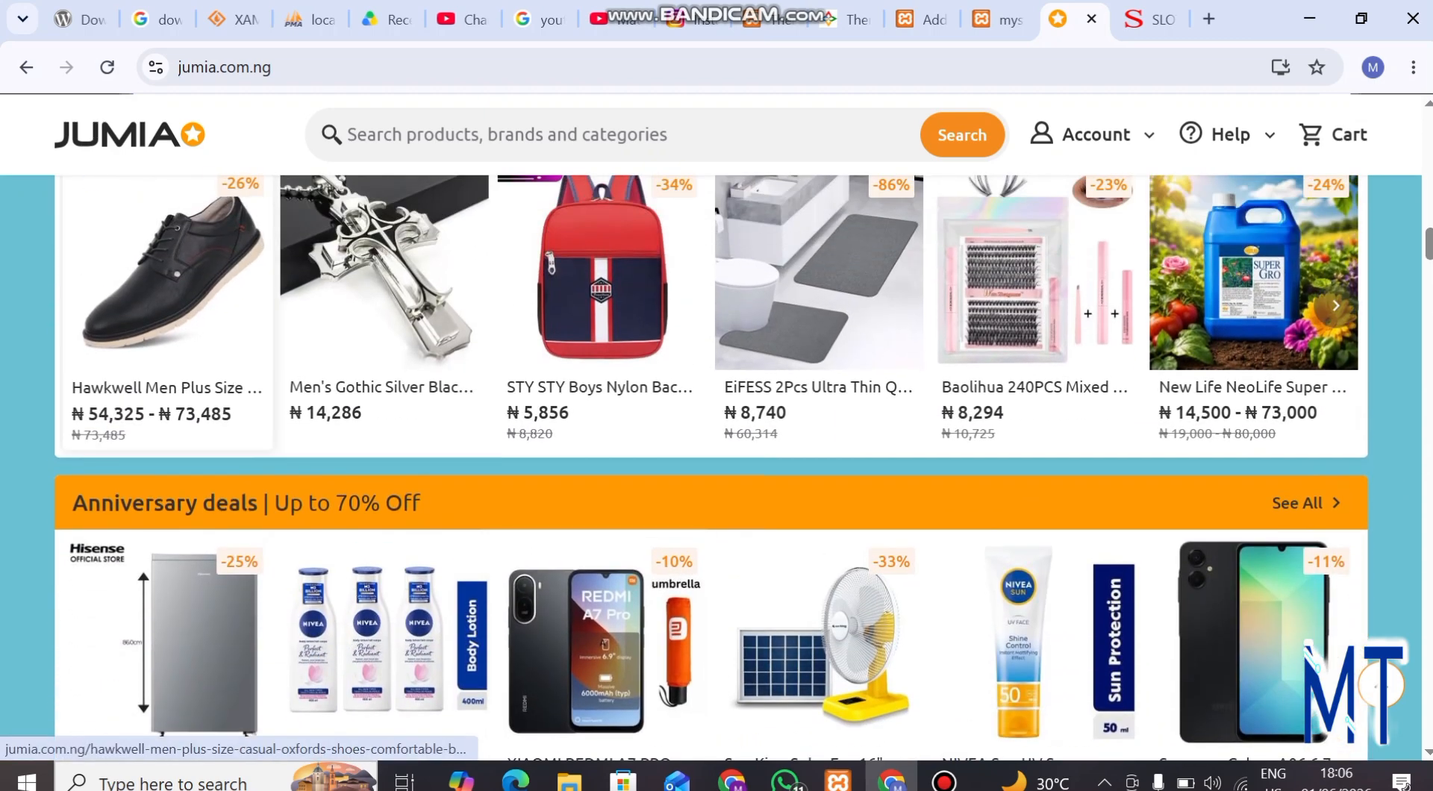
scroll(239, 336, down, 7)
click(478, 135)
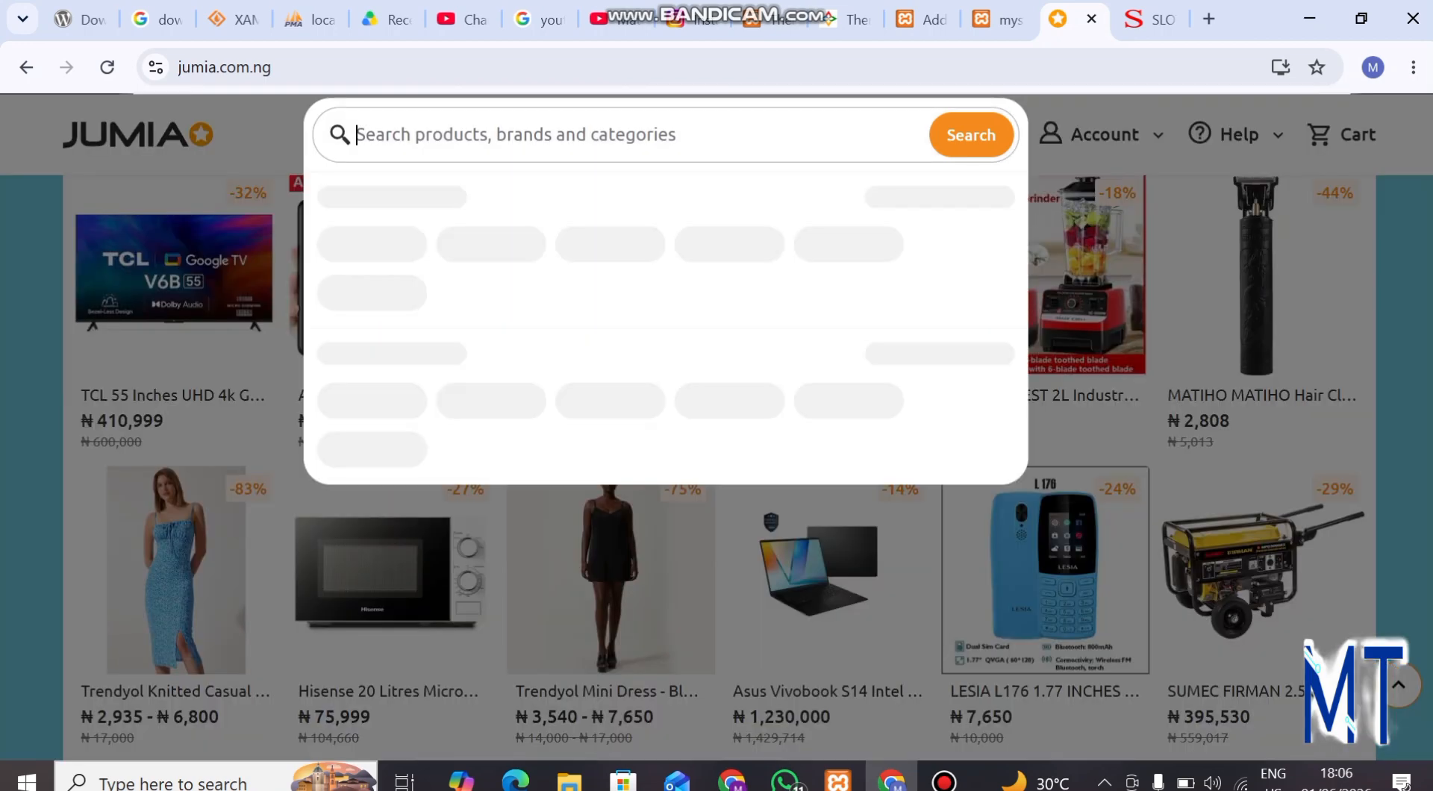
text(male wear)
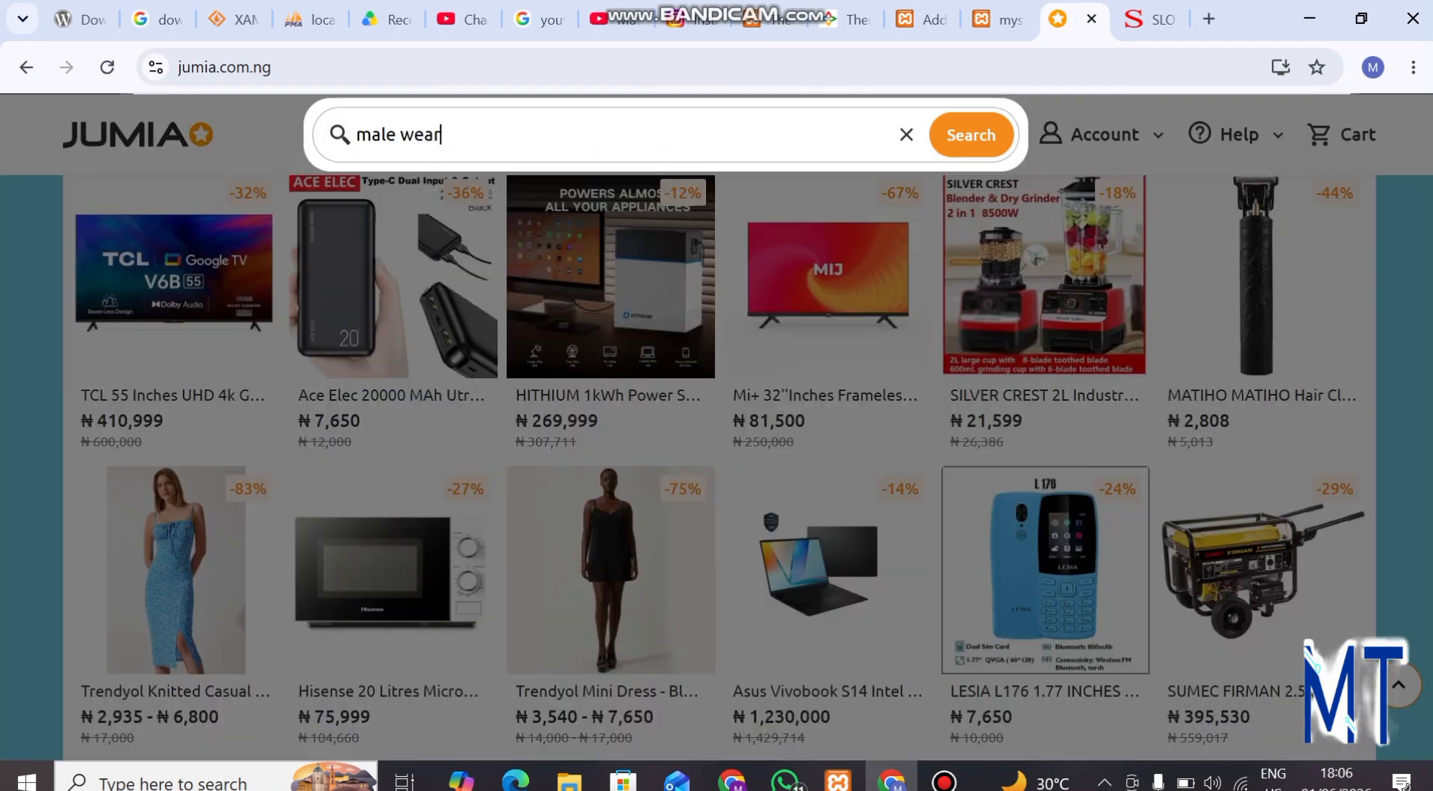
text(s)
key(Return)
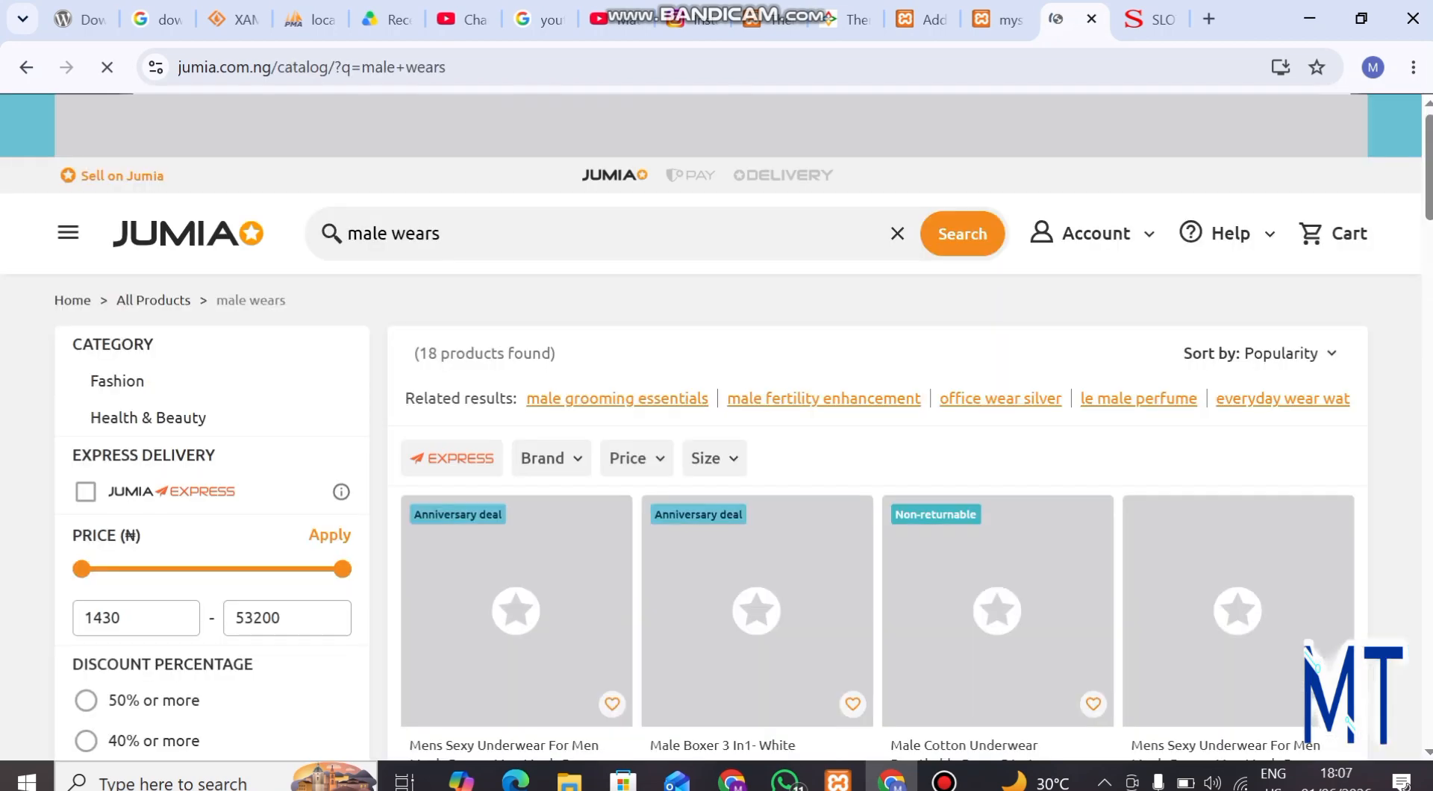
Look through the male wears results and open the 3pcs/set (black+grey+green) men's cotton briefs product page
scroll(515, 597, down, 2)
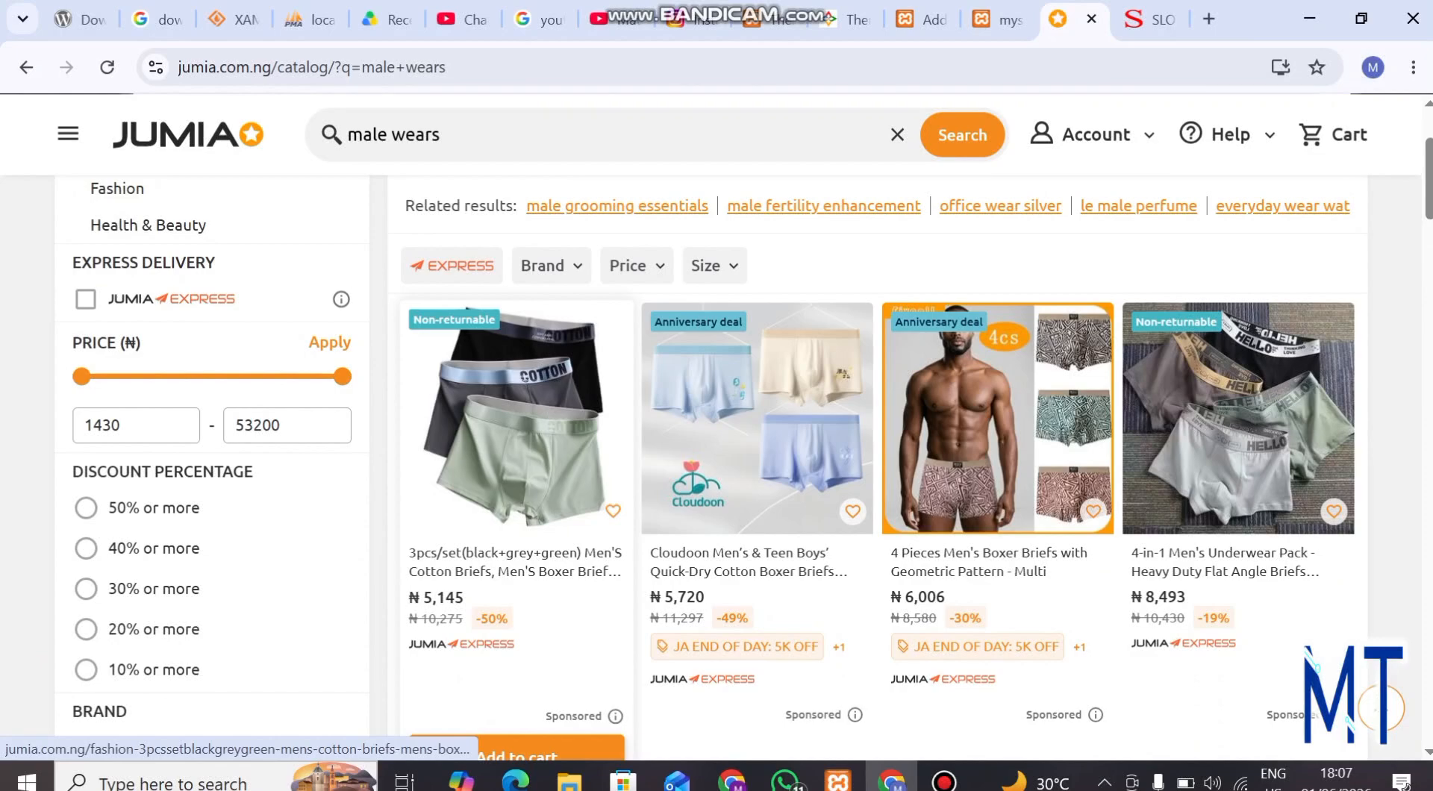
scroll(754, 448, down, 1)
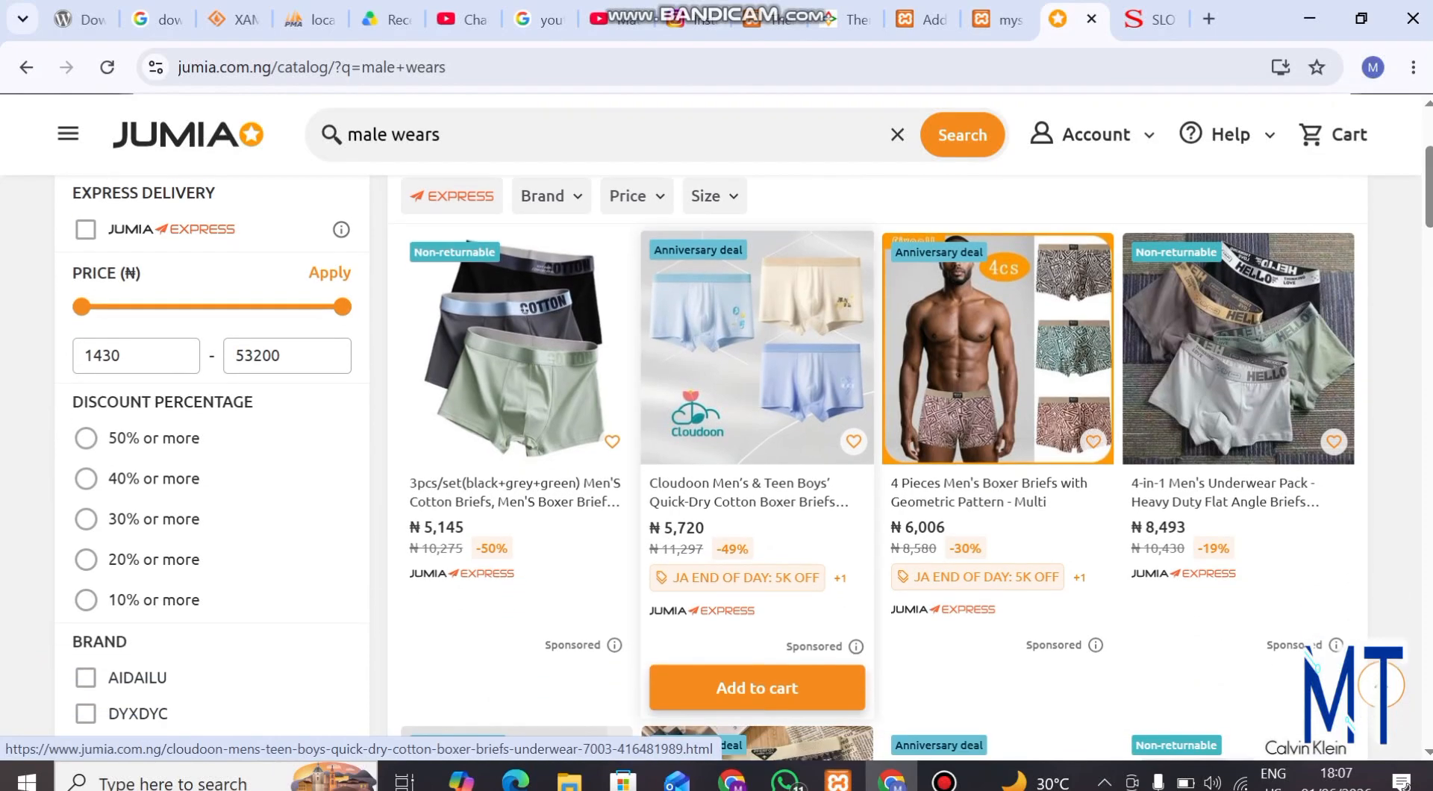
scroll(754, 447, down, 5)
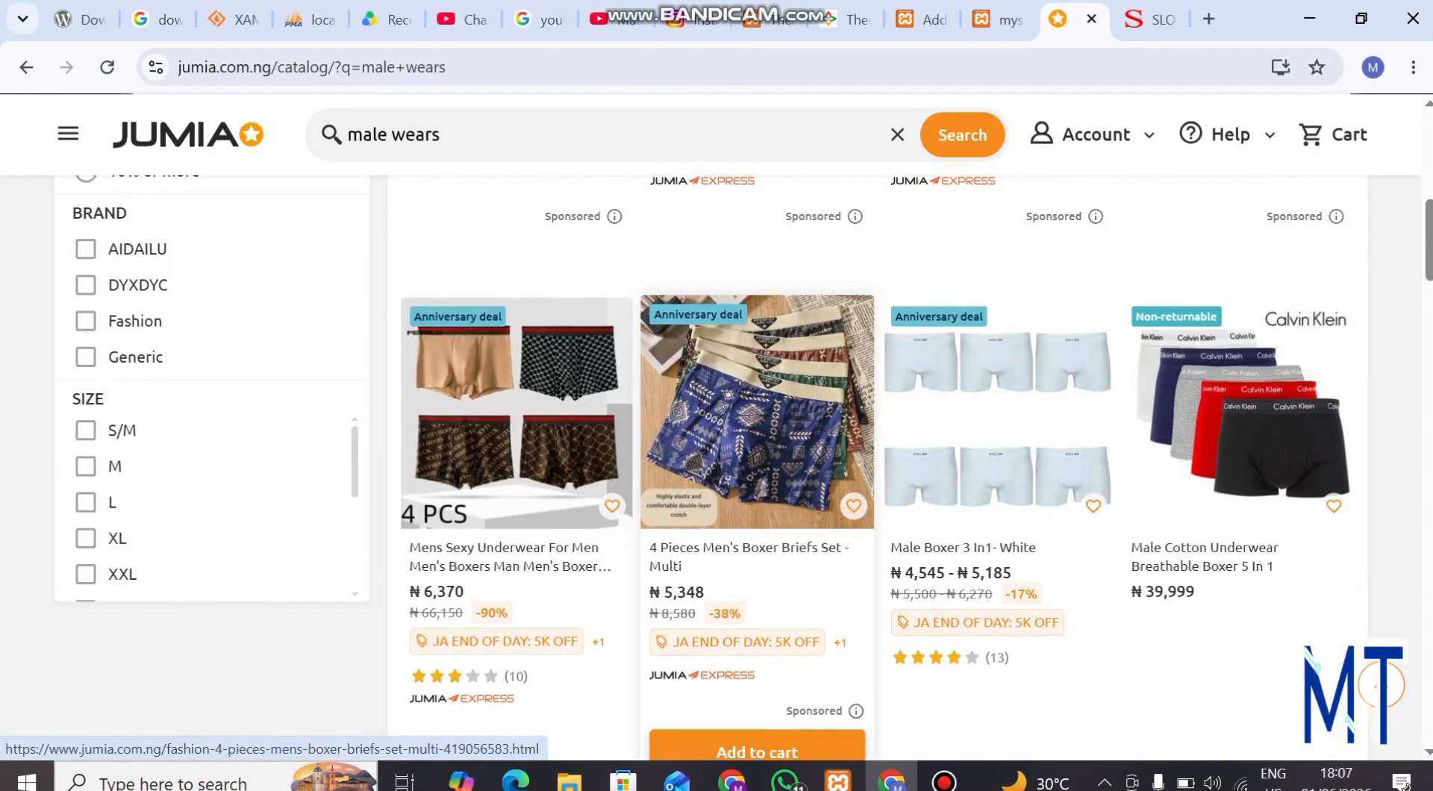
scroll(754, 448, up, 10)
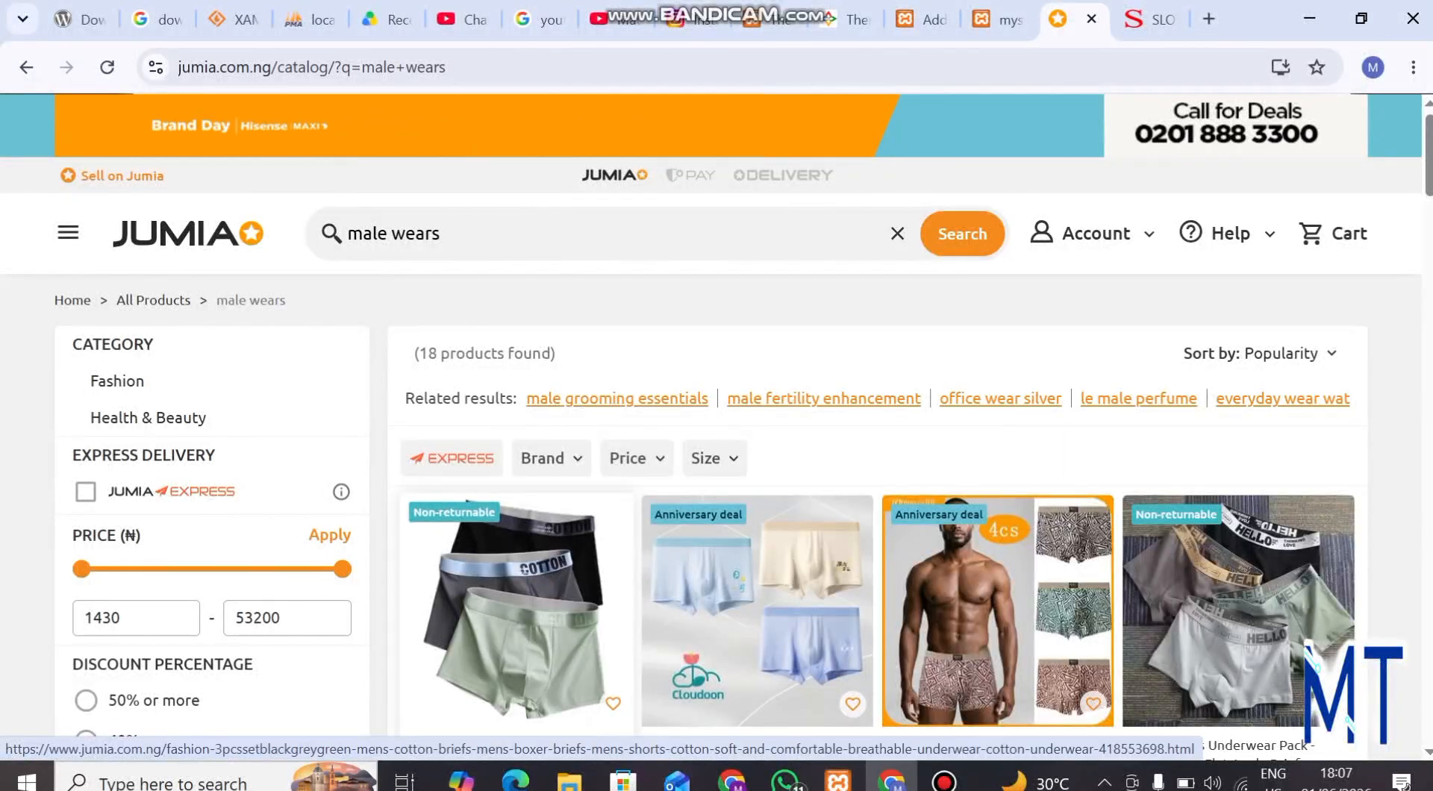
scroll(515, 559, down, 3)
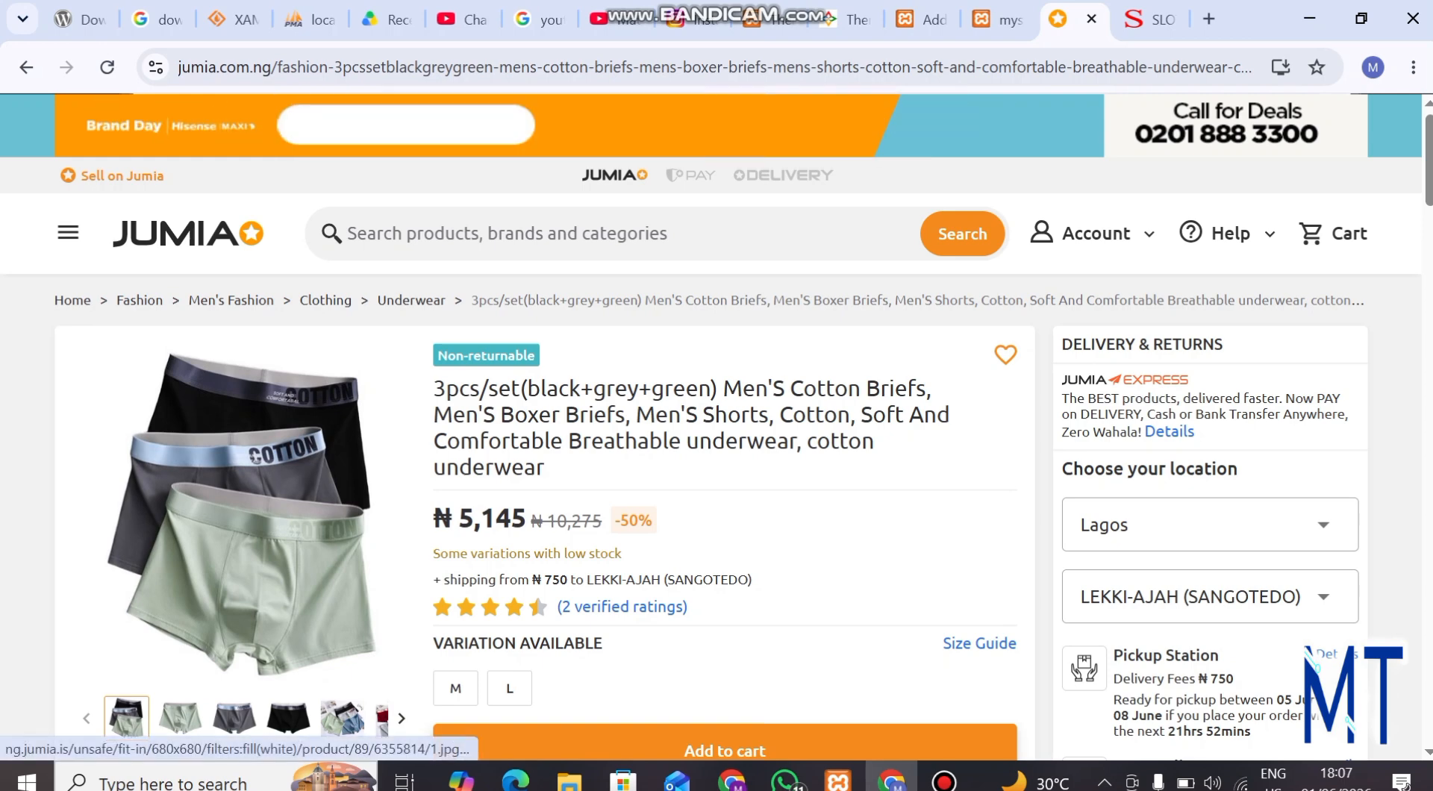
Save the main product image of the three briefs to Downloads as male_wears_feature
right_click(228, 499)
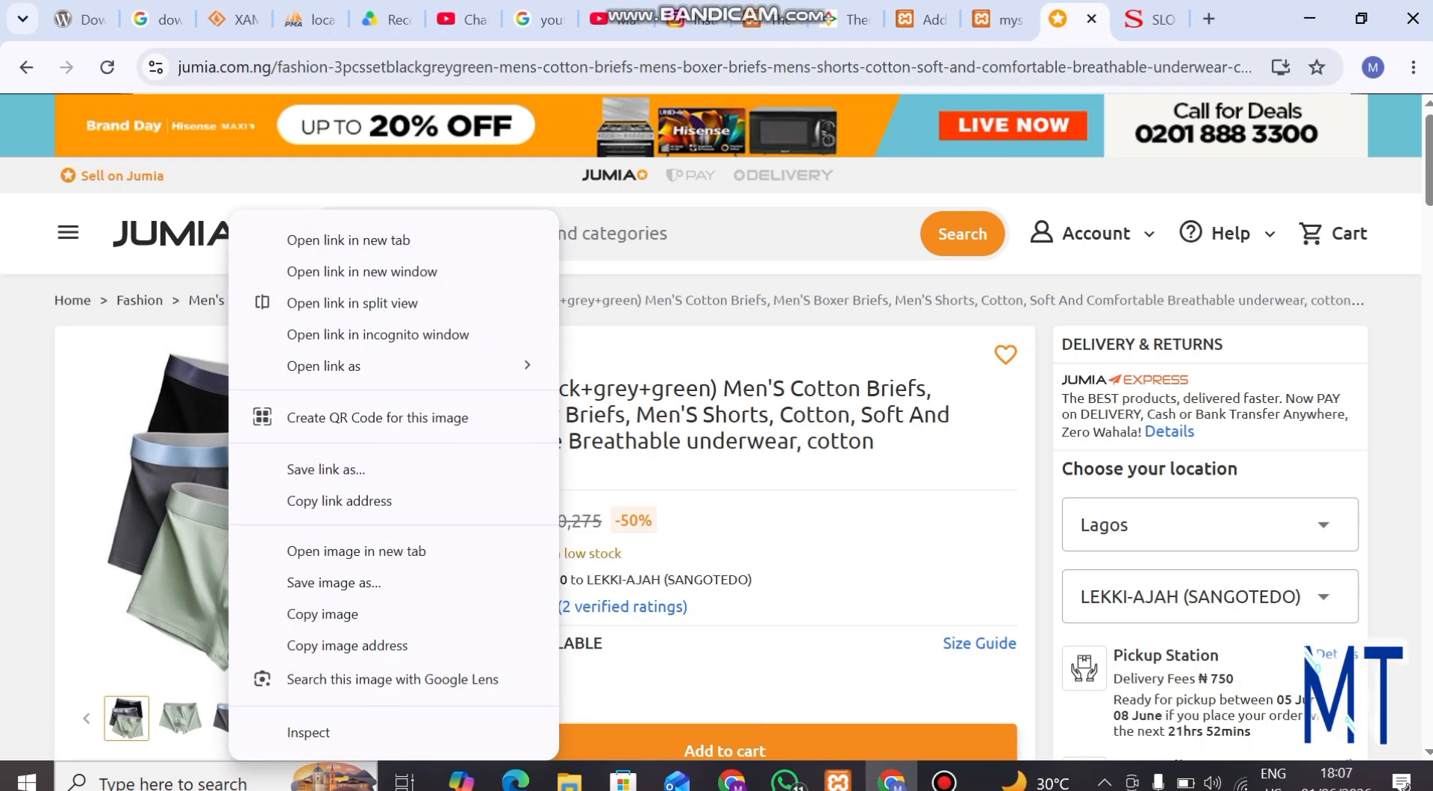
click(671, 485)
scroll(672, 486, down, 3)
right_click(221, 336)
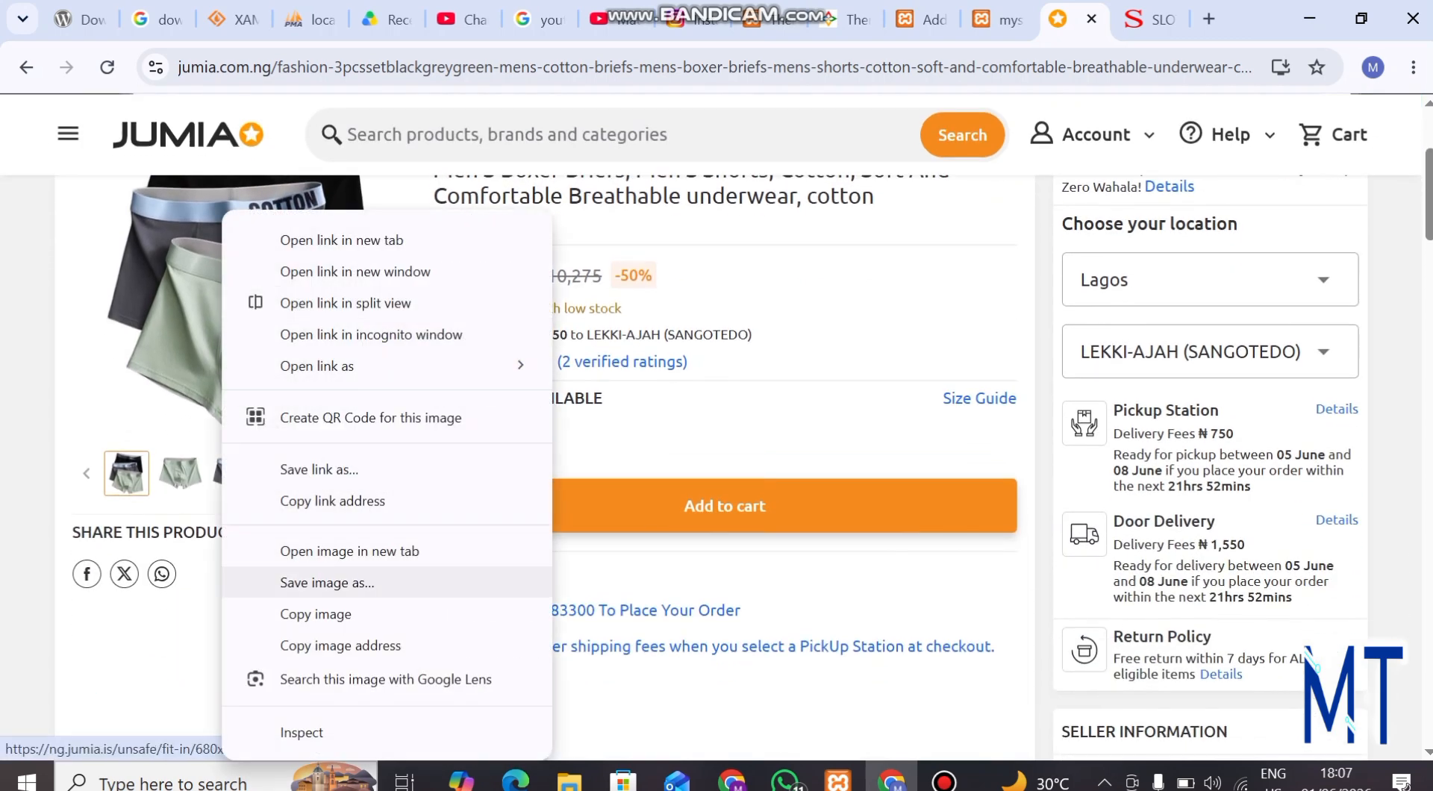
click(327, 583)
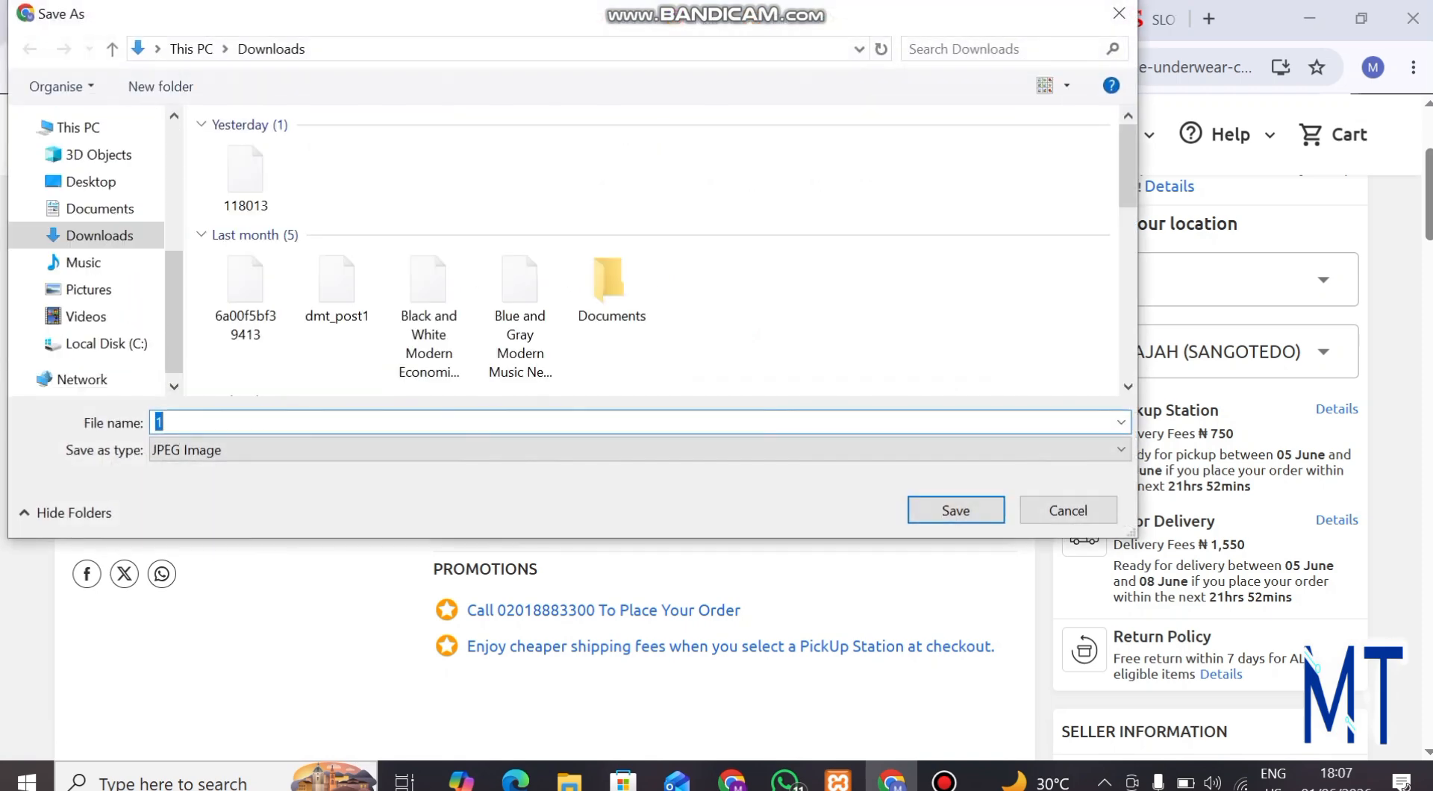
text(m)
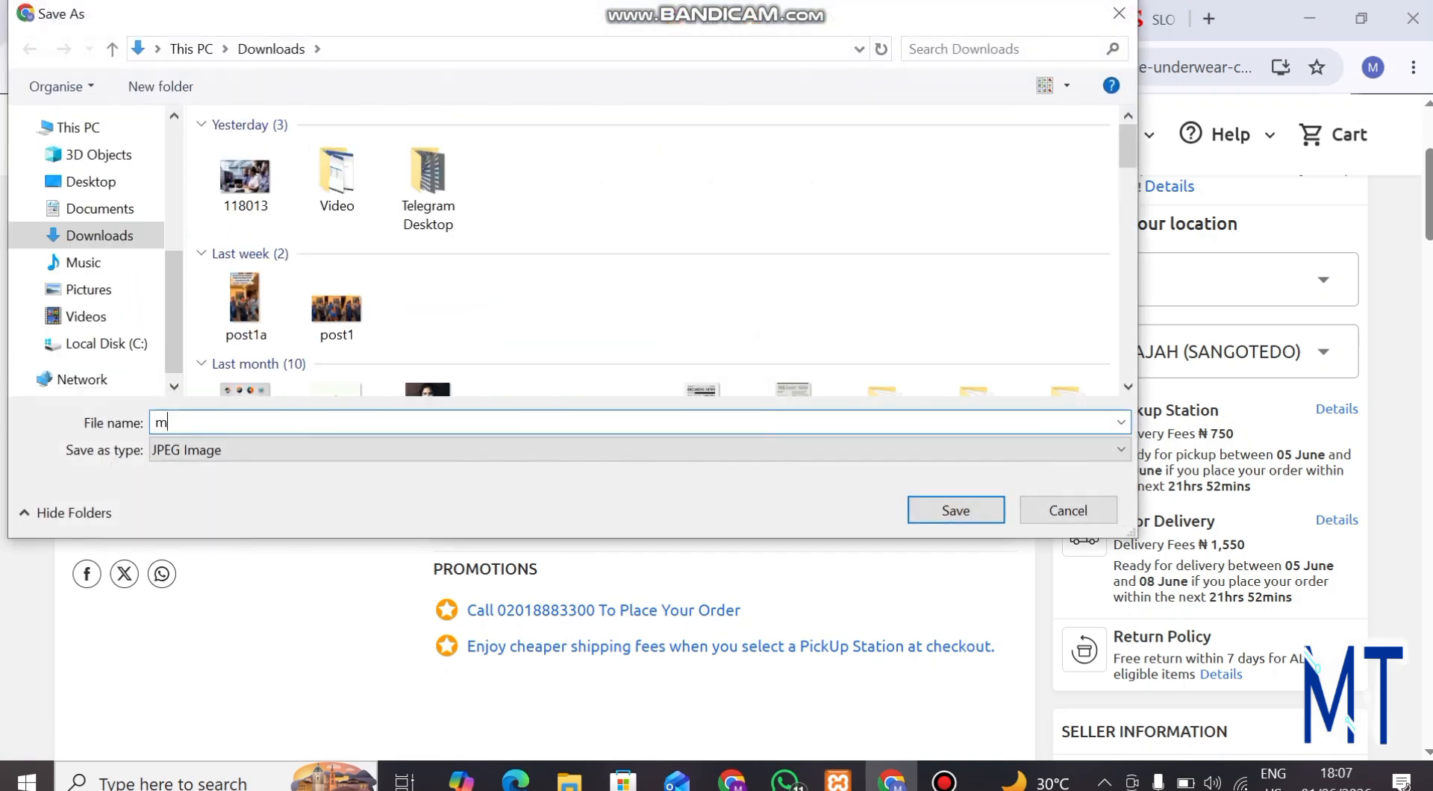
text(ale_wears_feature)
key(Return)
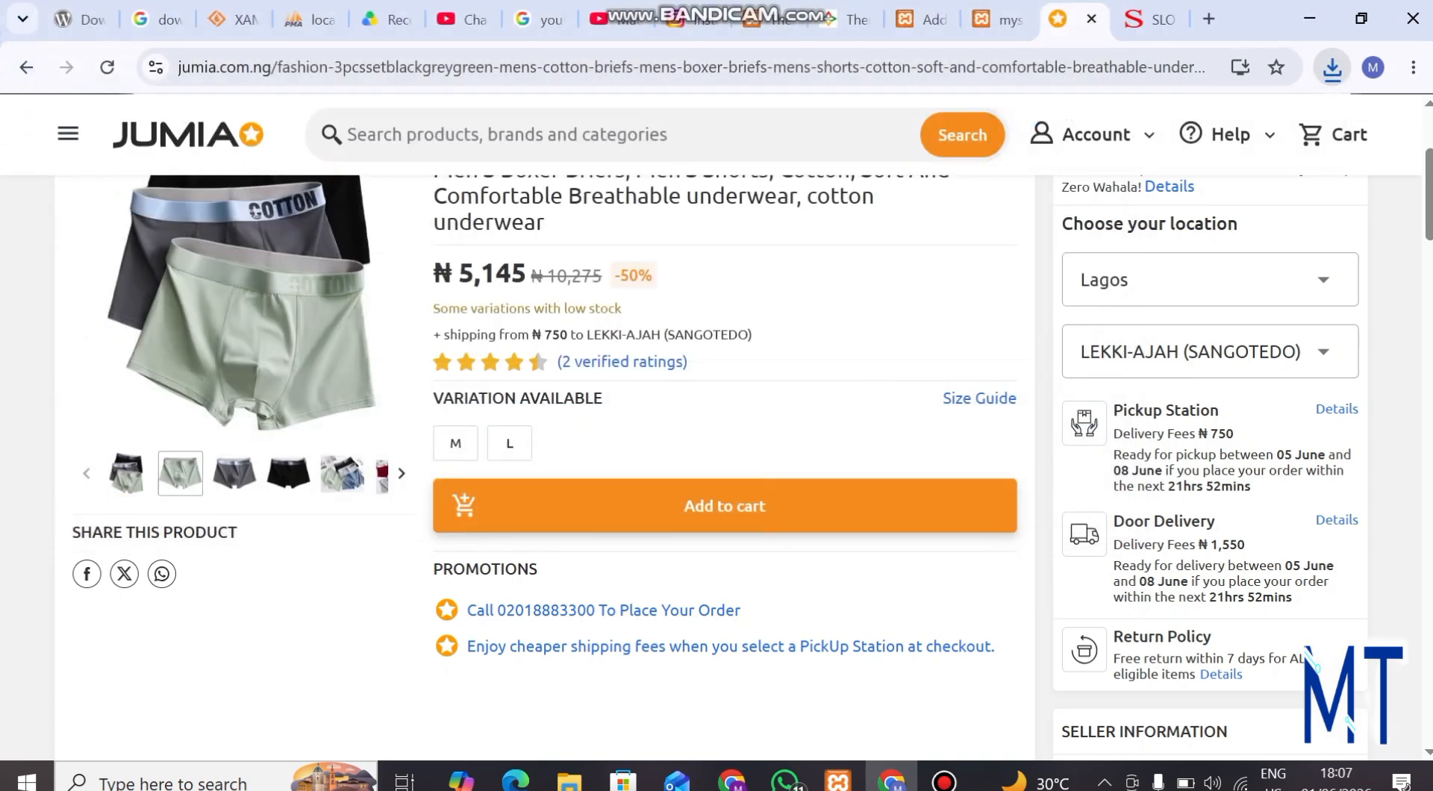
Show the product's second gallery image, the green briefs, and save it to Downloads as male_wears2
click(181, 473)
right_click(276, 212)
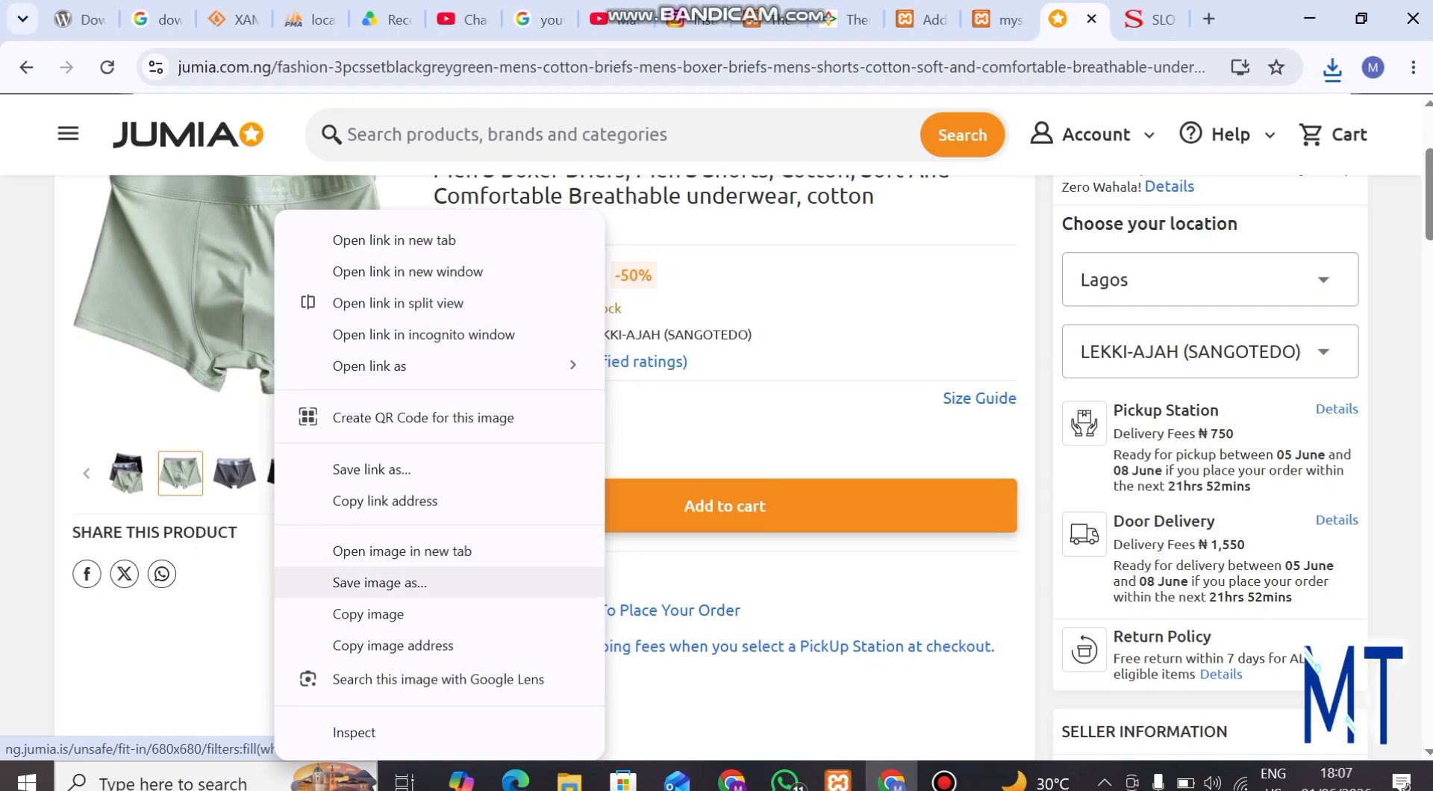
click(380, 582)
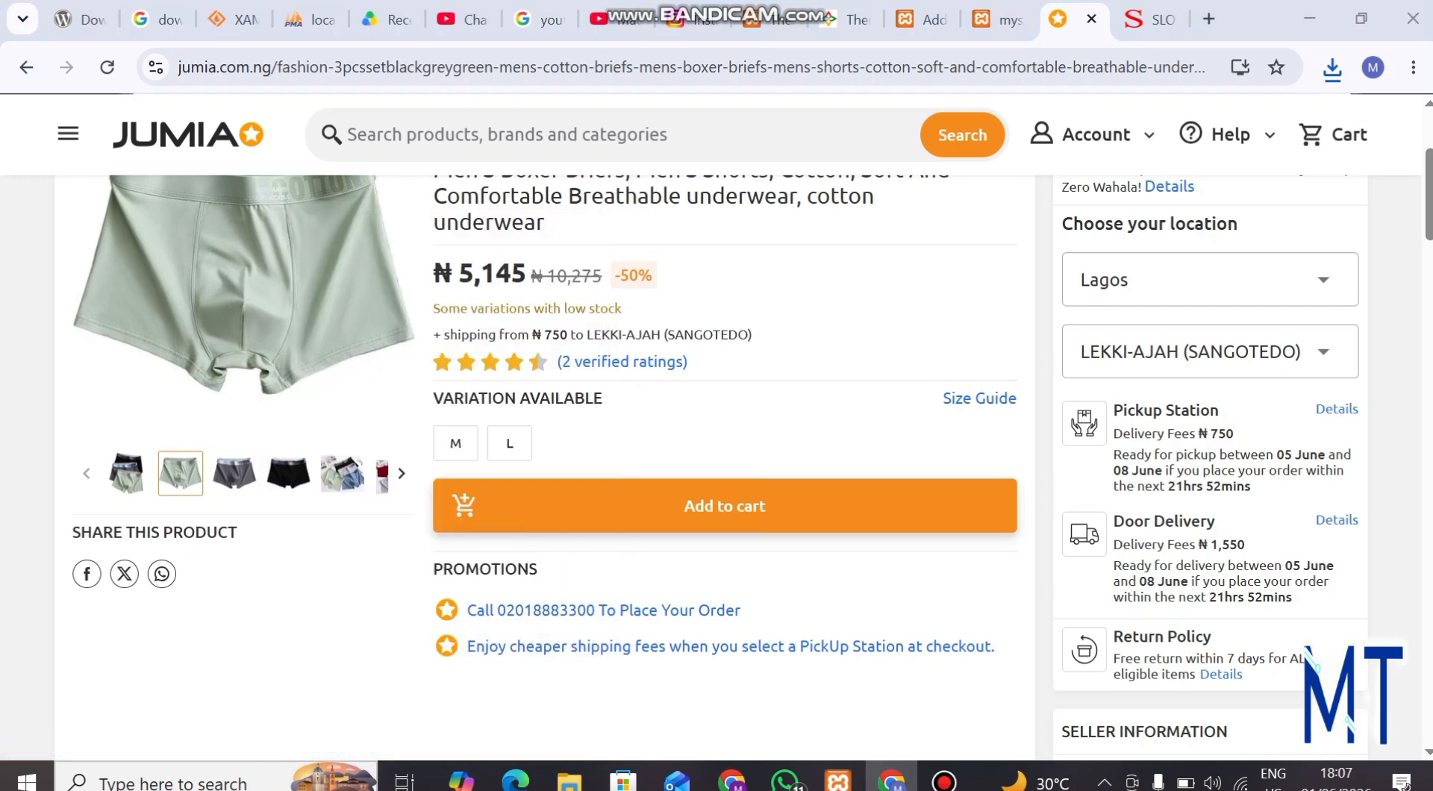
text(male)
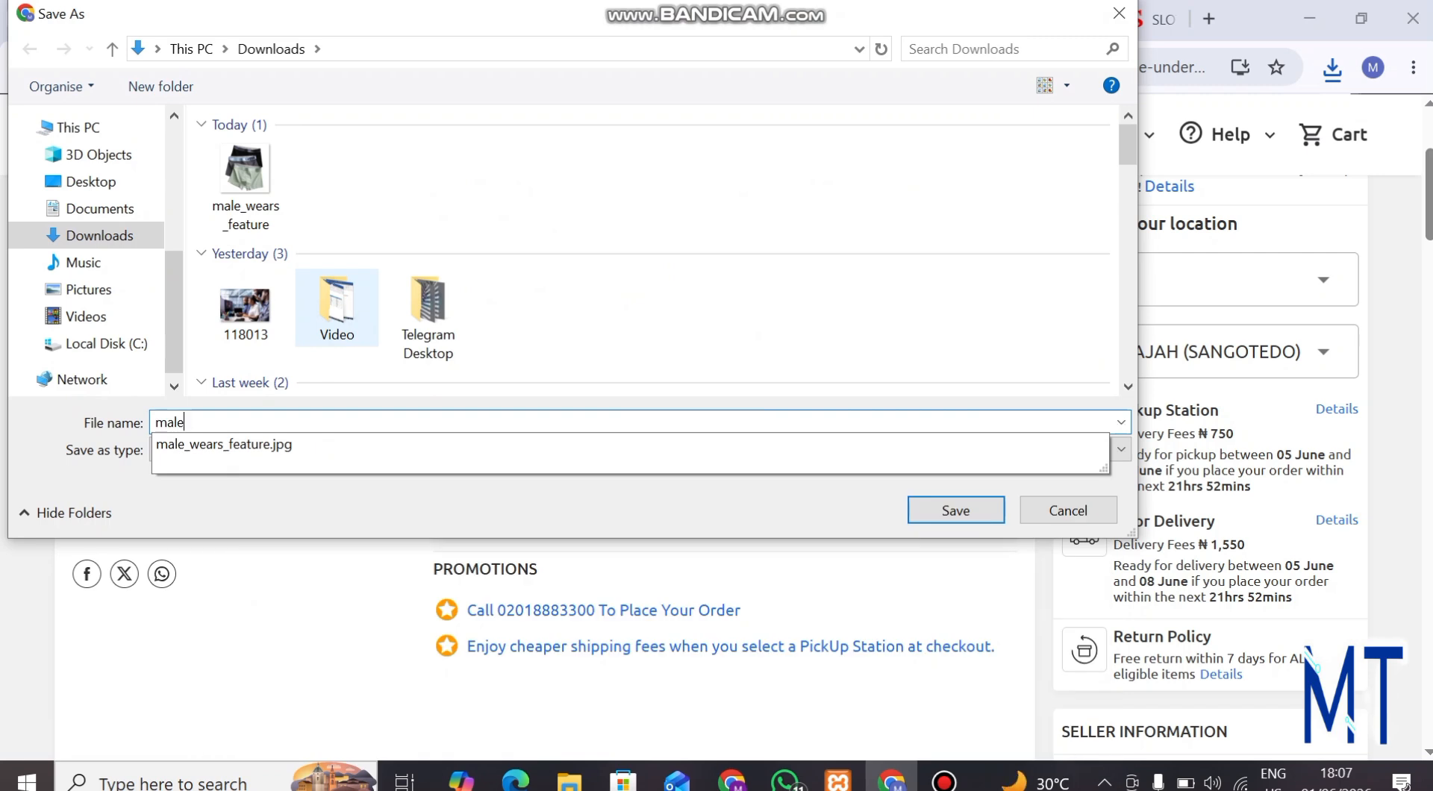
text(_we)
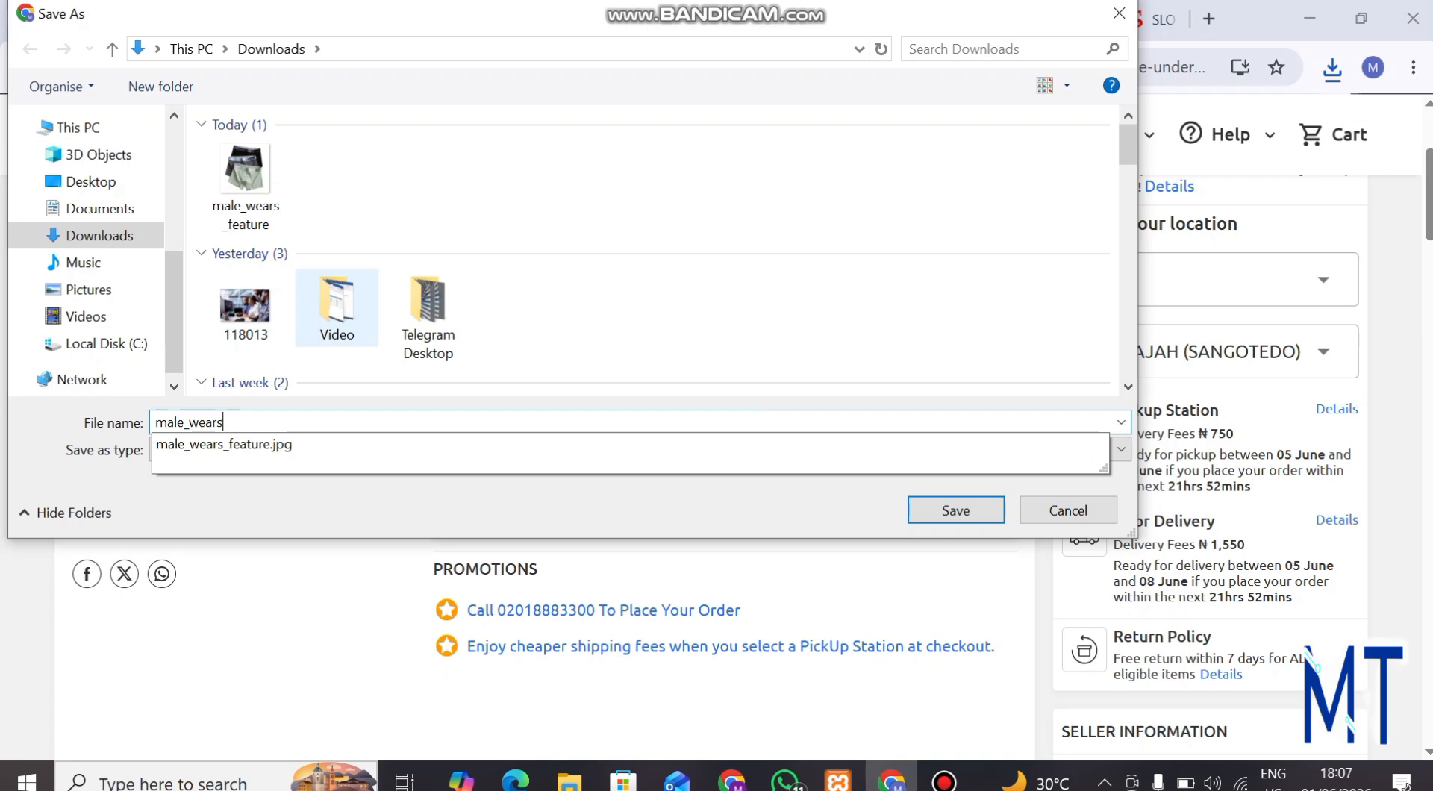
text(ars2)
key(Return)
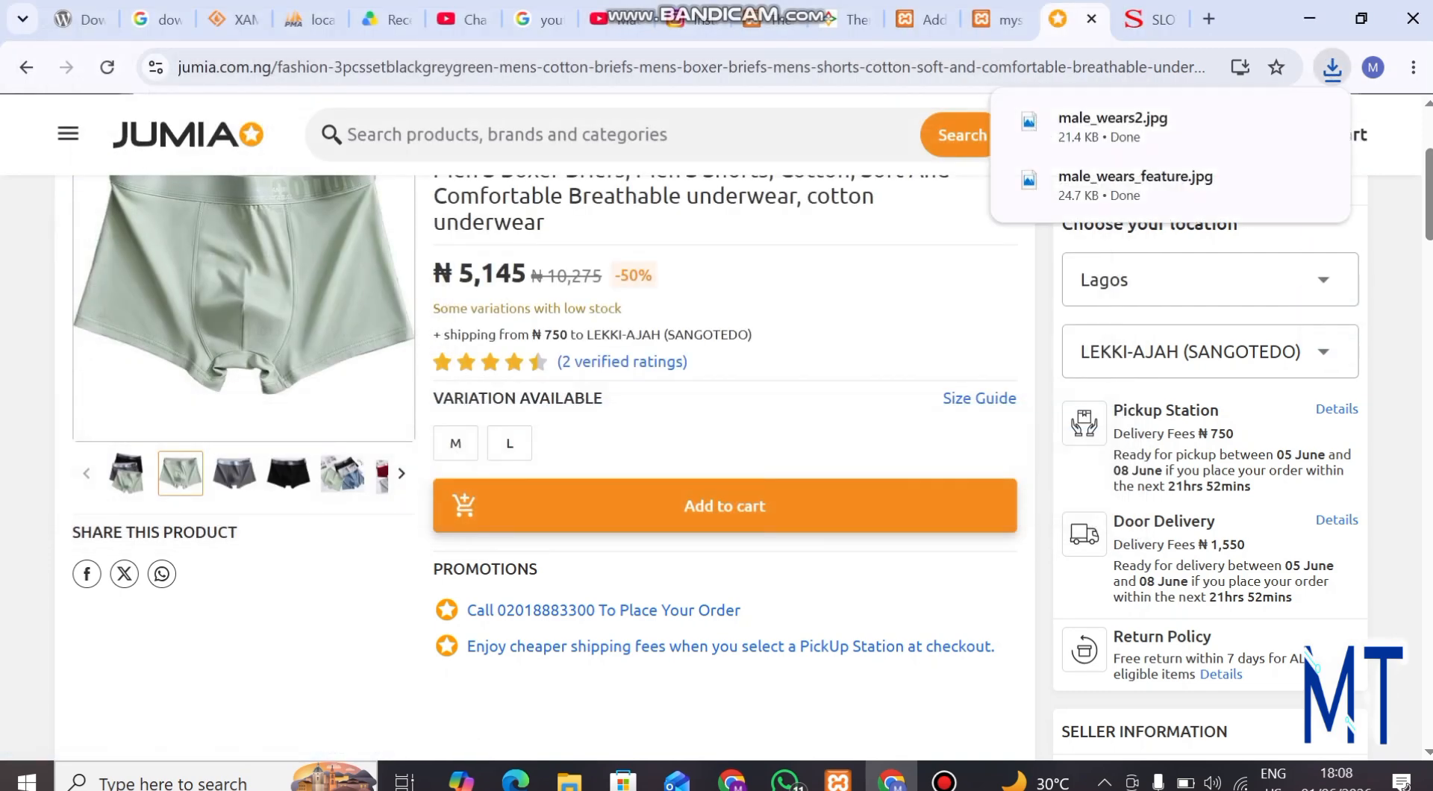
Save the product's third gallery image, the grey briefs, to Downloads as male_wears3
right_click(211, 212)
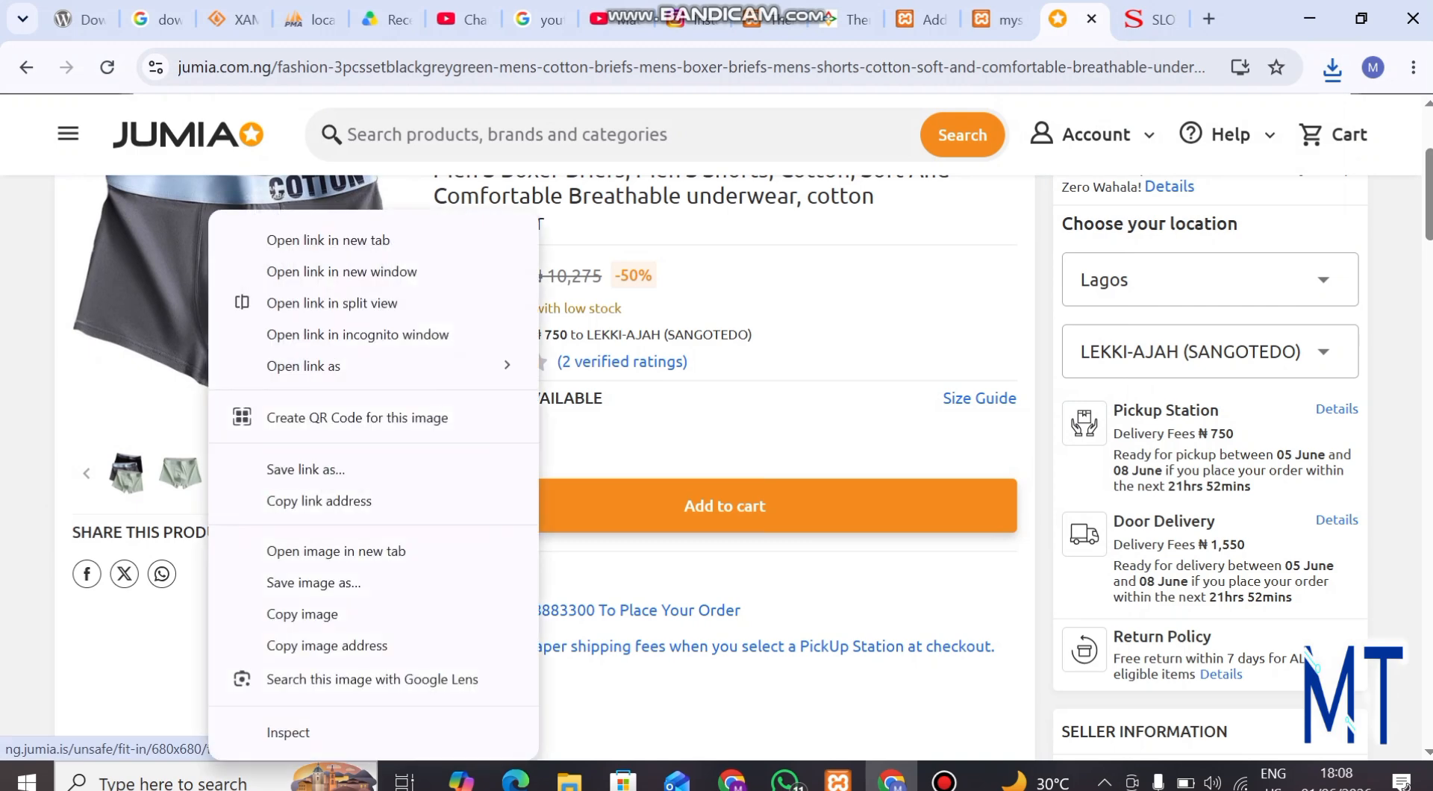
click(313, 582)
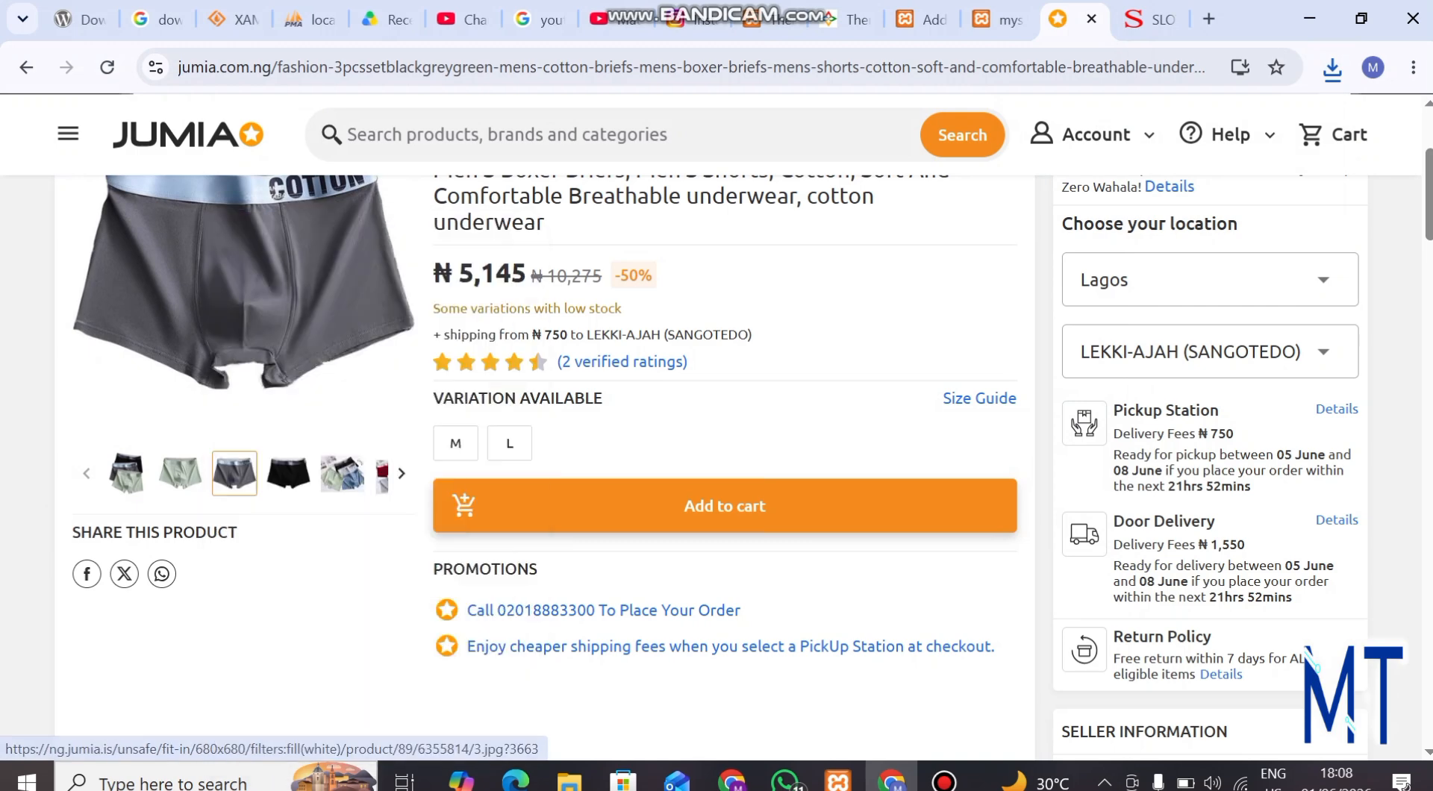
text(male_wears)
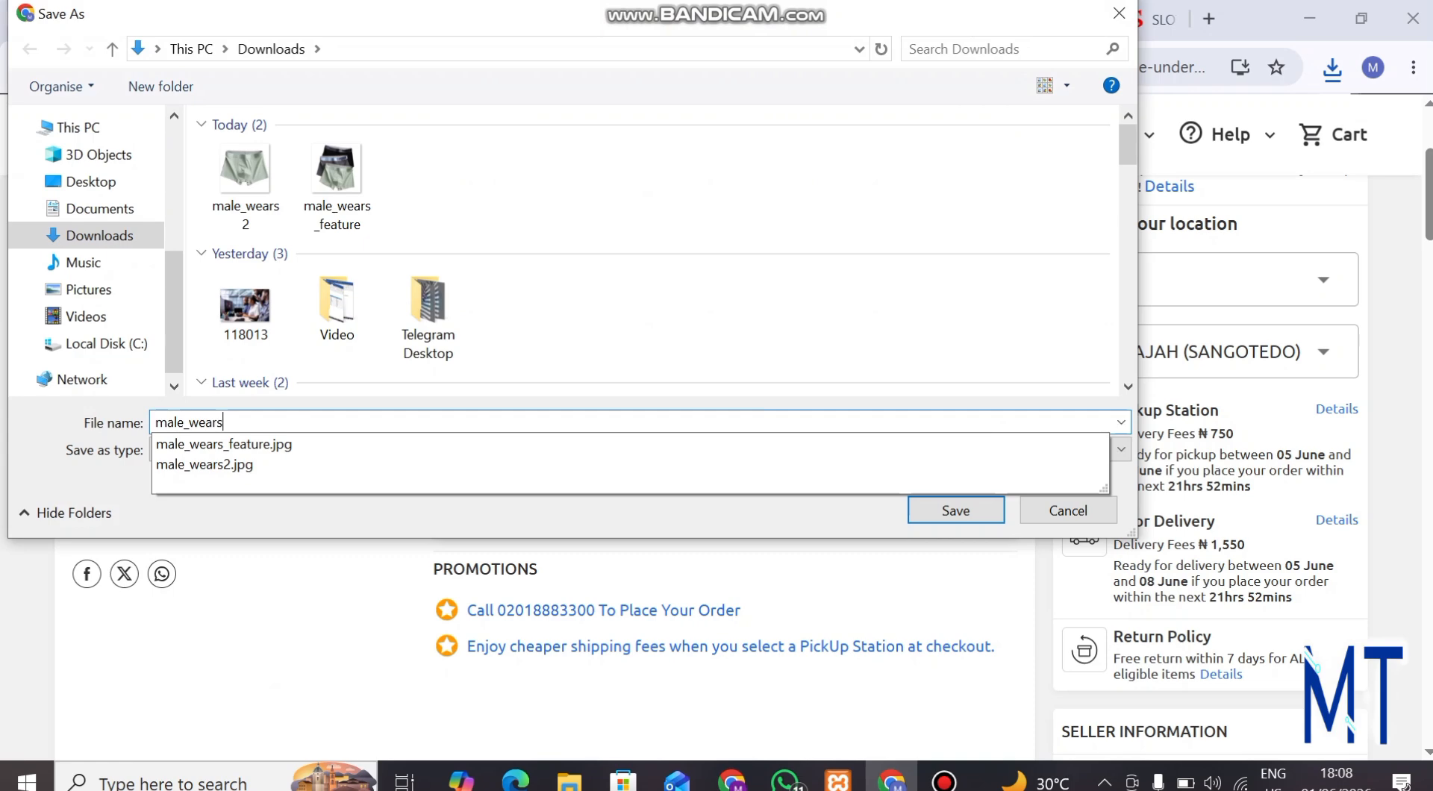
key(Return)
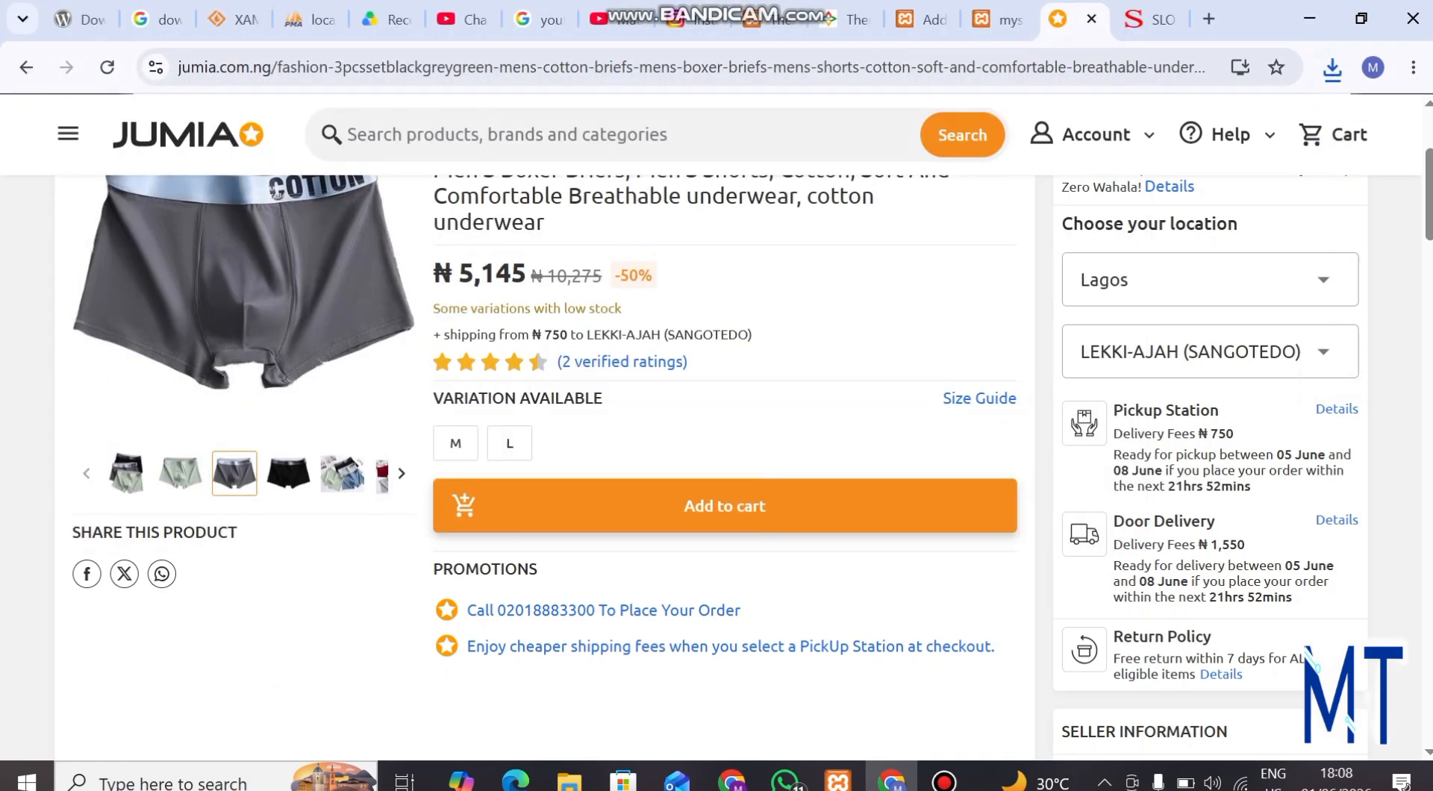
Copy the Jumia product title from "Men'S Cotton Briefs" through "cotton underwear" and paste it as the new store product's name
click(1000, 19)
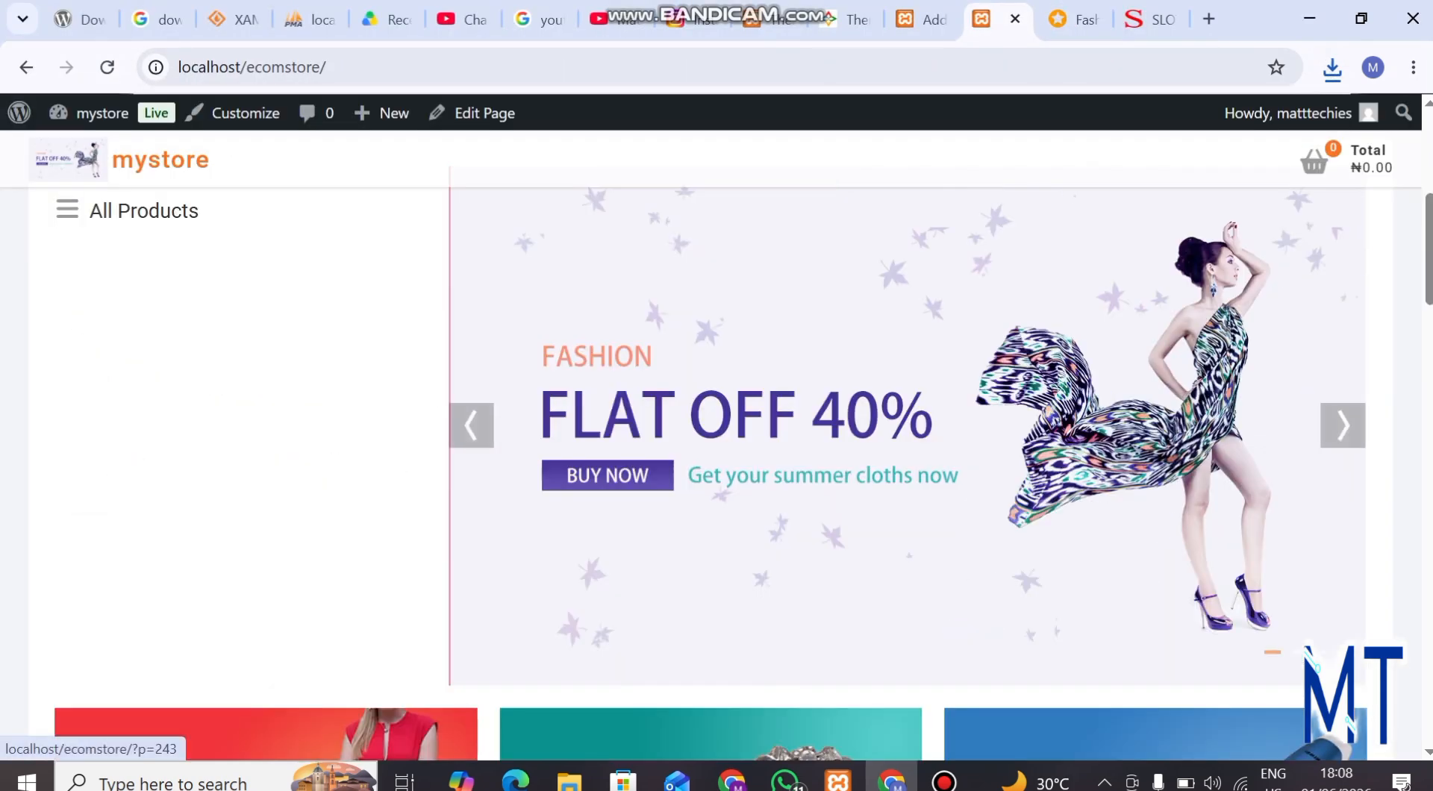
click(922, 19)
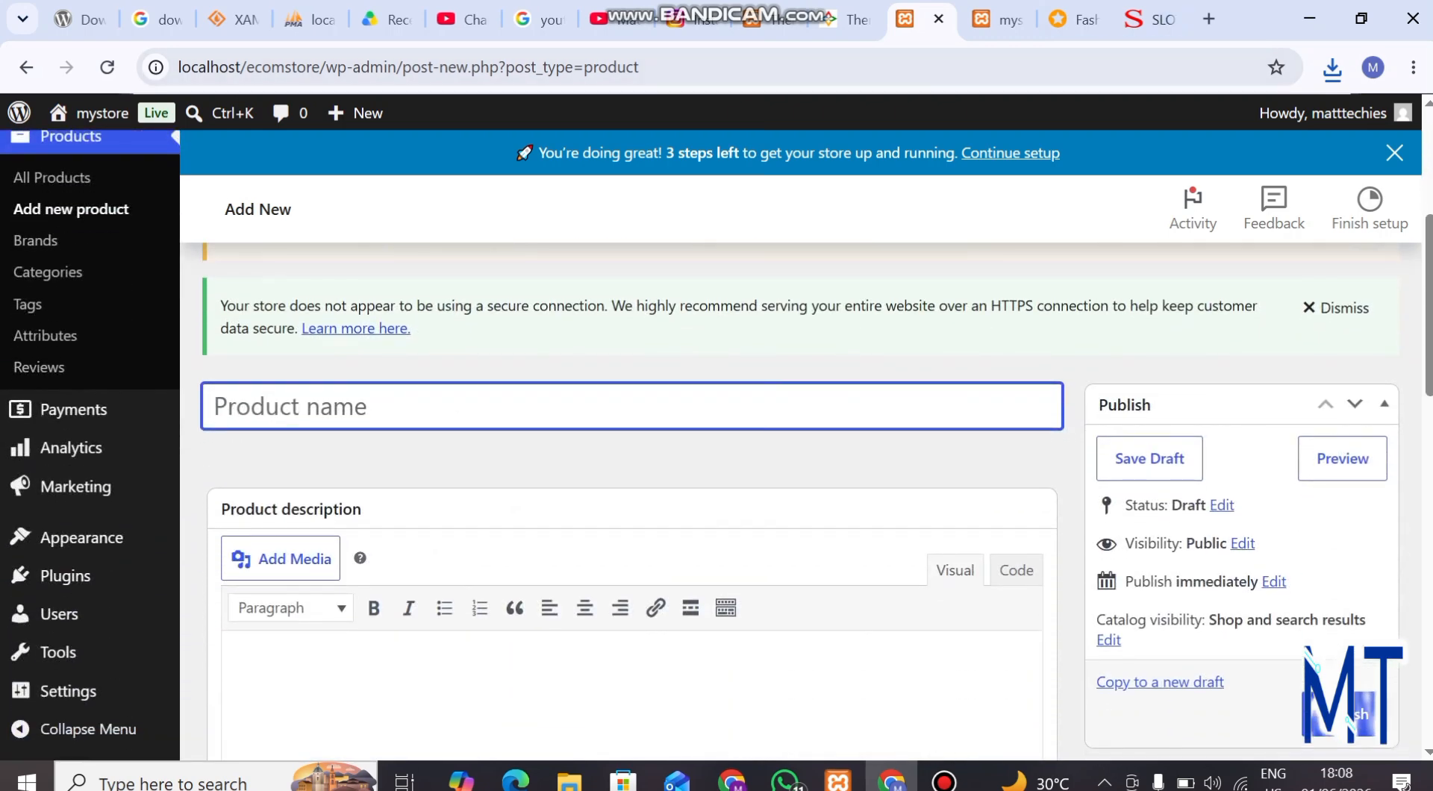
click(1150, 19)
click(1075, 19)
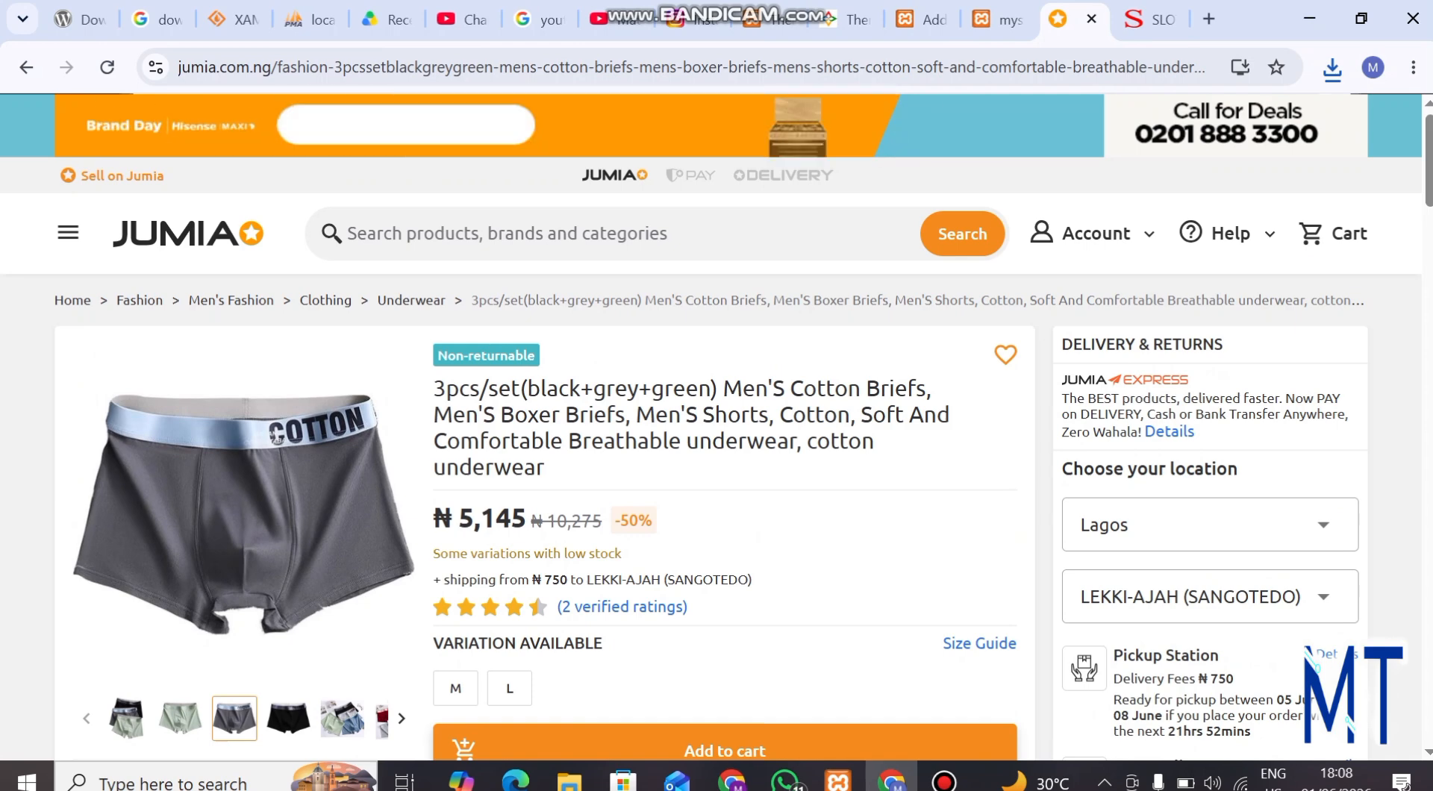
drag(724, 389, 545, 467)
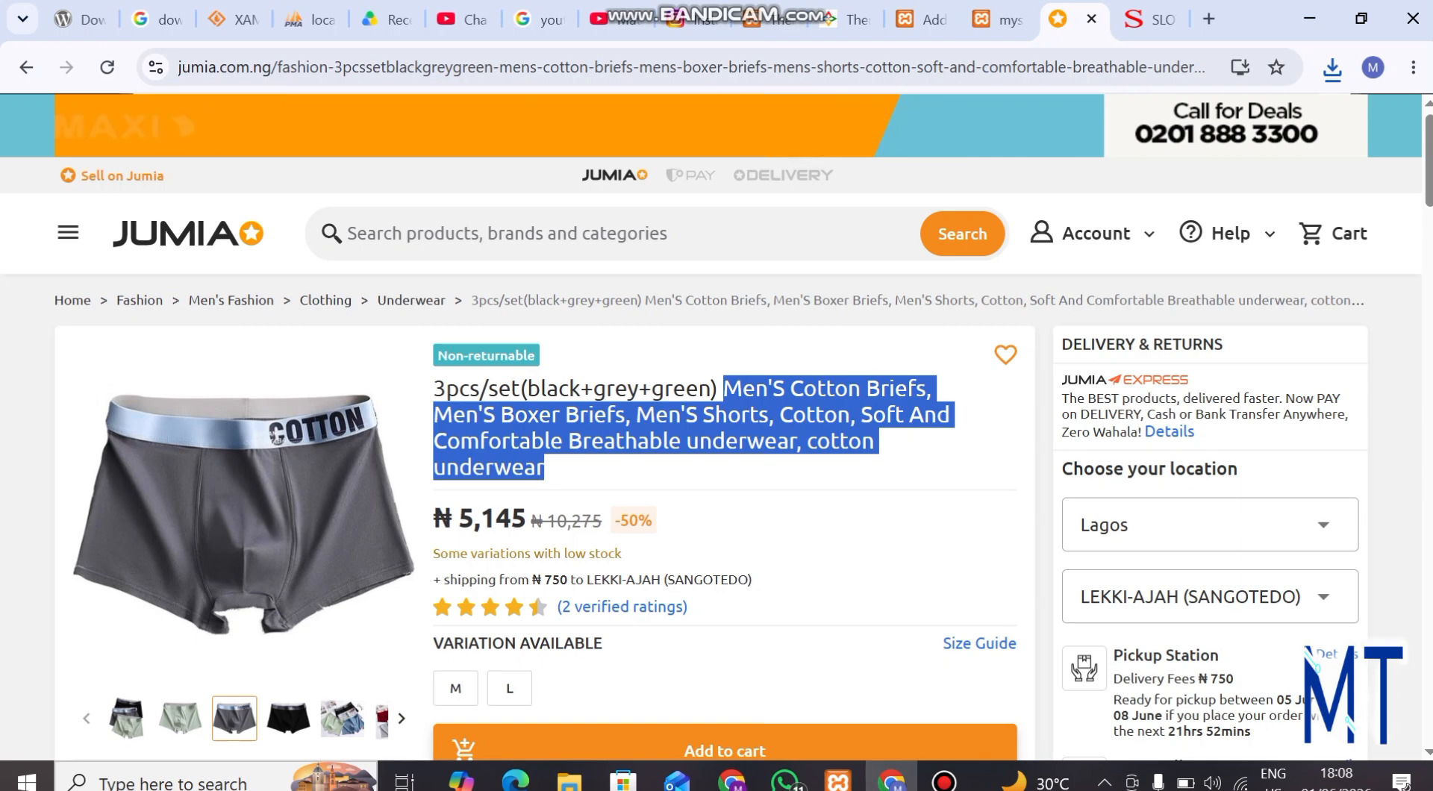
click(1000, 20)
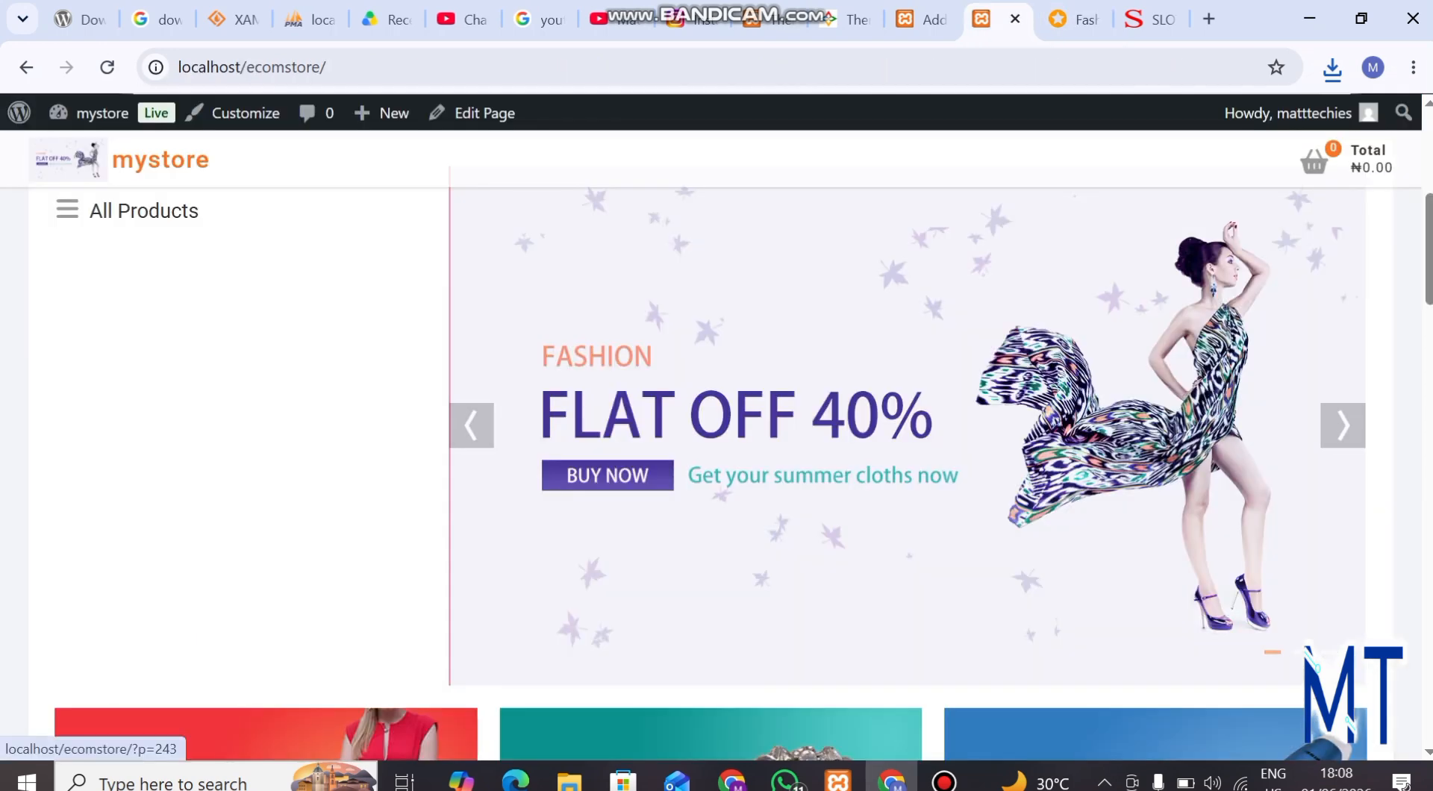
click(922, 19)
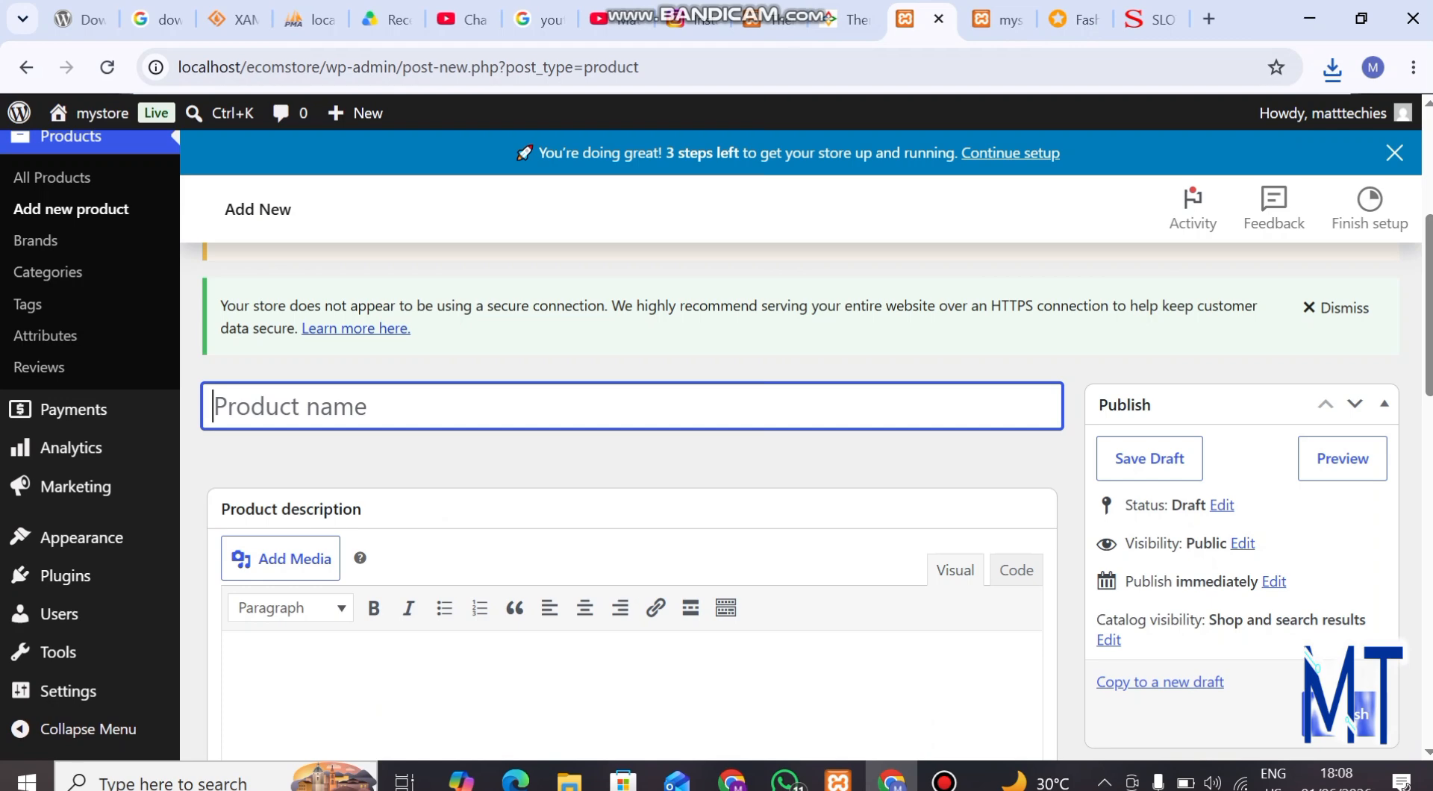
key(ctrl+v)
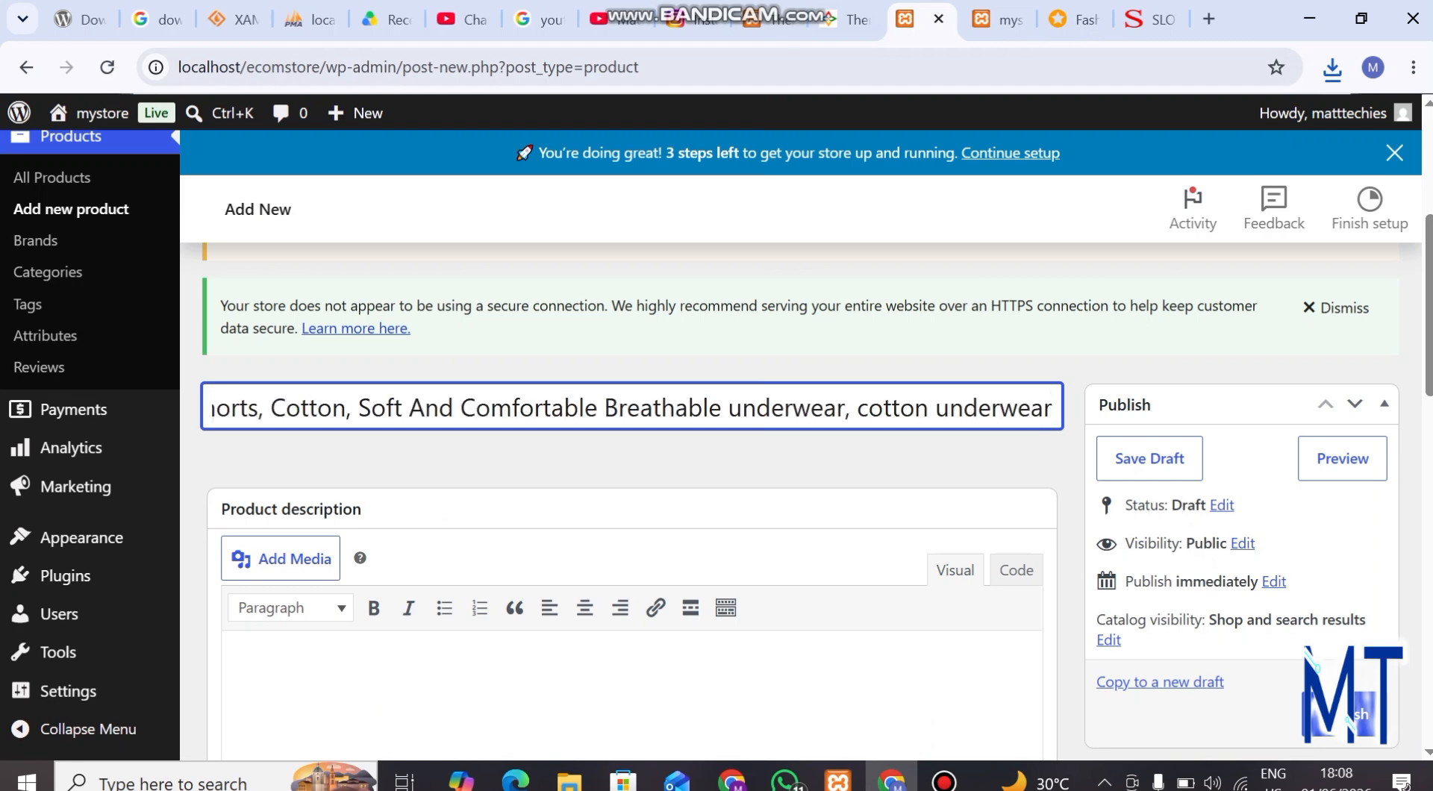
Shorten the product name to "Men'S Cotton underwear" by deleting the surplus words in the middle
scroll(633, 408, left, 7)
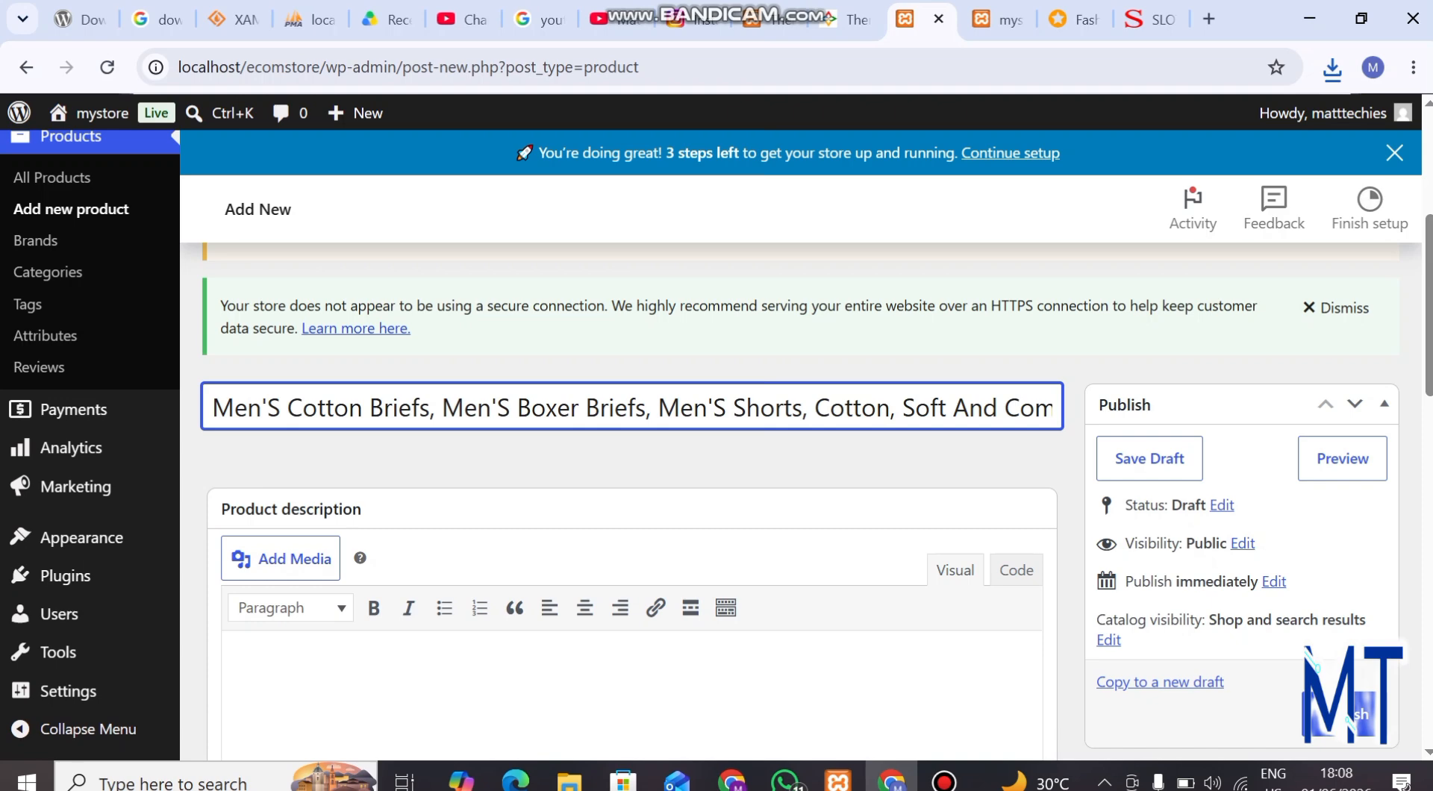
scroll(632, 409, right, 7)
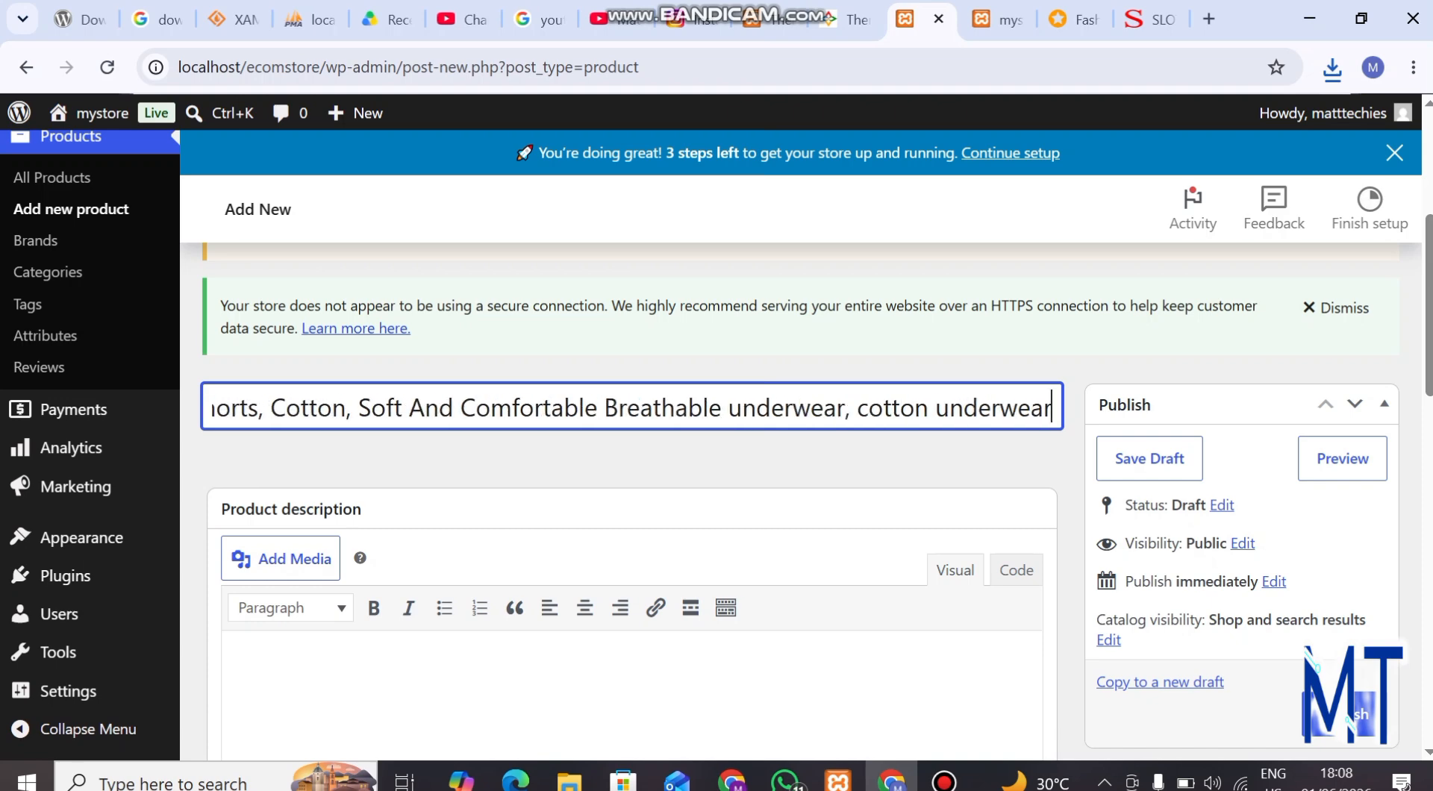
key(BackSpace)
key(BackSpace)
key(BackSpace)
key(BackSpace)
key(BackSpace)
key(BackSpace)
key(BackSpace)
key(BackSpace)
key(BackSpace)
key(BackSpace)
key(BackSpace)
key(BackSpace)
key(BackSpace)
key(BackSpace)
key(BackSpace)
key(BackSpace)
key(BackSpace)
key(BackSpace)
key(BackSpace)
key(BackSpace)
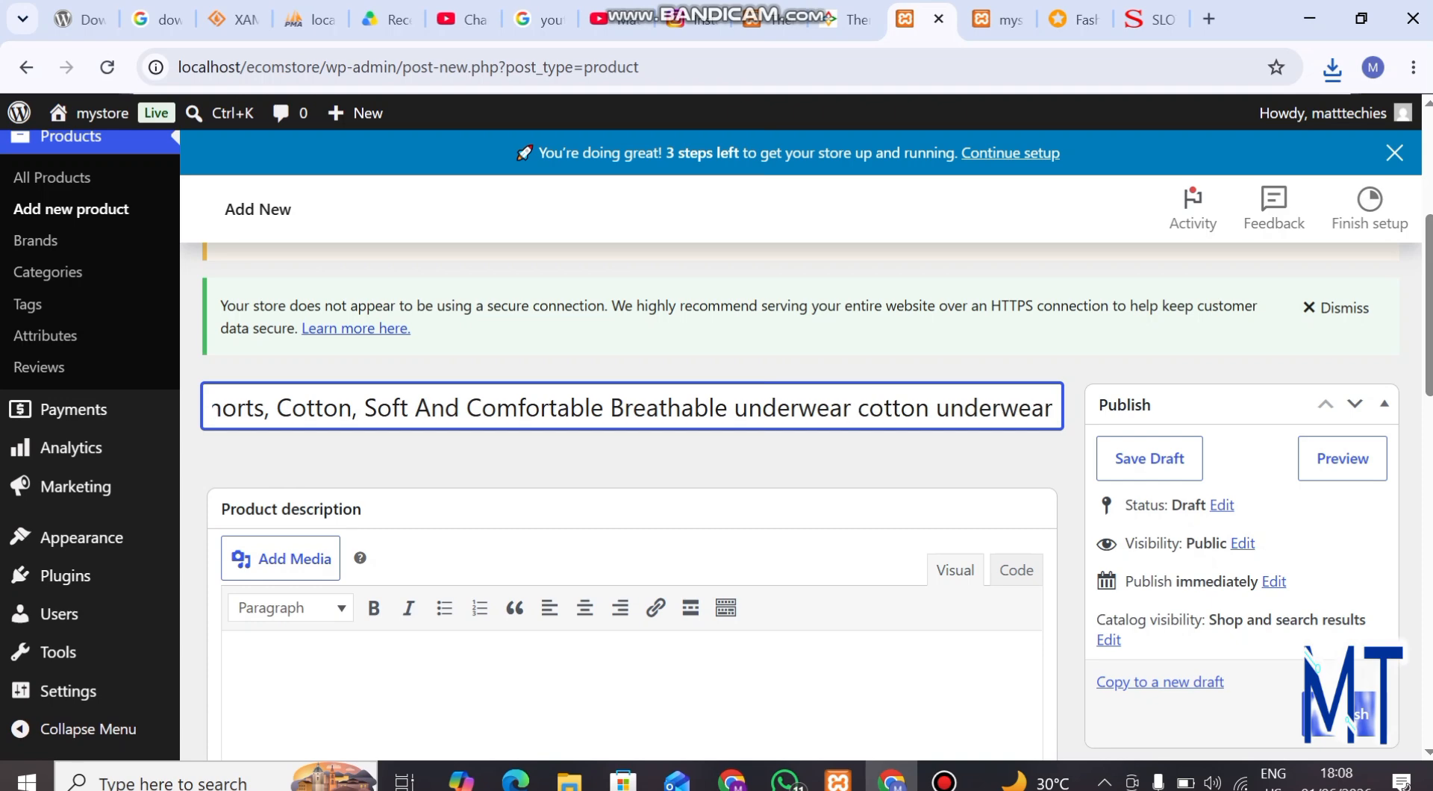
key(BackSpace)
key(BackSpace)
key(BackSpace)
key(BackSpace)
key(BackSpace)
key(BackSpace)
key(BackSpace)
key(BackSpace)
key(BackSpace)
key(BackSpace)
key(BackSpace)
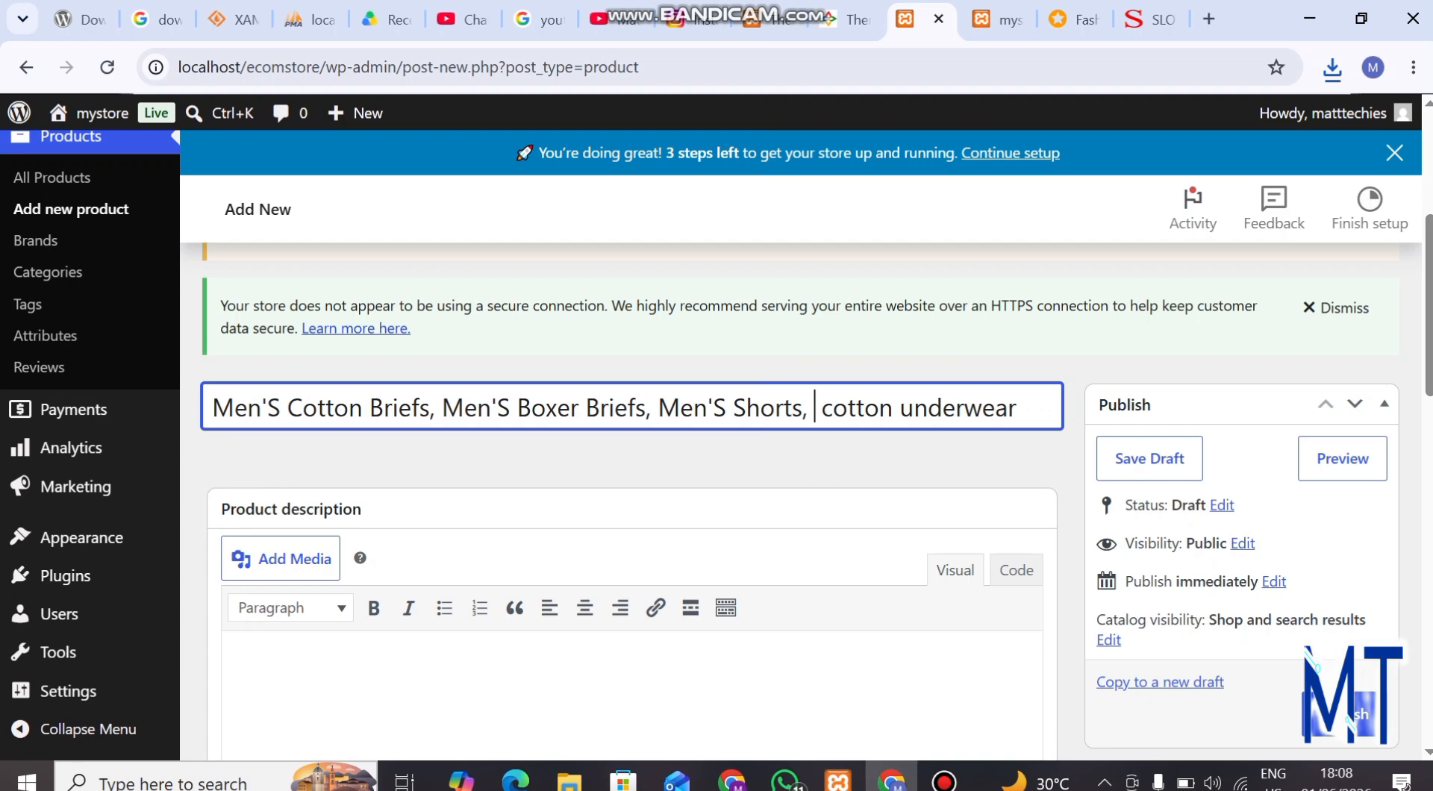
key(BackSpace)
key(BackSpace)
key(BackSpace)
key(BackSpace)
key(BackSpace)
key(BackSpace)
key(BackSpace)
key(BackSpace)
key(BackSpace)
key(BackSpace)
key(BackSpace)
key(BackSpace)
key(BackSpace)
key(BackSpace)
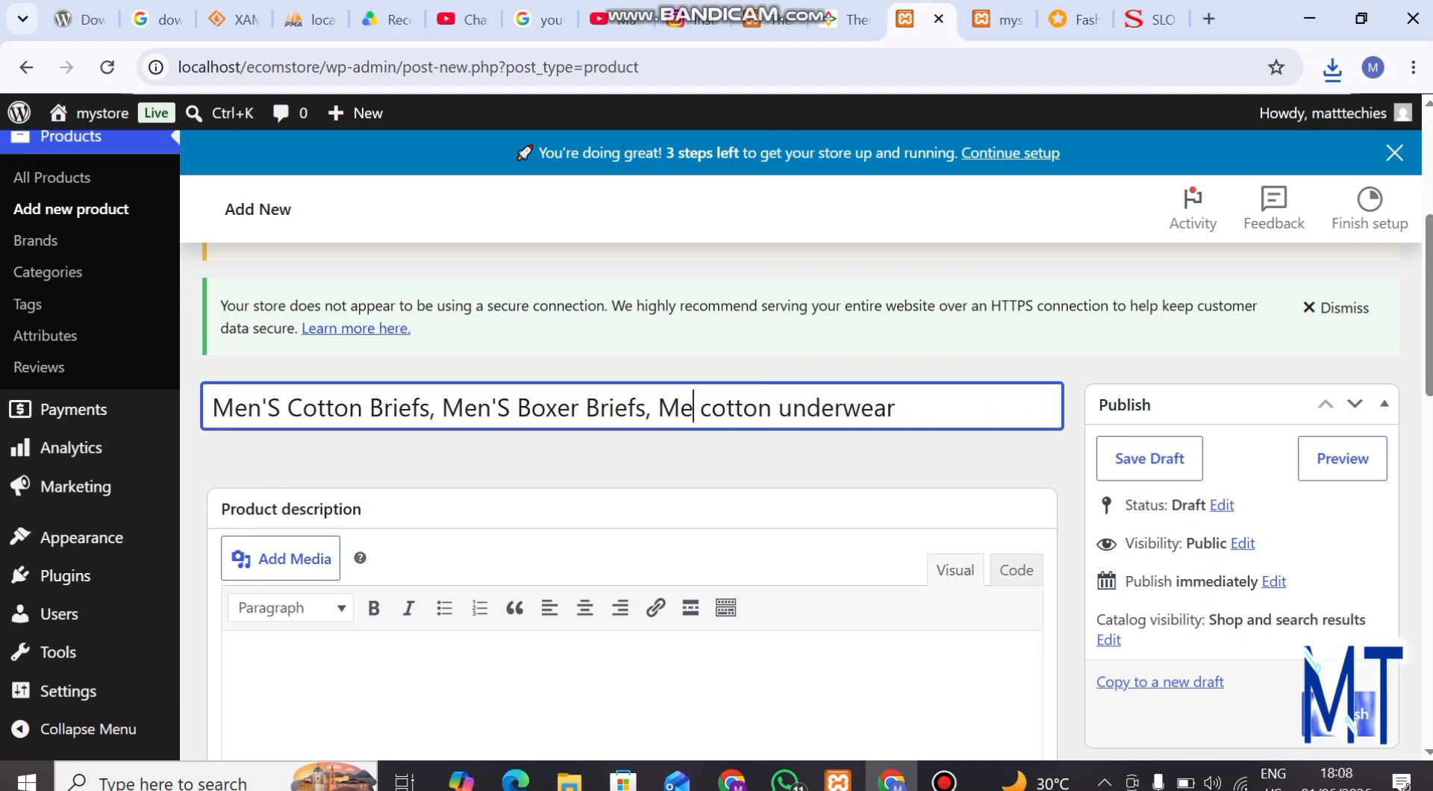
key(BackSpace)
key(BackSpace)
key(BackSpace)
key(BackSpace)
key(BackSpace)
key(BackSpace)
key(BackSpace)
key(BackSpace)
key(BackSpace)
key(BackSpace)
key(BackSpace)
key(BackSpace)
key(BackSpace)
key(BackSpace)
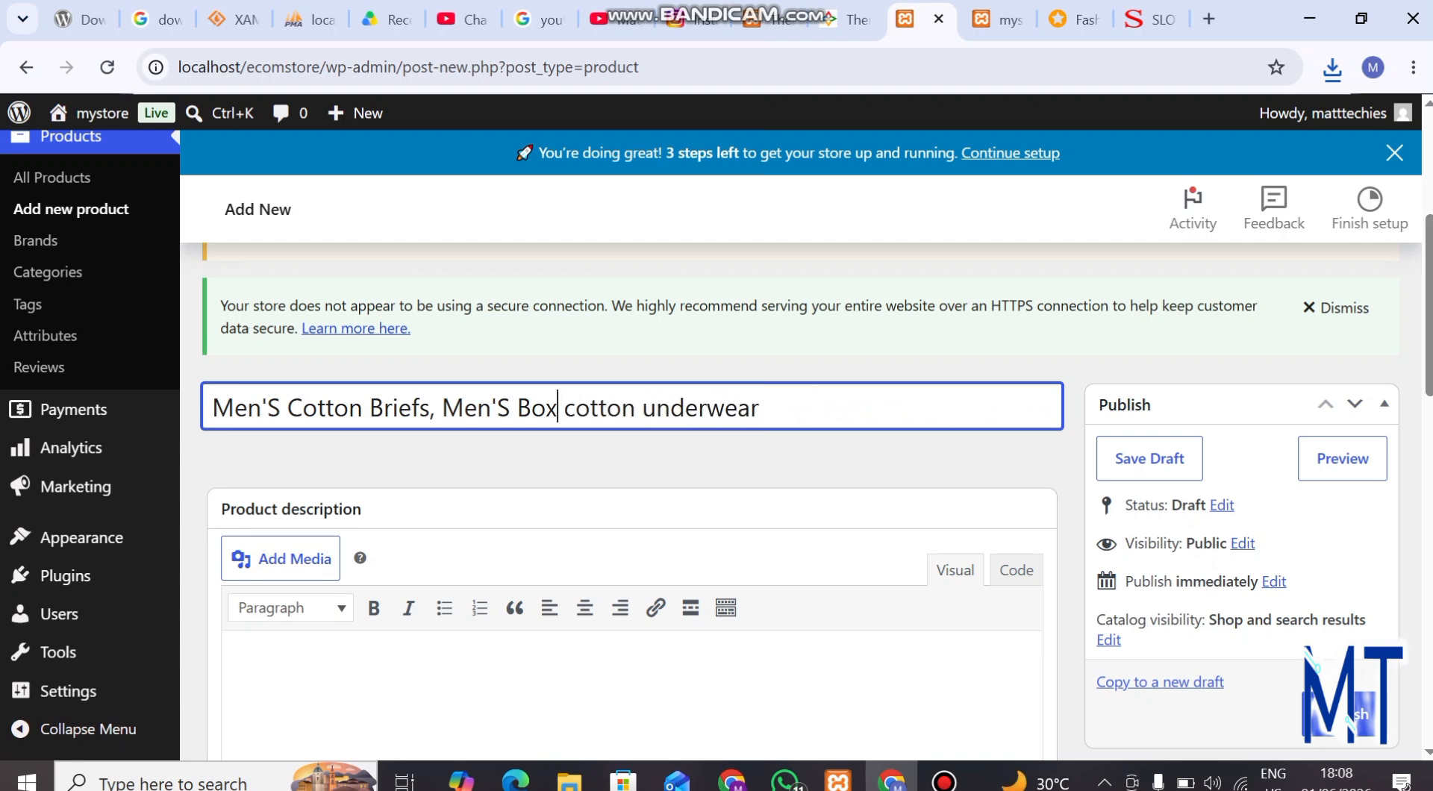
key(BackSpace)
key(BackSpace)
key(BackSpace)
key(BackSpace)
key(BackSpace)
key(BackSpace)
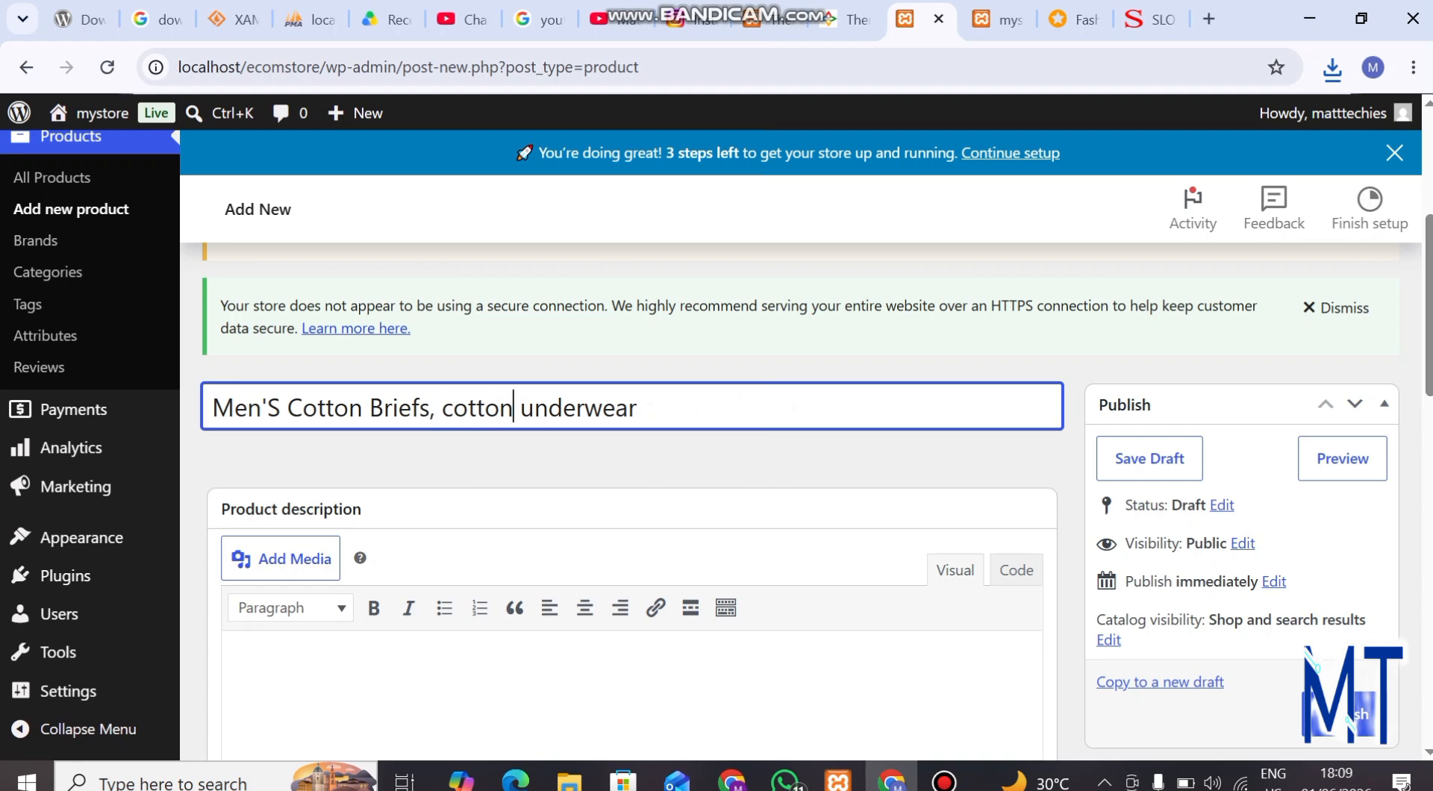
key(BackSpace)
key(BackSpace)
key(BackSpace)
key(BackSpace)
key(BackSpace)
key(BackSpace)
key(BackSpace)
key(BackSpace)
key(BackSpace)
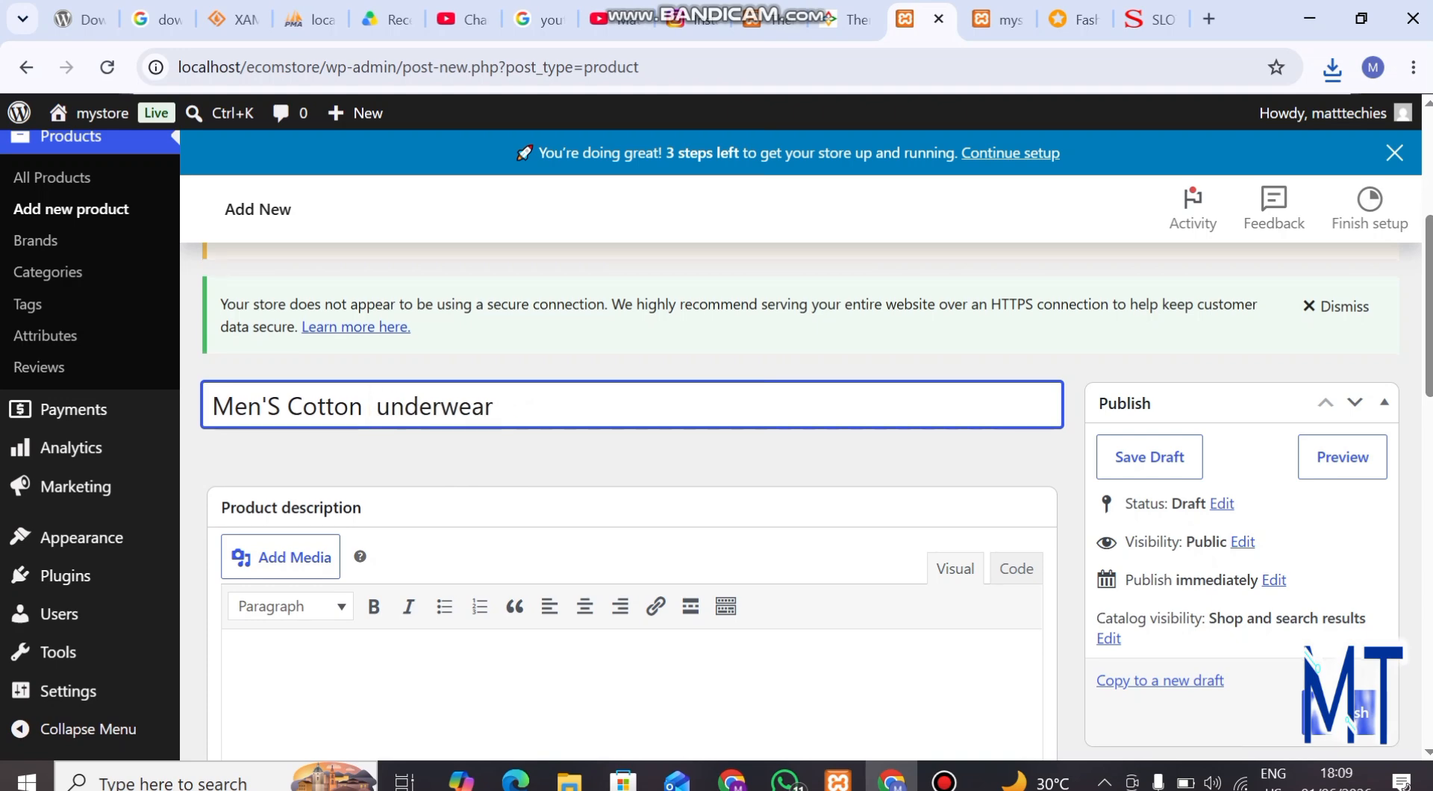
Upload male_wears_feature from Downloads and set it as the product image
scroll(627, 485, down, 4)
scroll(819, 502, down, 1)
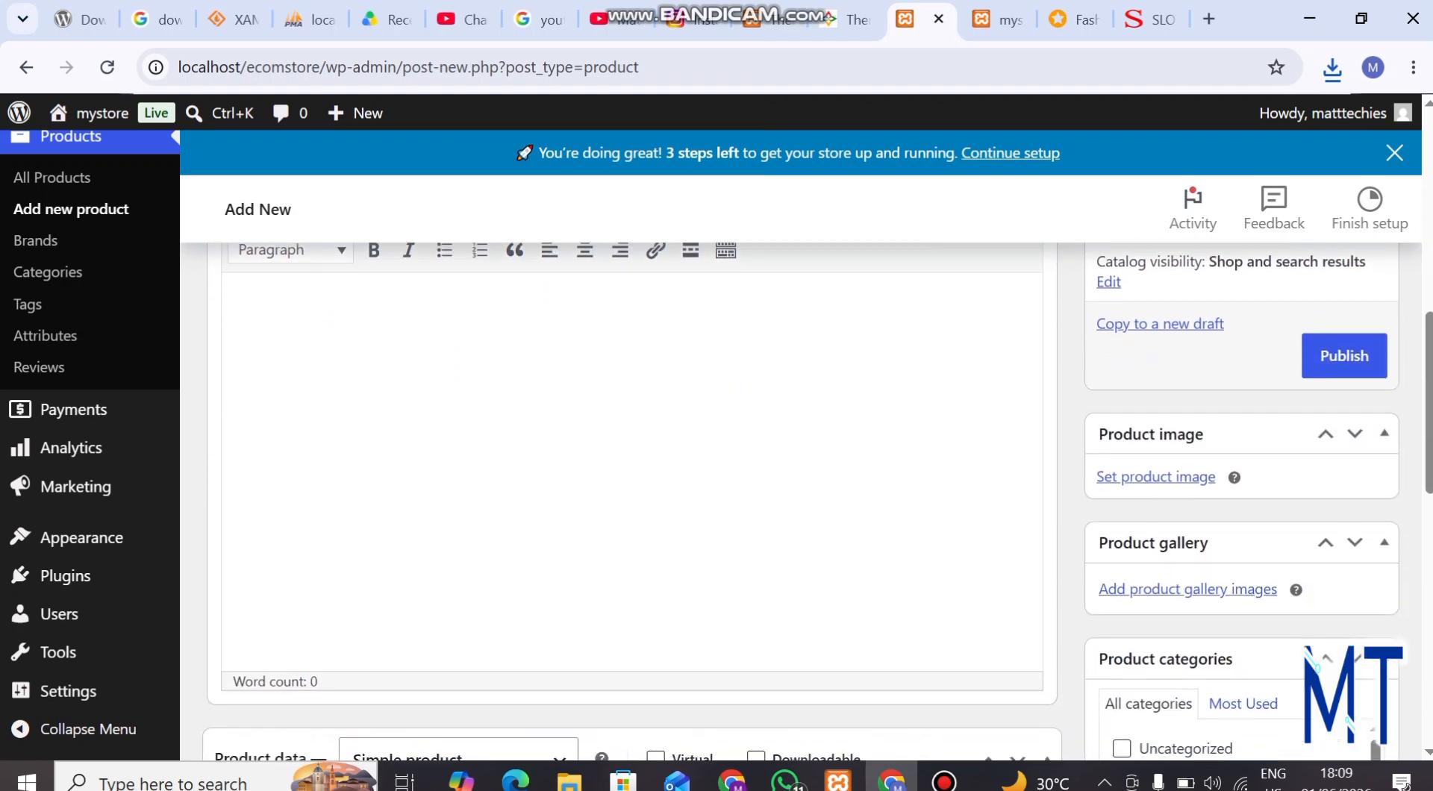
click(1155, 476)
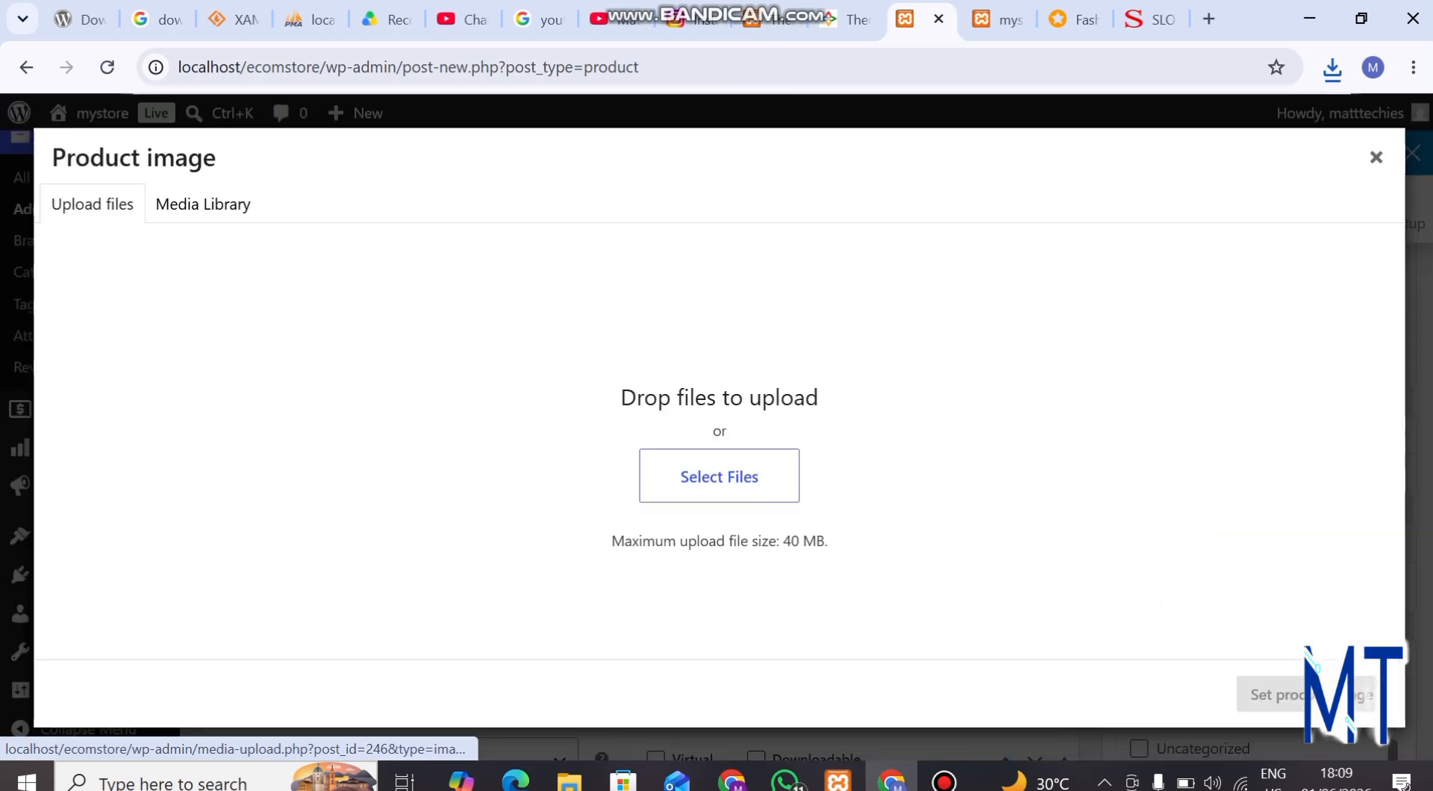
click(719, 477)
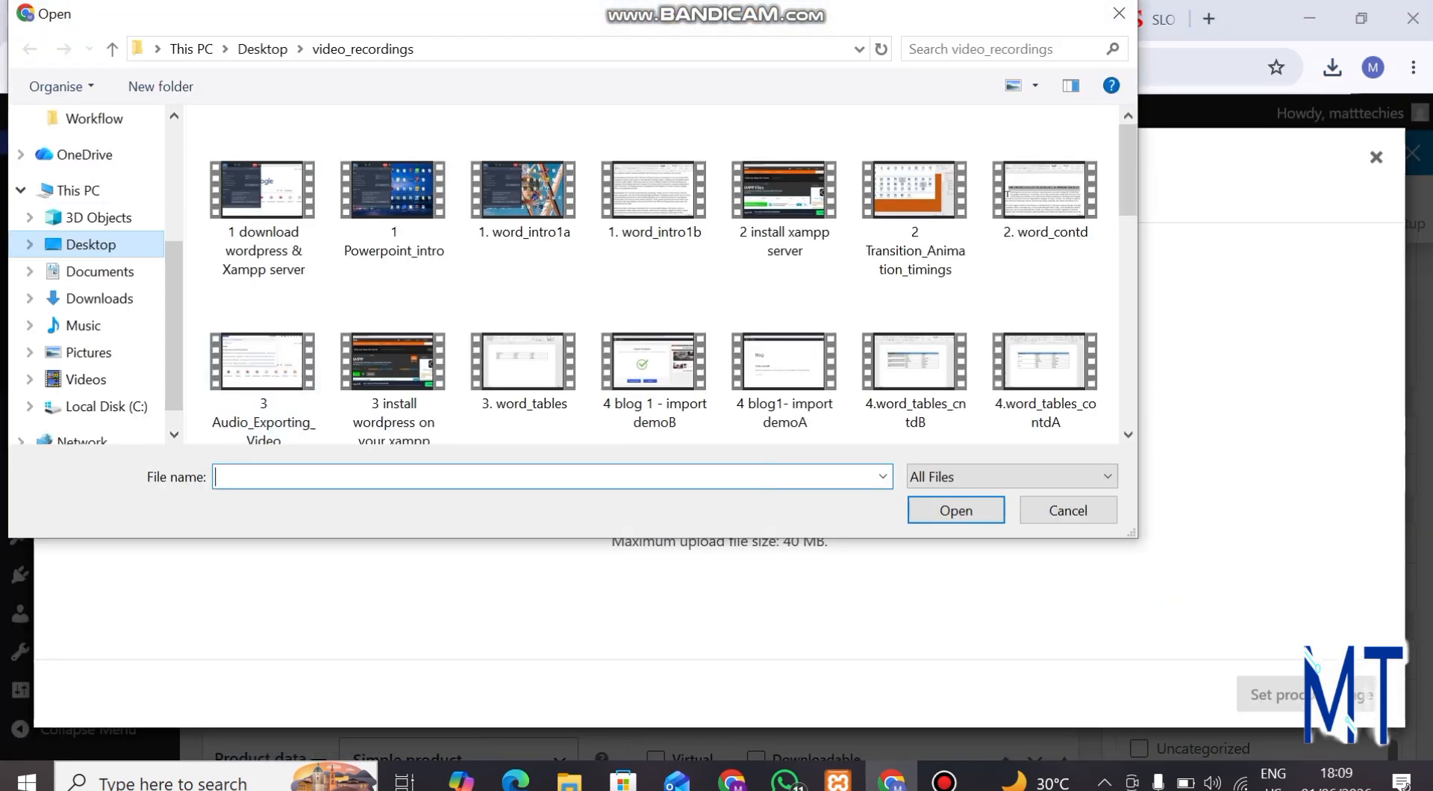
click(99, 298)
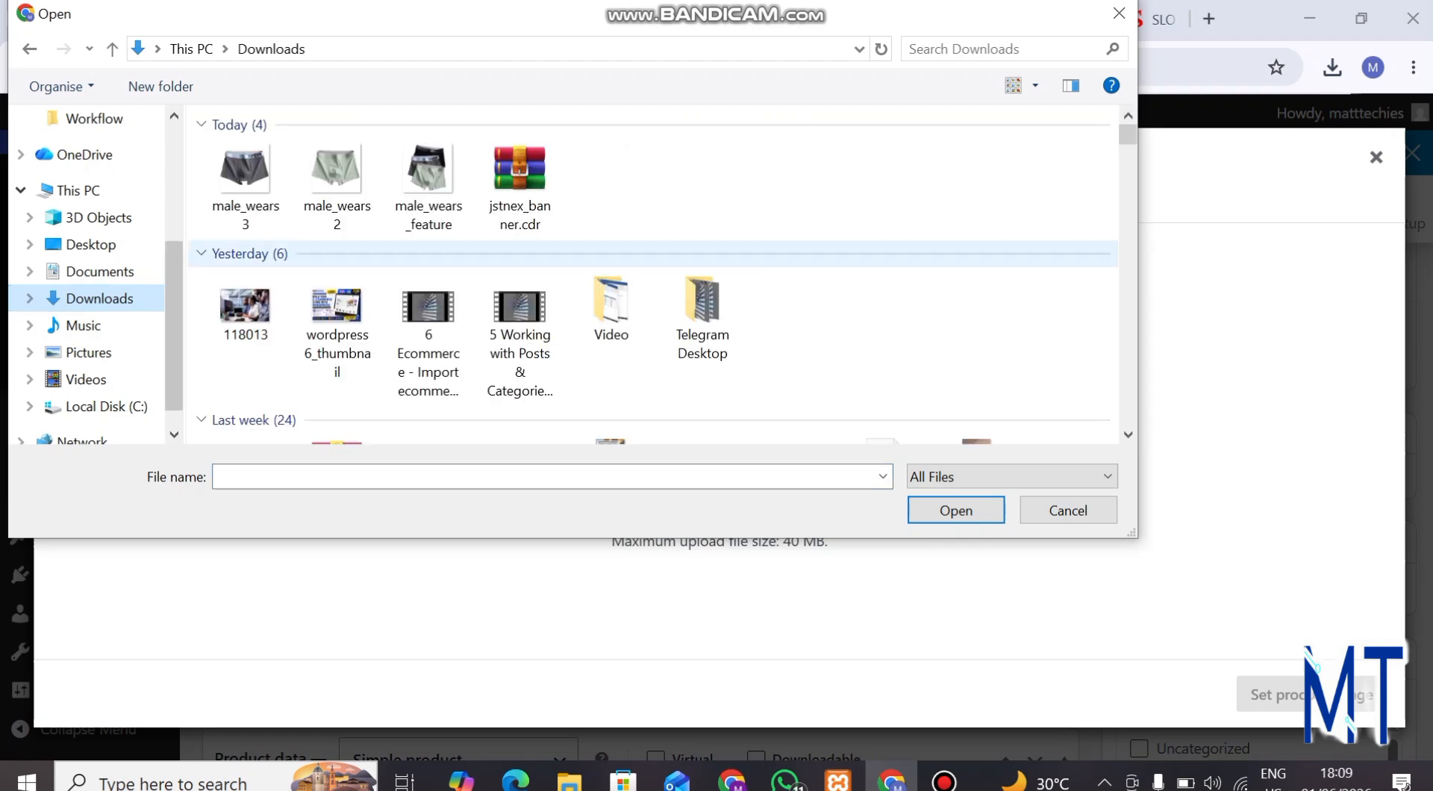
click(428, 187)
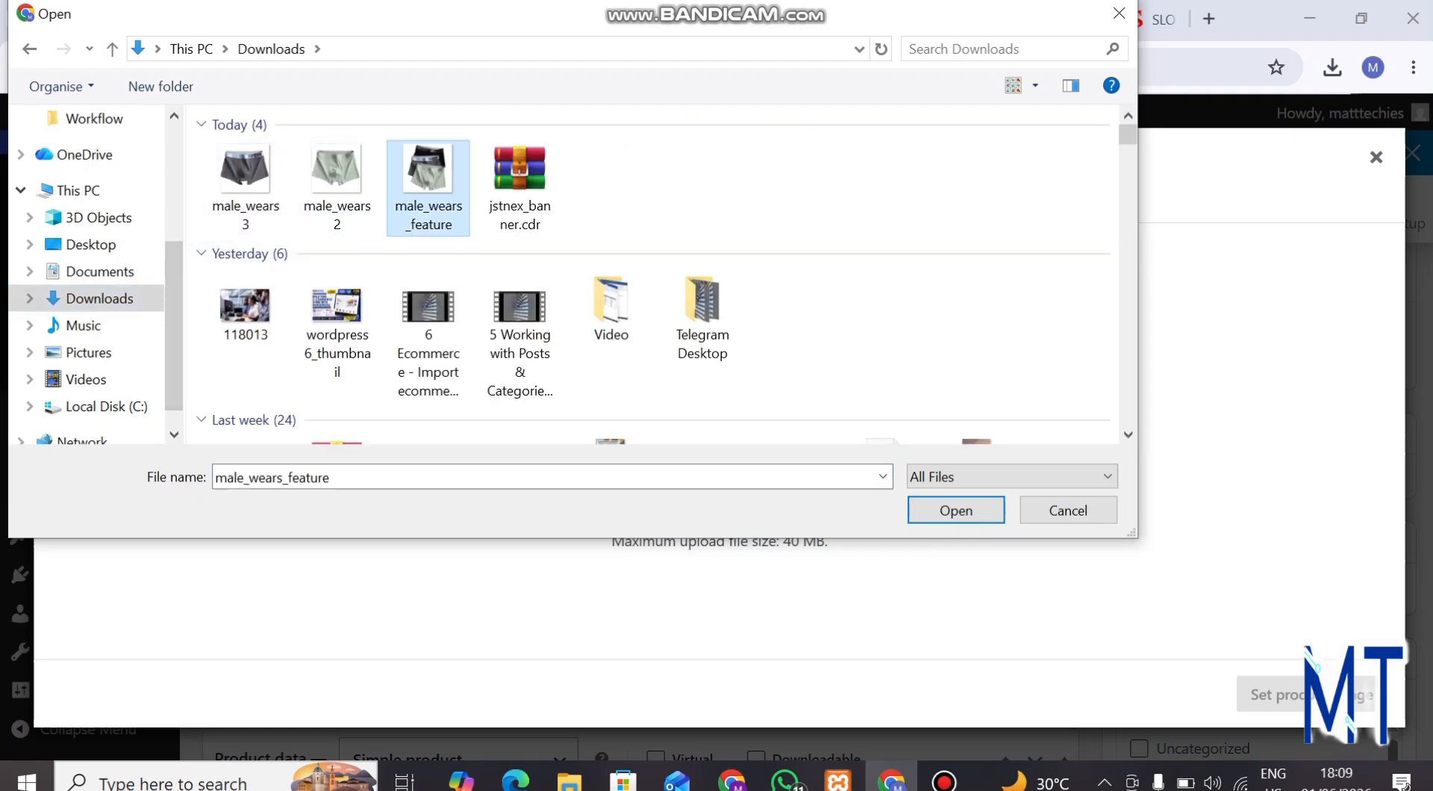
click(957, 510)
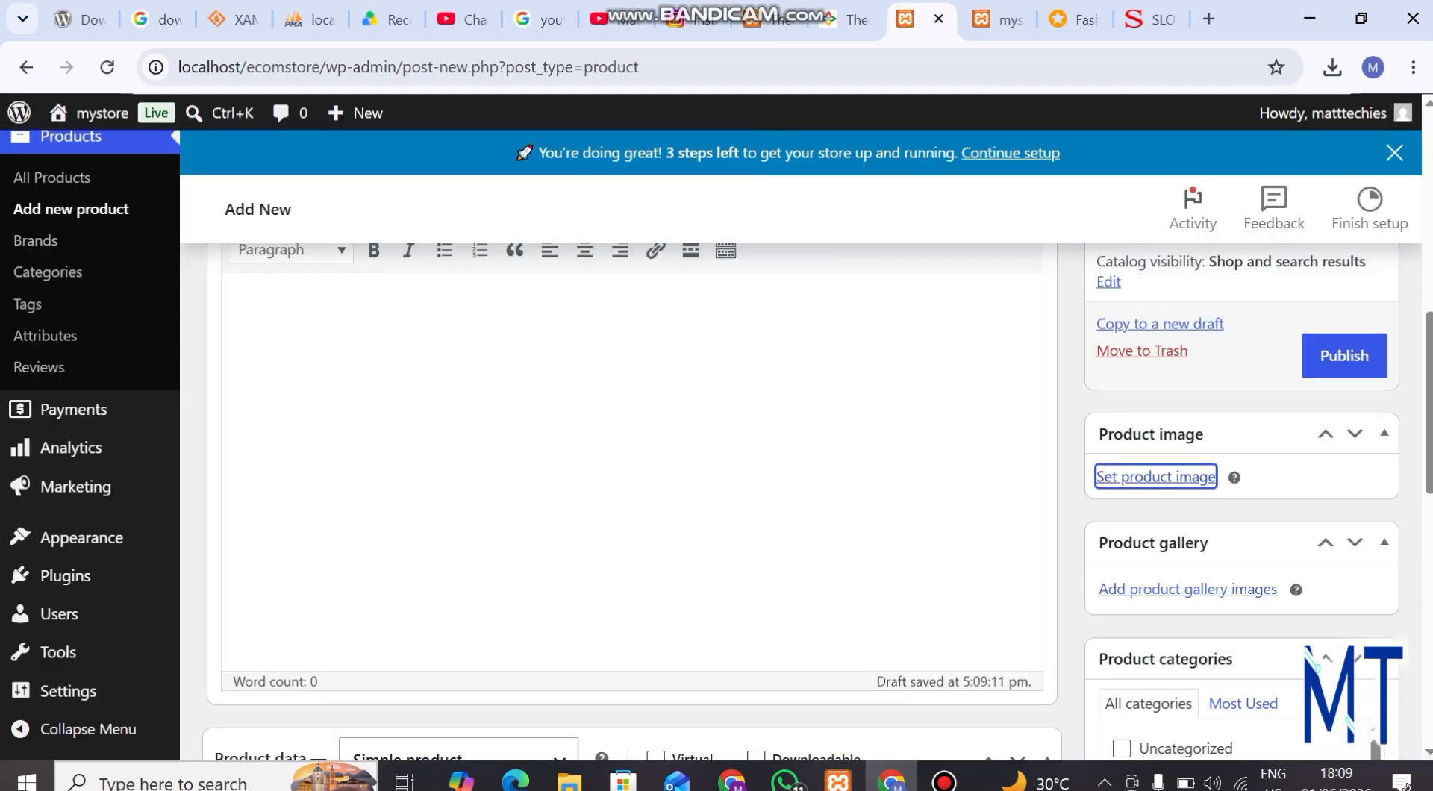
click(267, 309)
text(T)
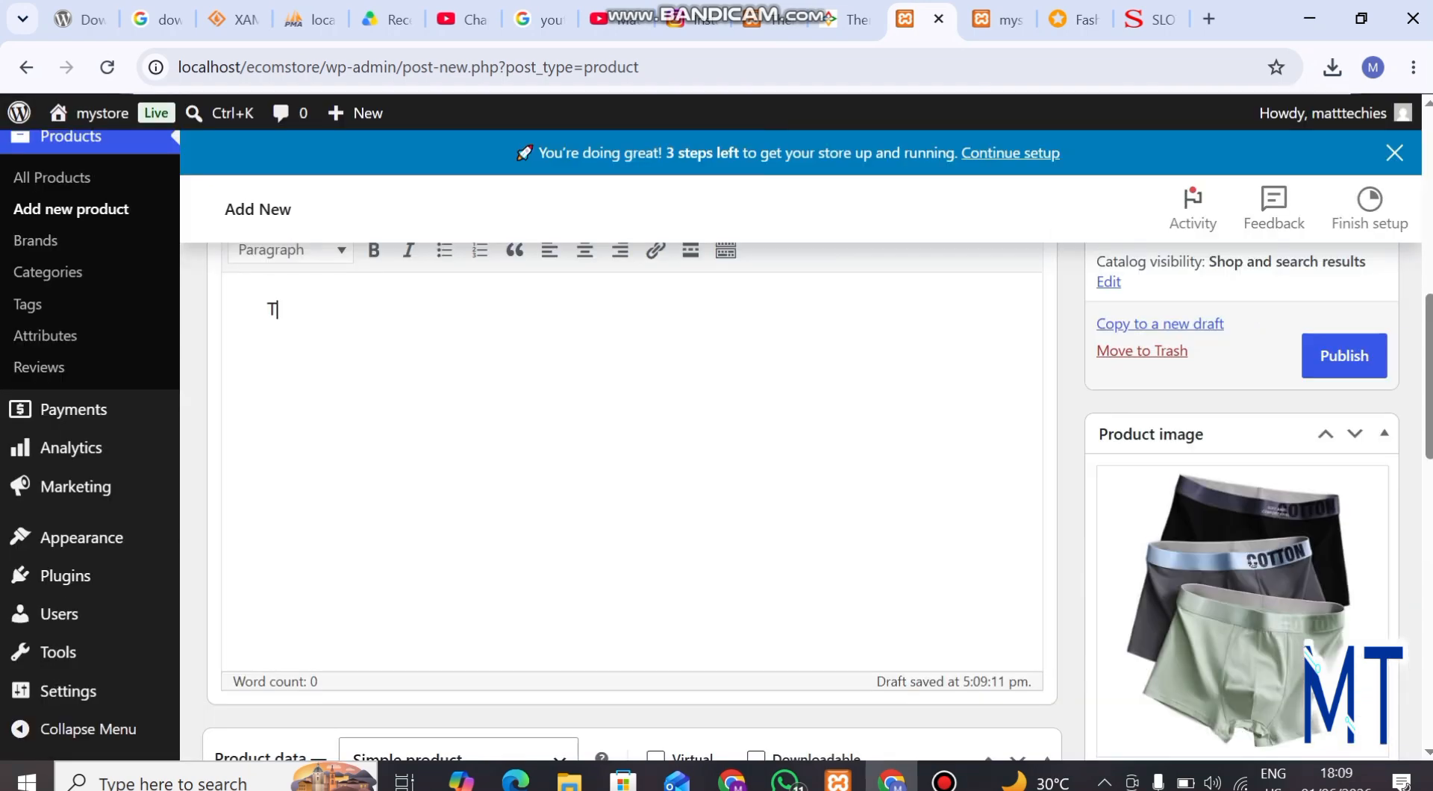
key(BackSpace)
Return to the Jumia product page and view the green, grey and black briefs in its image gallery
scroll(1252, 561, down, 5)
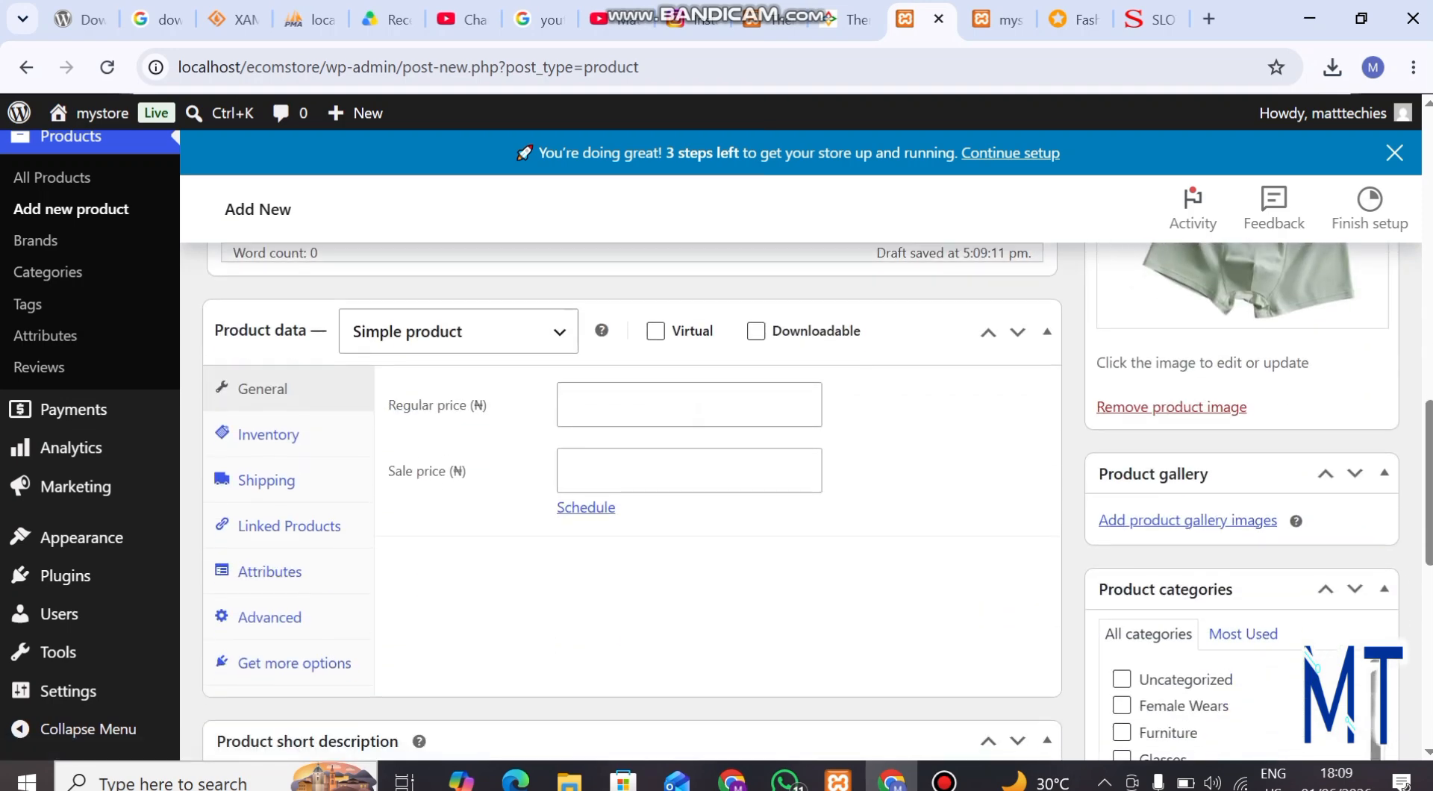
click(1075, 20)
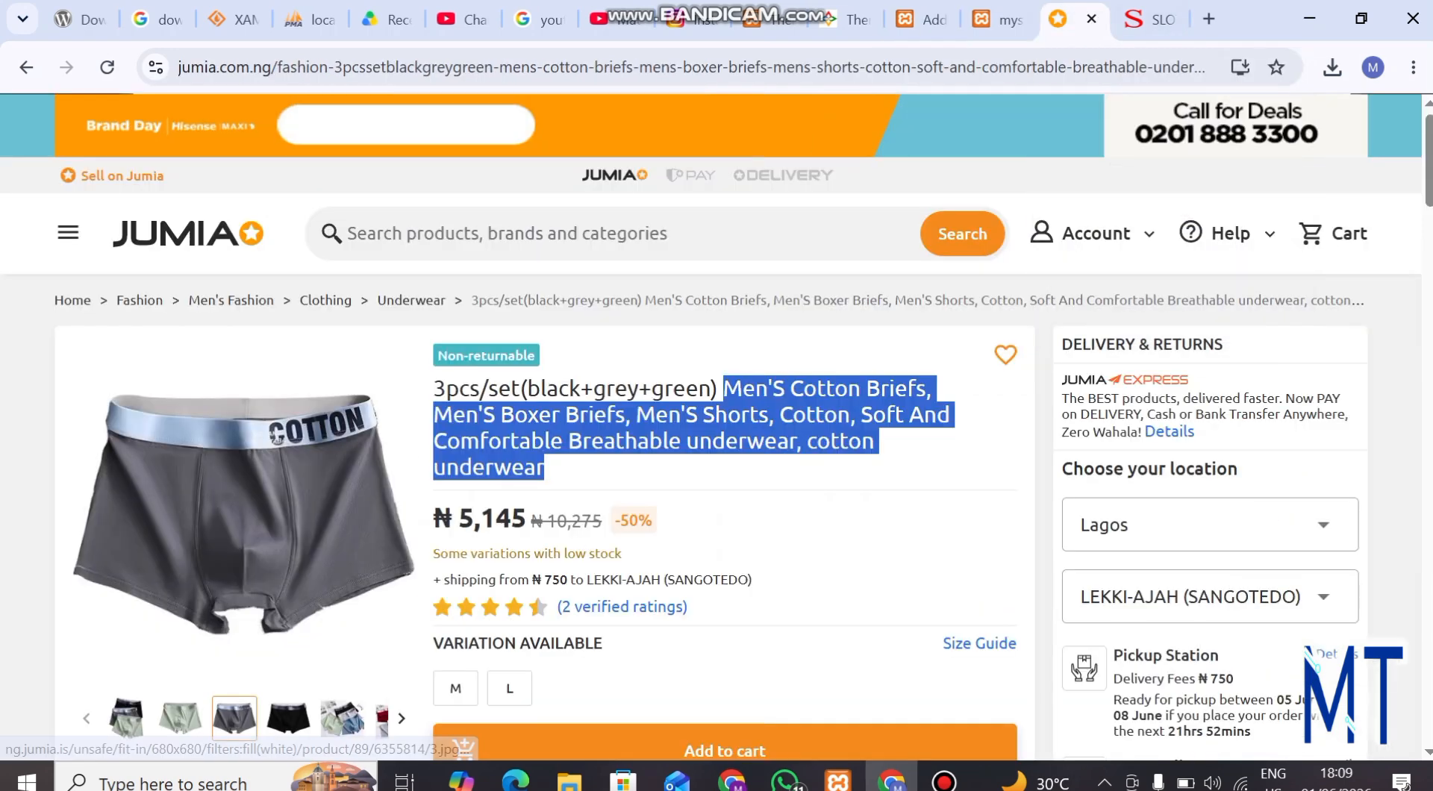
scroll(234, 608, down, 1)
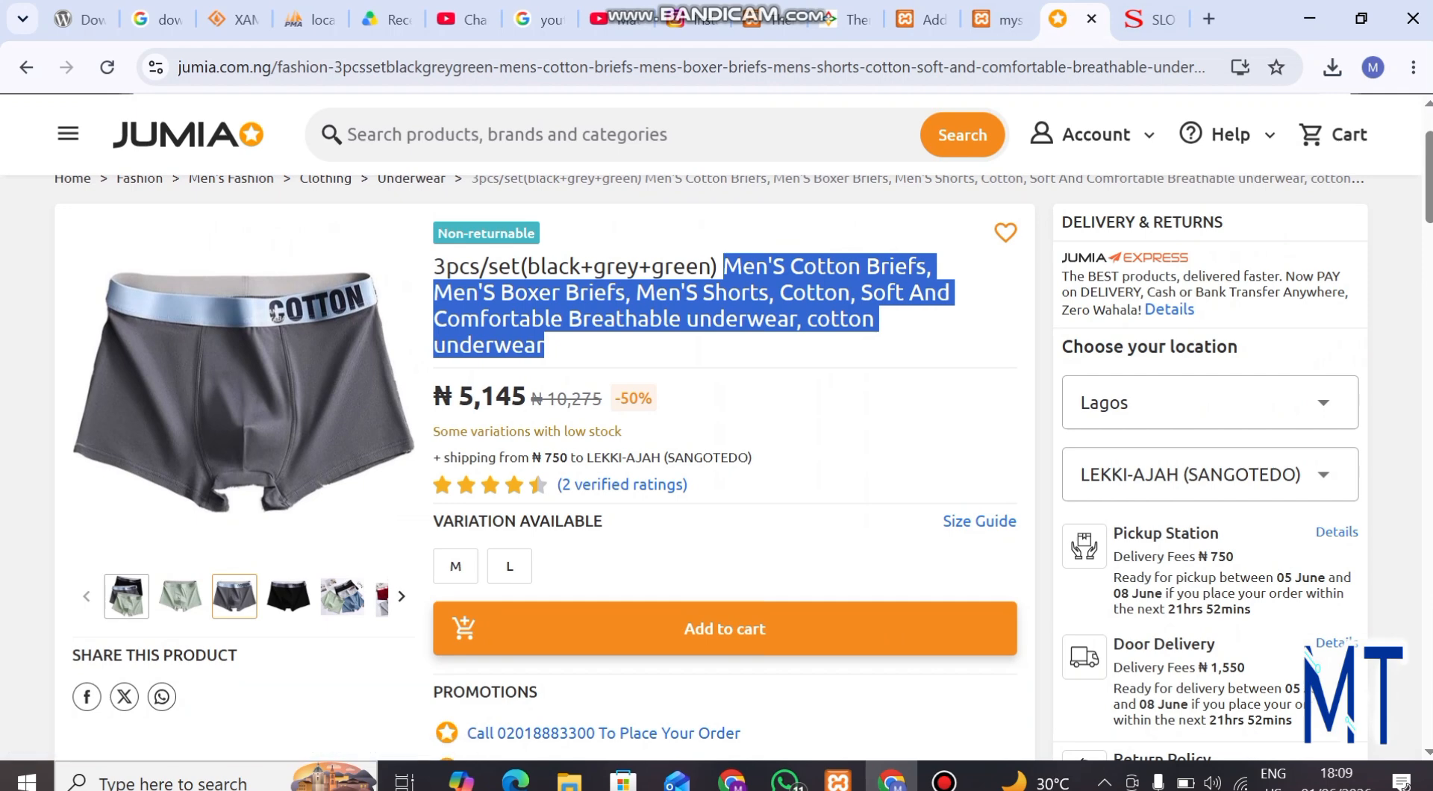
click(181, 598)
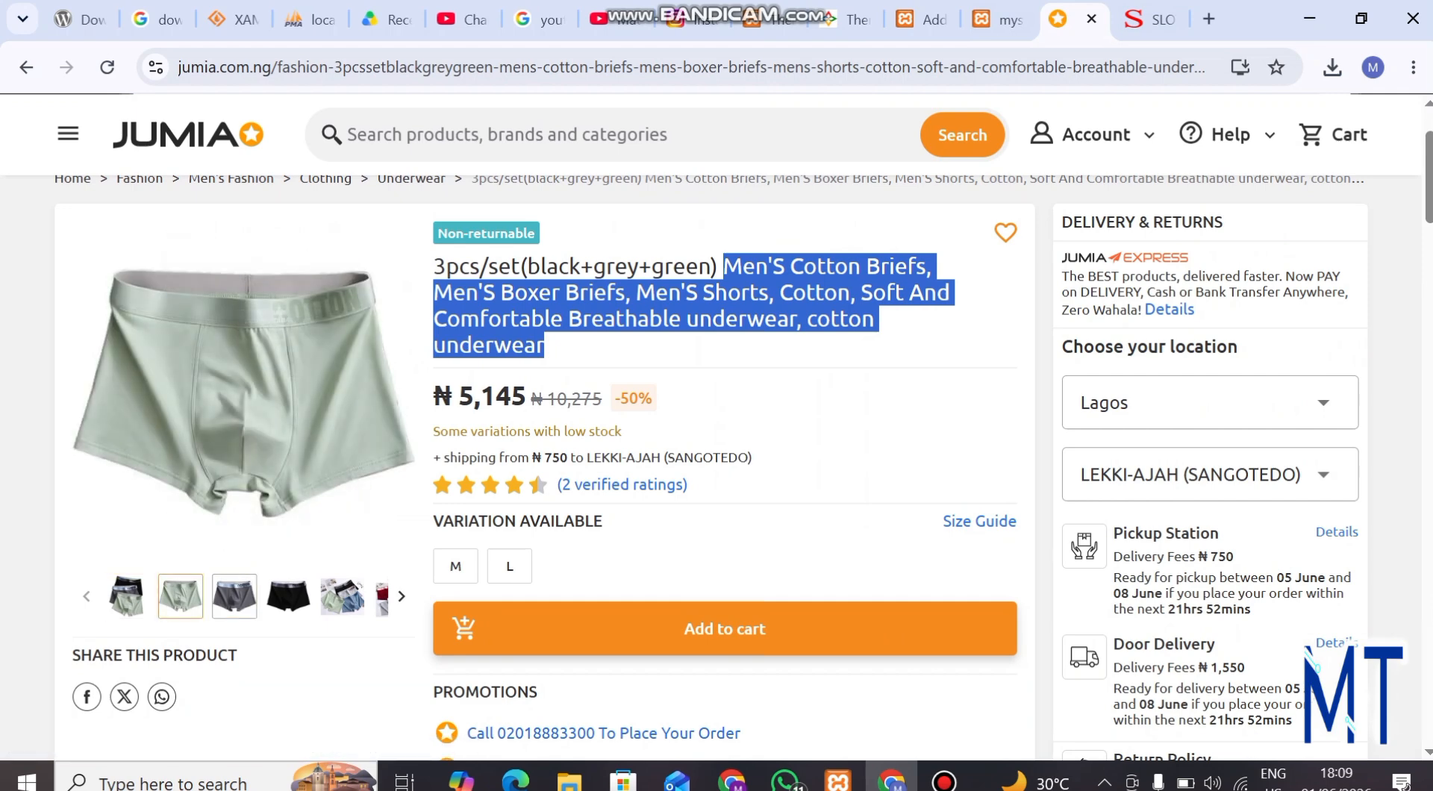
click(234, 597)
click(288, 598)
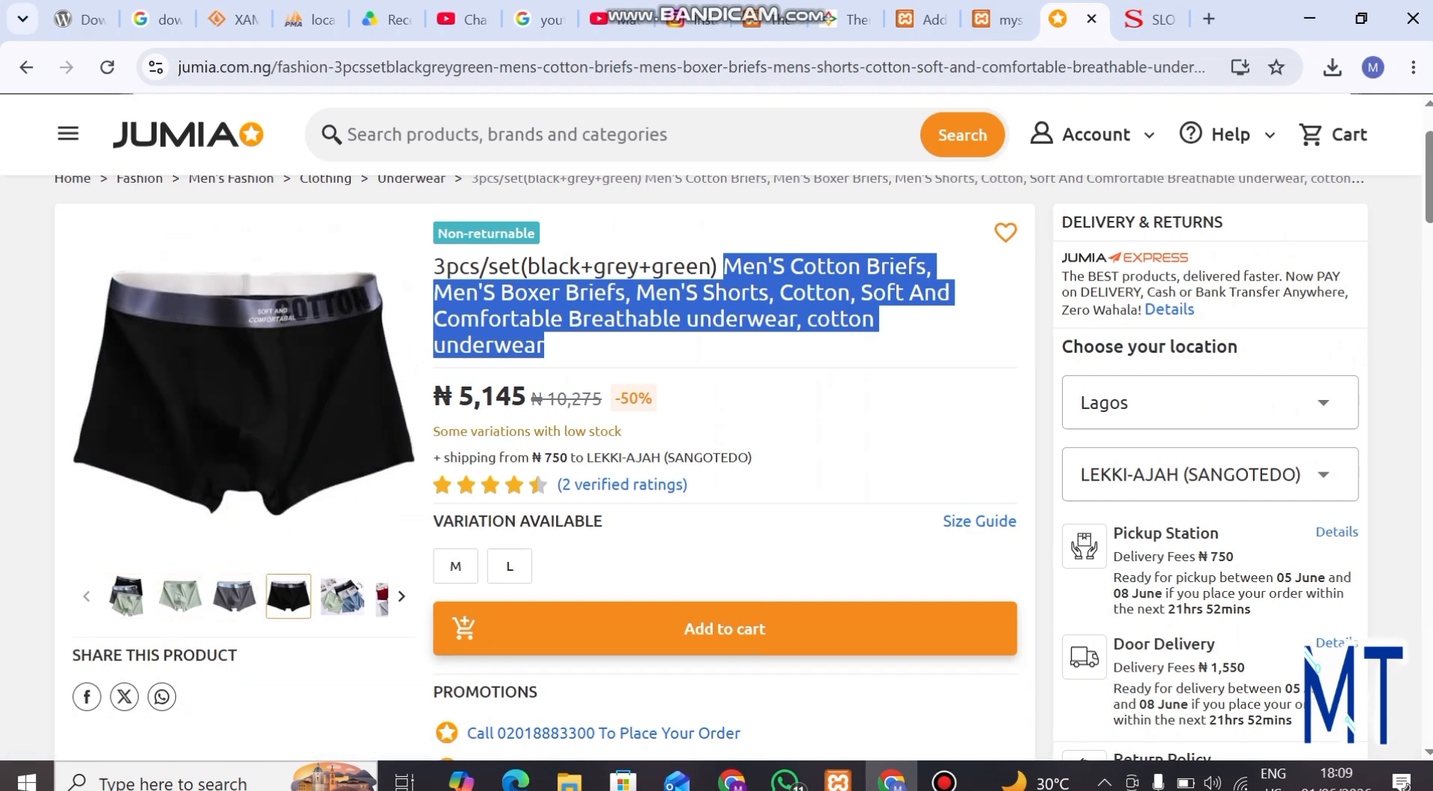
Return to the new store product and add male_wears_feature from the media library to its product gallery
click(922, 19)
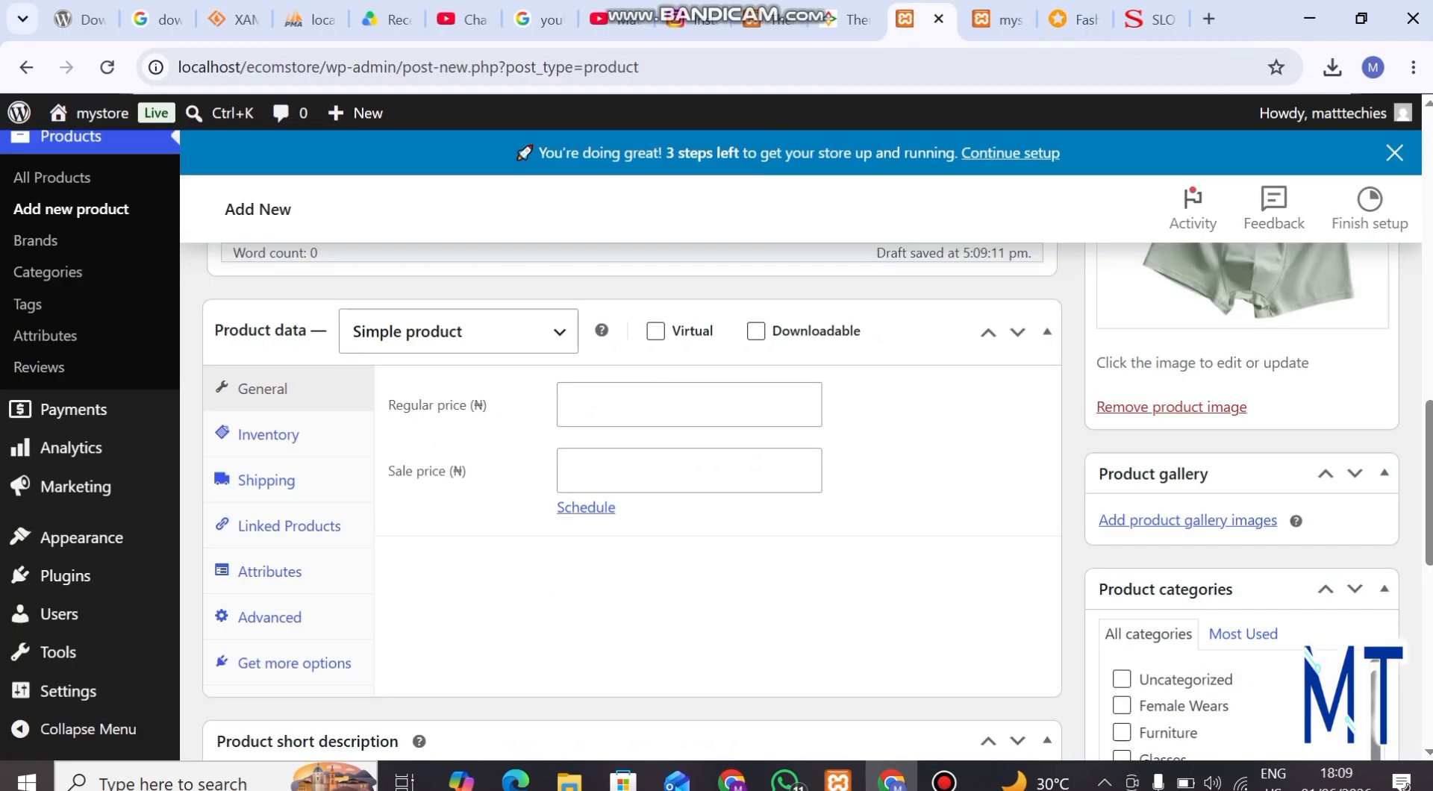
scroll(799, 500, down, 2)
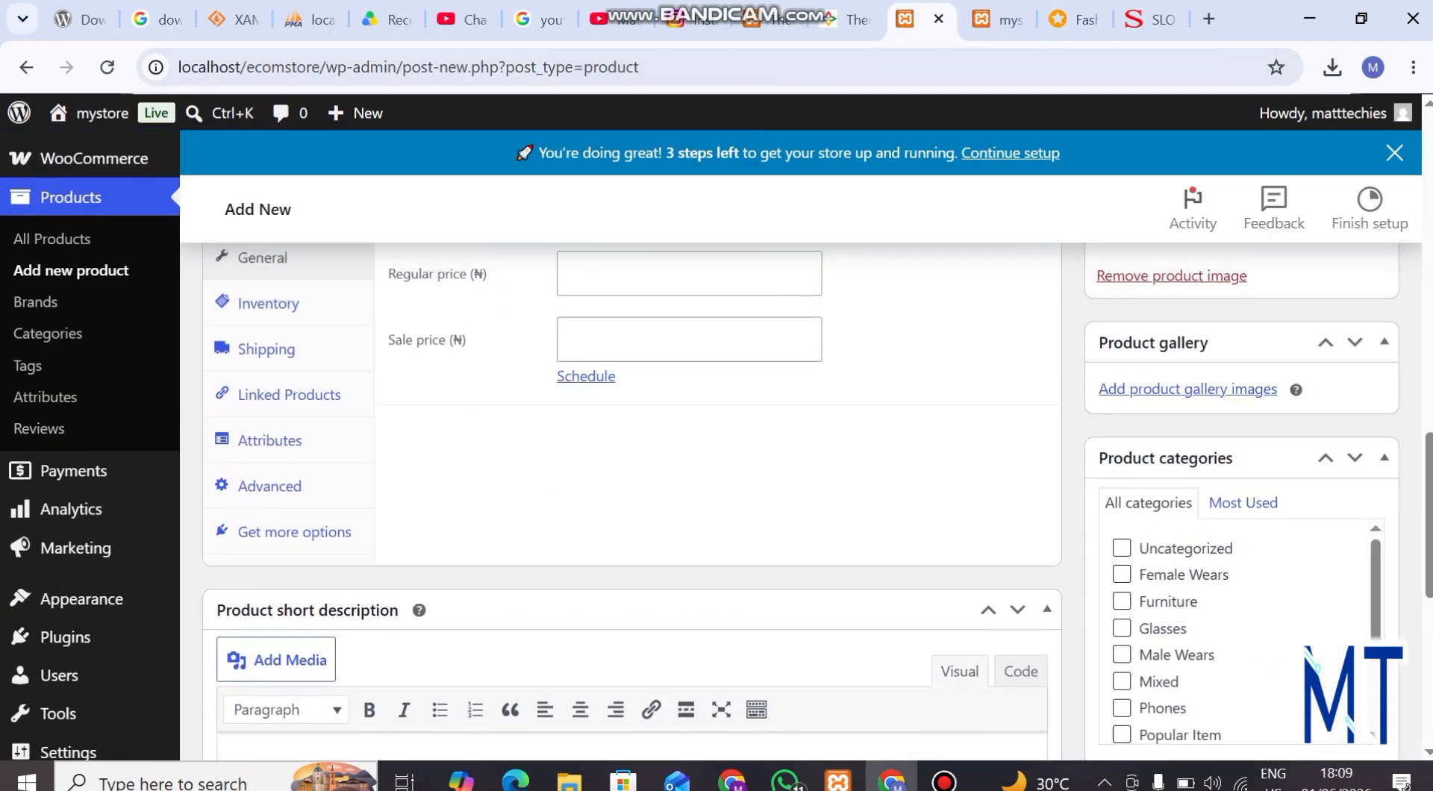
click(1188, 389)
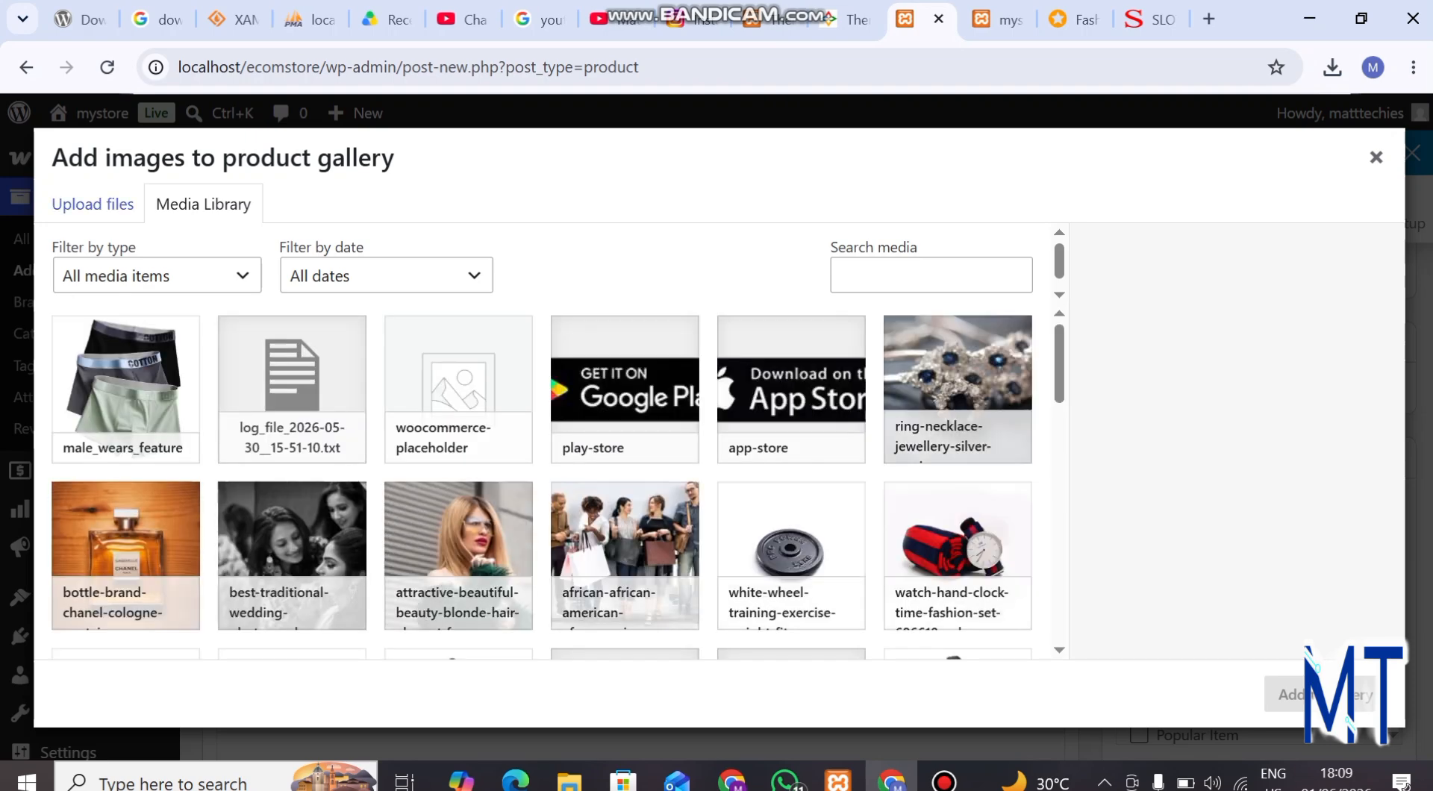
click(93, 204)
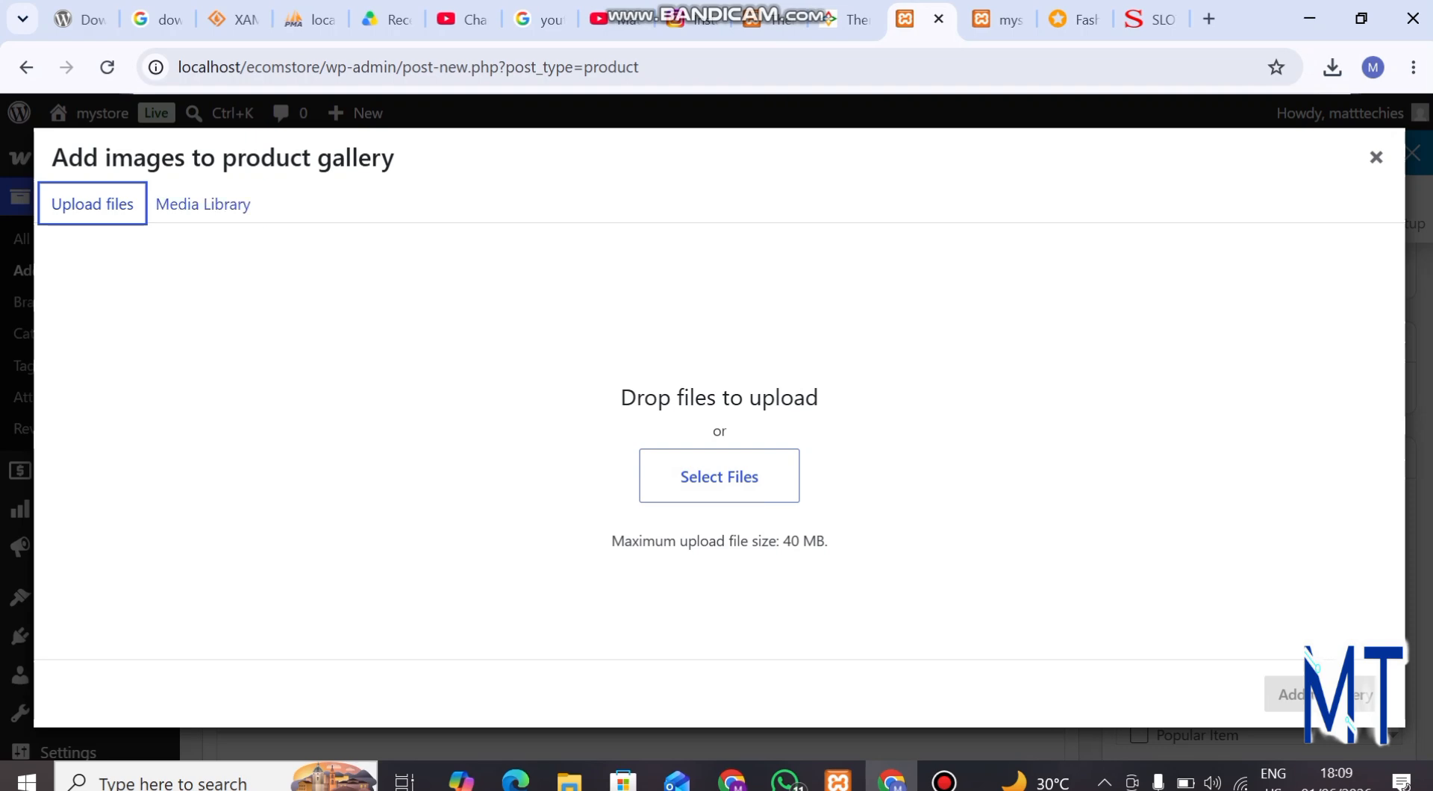
click(203, 204)
click(125, 388)
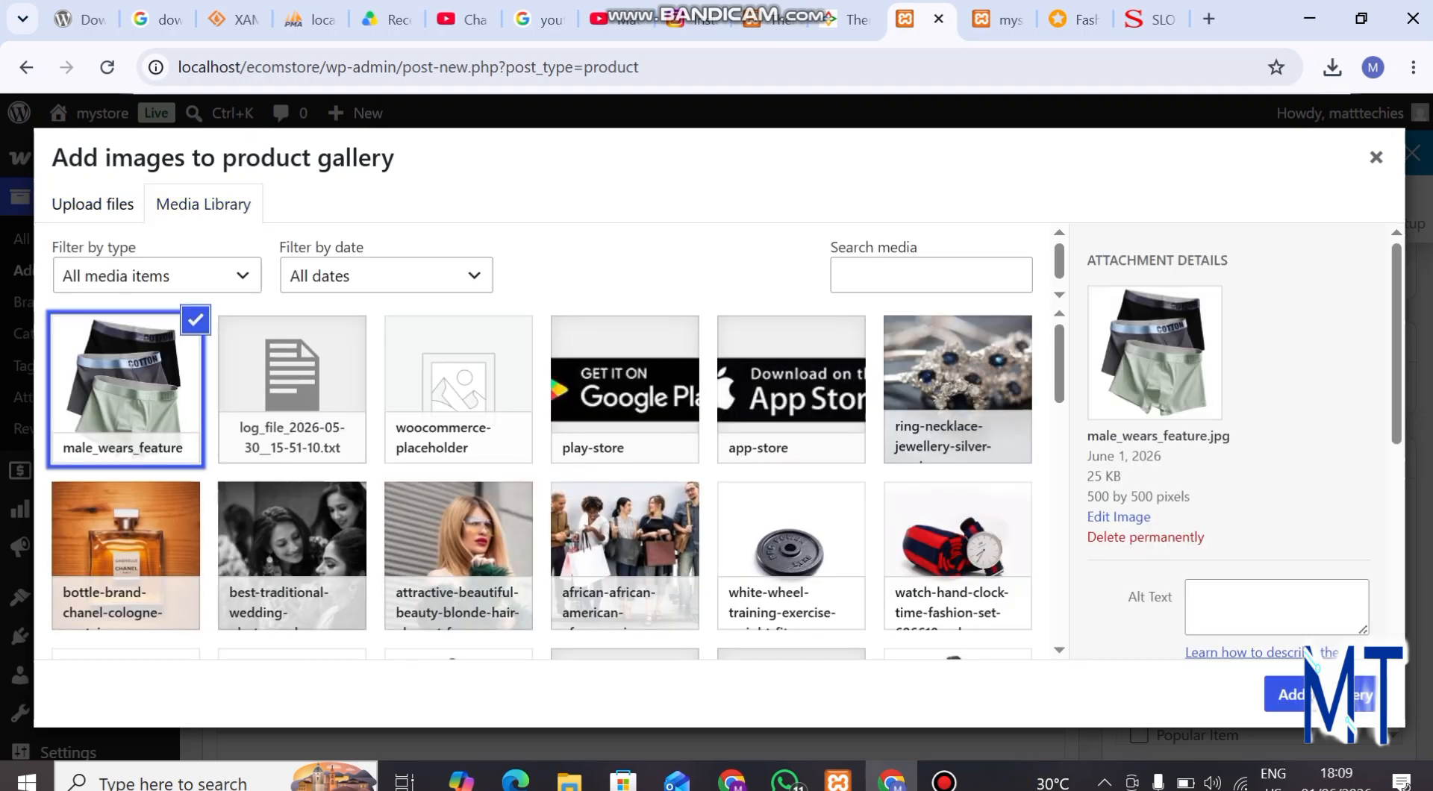
click(1299, 695)
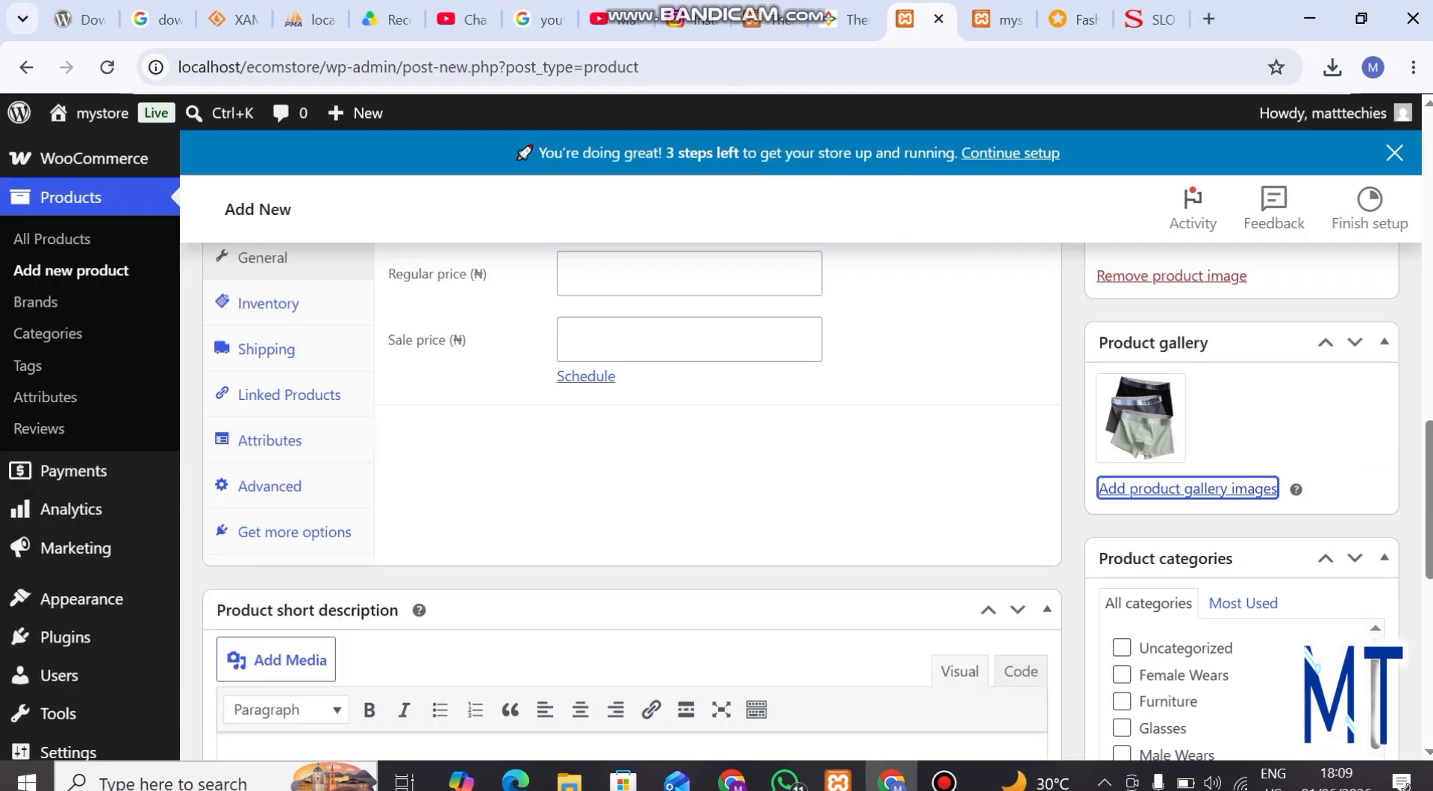
Upload male_wears2 from Downloads and add it to the product gallery
click(1187, 489)
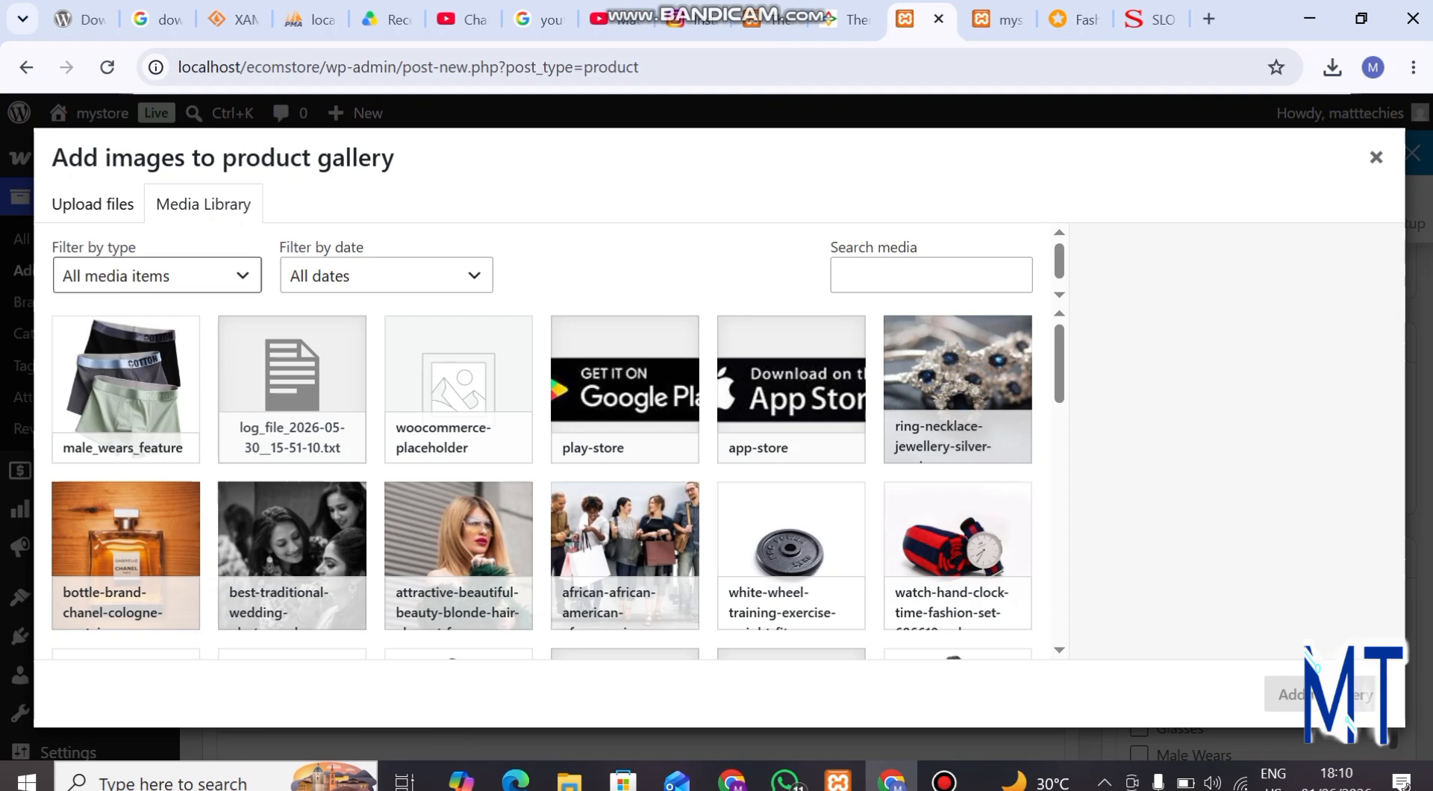
click(92, 204)
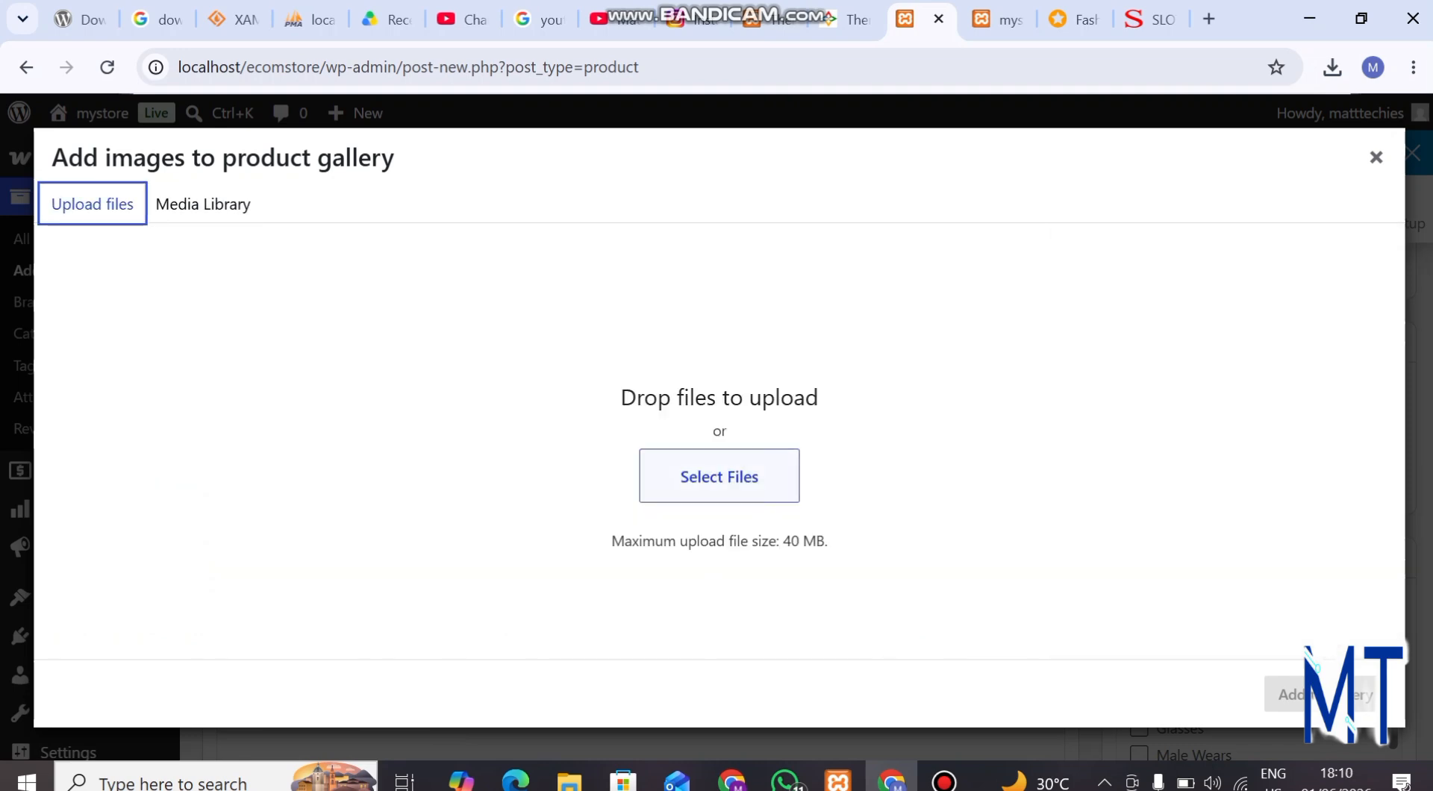
click(720, 477)
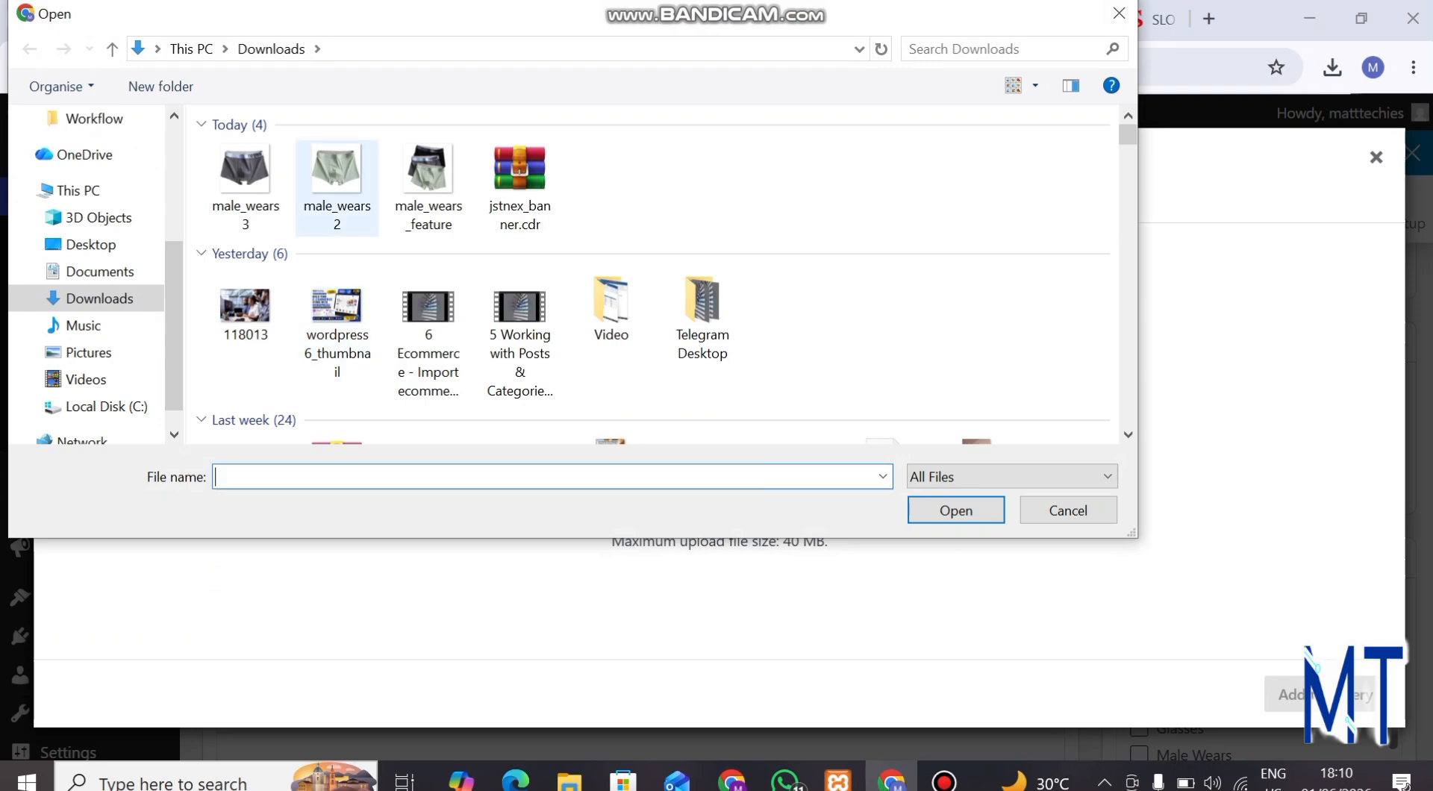
click(337, 187)
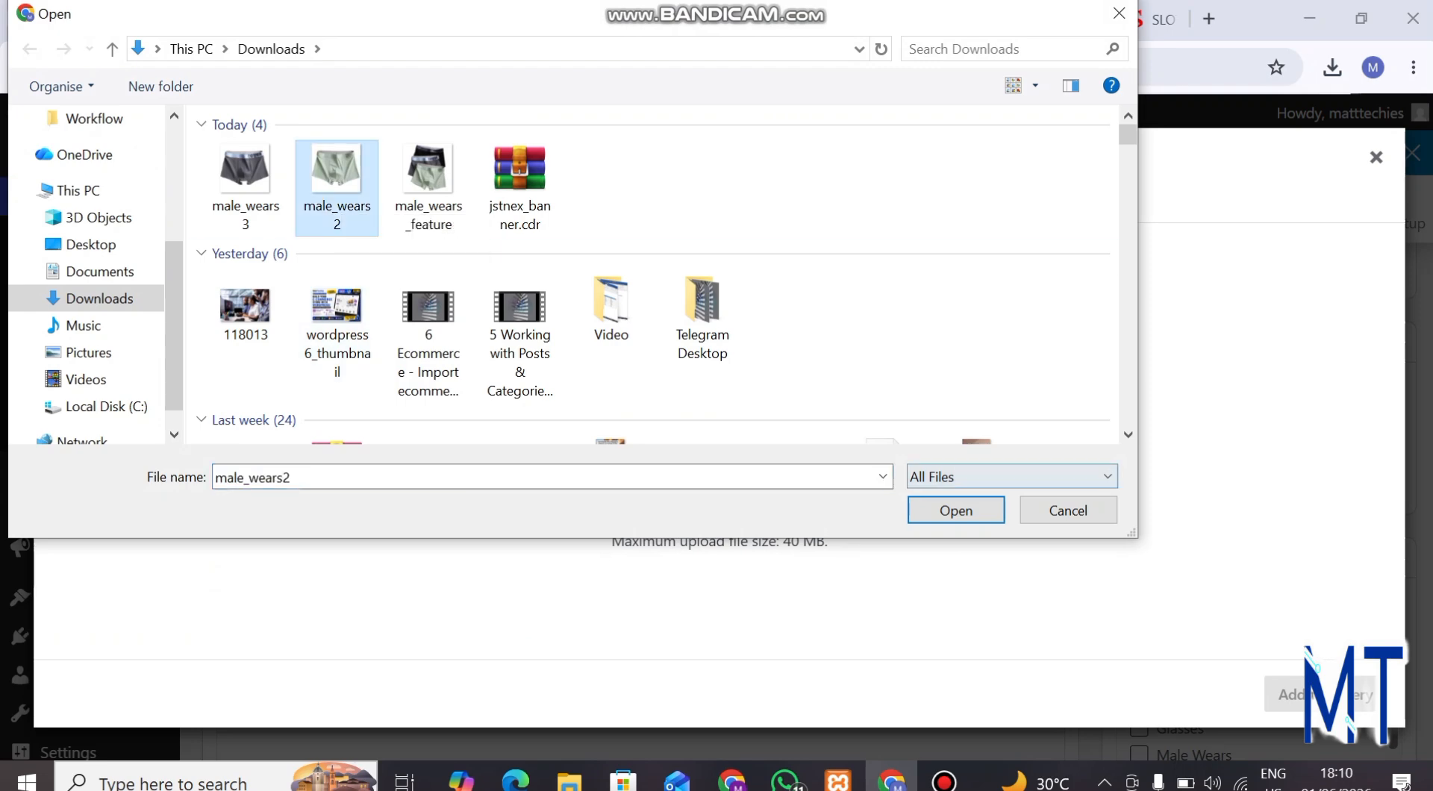
click(956, 510)
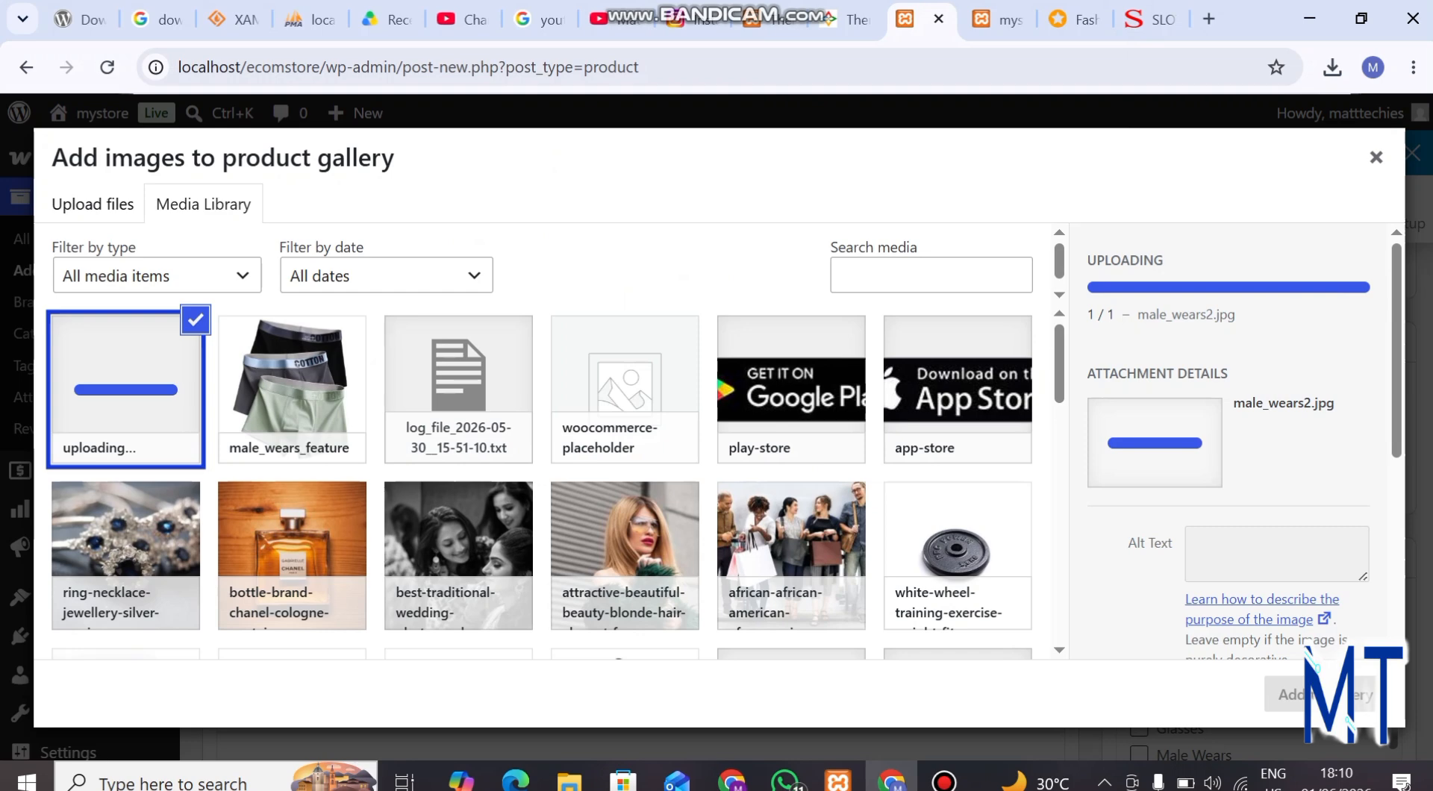
click(1290, 694)
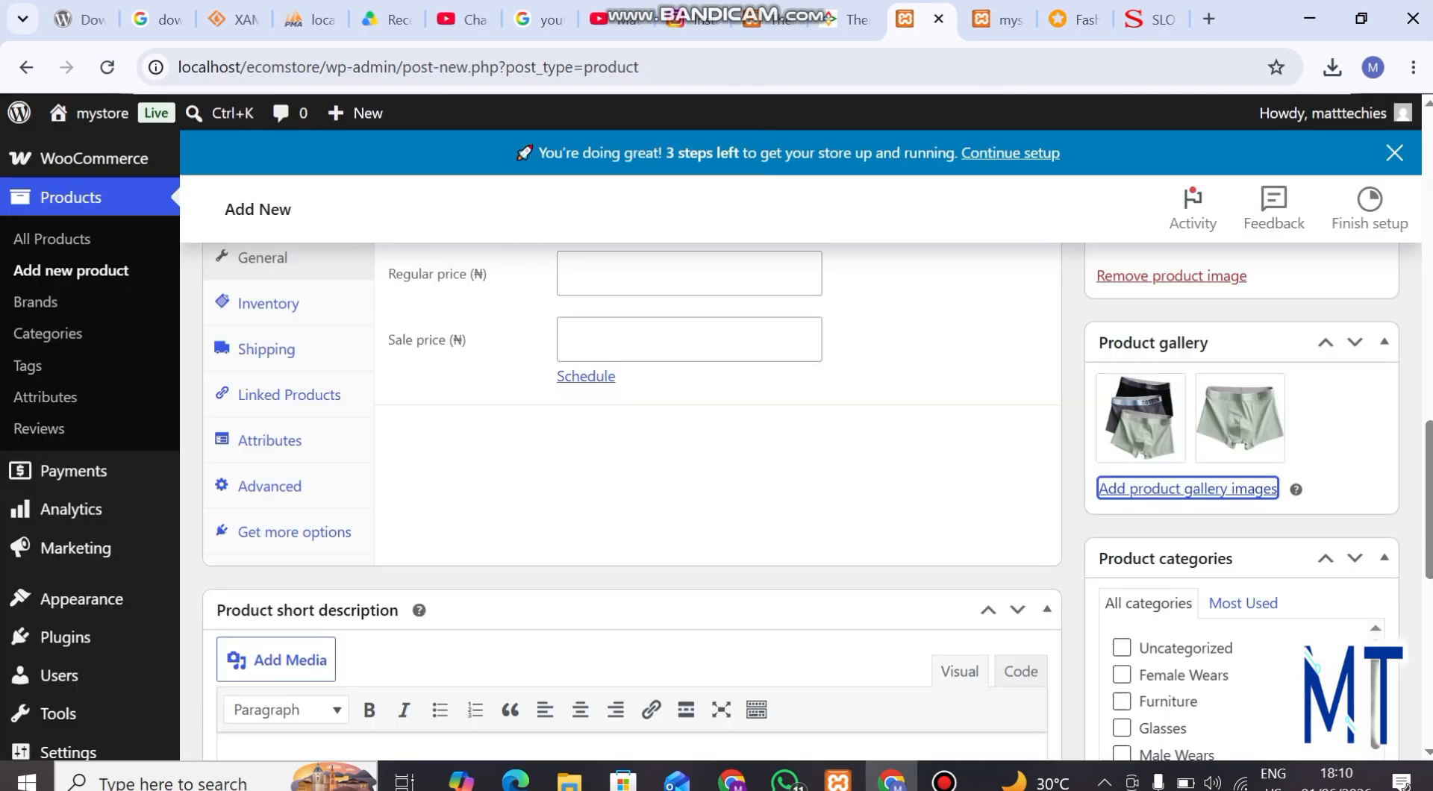
Upload male_wears3 from Downloads and add it to the product gallery
click(1188, 488)
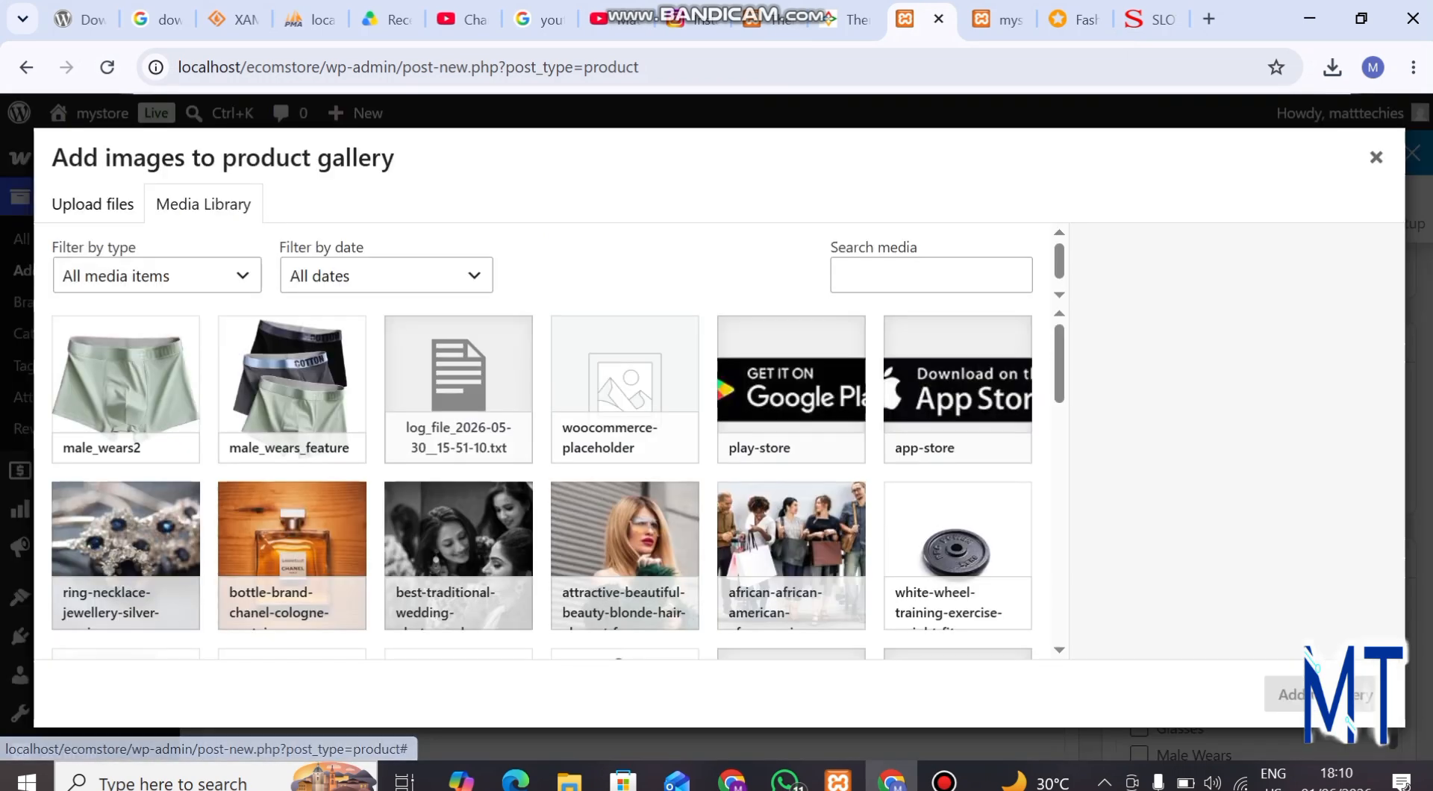
click(93, 204)
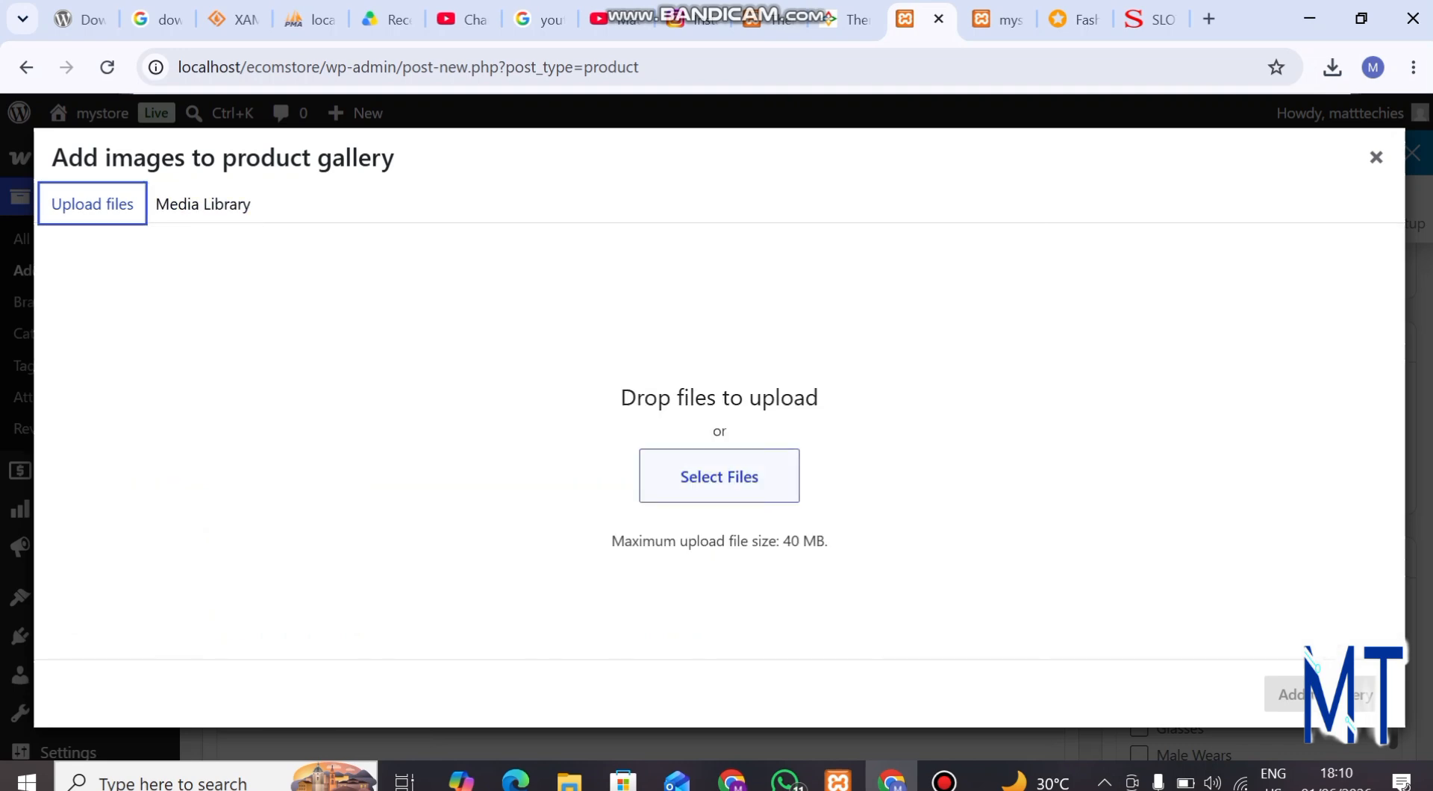
click(718, 476)
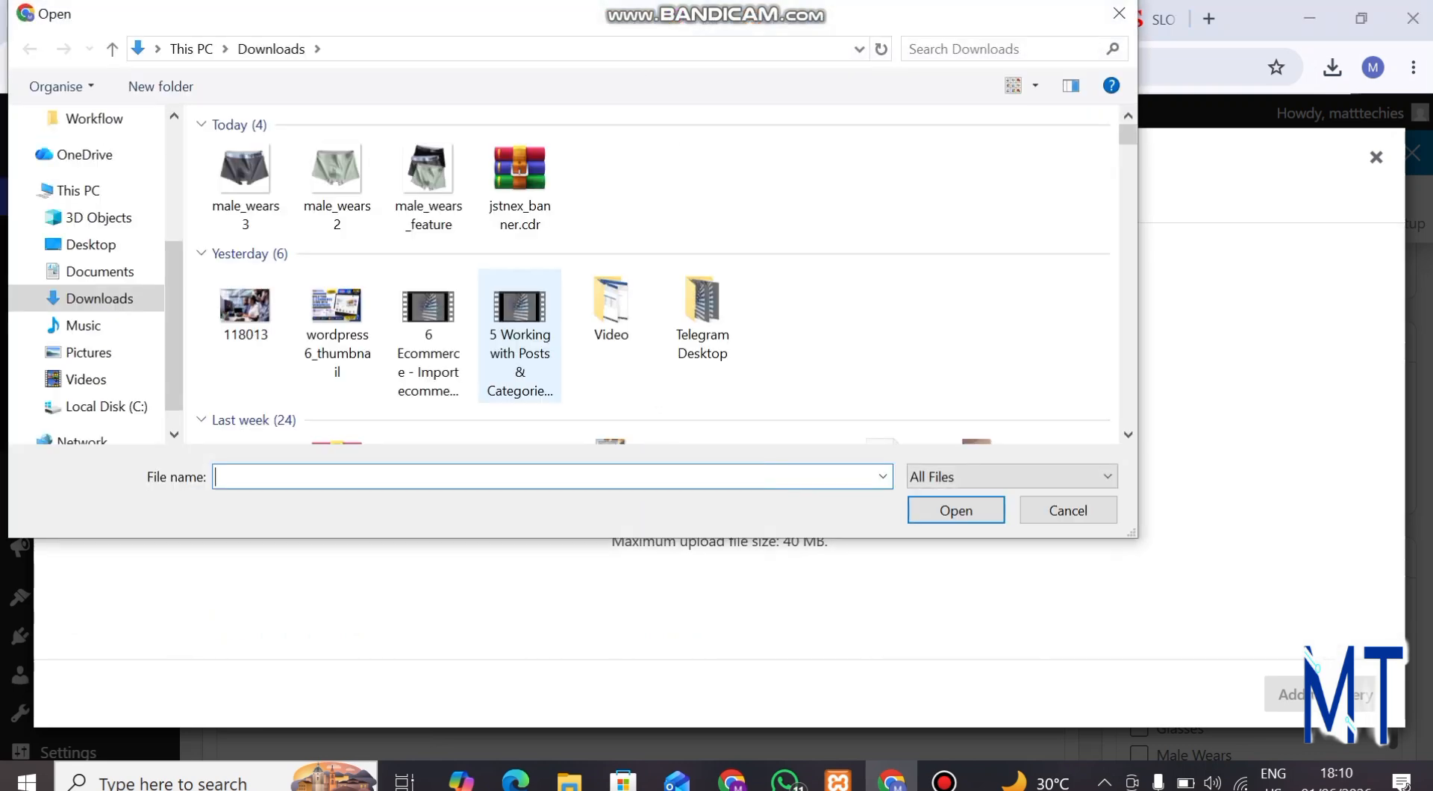
click(246, 187)
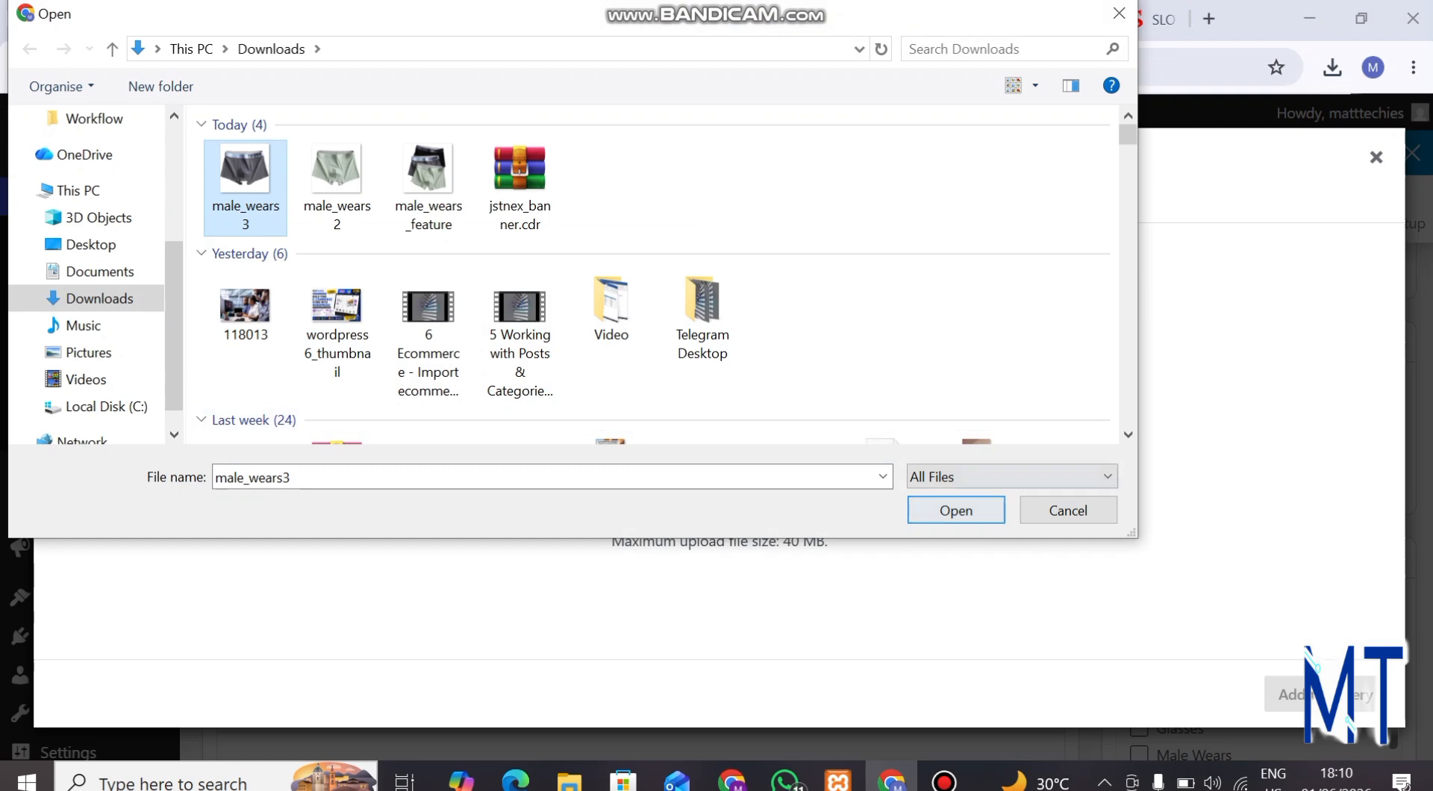
click(956, 510)
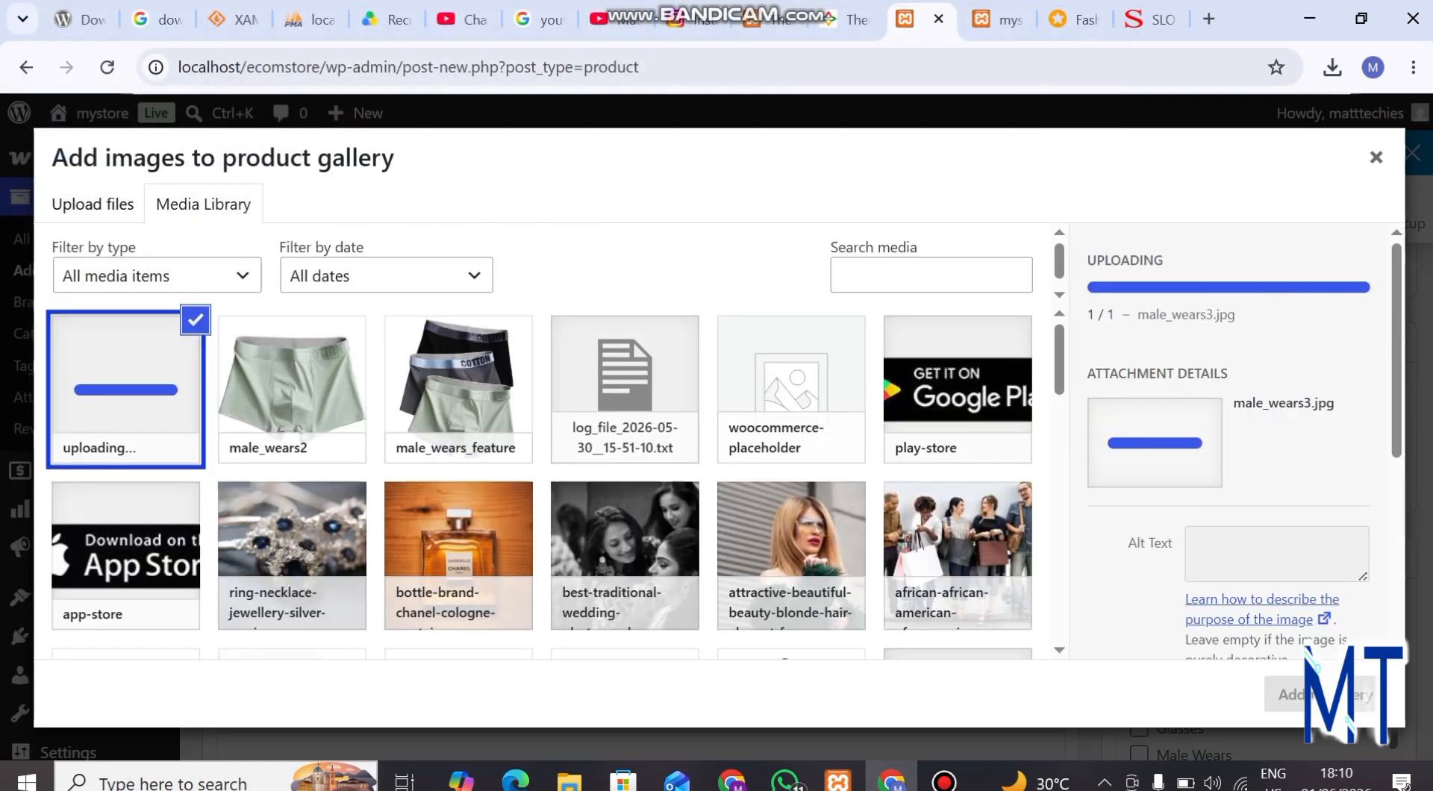
click(1285, 694)
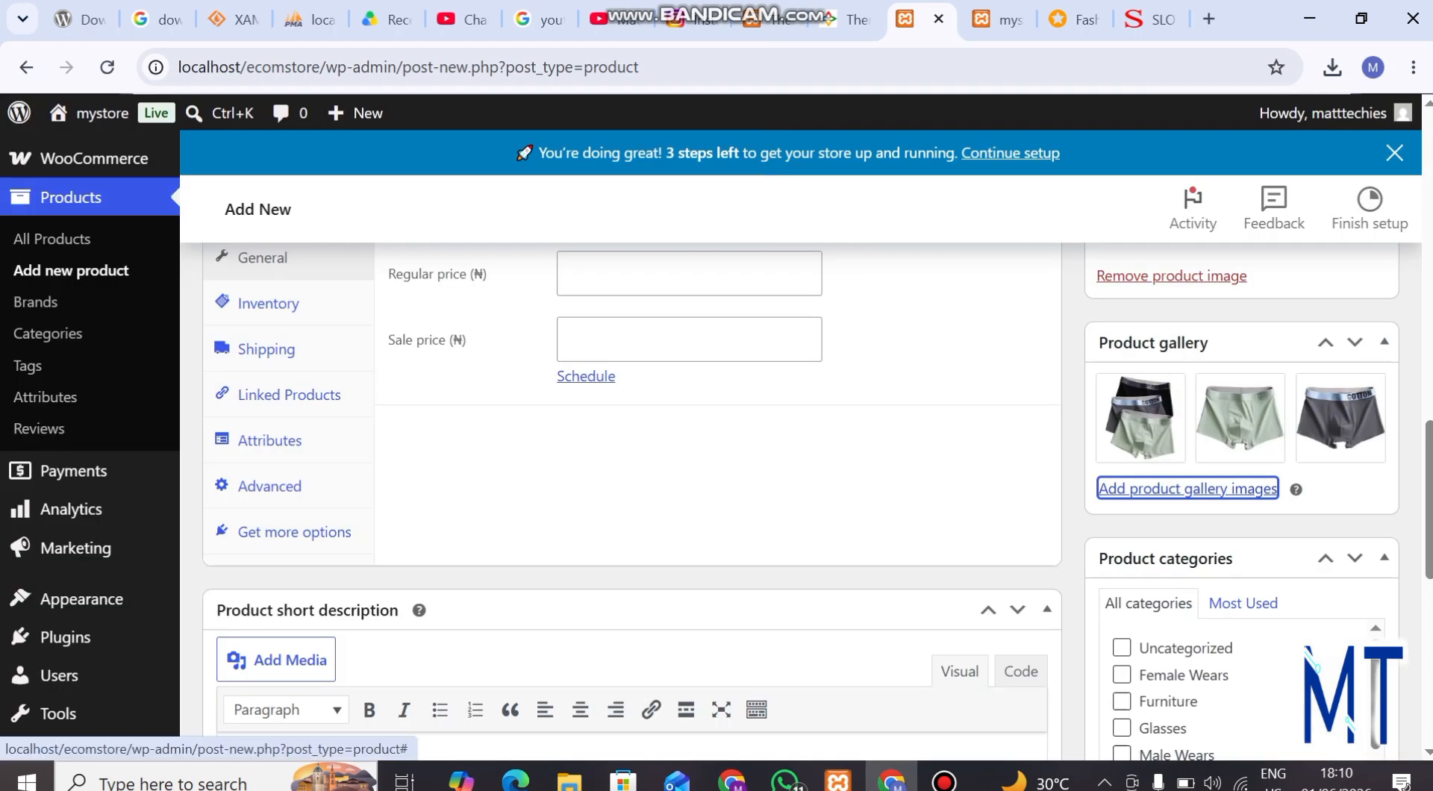
Assign the product to the Shorts and Male Wears categories
scroll(717, 478, down, 3)
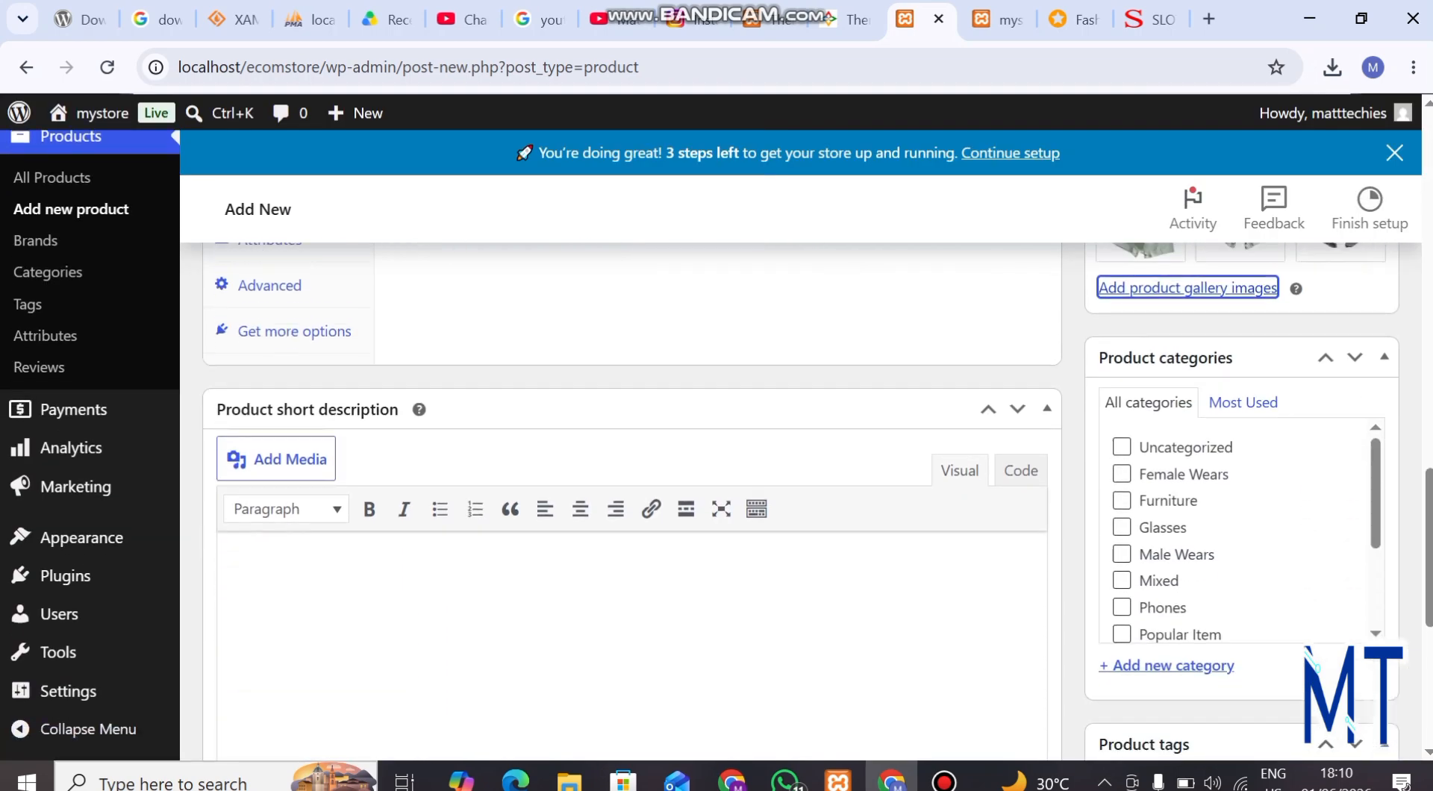
scroll(1239, 530, down, 3)
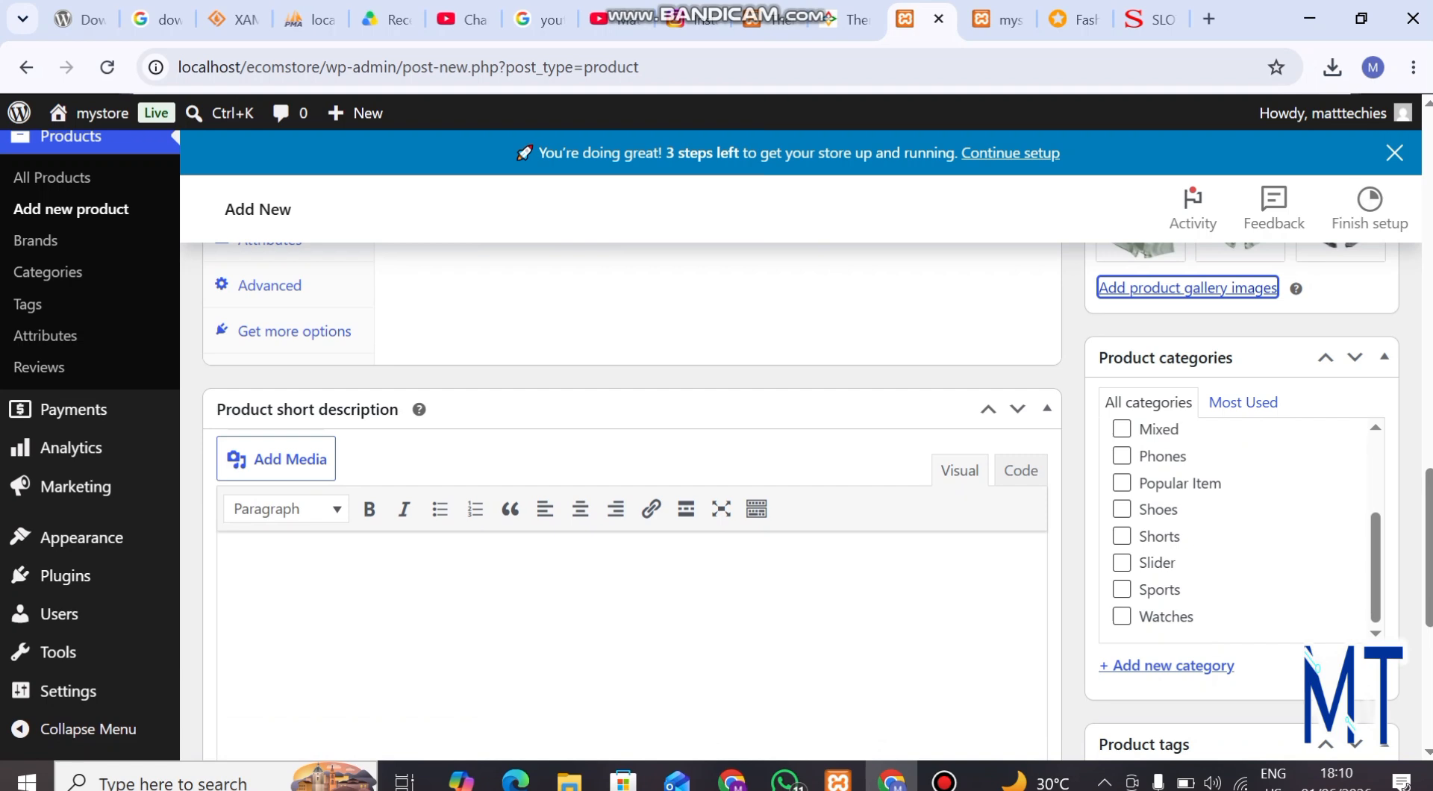
click(1121, 536)
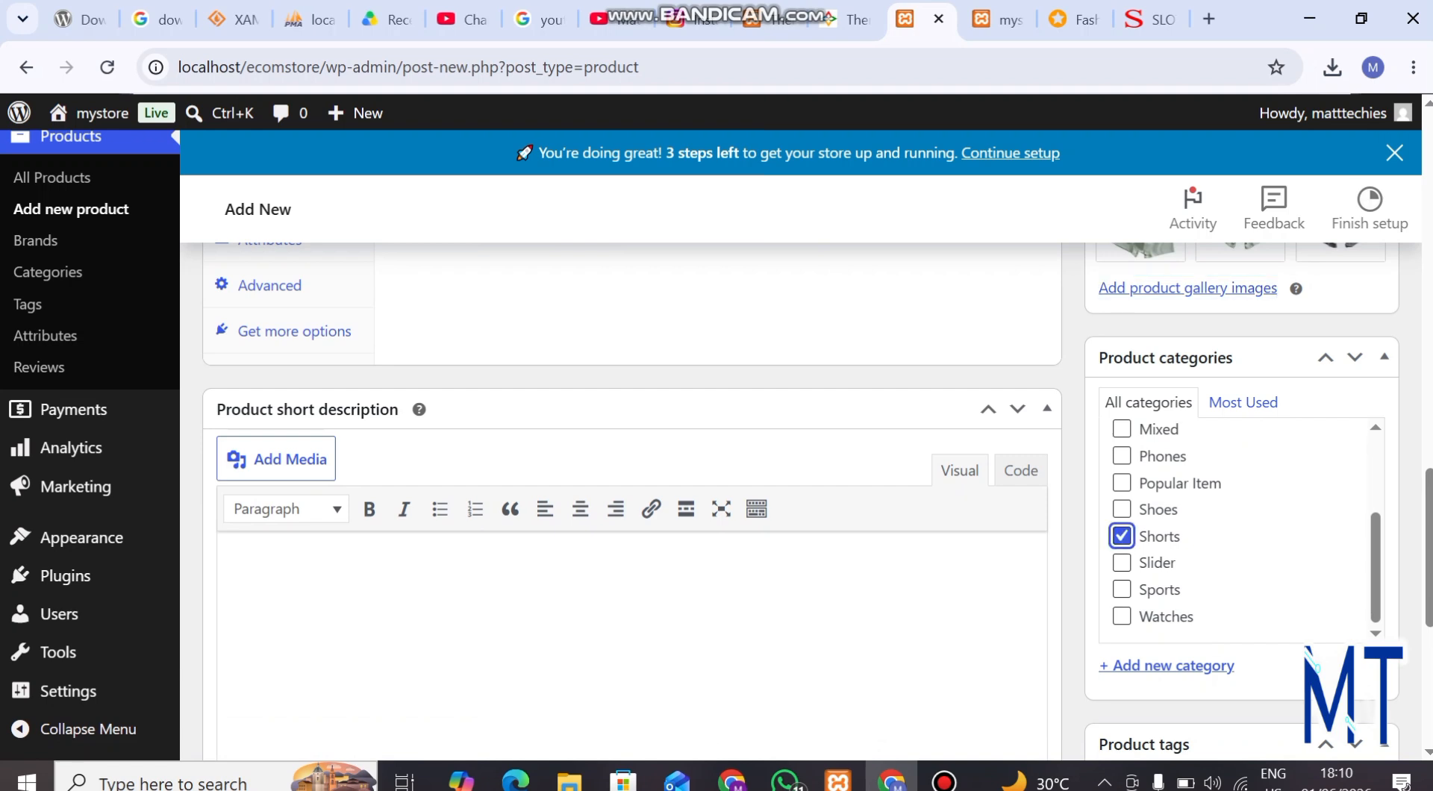
scroll(1240, 530, up, 2)
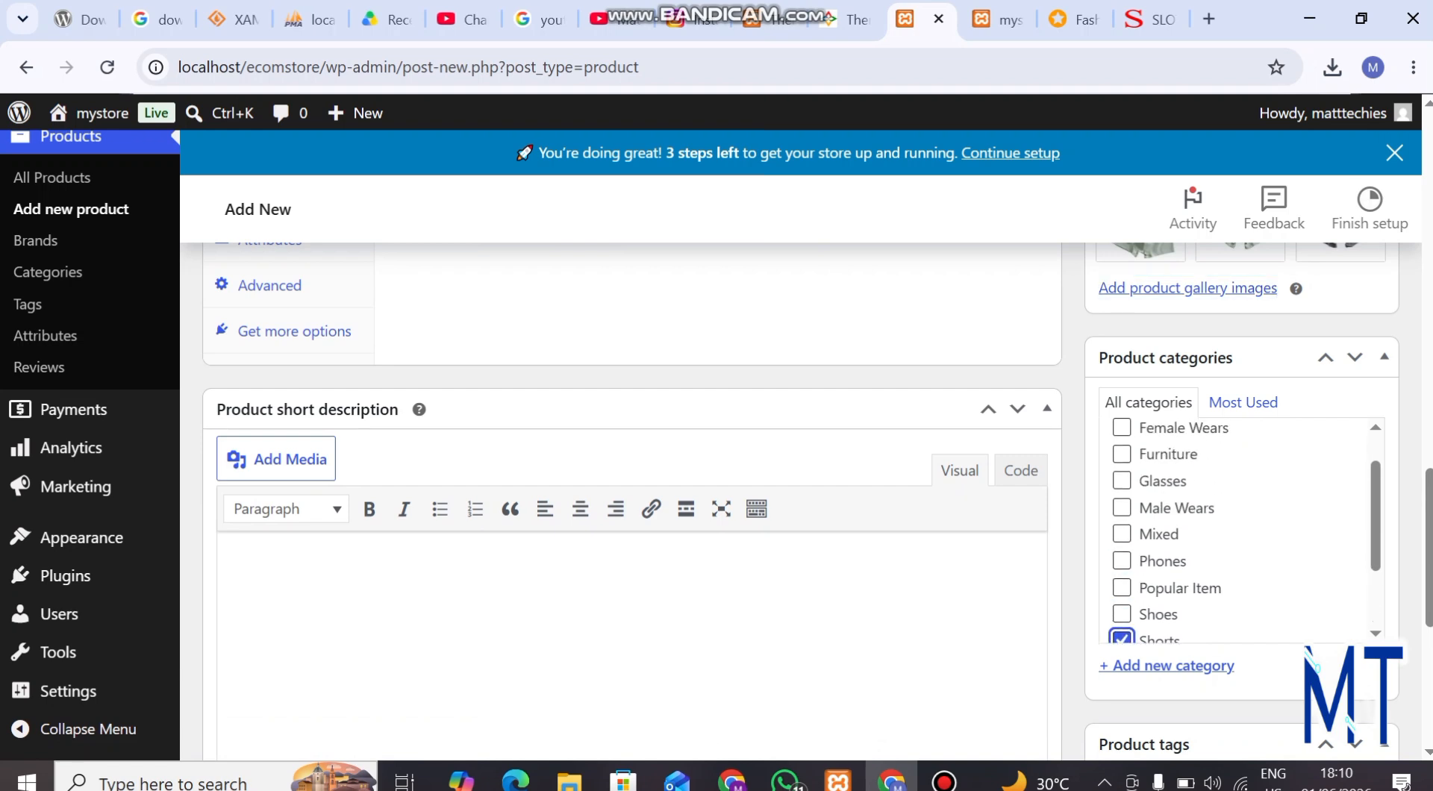
click(1121, 509)
scroll(1121, 509, up, 1)
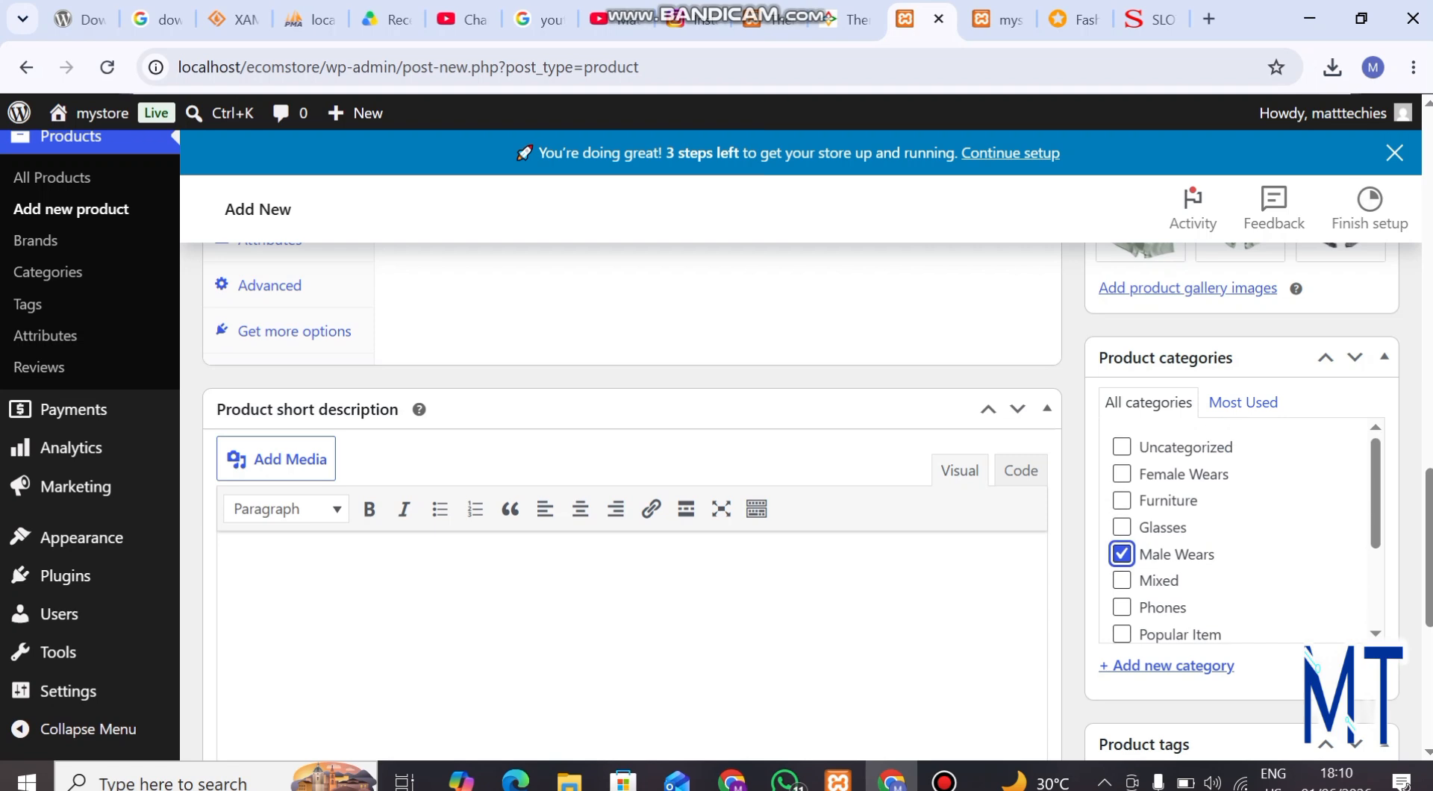
scroll(1240, 530, down, 3)
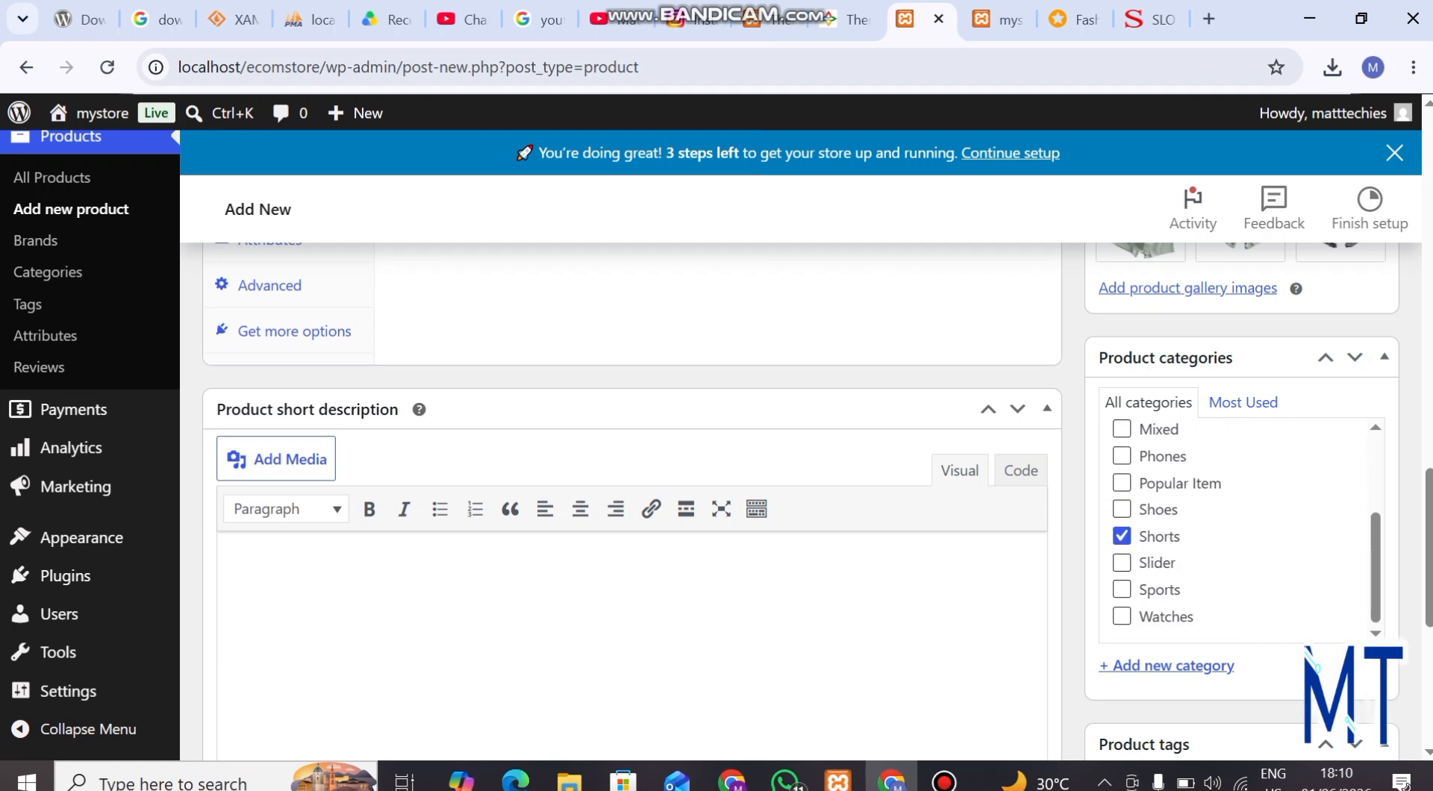
scroll(1239, 530, up, 3)
scroll(1239, 530, up, 1)
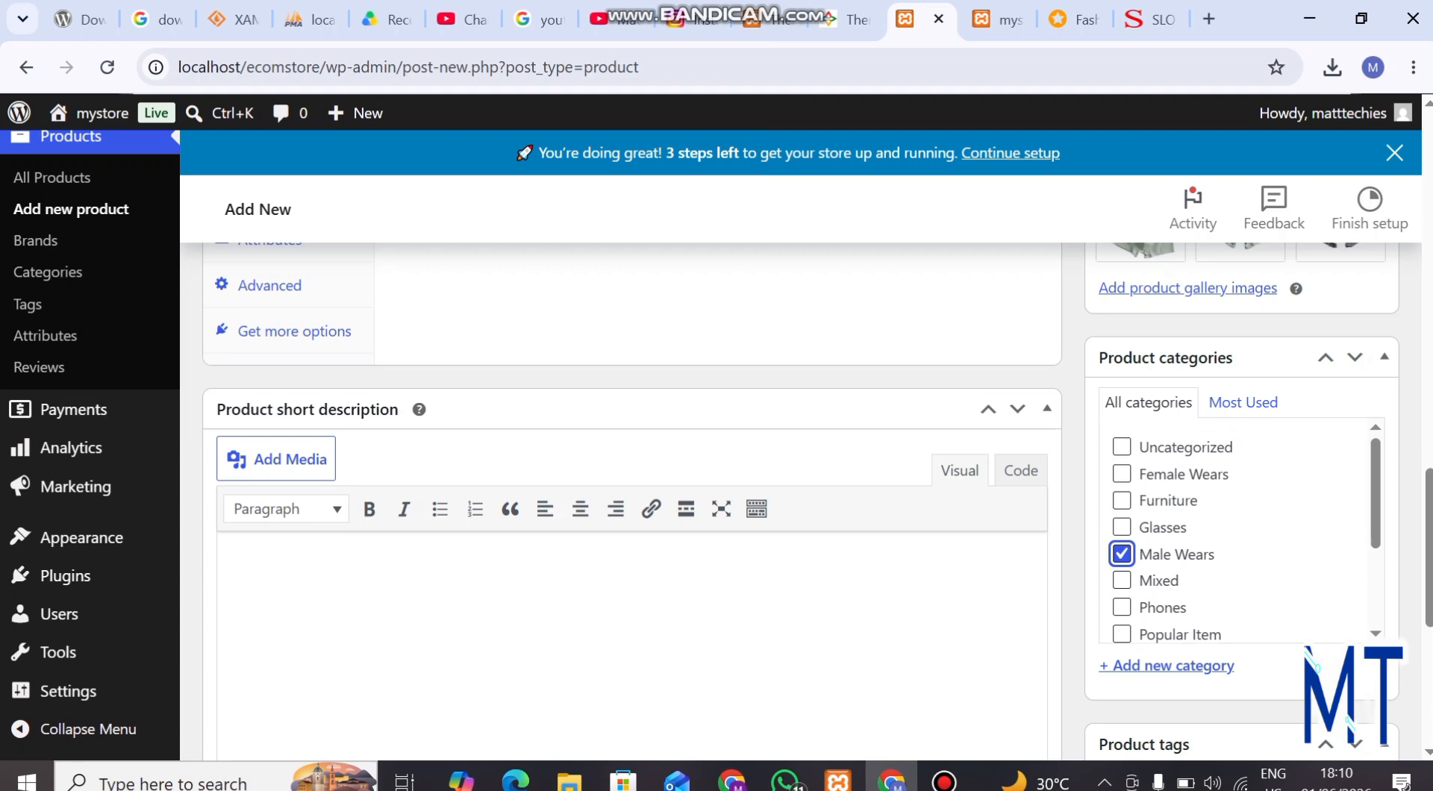
Copy the full Jumia product title, starting at "3pcs/set(black+grey+green)", and paste it as the store product's short description
scroll(817, 502, up, 10)
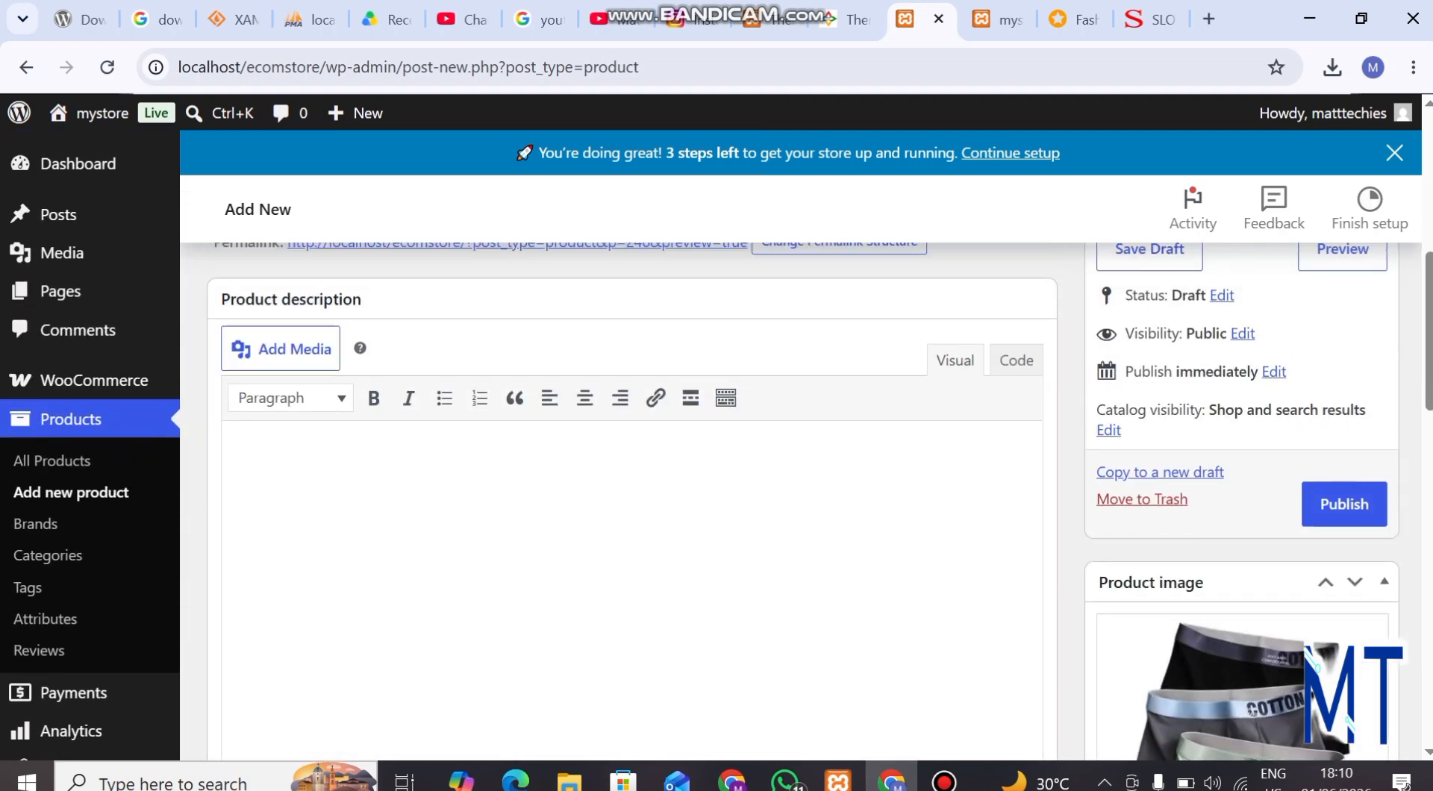
scroll(806, 448, down, 4)
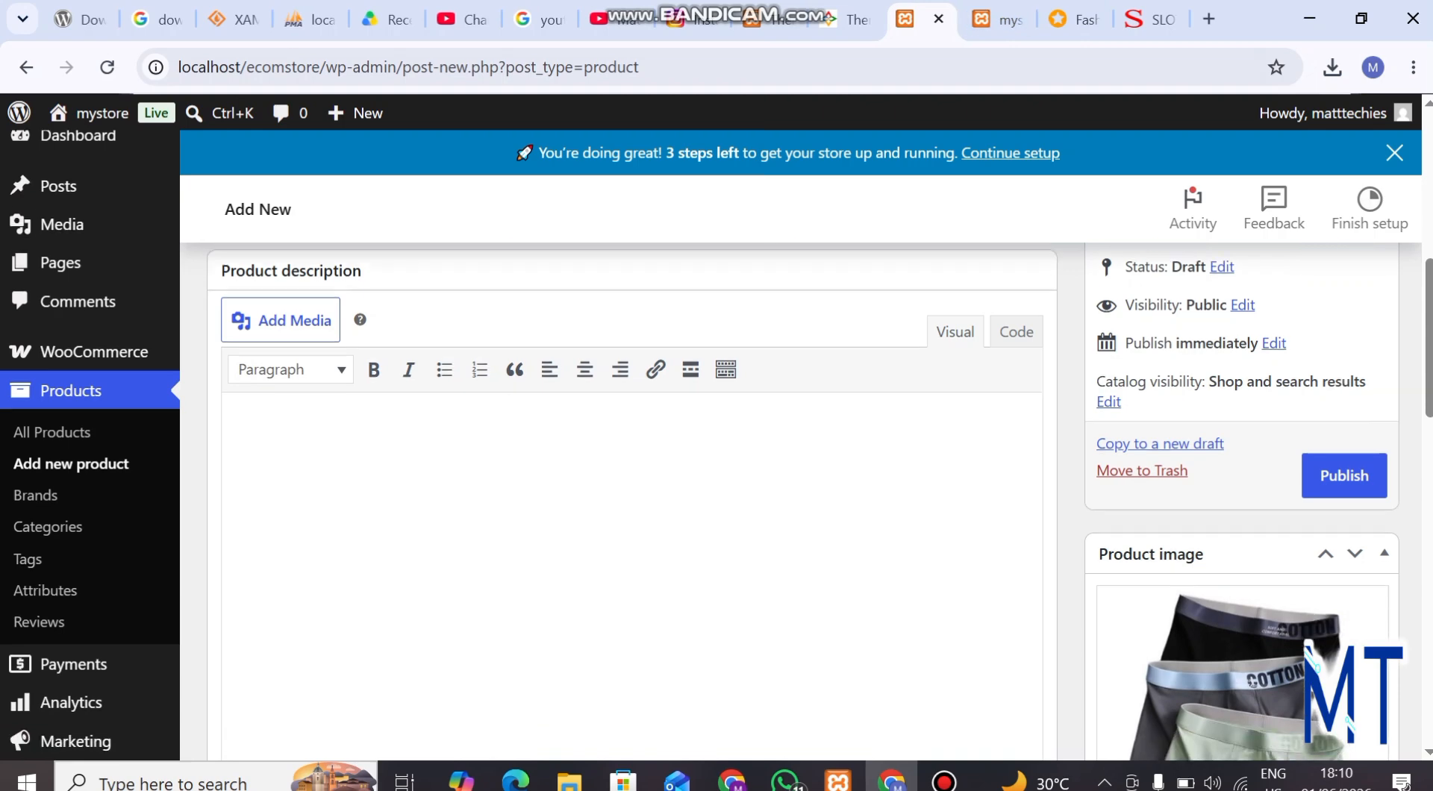
scroll(635, 448, up, 3)
scroll(634, 447, down, 1)
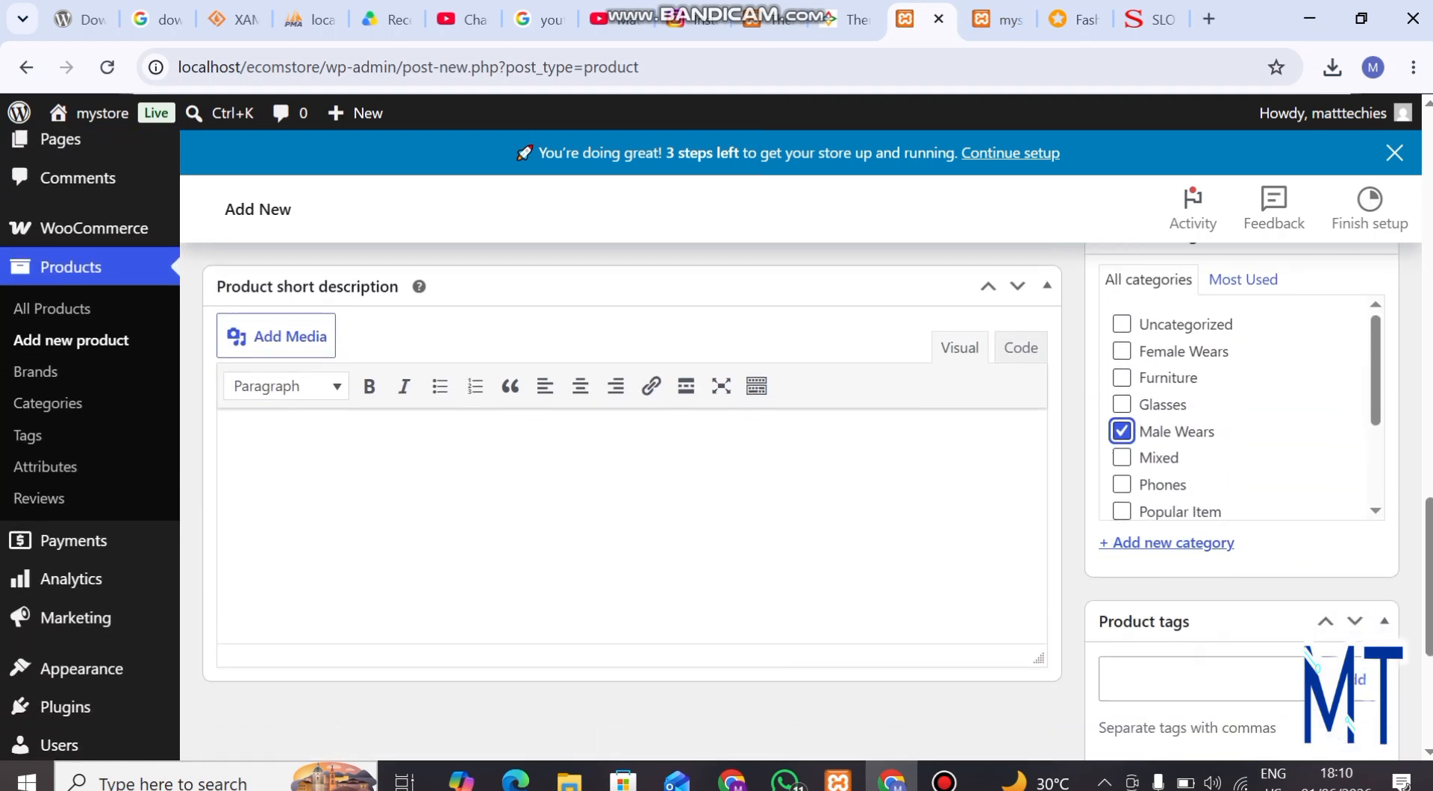
click(263, 443)
click(1069, 19)
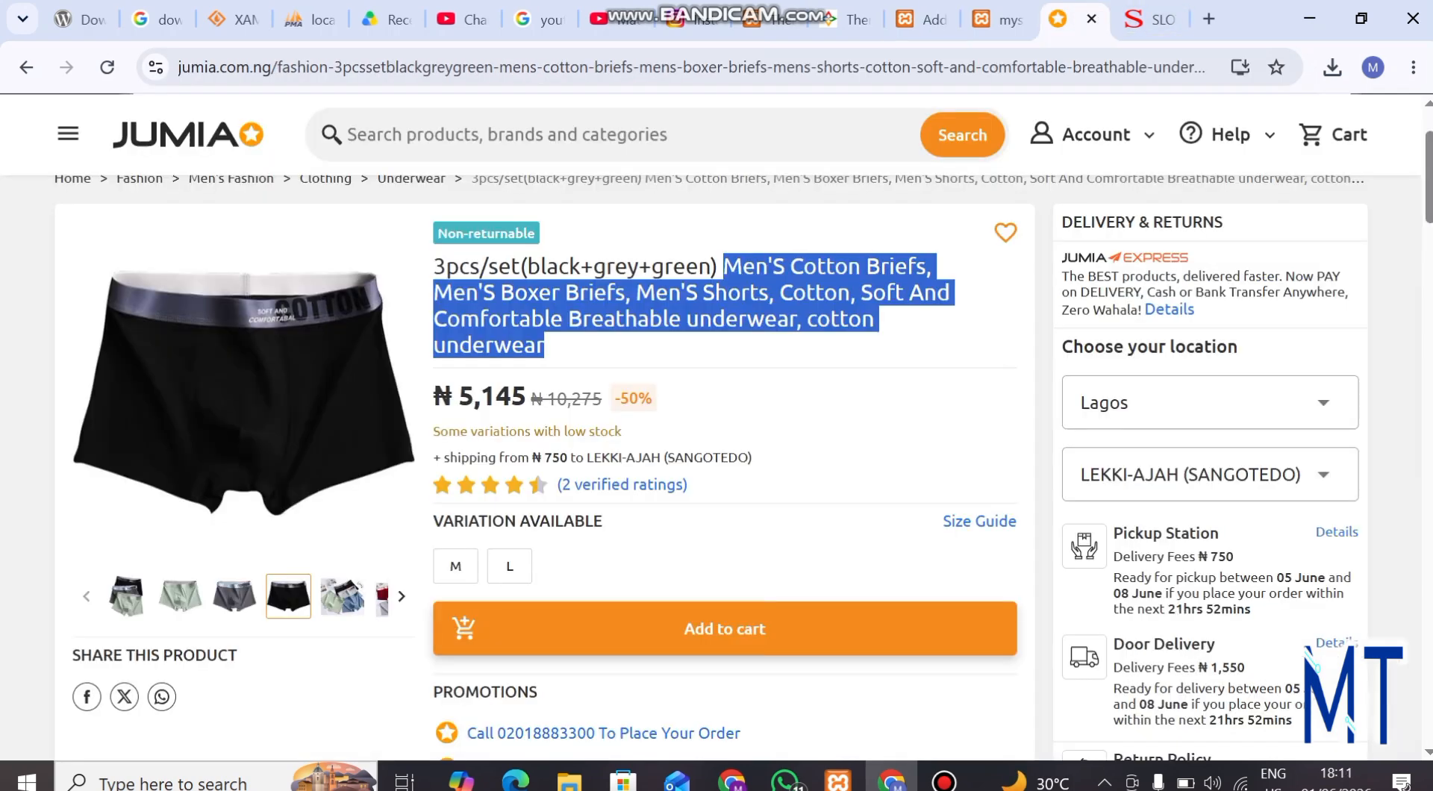
drag(434, 267, 545, 347)
right_click(565, 339)
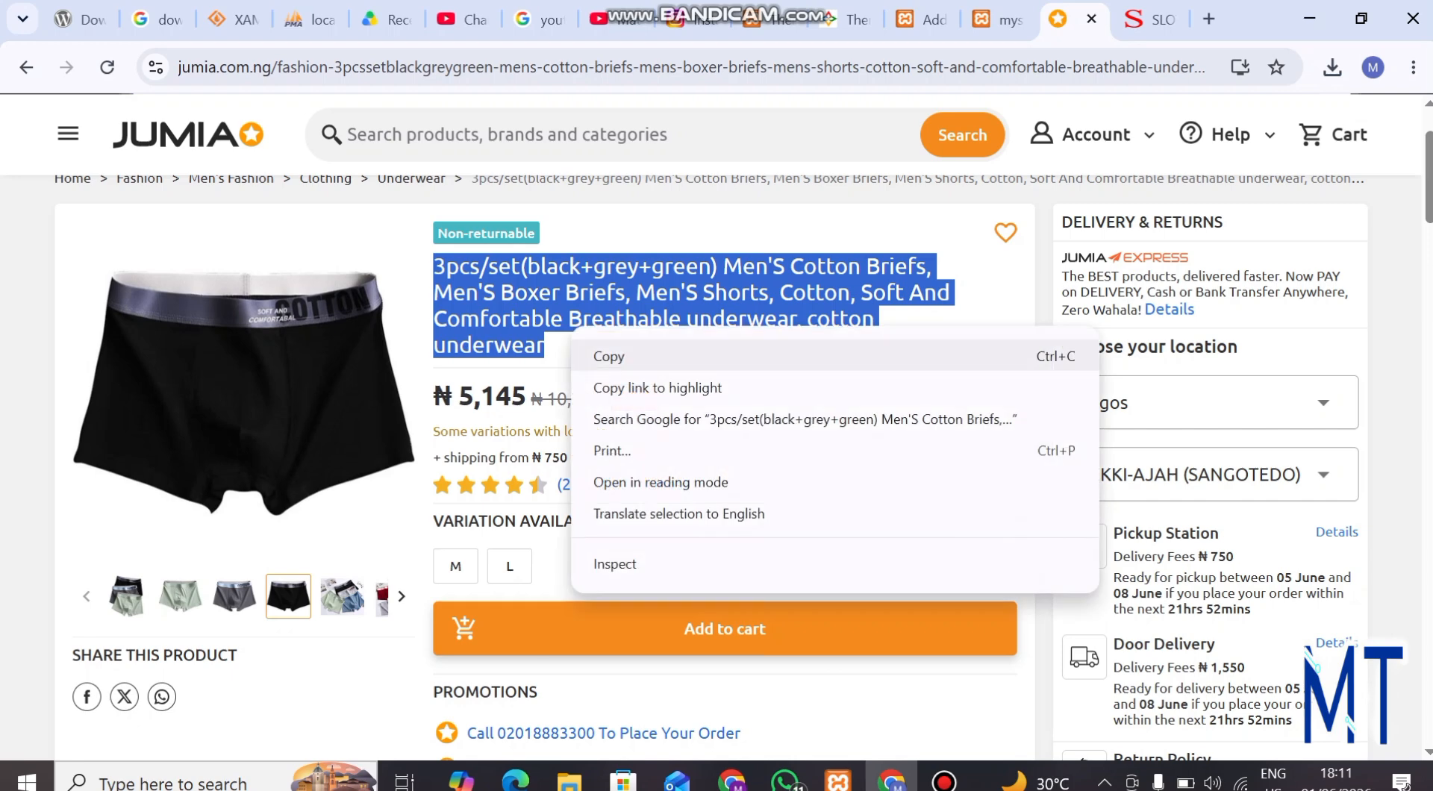
click(589, 354)
click(922, 20)
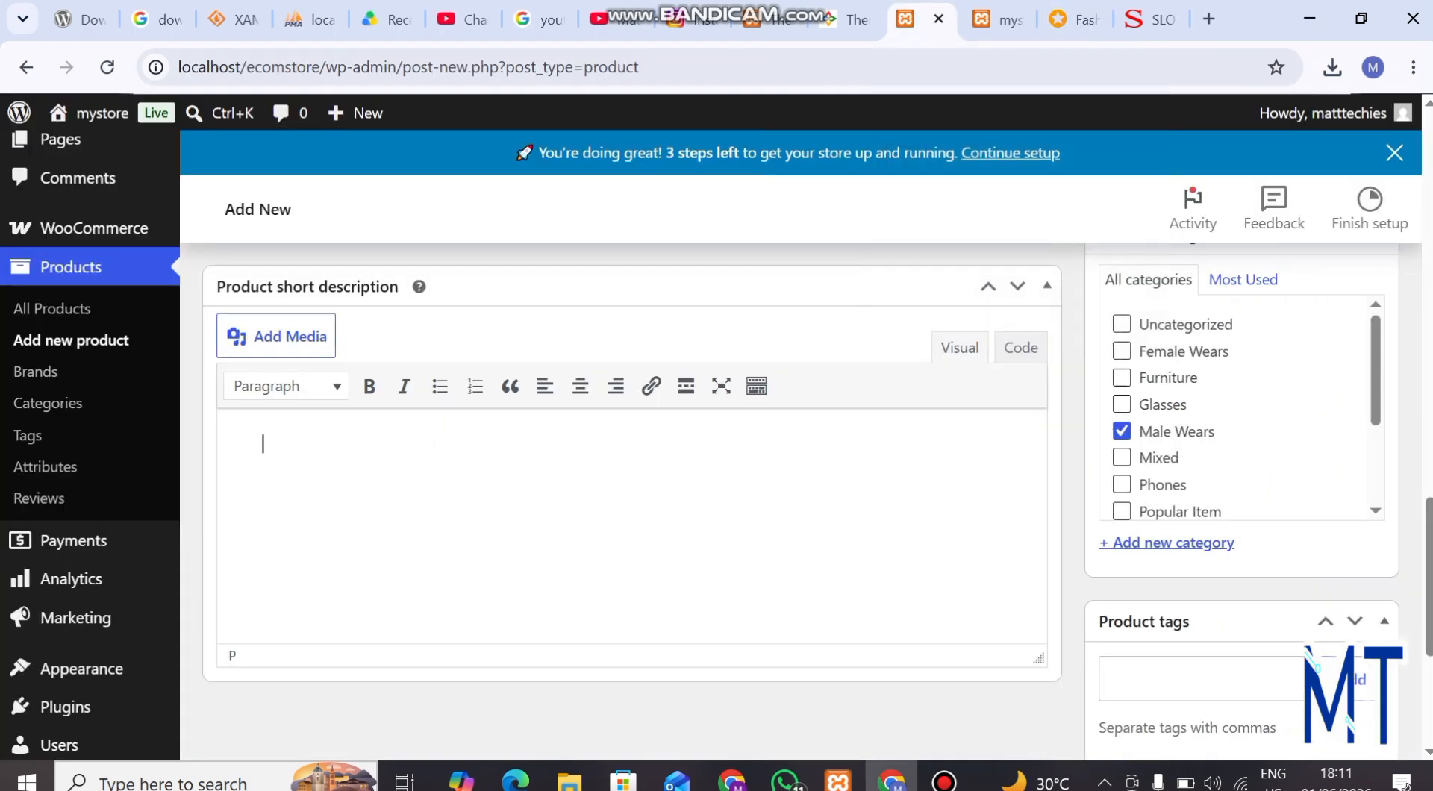
key(ctrl+v)
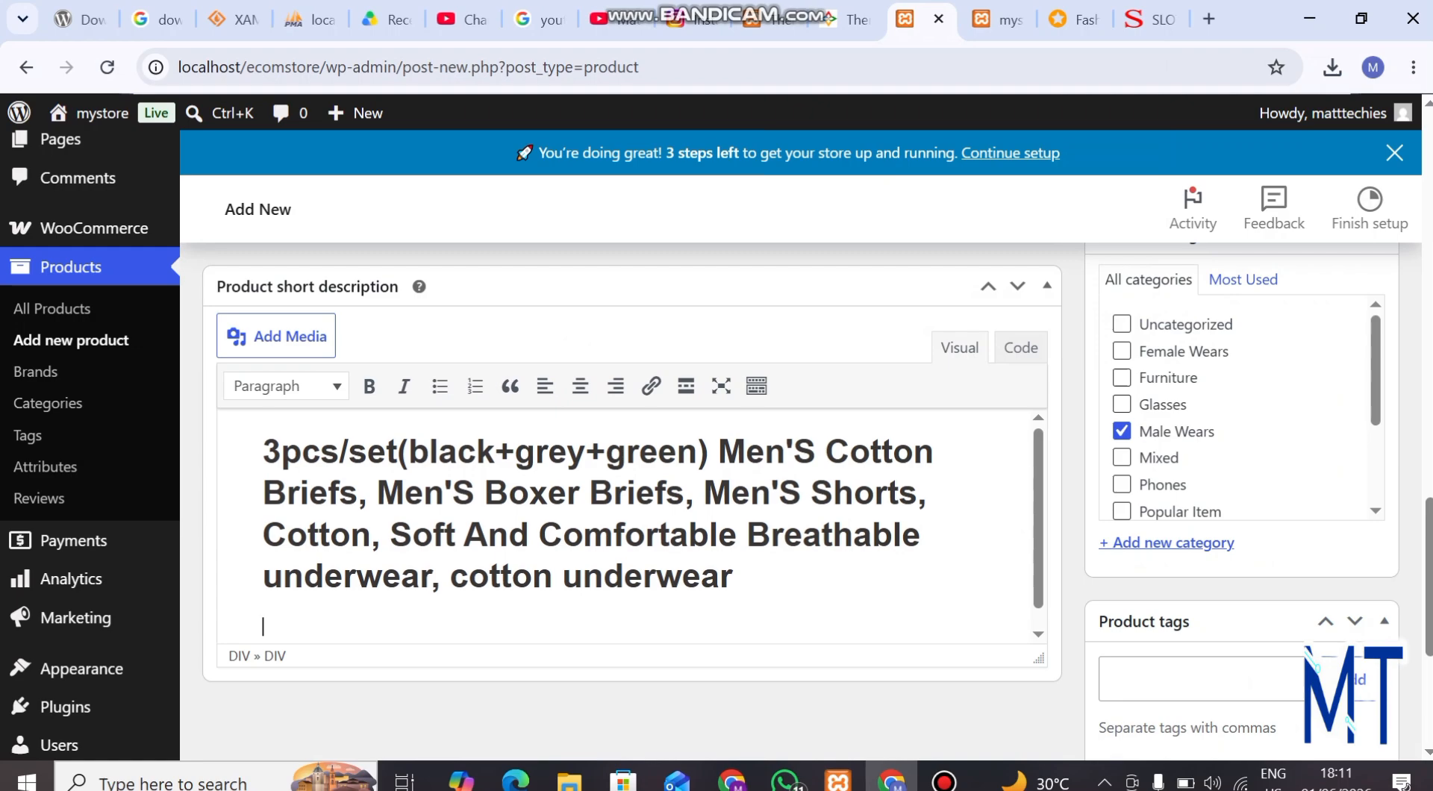
Copy all the bullet points under Product details on the Jumia product page, from "High-quality fabric" to "Washing care"
scroll(806, 477, up, 15)
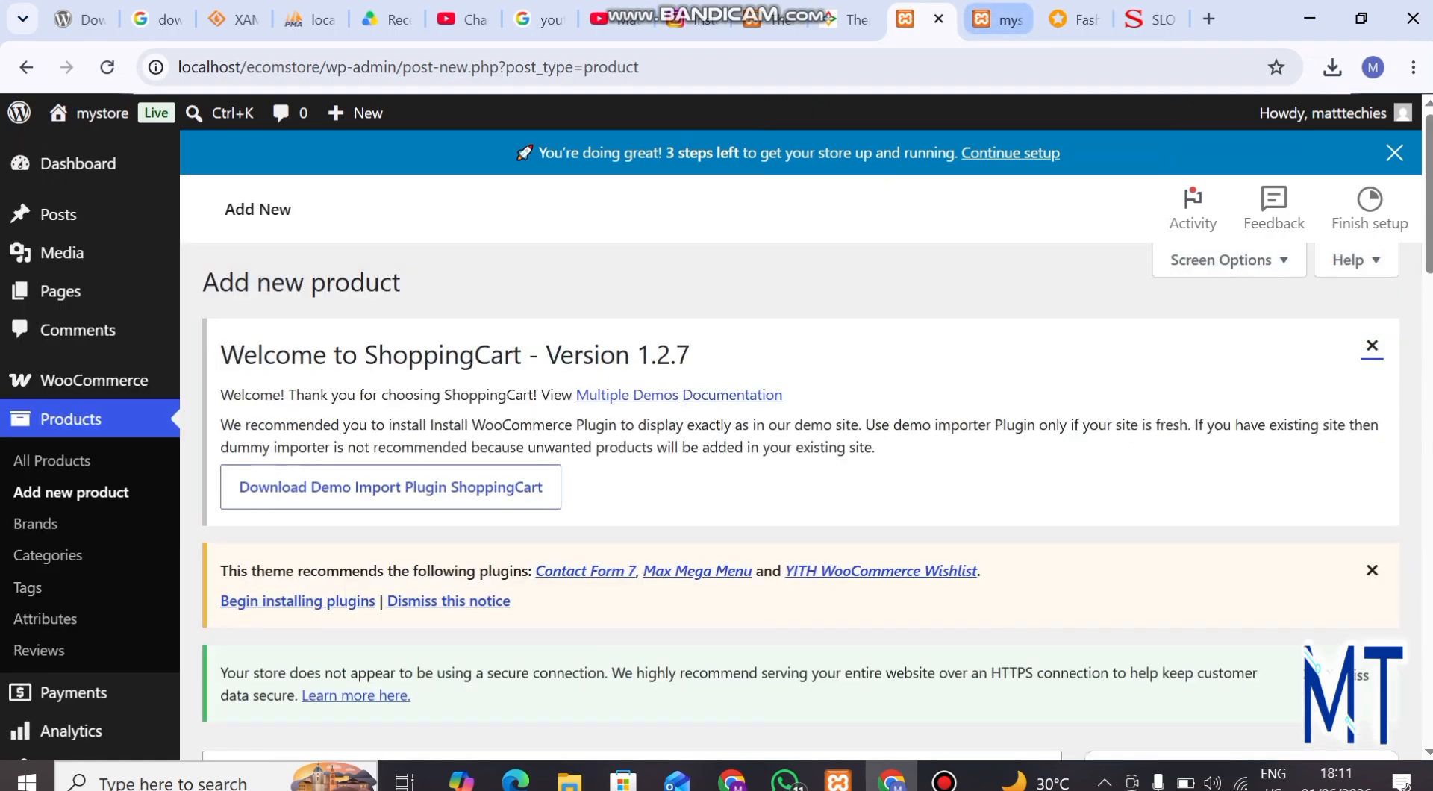
click(1075, 20)
scroll(716, 448, down, 18)
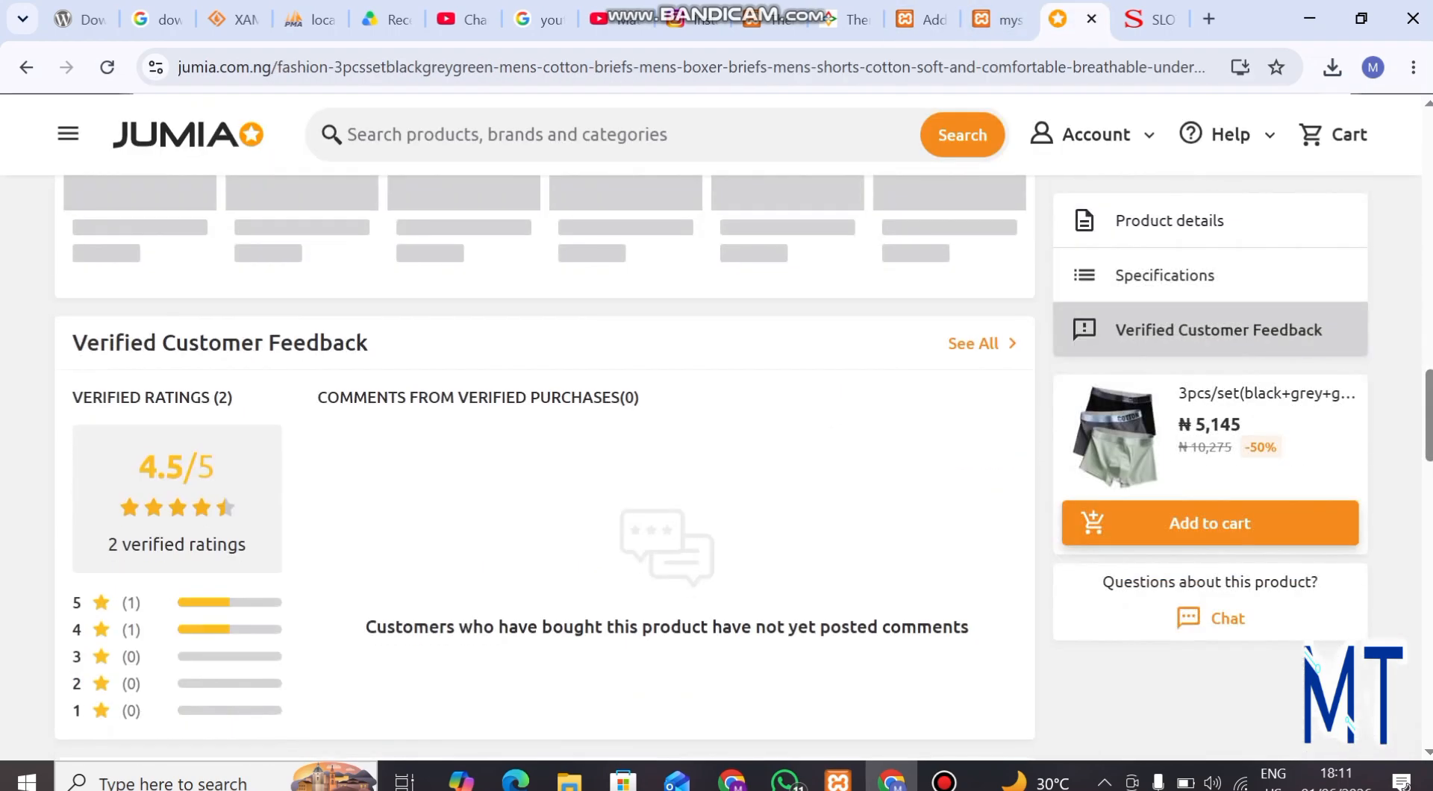
scroll(716, 448, up, 7)
scroll(717, 448, up, 4)
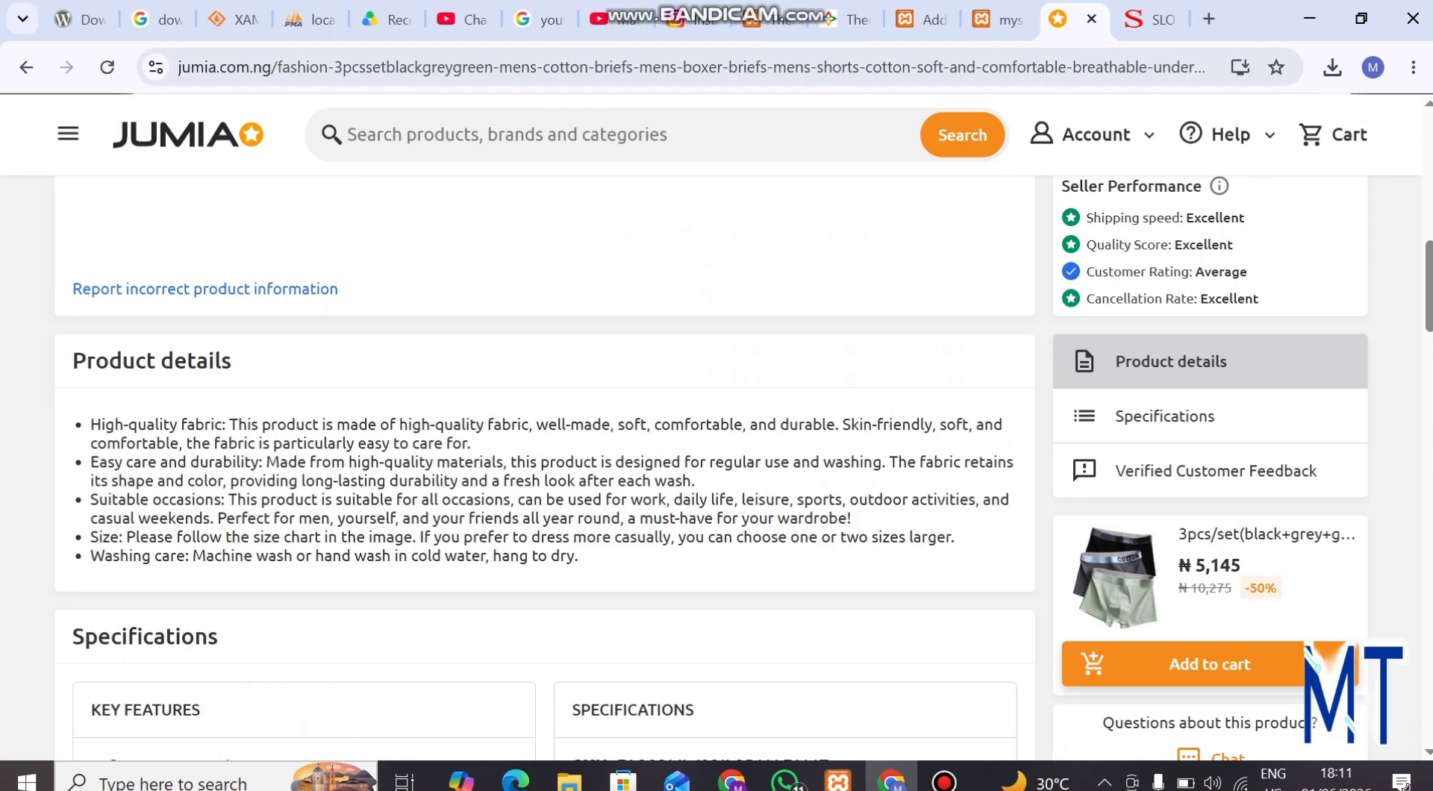
drag(90, 424, 578, 556)
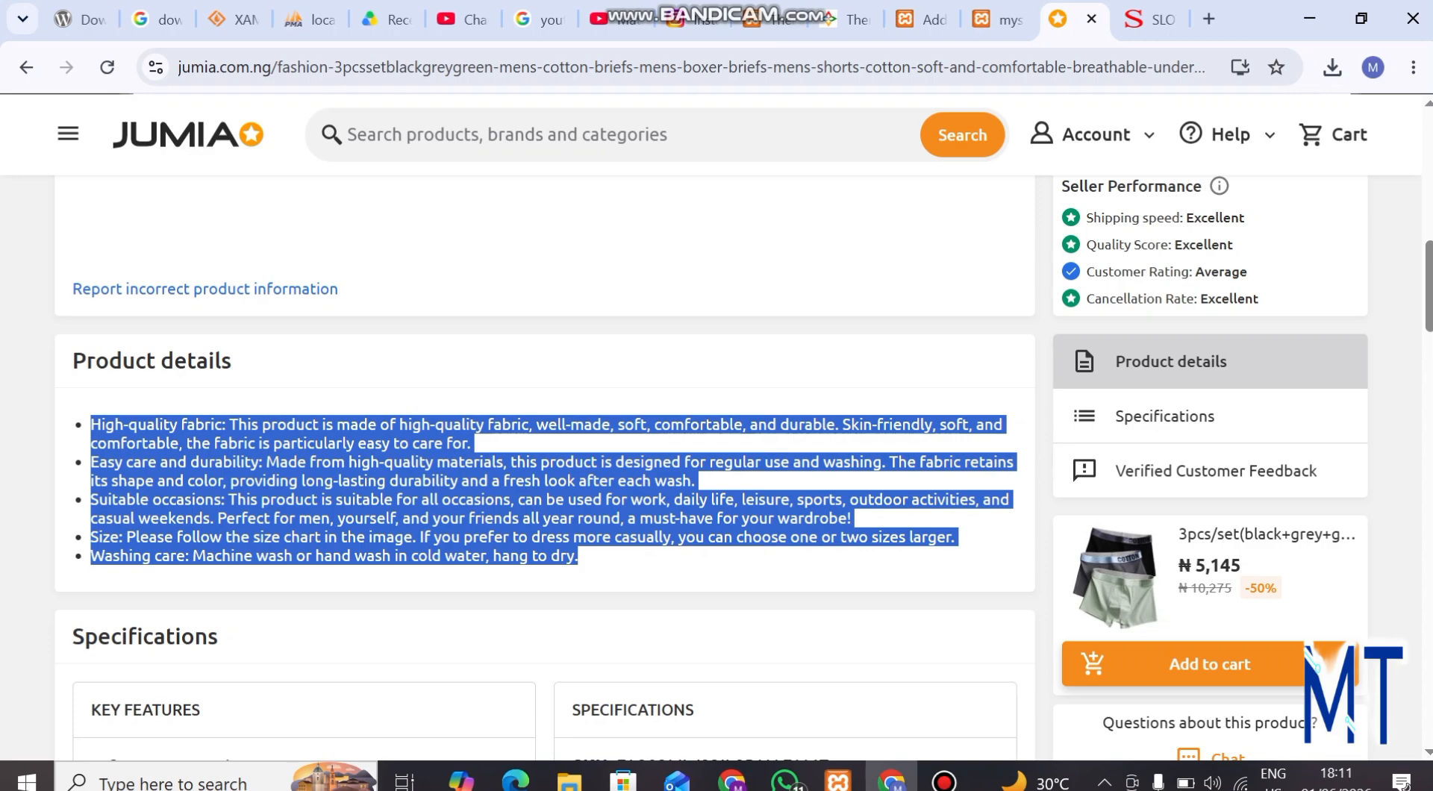
scroll(627, 463, down, 12)
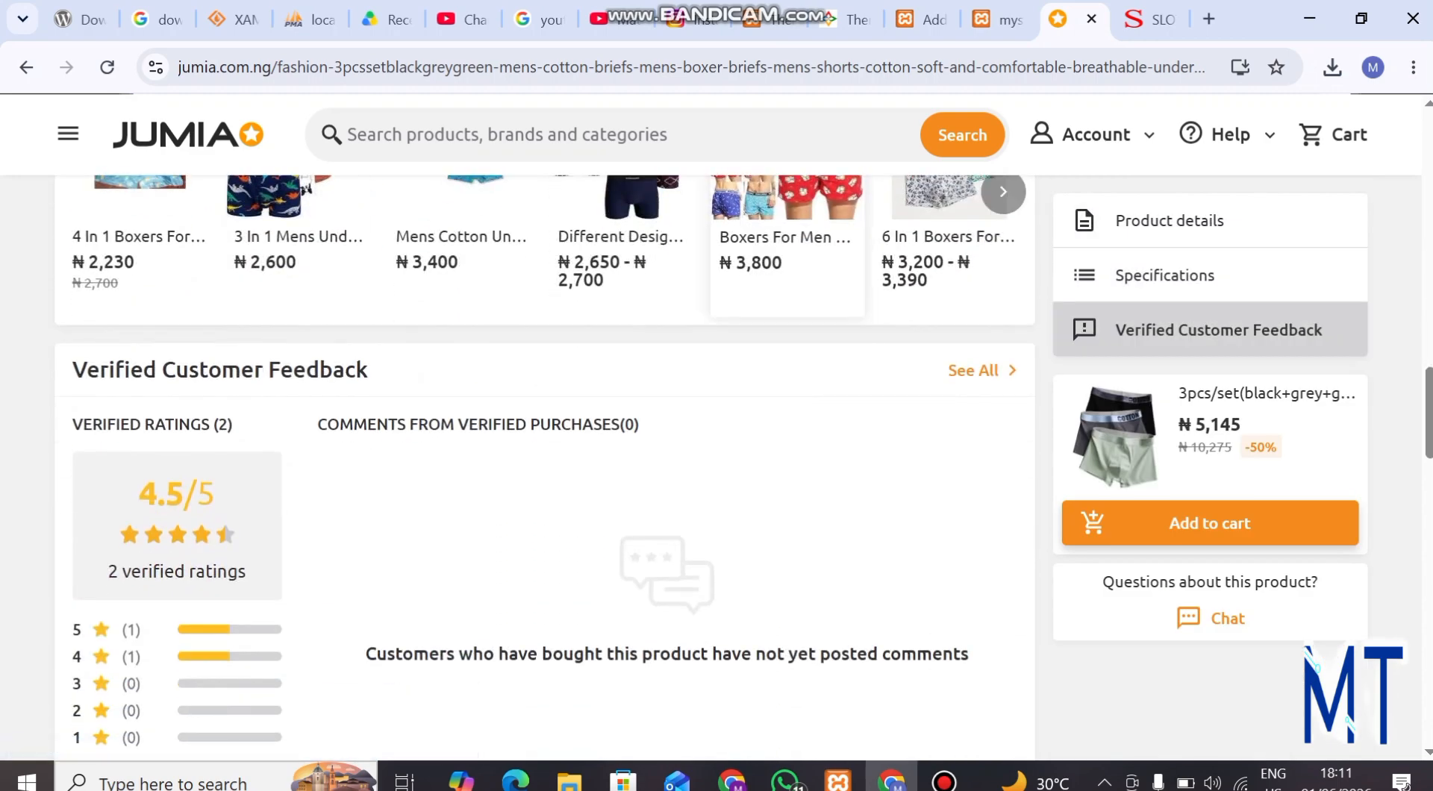
Paste the copied Jumia product details into the main product description of the new store product
click(920, 20)
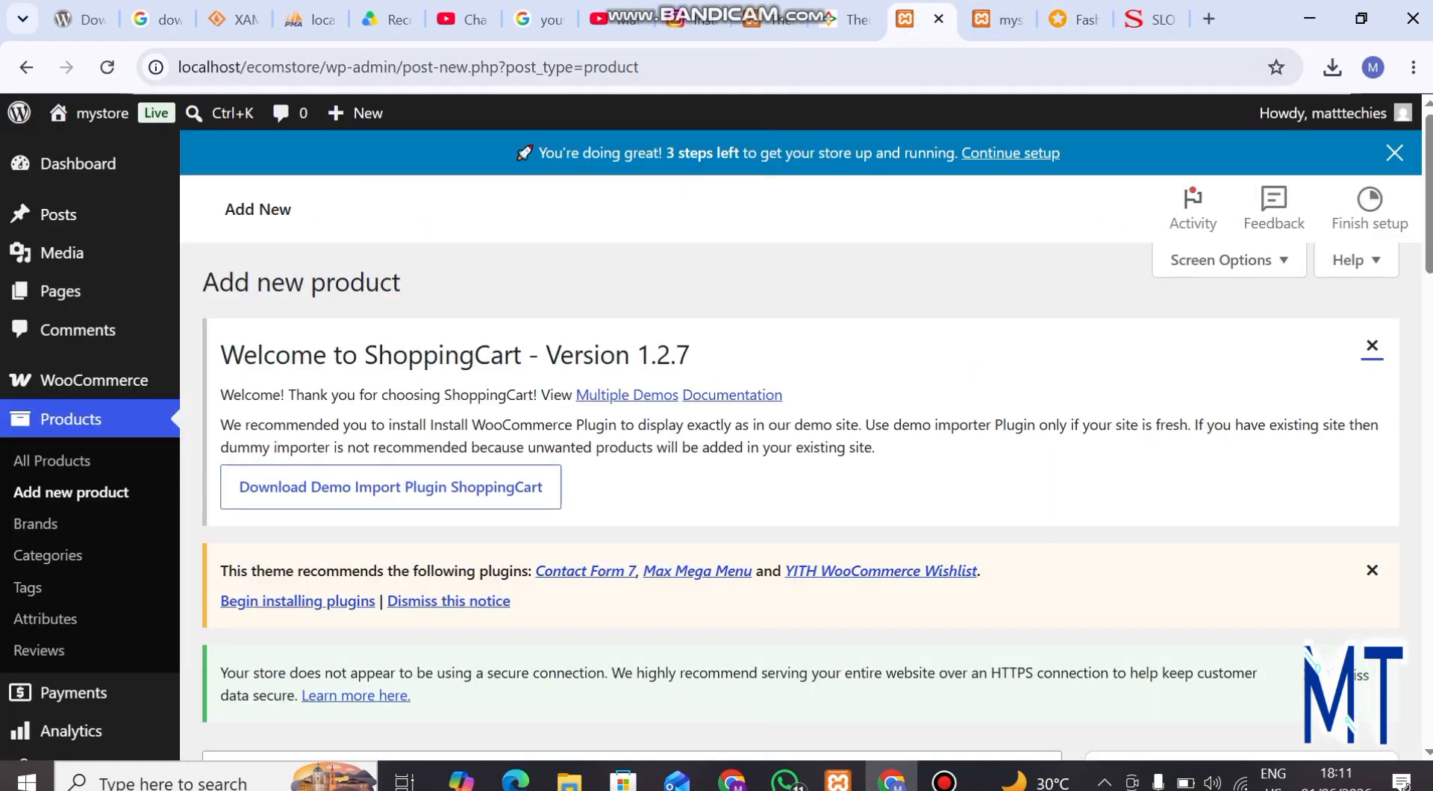
scroll(627, 478, down, 9)
scroll(627, 478, down, 5)
scroll(627, 478, up, 3)
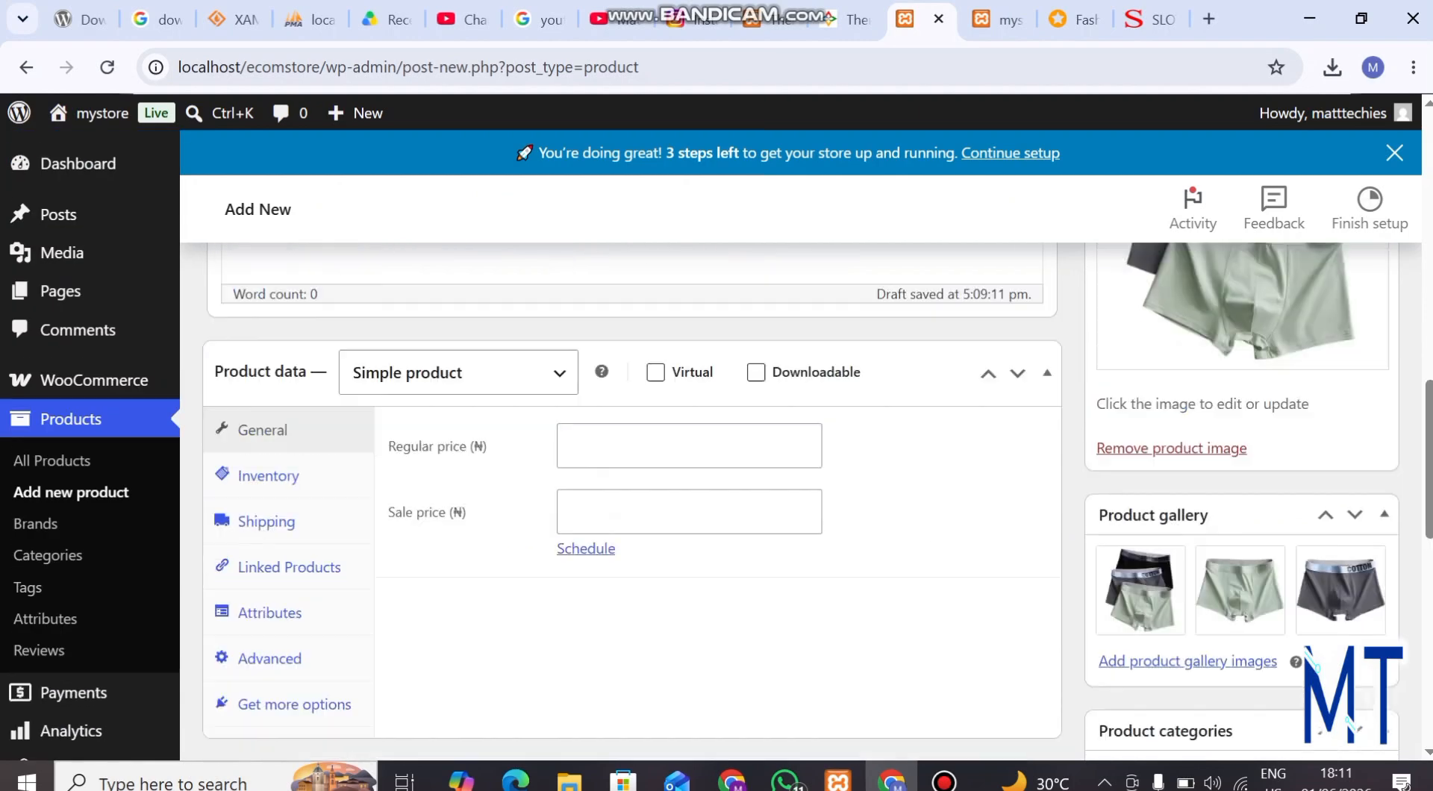
scroll(627, 477, up, 6)
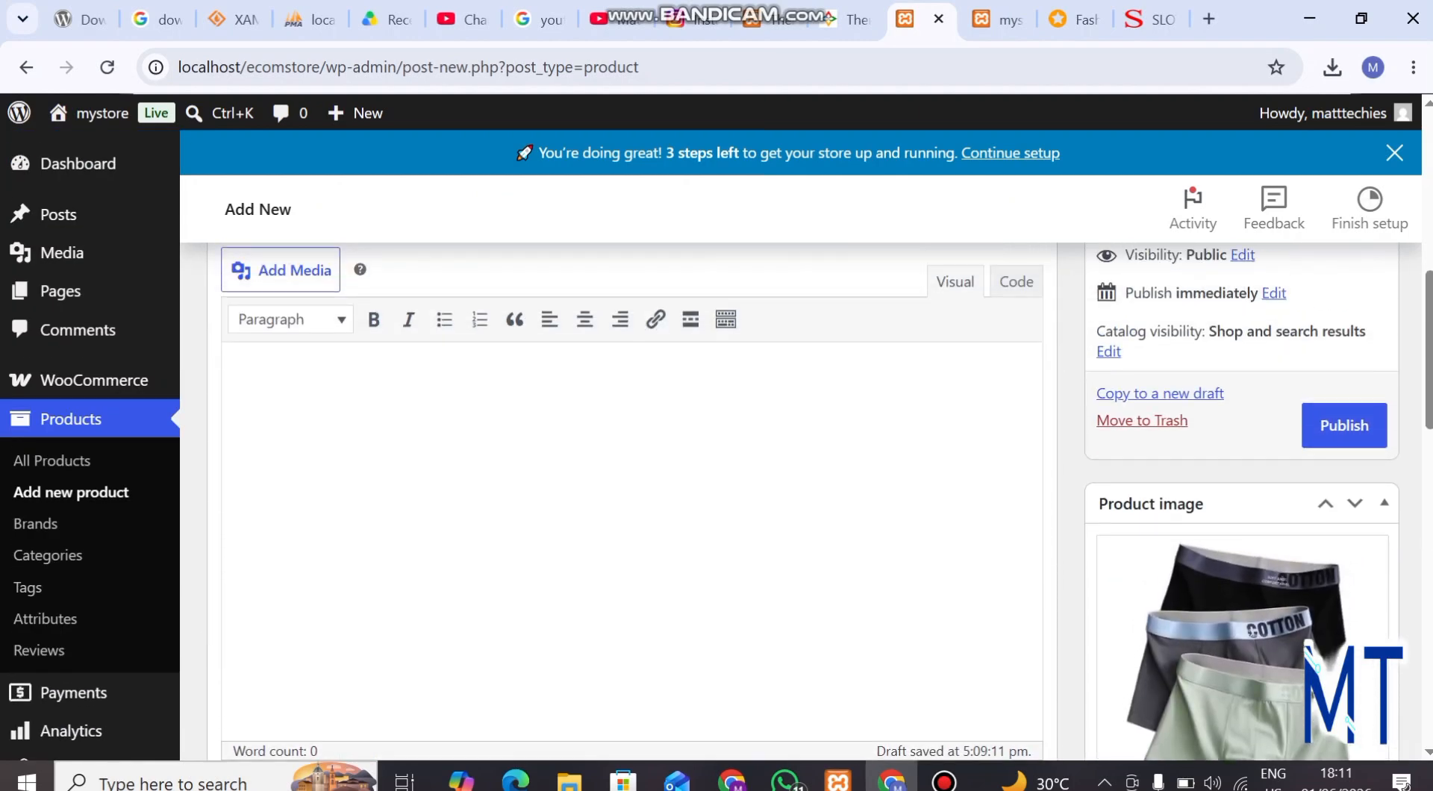
key(ctrl+v)
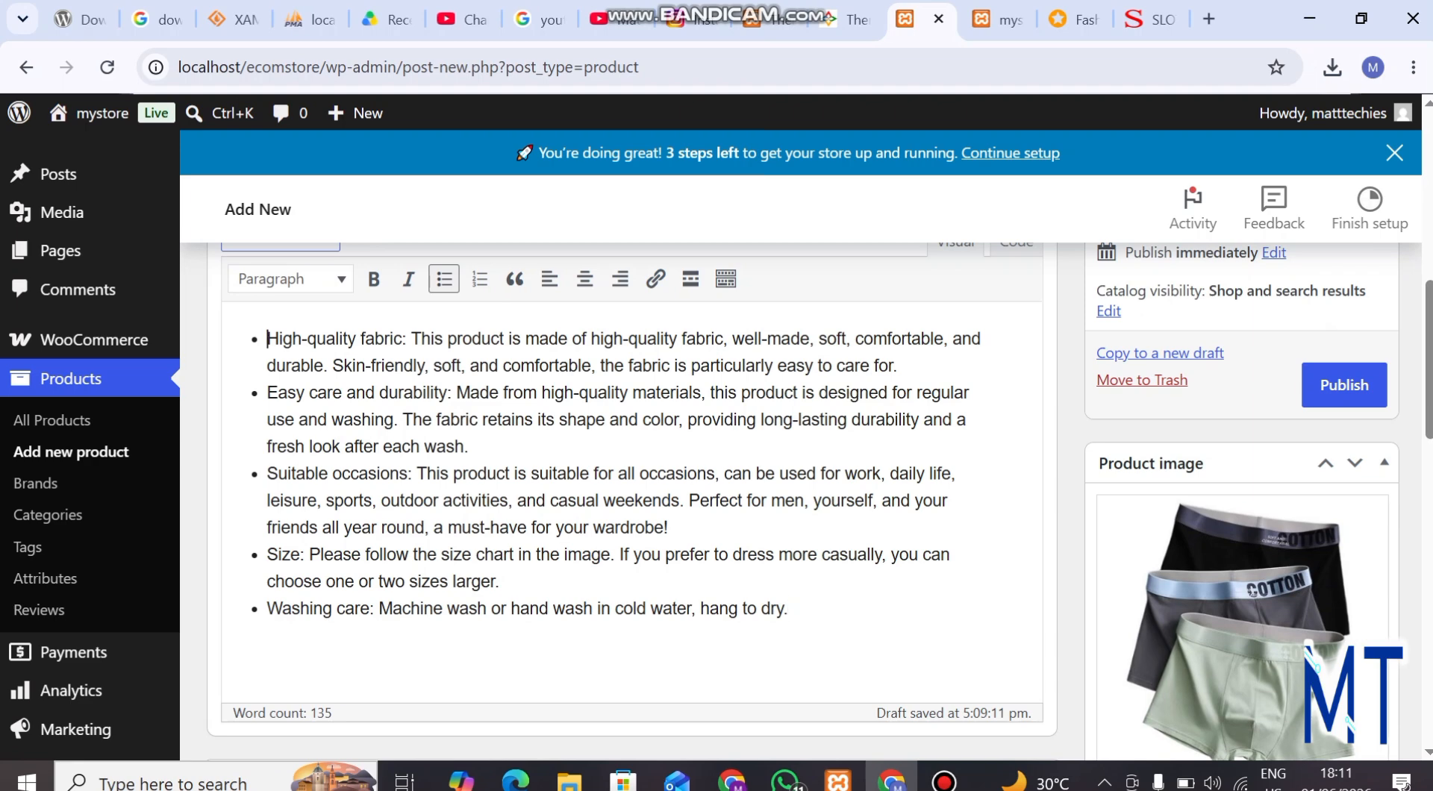
Bold the description's bullet headings High-quality fabric, Easy care and durability, Suitable occasions, Size and Washing care
drag(267, 338, 403, 338)
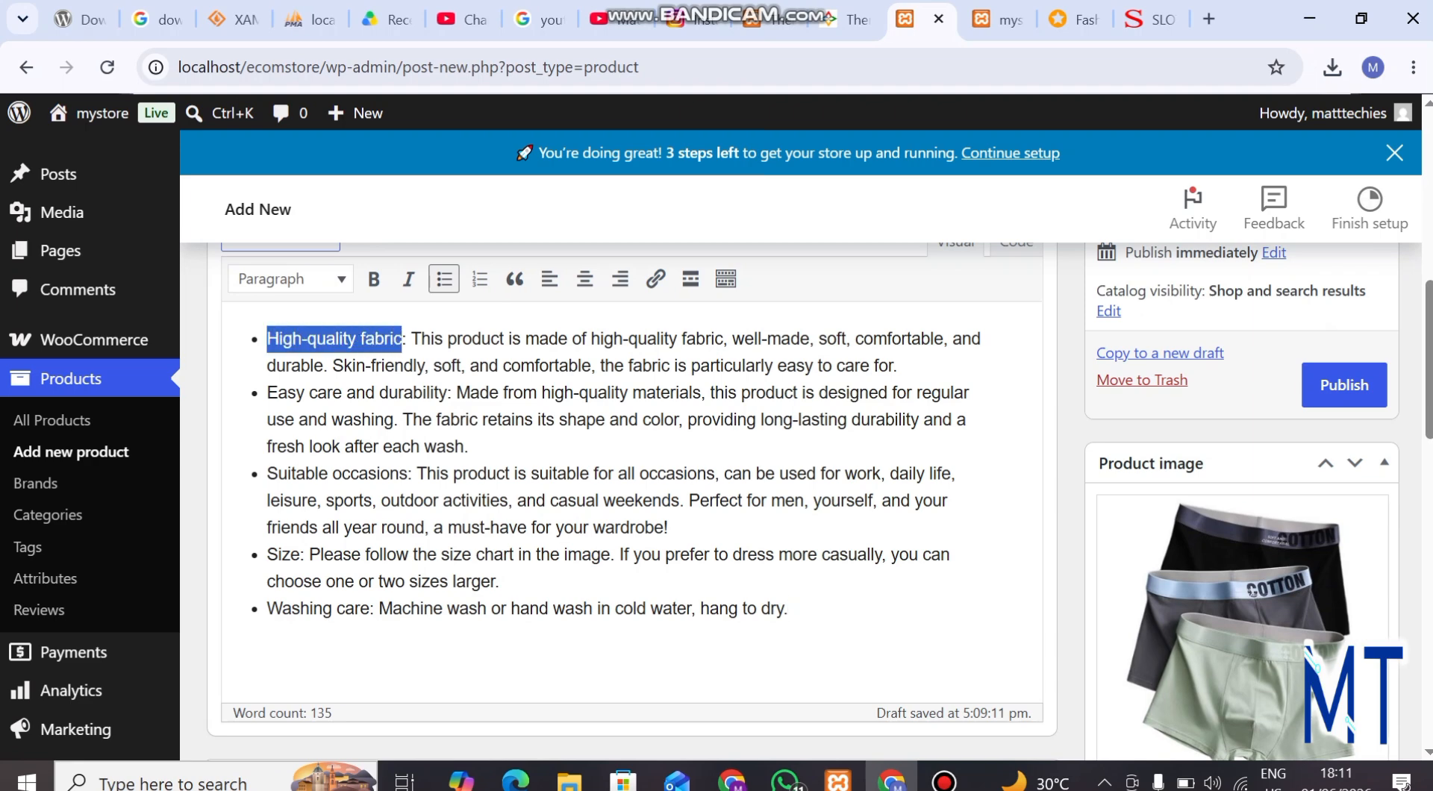
click(373, 279)
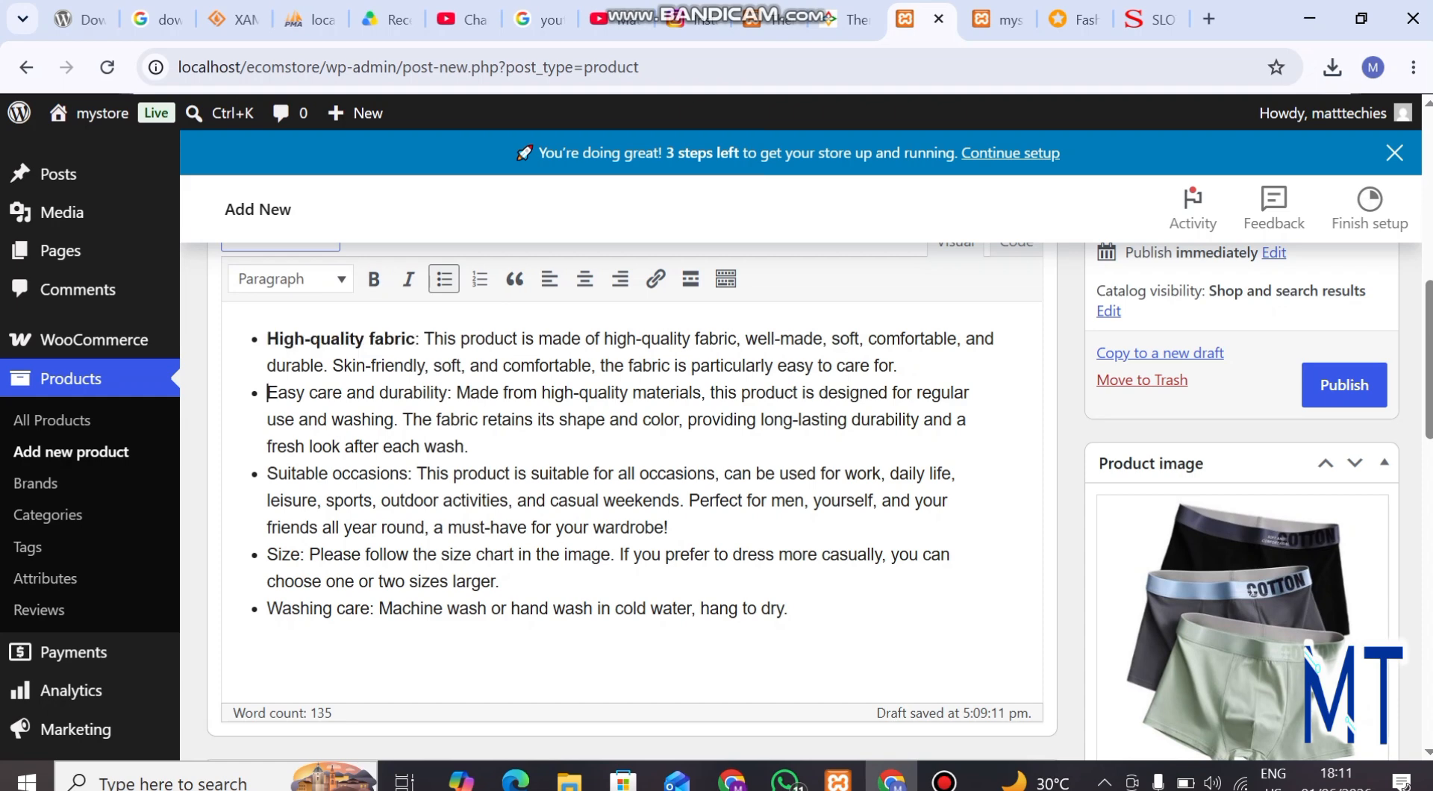
drag(268, 392, 448, 393)
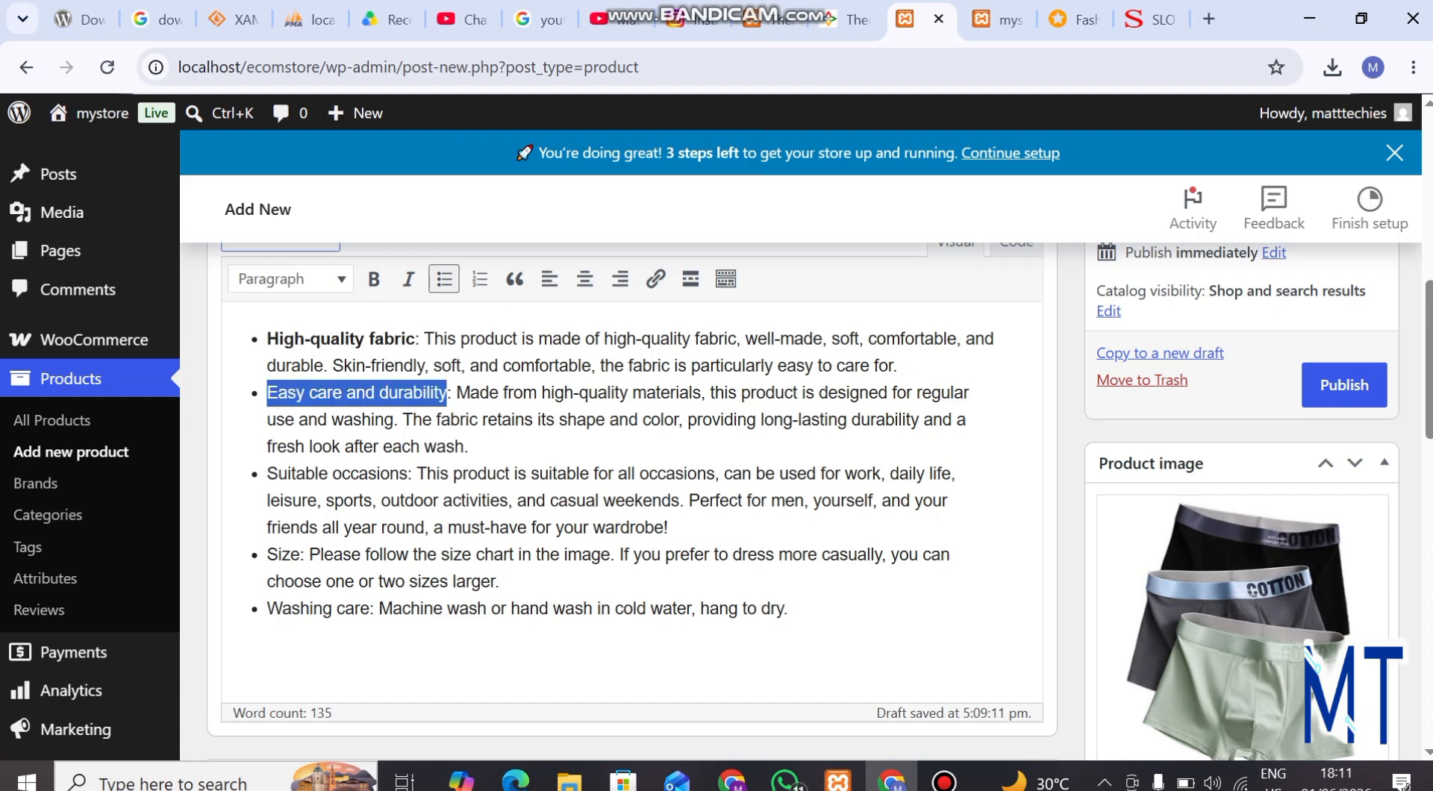
click(374, 279)
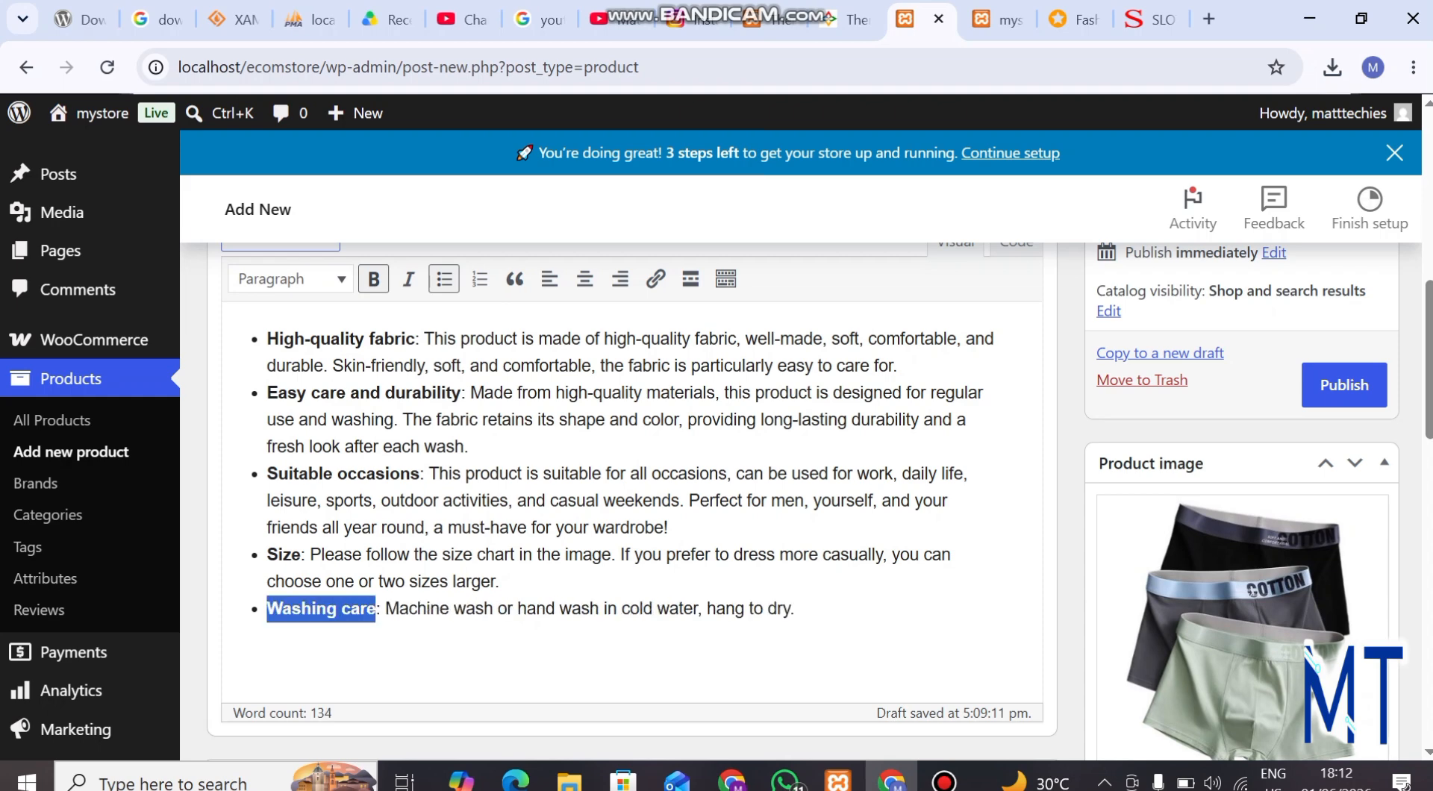
click(727, 608)
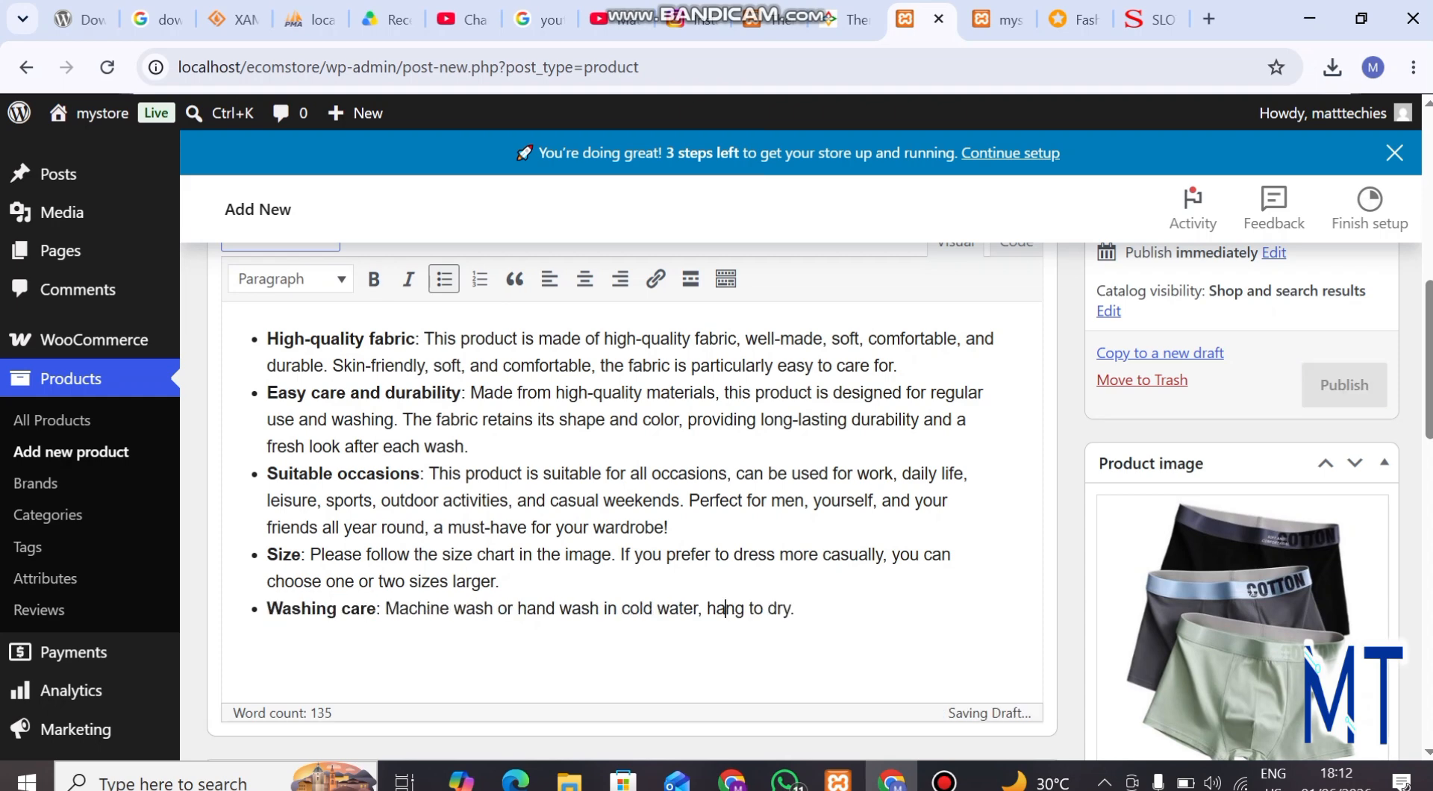
Choose Simple product as the product type in the product data
scroll(727, 608, down, 3)
scroll(726, 608, down, 1)
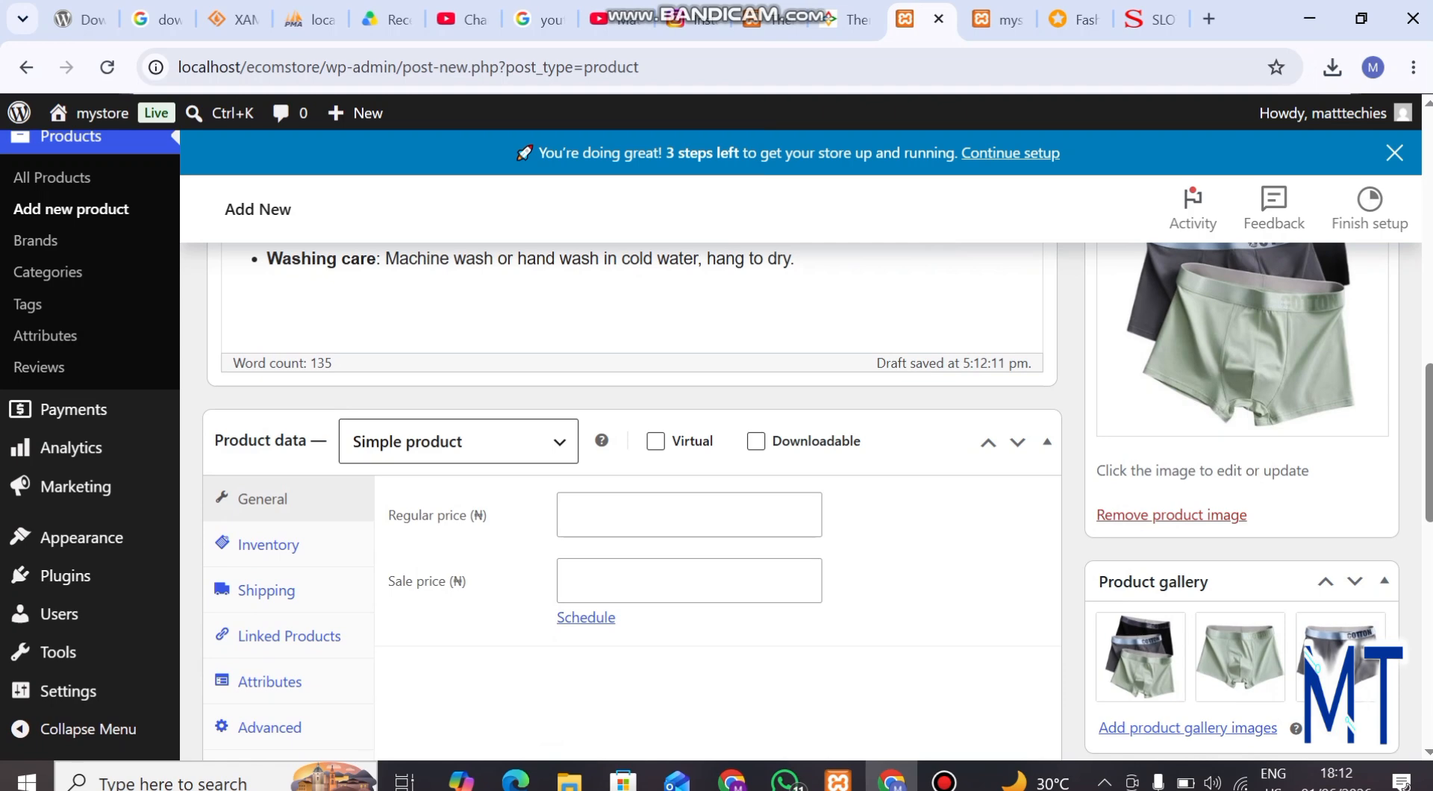
click(458, 442)
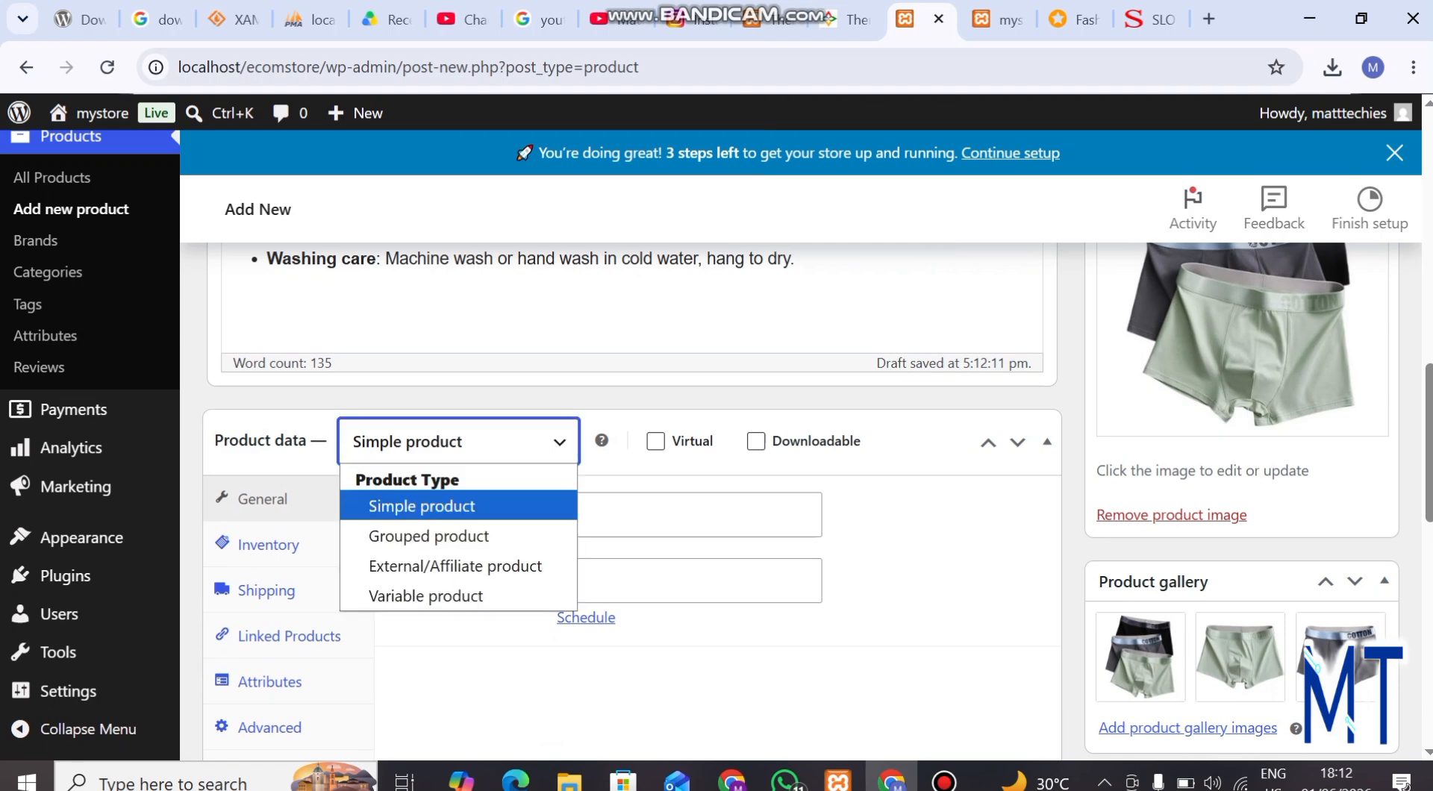
click(422, 506)
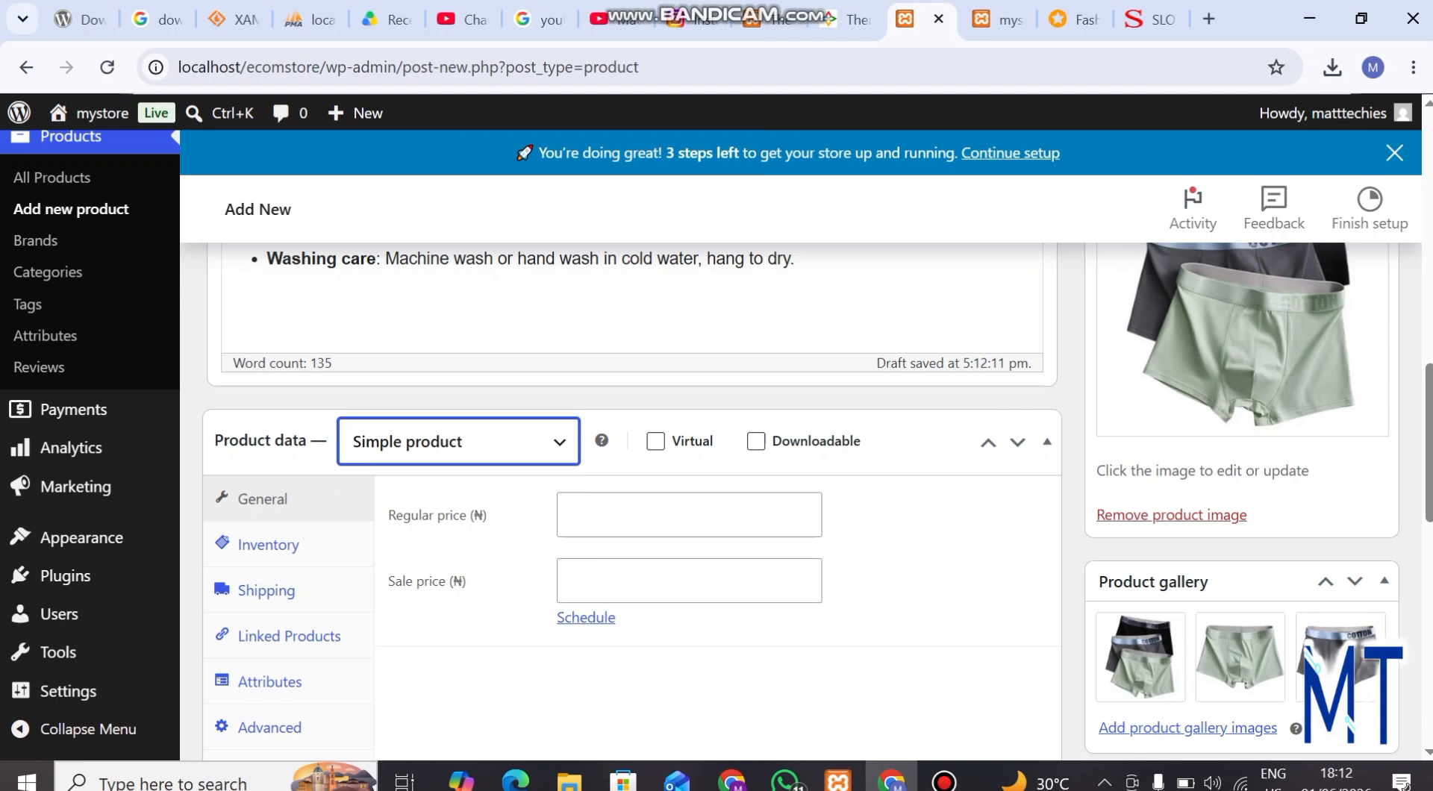
scroll(818, 502, down, 1)
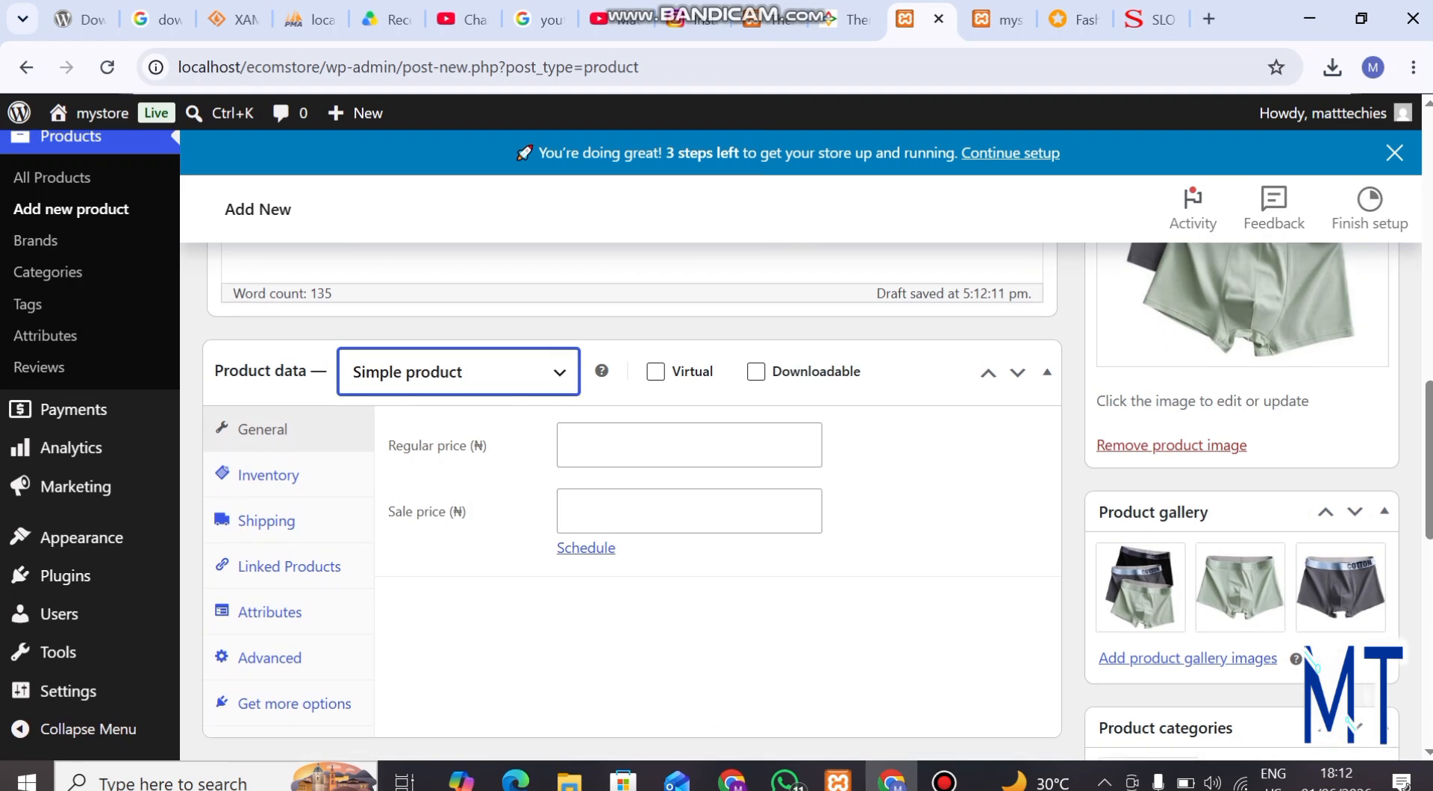
Check the Jumia price, and set the store product's regular price to 10000 and its sale price to 8000
click(689, 446)
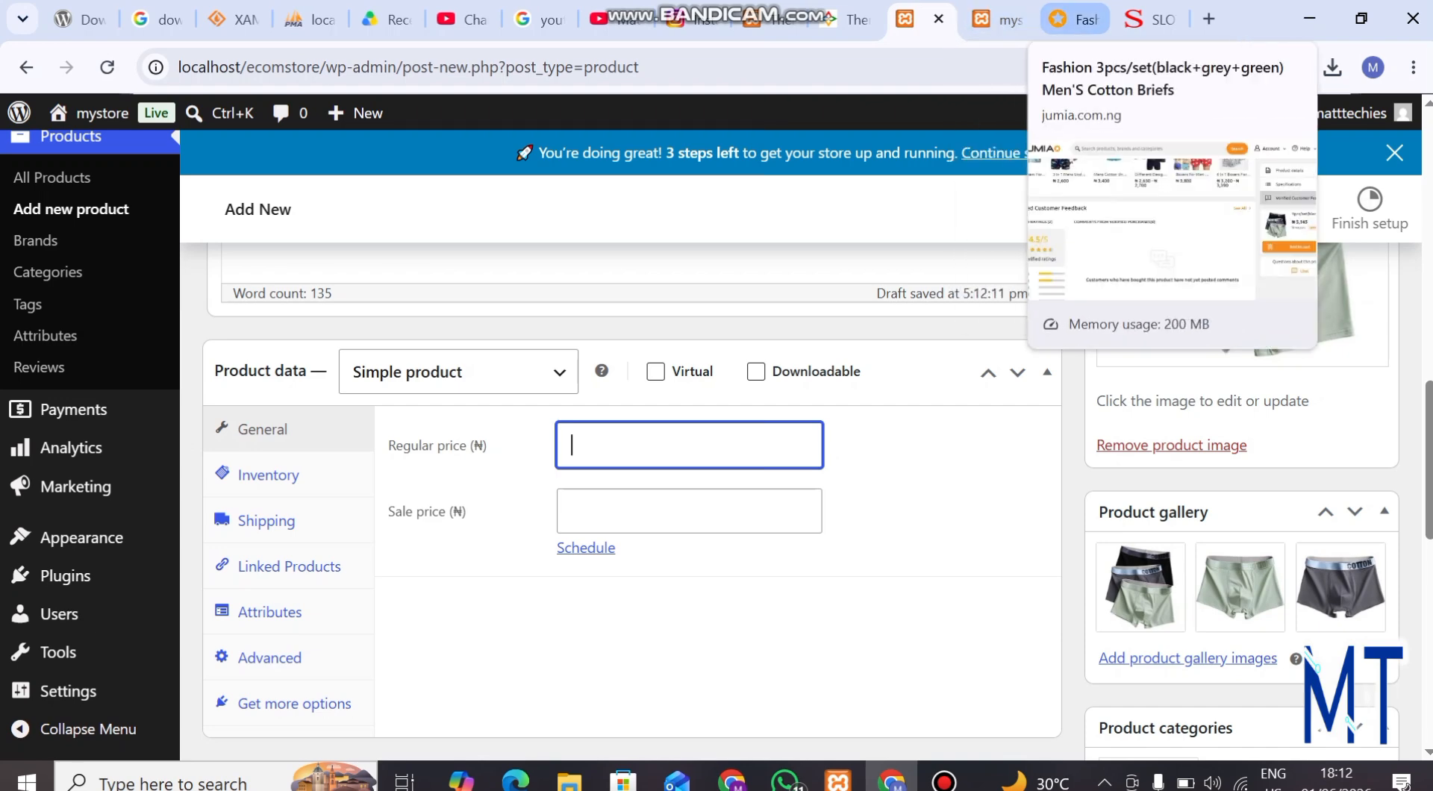
click(1078, 19)
drag(1429, 413, 1429, 167)
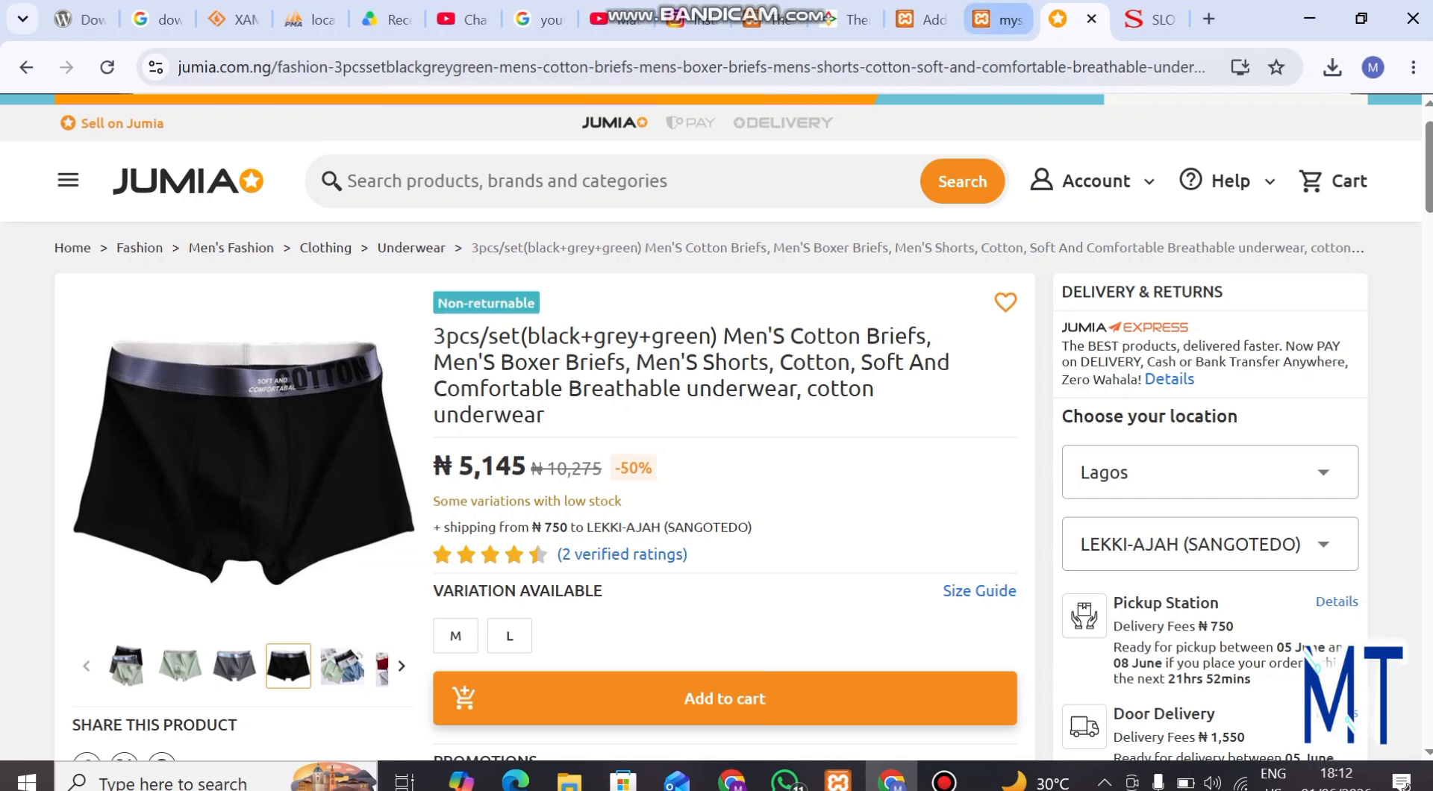
click(925, 19)
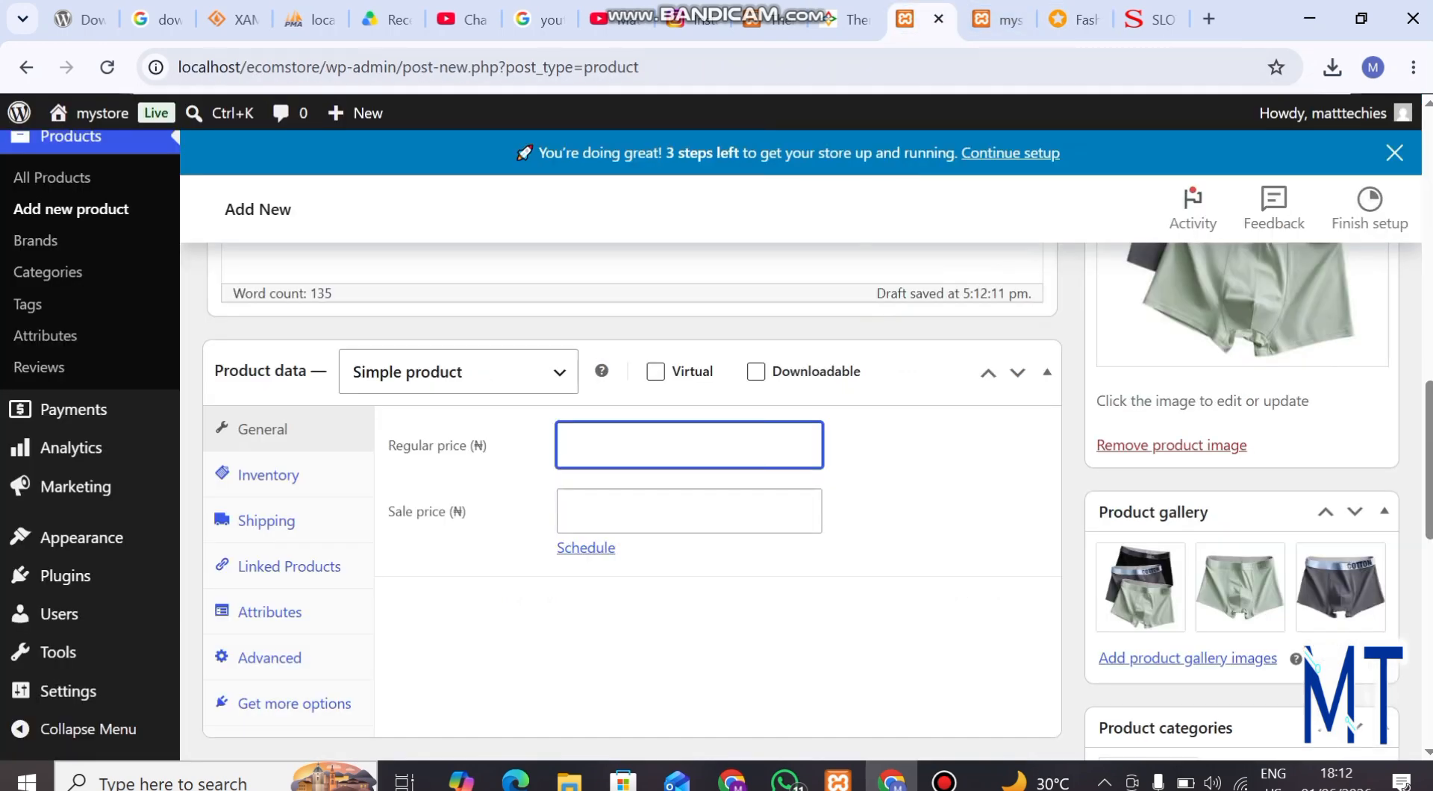
text(10000)
key(BackSpace)
text(0)
key(Tab)
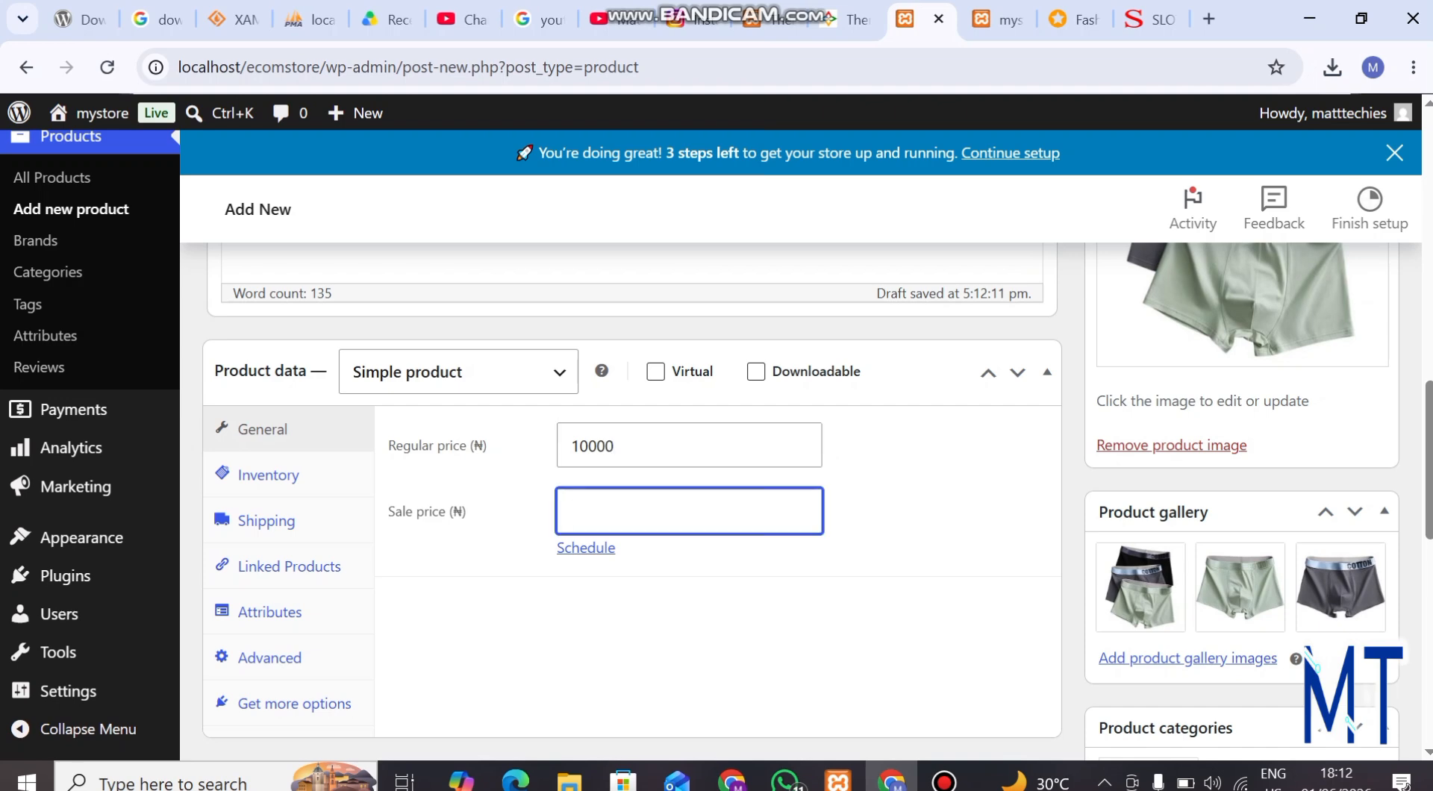
text(8000)
Review the completed product form and publish the men's cotton underwear product
scroll(619, 500, down, 10)
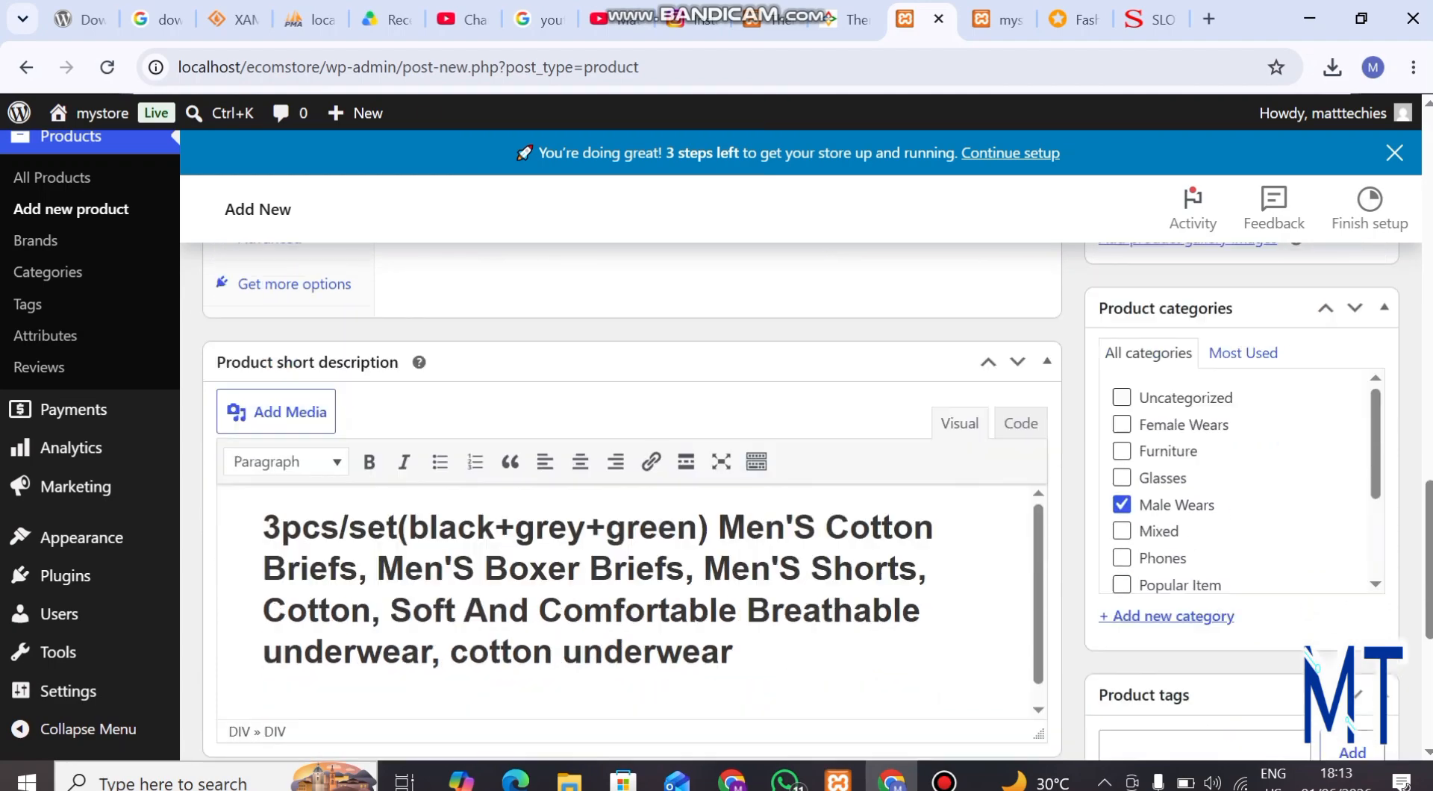
scroll(709, 500, up, 20)
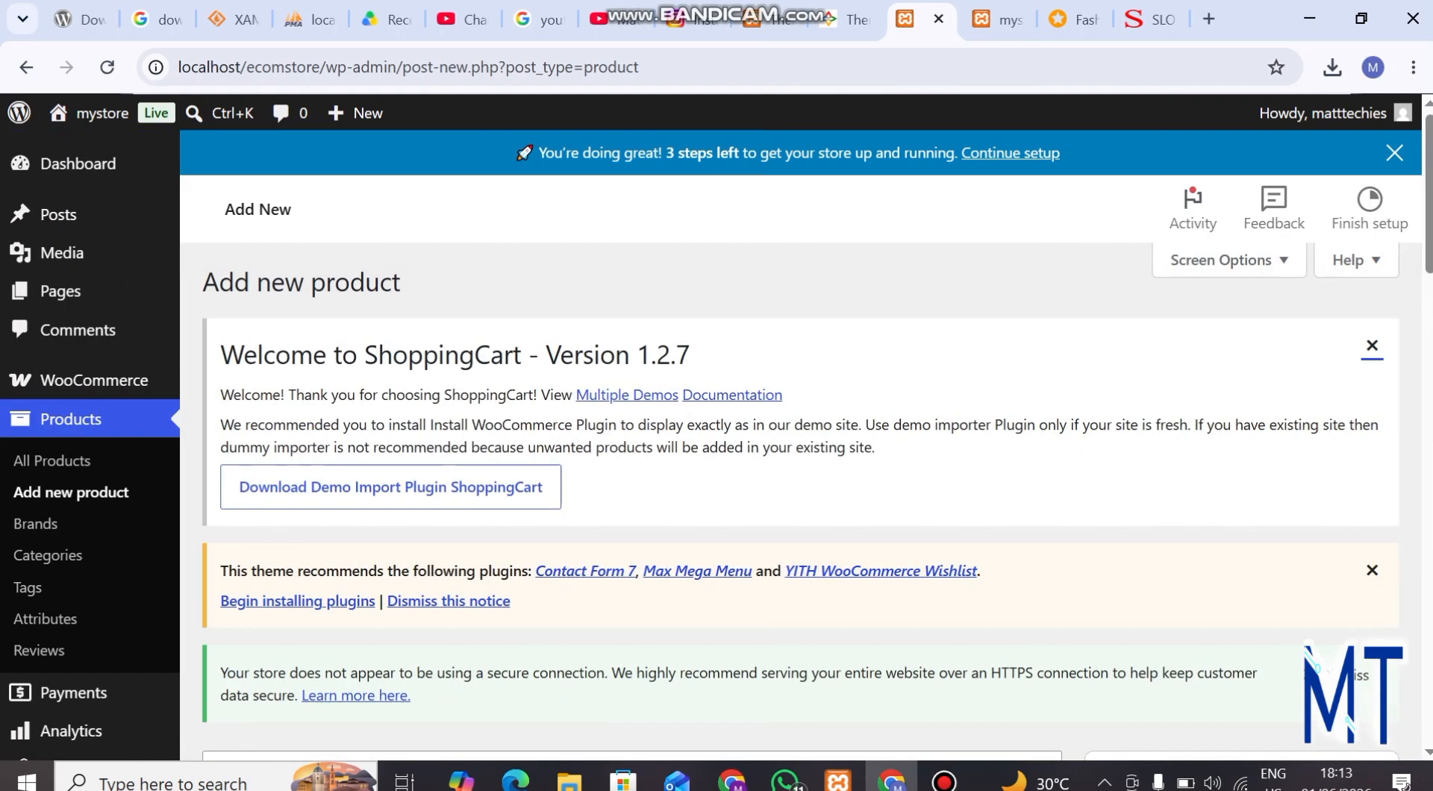
scroll(1299, 582, down, 1)
scroll(1299, 583, up, 1)
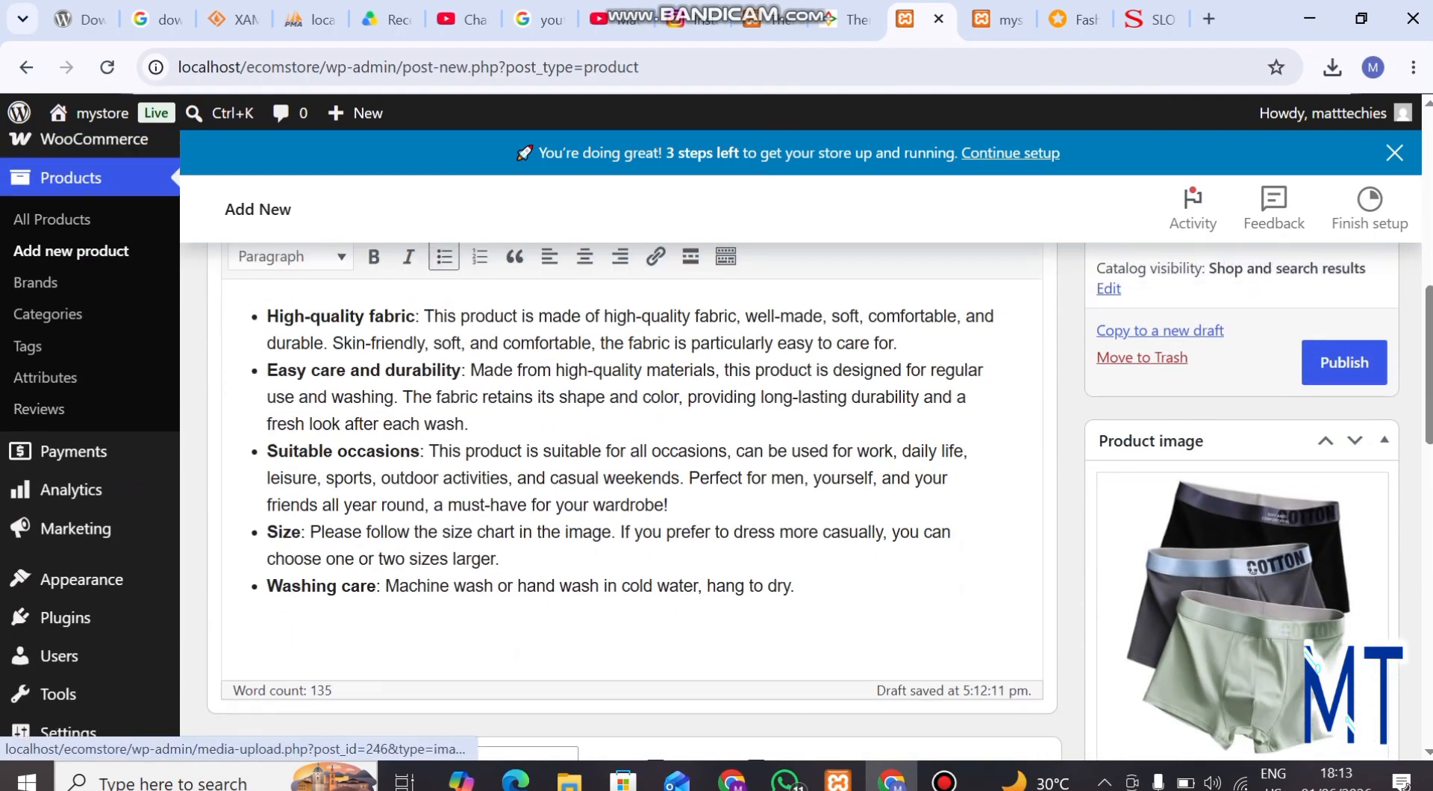
click(1345, 401)
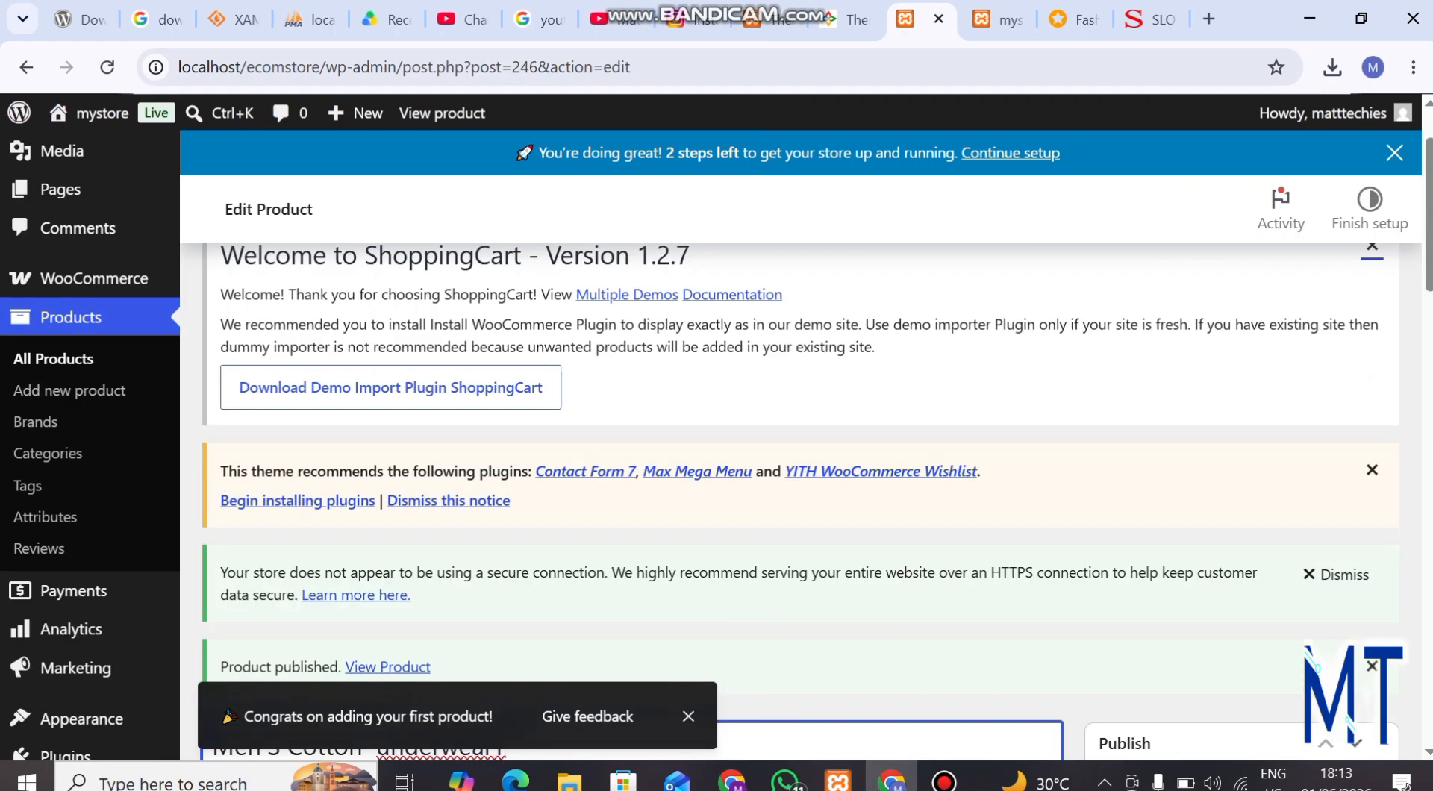
scroll(631, 463, down, 10)
scroll(632, 463, up, 5)
scroll(631, 463, down, 1)
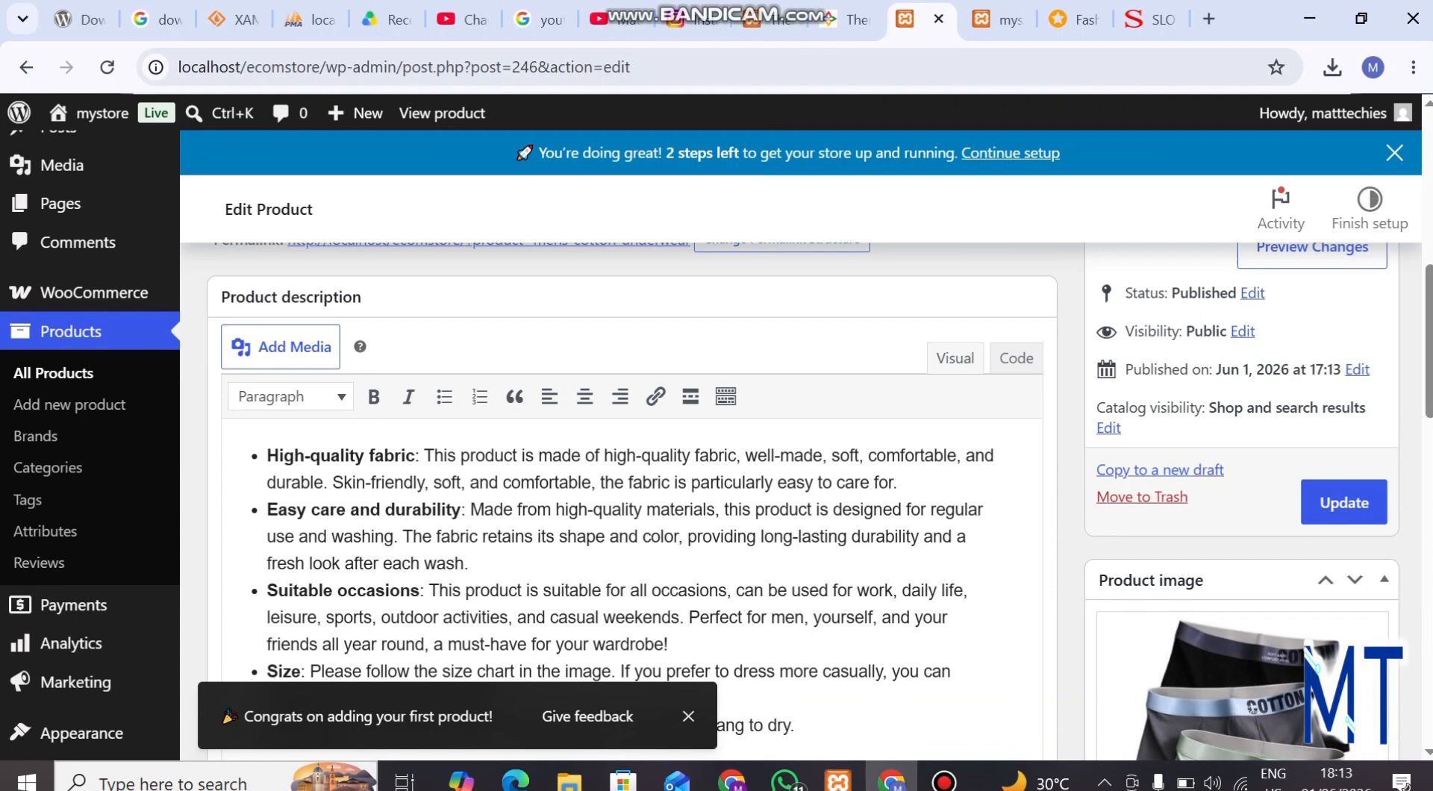
scroll(800, 500, up, 5)
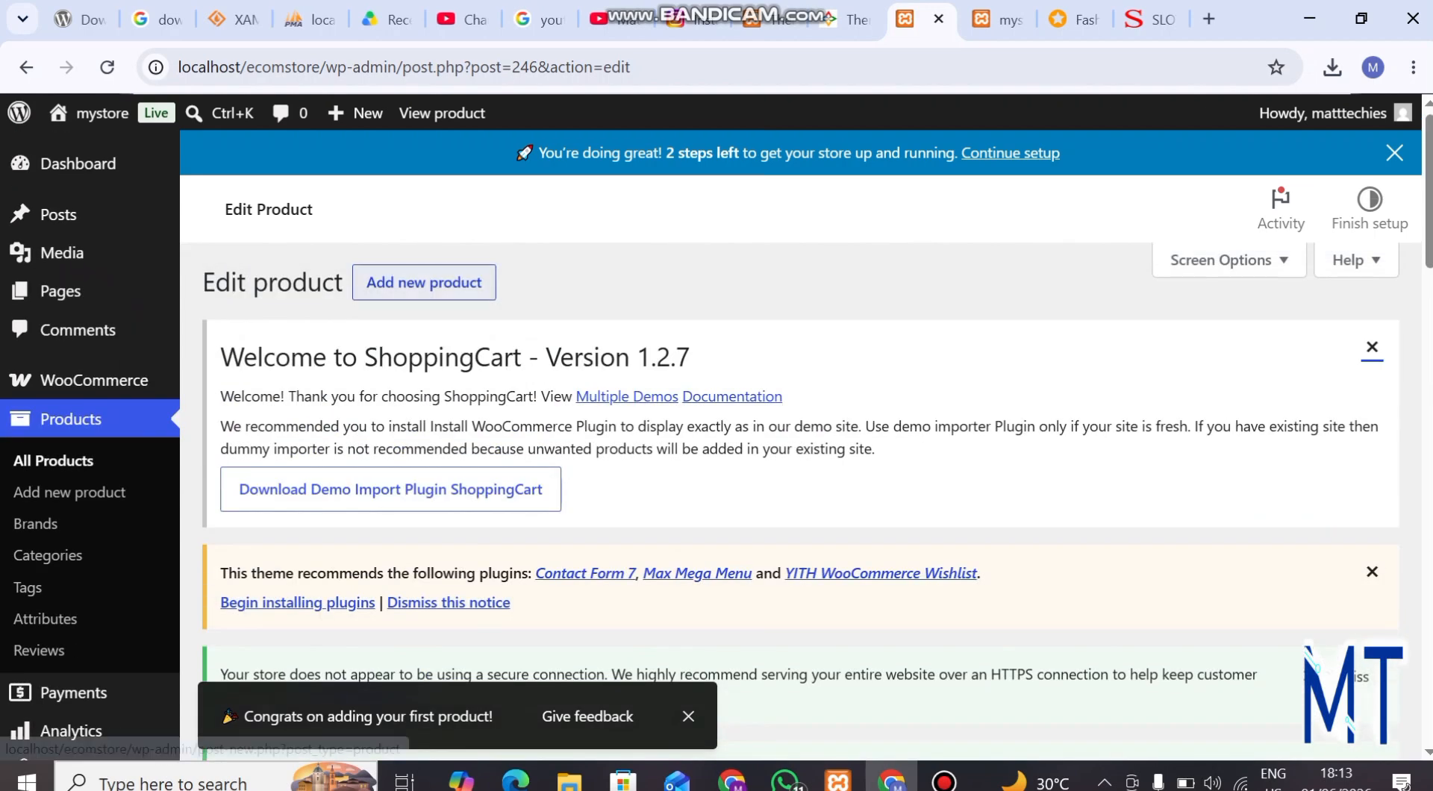
click(424, 283)
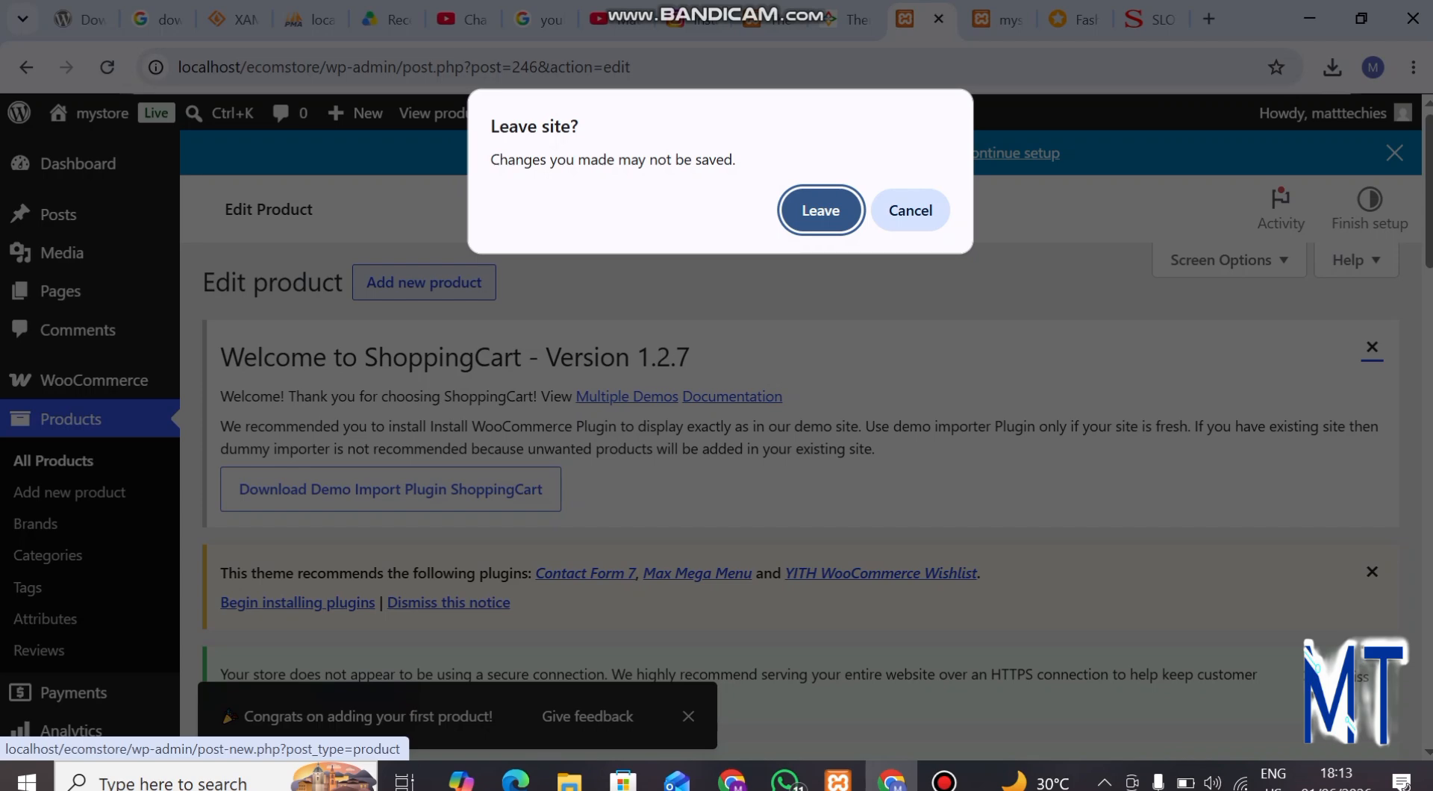
click(911, 211)
Update the published underwear product and open a blank form for a new product
scroll(800, 500, down, 1)
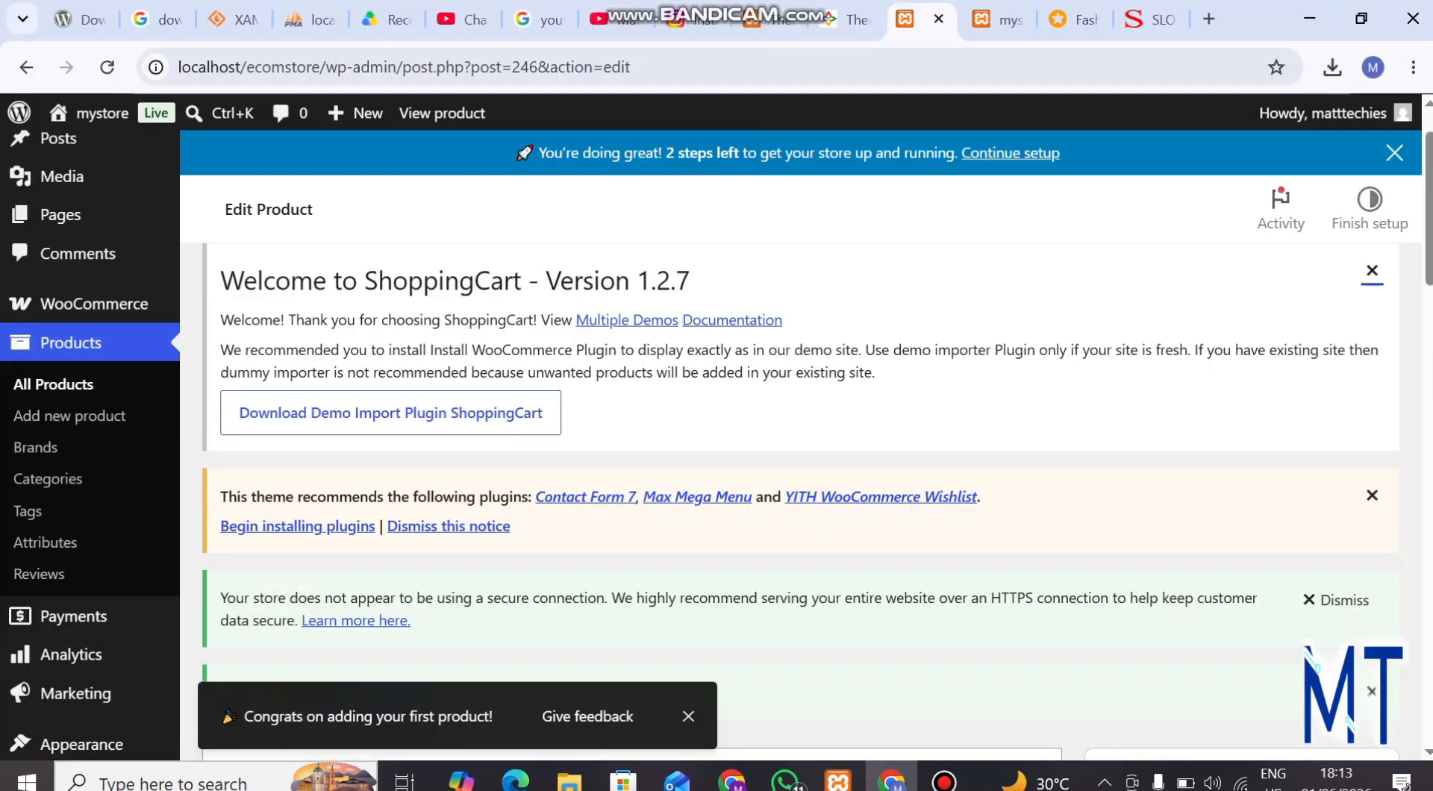
scroll(1252, 478, down, 10)
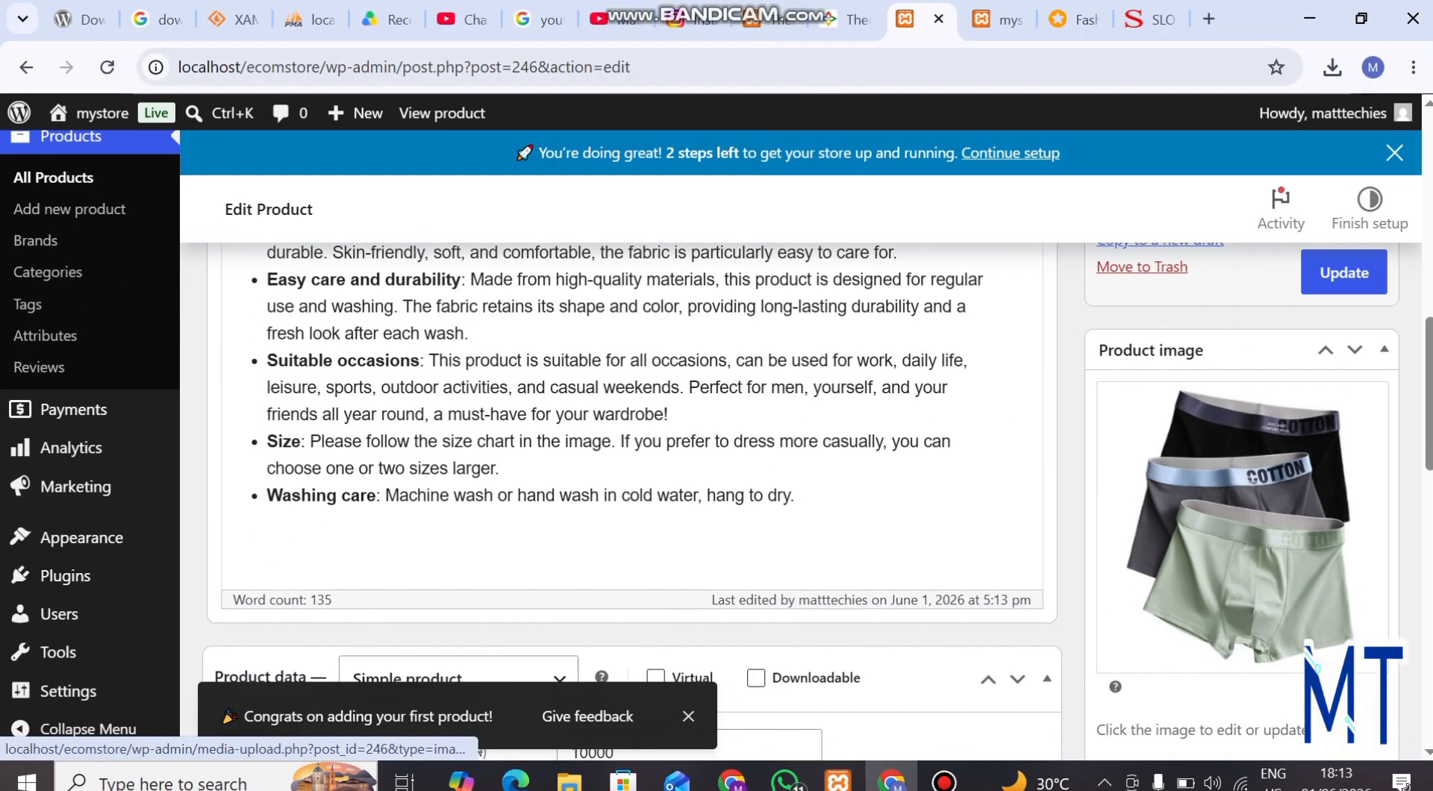
click(1344, 273)
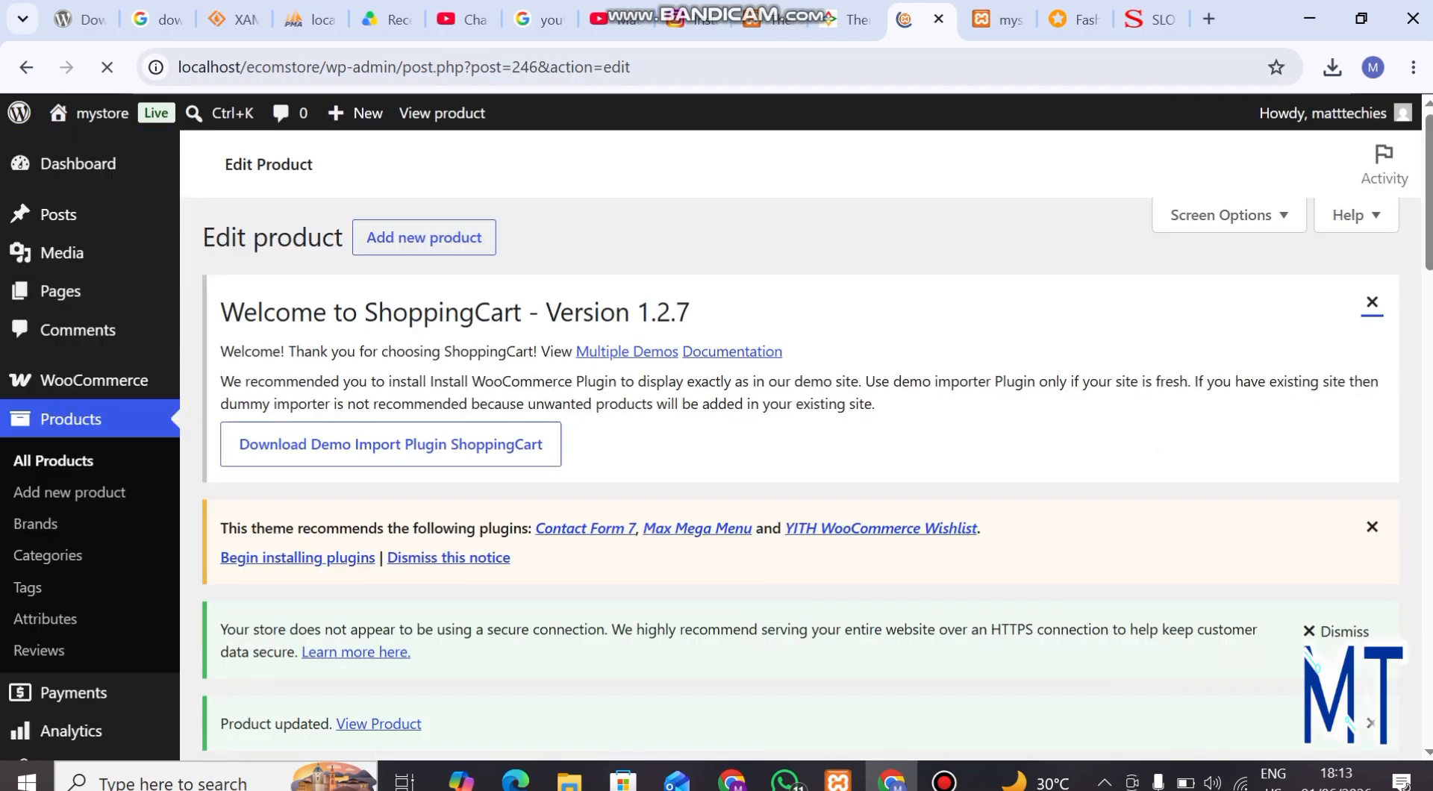
click(419, 239)
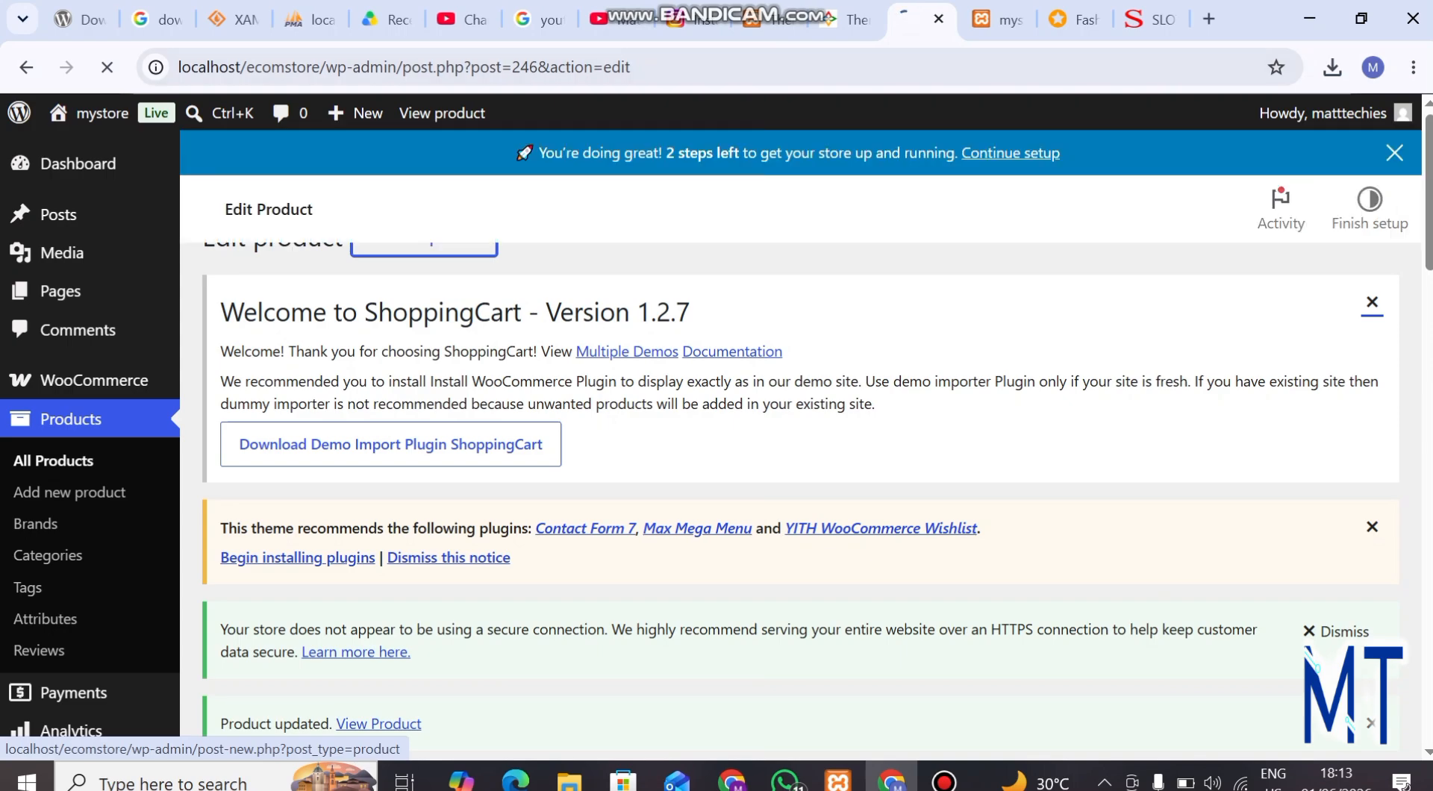
Switch to the slot.ng store and look through its homepage listings for a phone to use as the new product
click(1153, 19)
scroll(605, 485, down, 15)
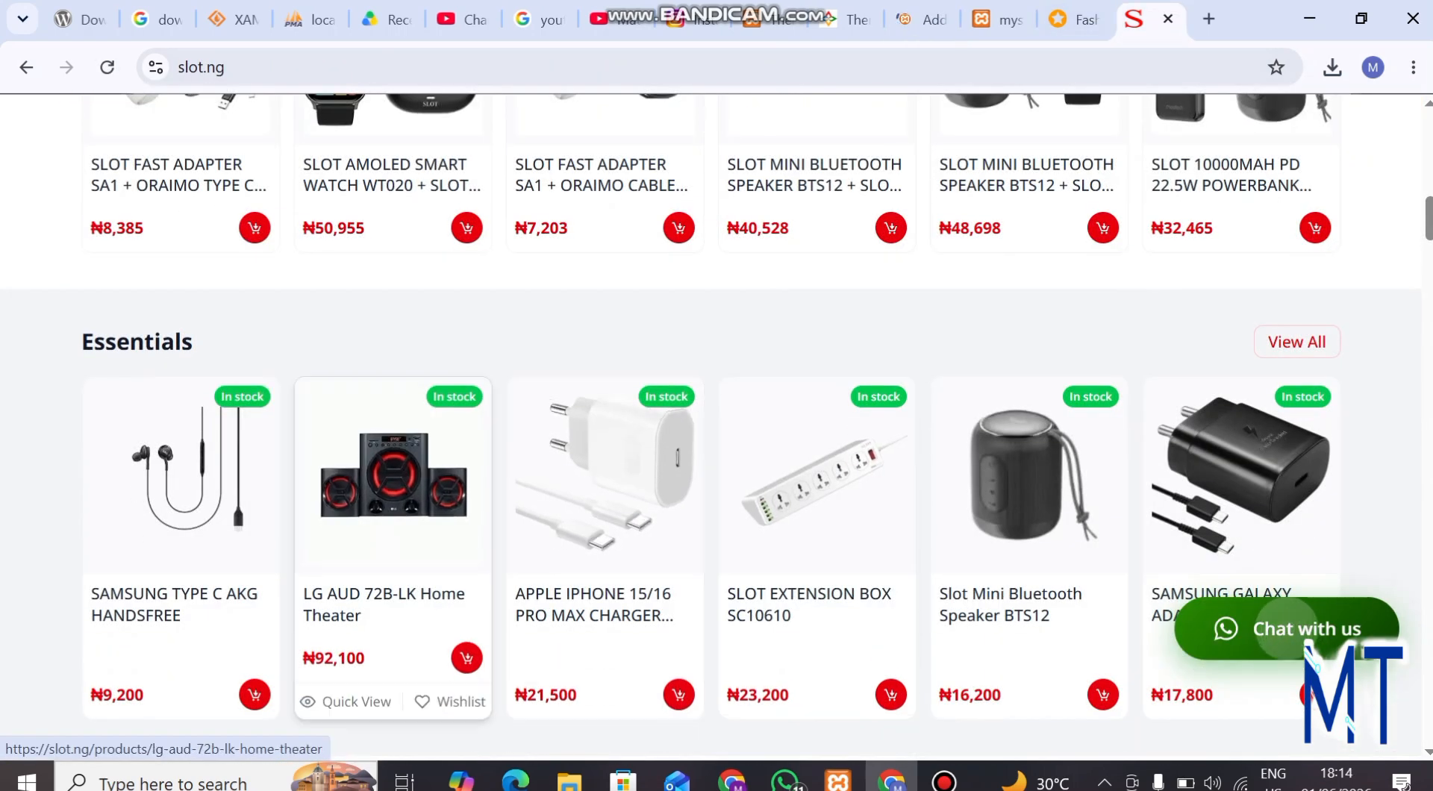
scroll(347, 485, down, 5)
scroll(347, 486, down, 8)
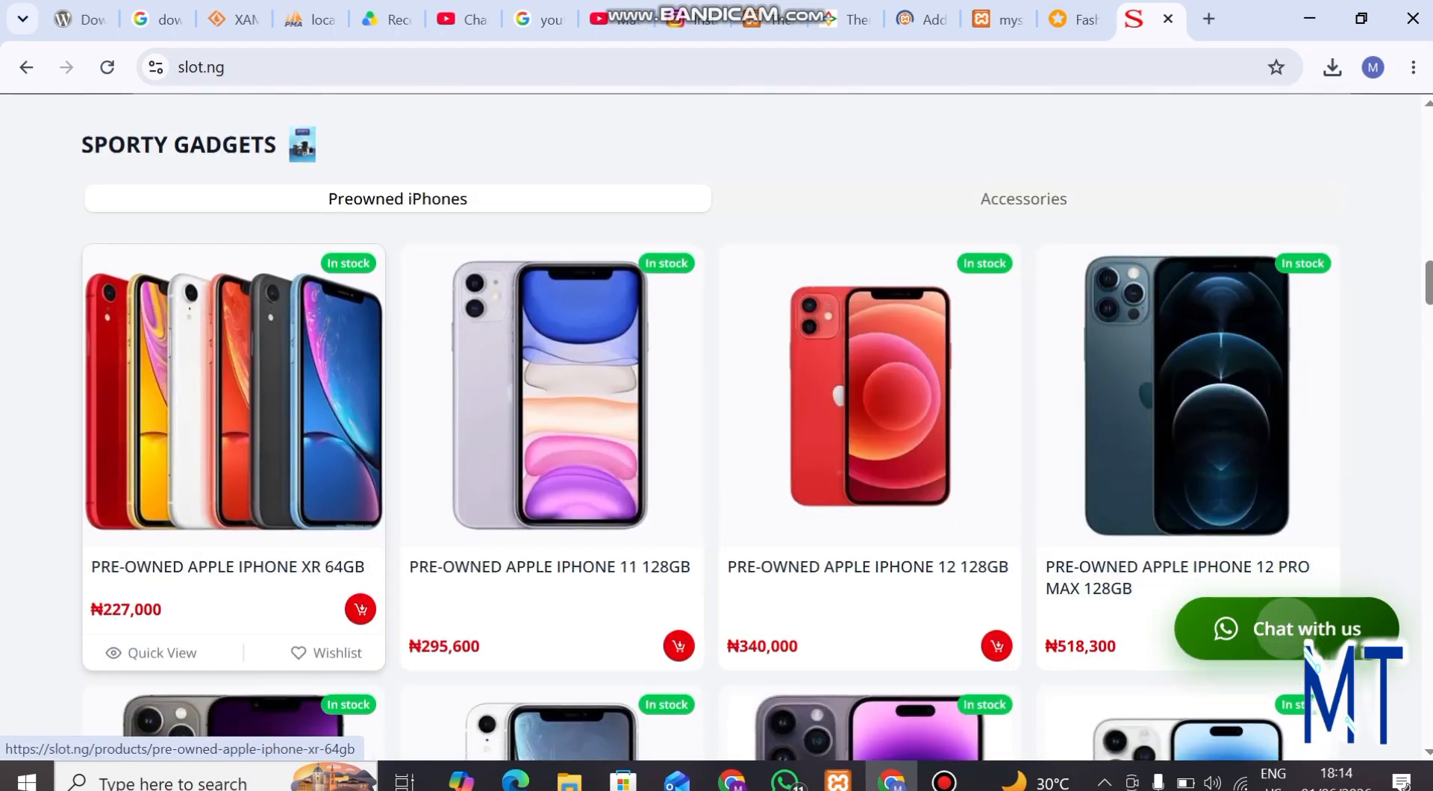
scroll(870, 448, down, 7)
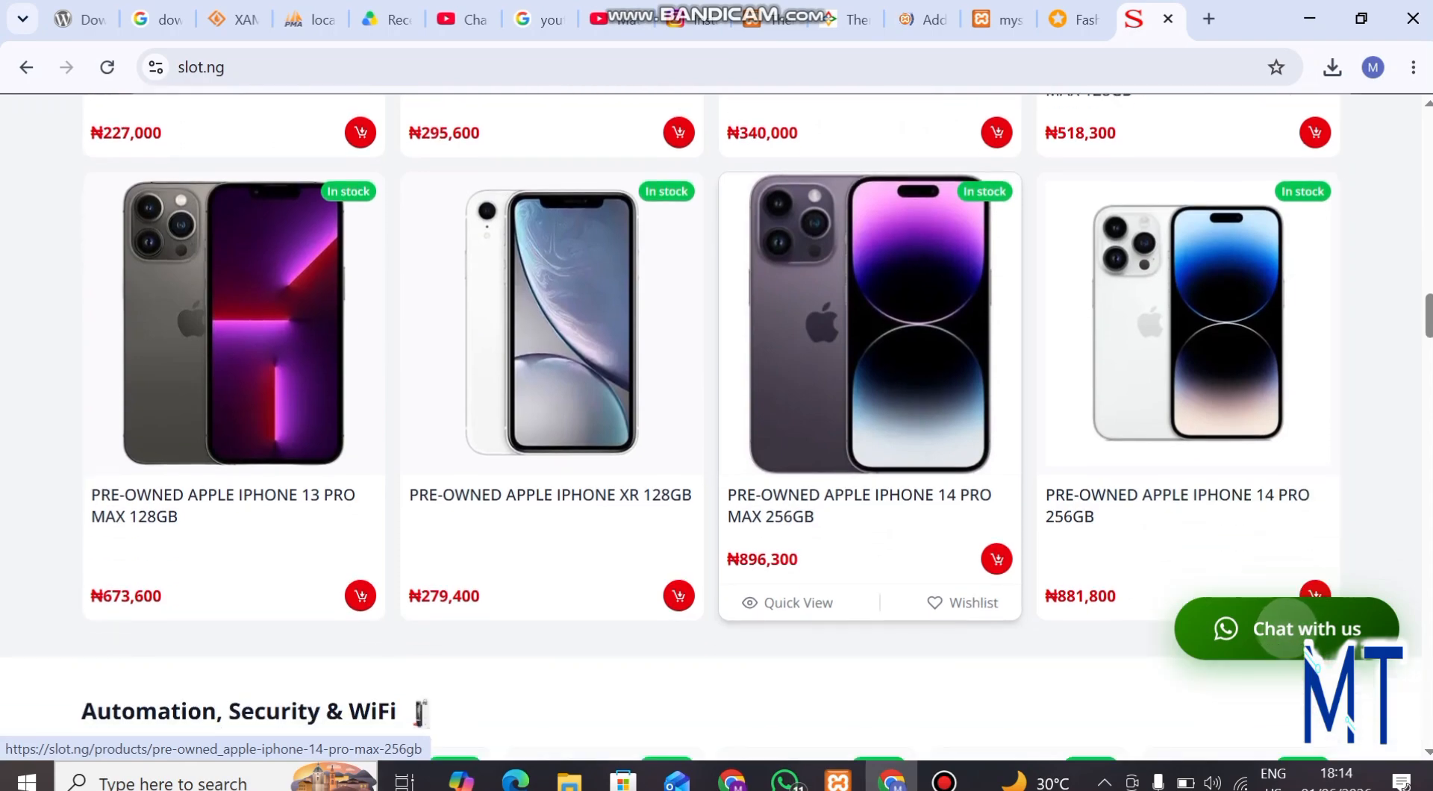
scroll(817, 374, down, 6)
scroll(884, 505, down, 9)
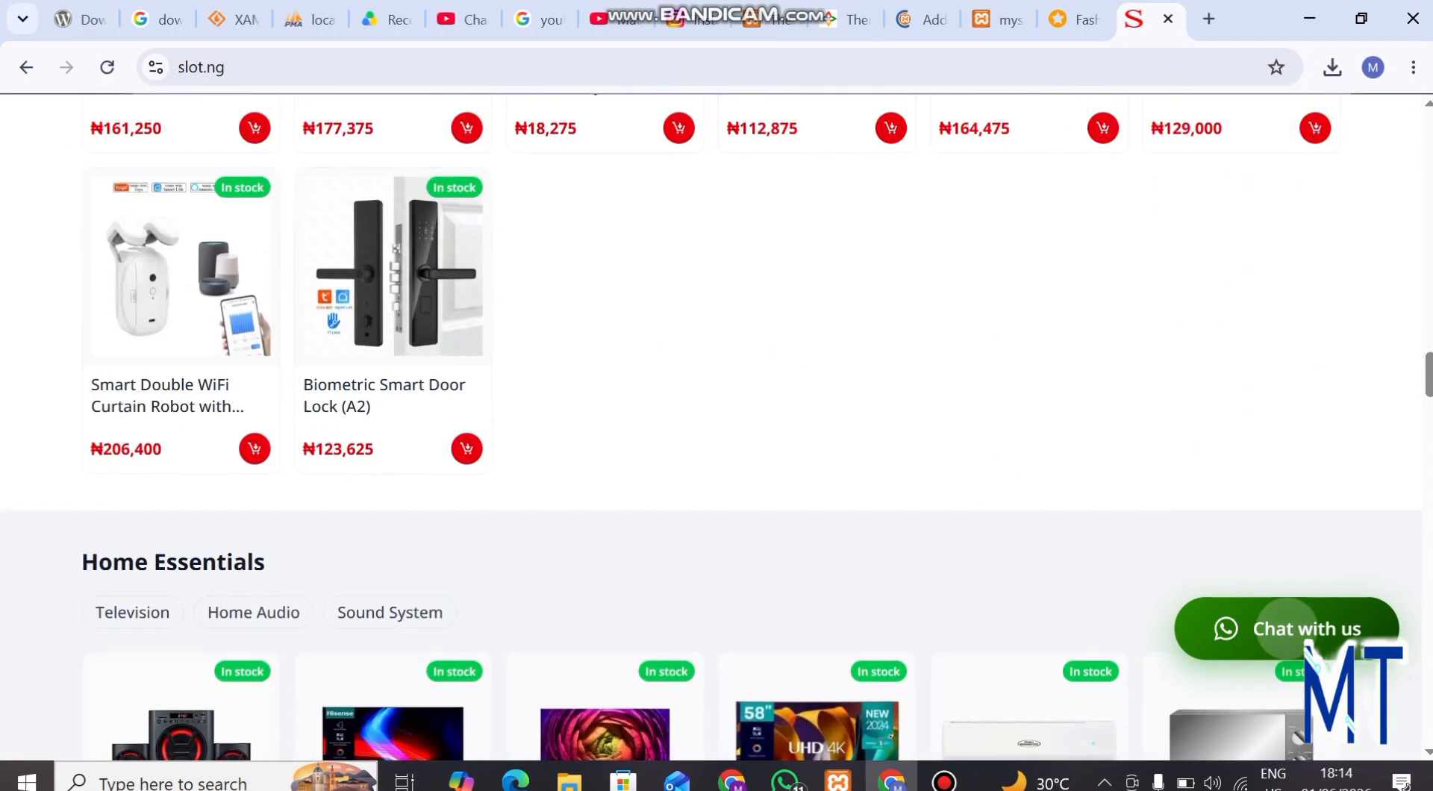
scroll(870, 448, up, 15)
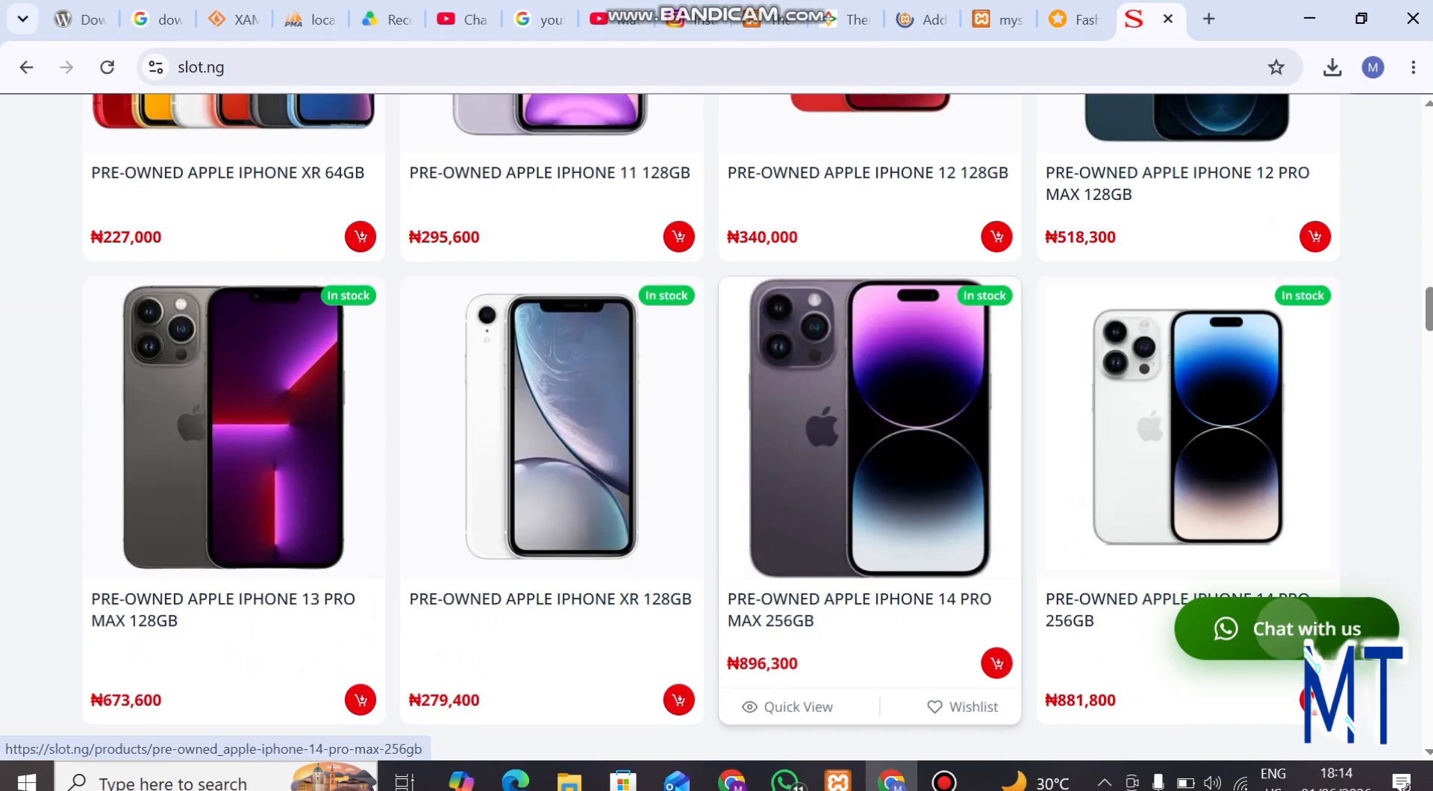
Review the product page of the pre-owned Apple iPhone 14 Pro Max 256GB, and return to the slot.ng listings
click(870, 433)
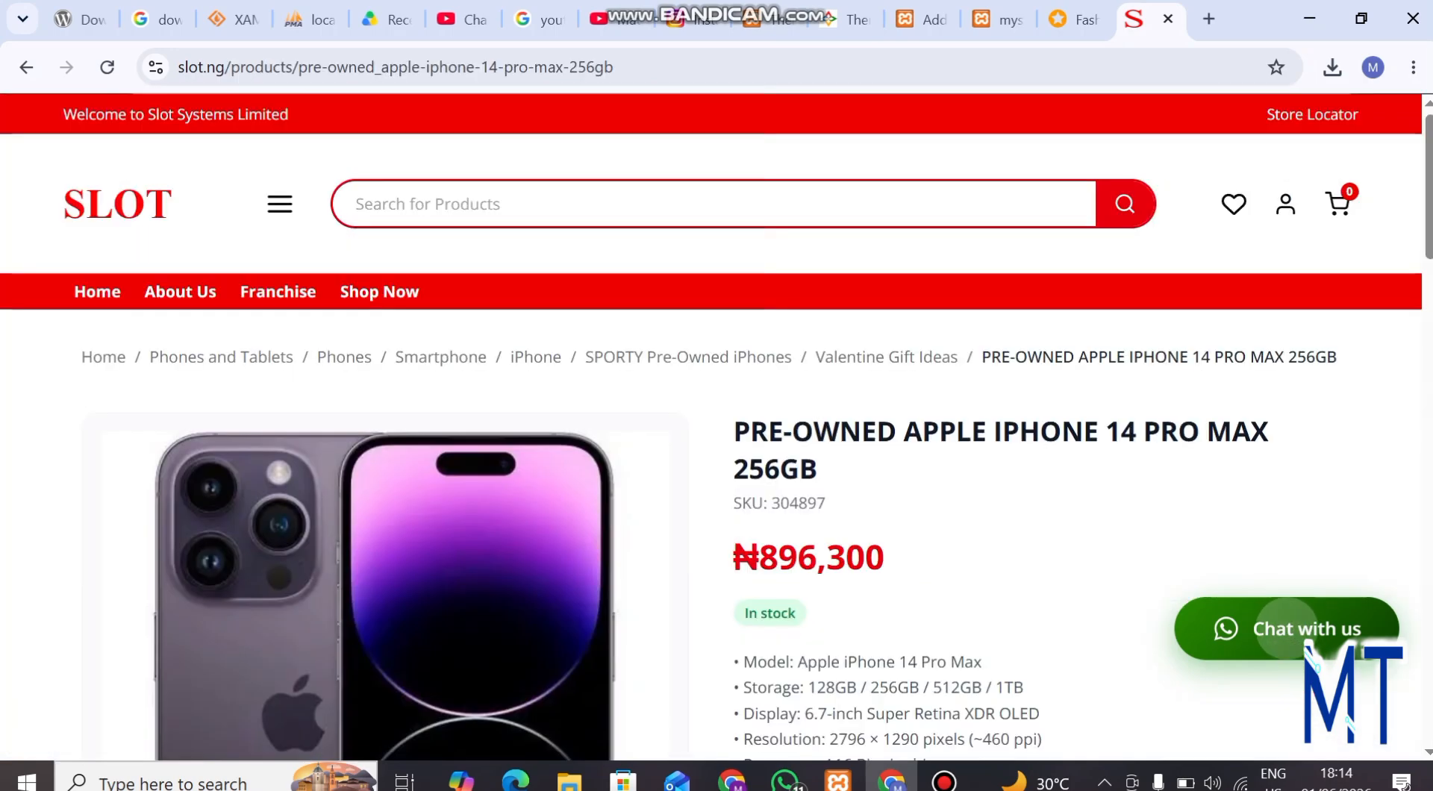
scroll(717, 427, down, 15)
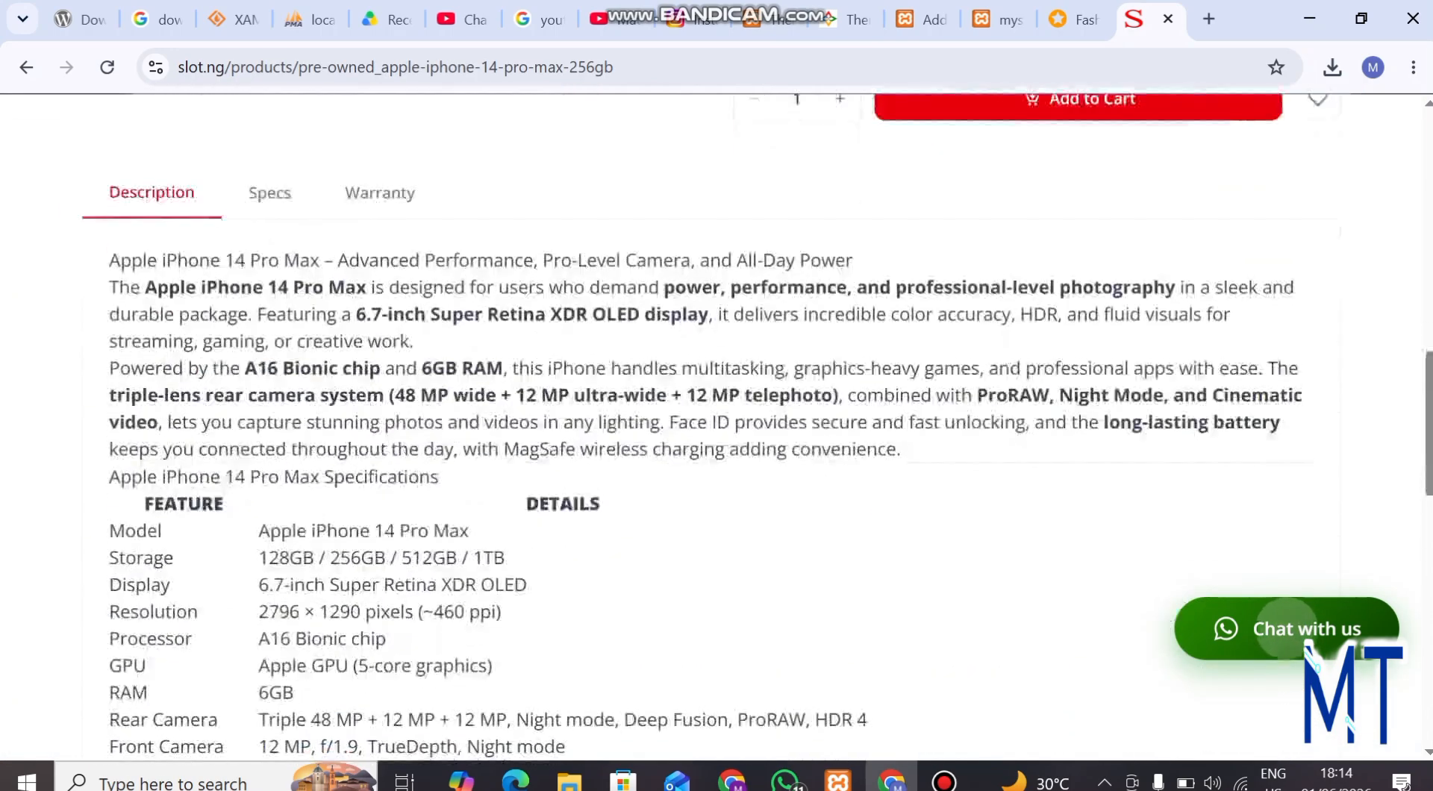
scroll(717, 427, down, 5)
scroll(717, 427, up, 20)
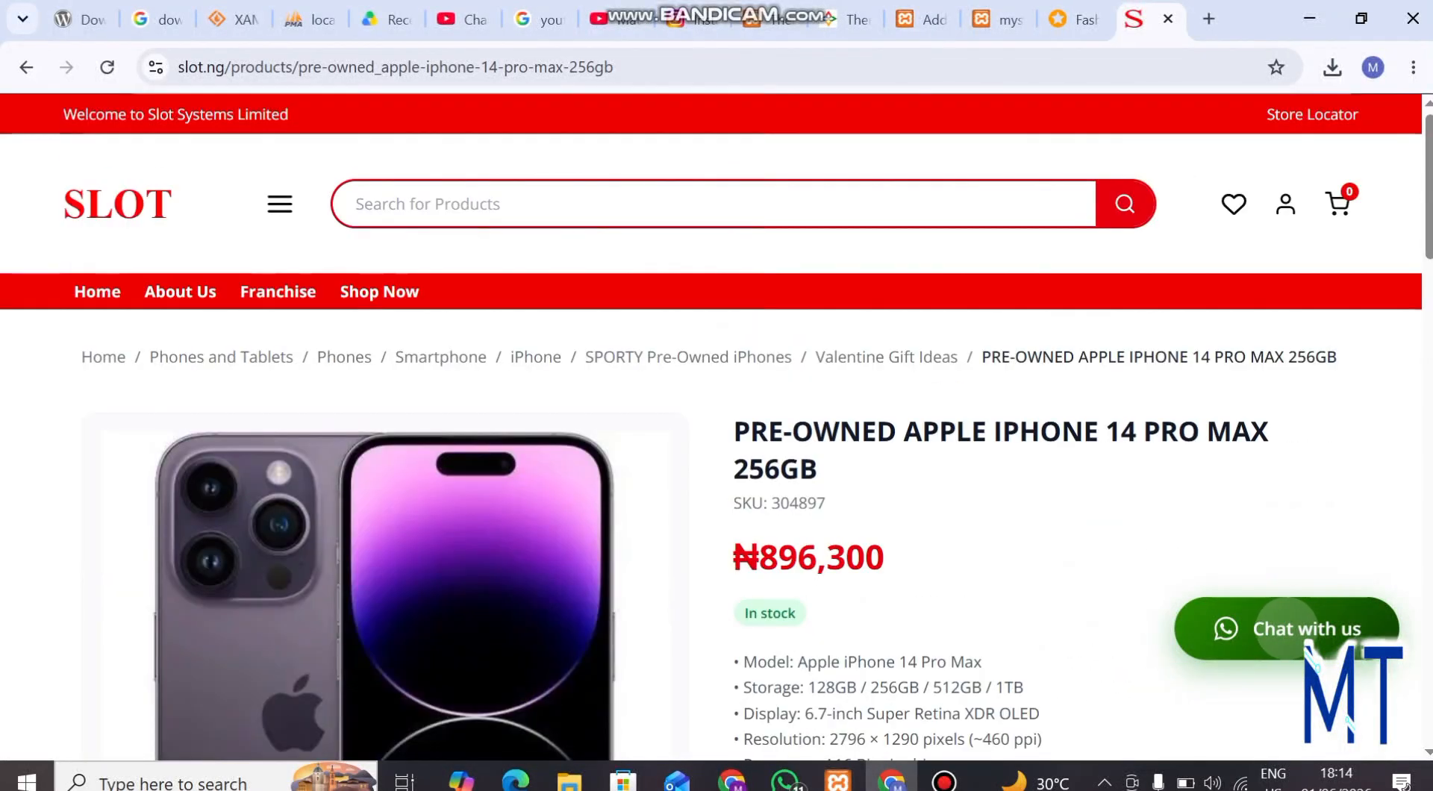
click(26, 66)
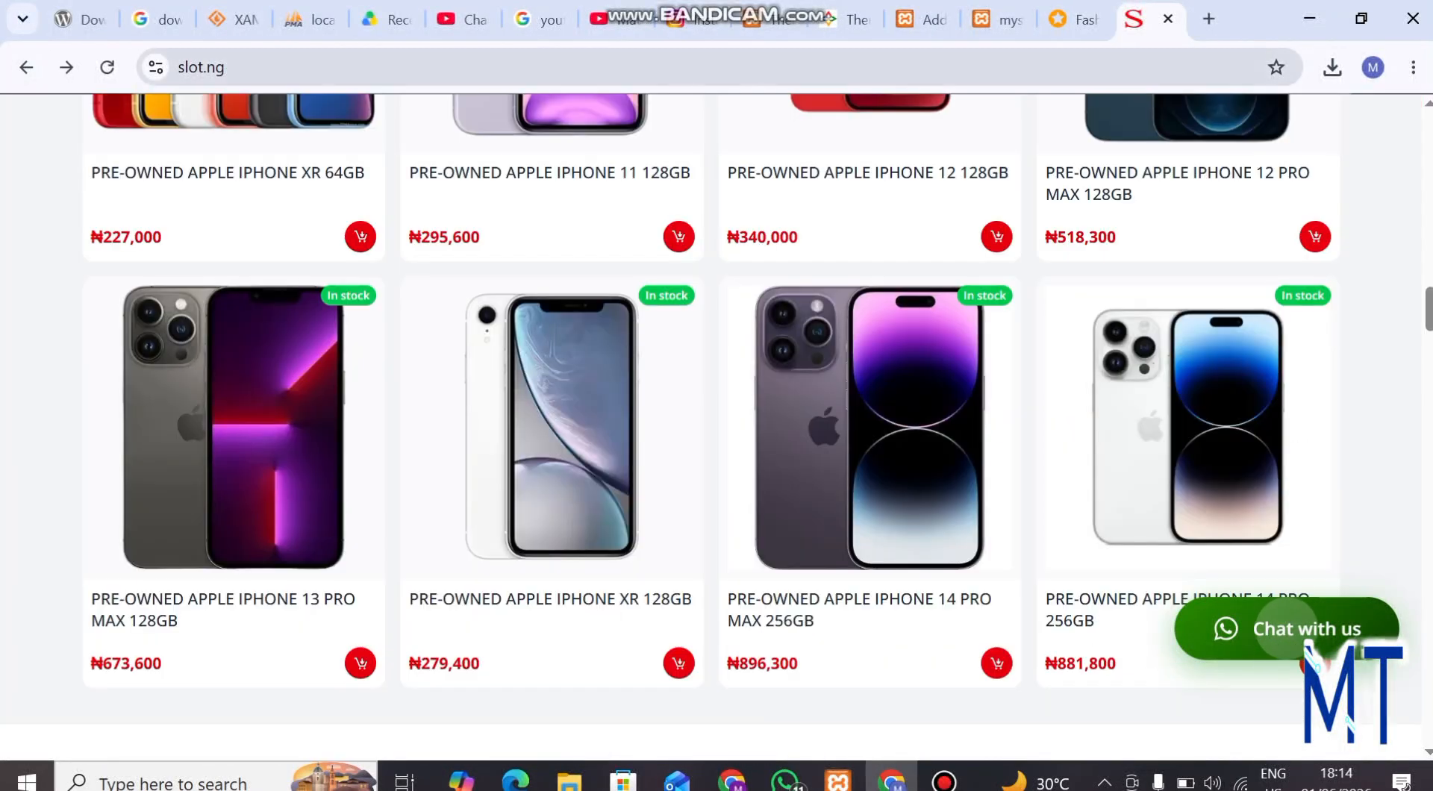
Switch to the Jumia store and search its catalogue for "phones"
click(1075, 19)
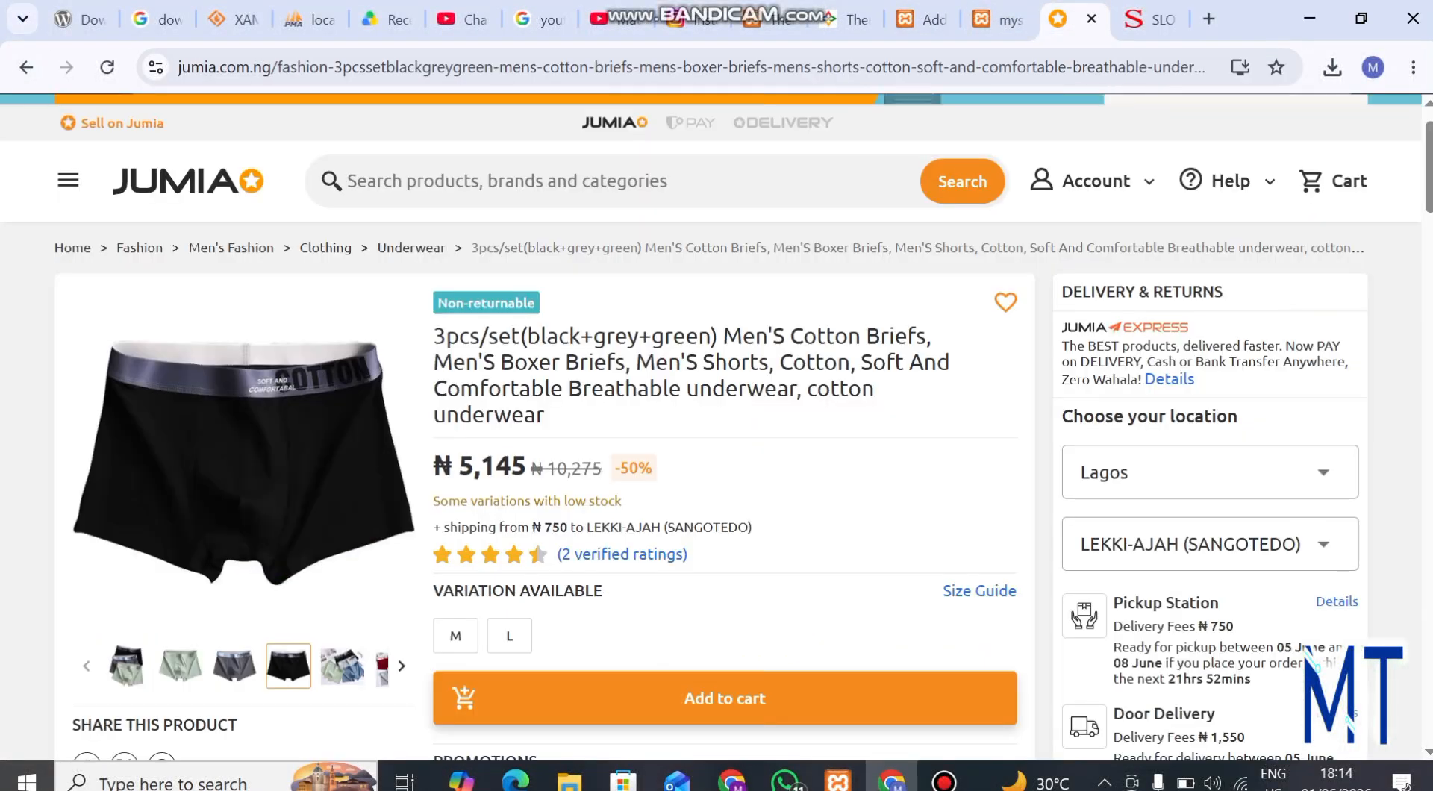
scroll(717, 427, up, 1)
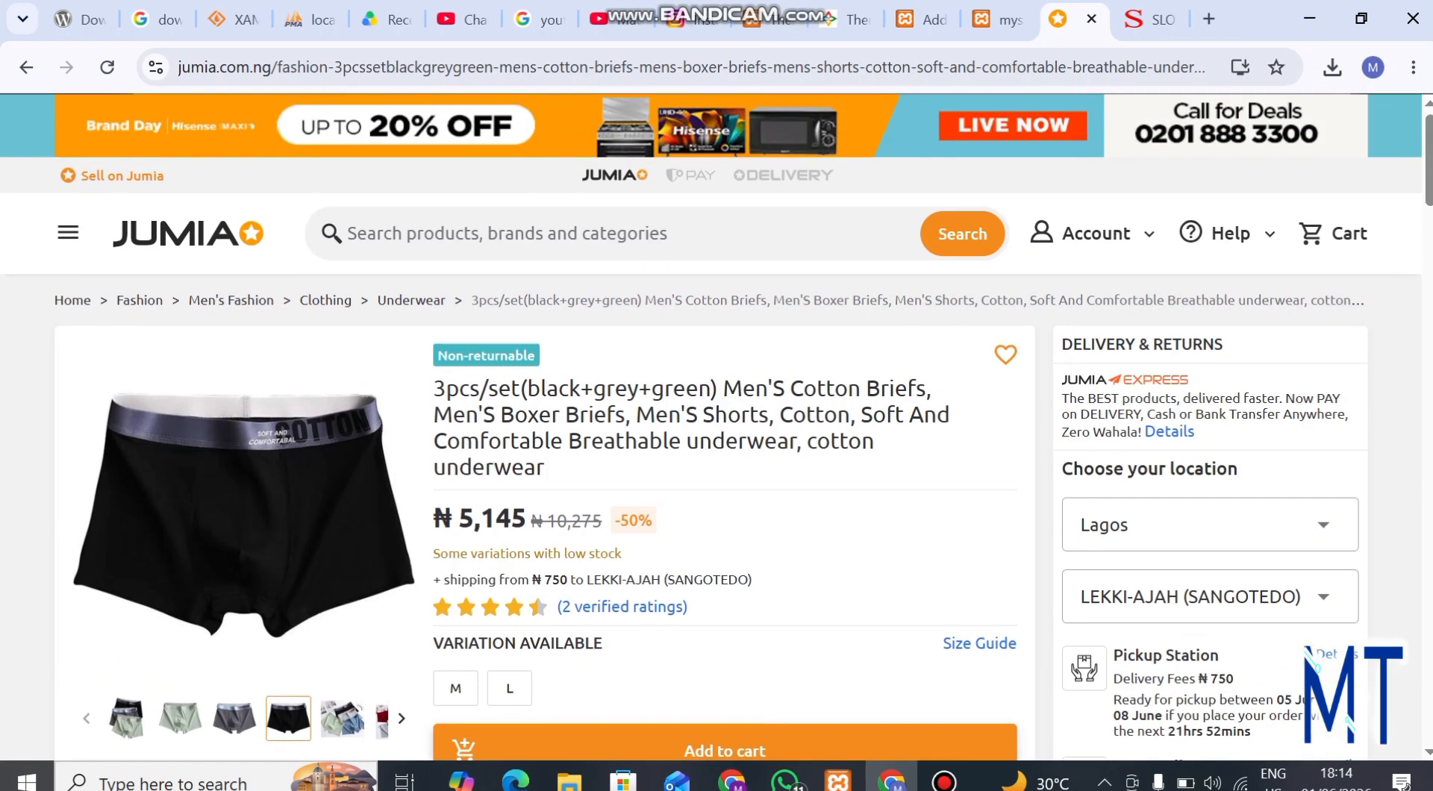
click(567, 233)
text(po)
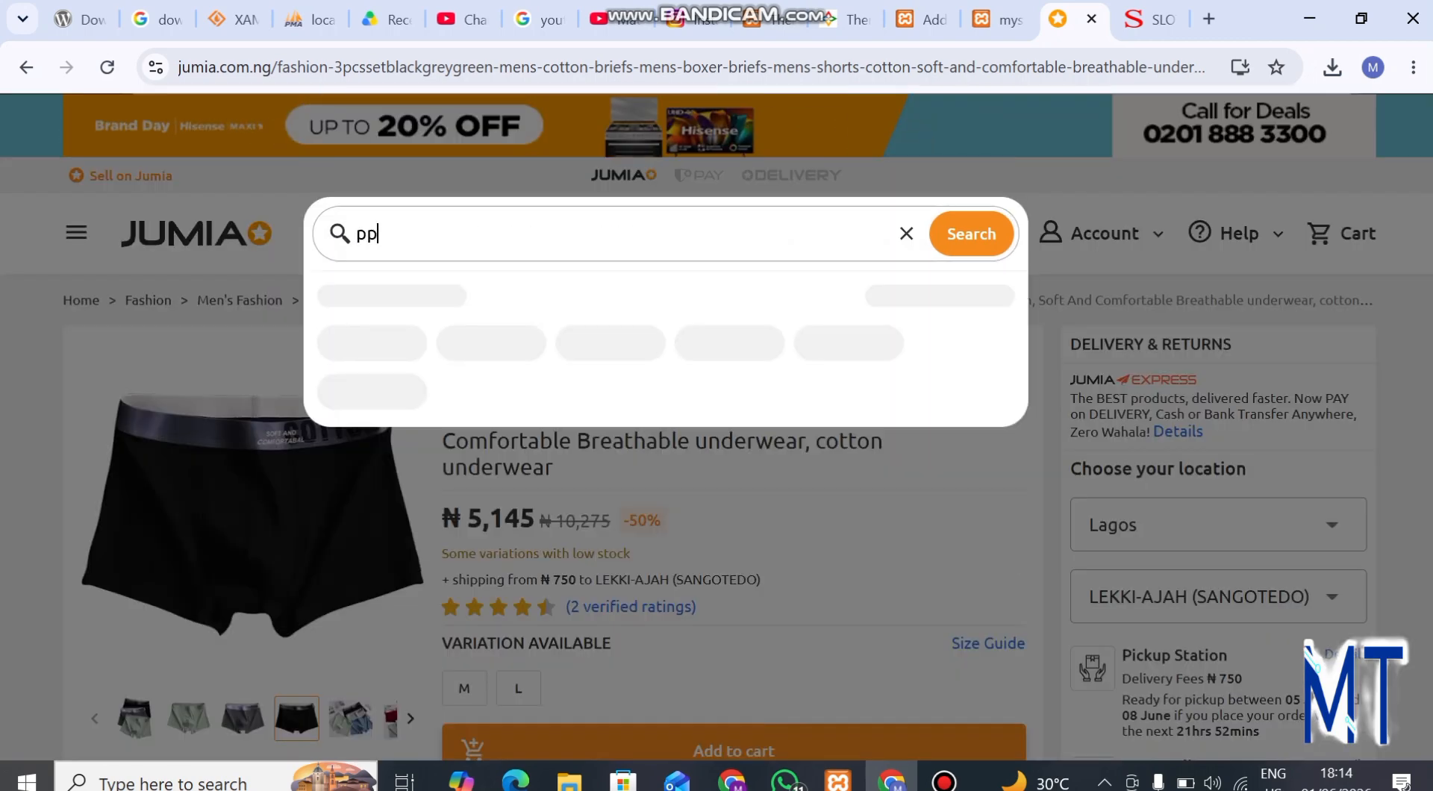
key(BackSpace)
text(hones)
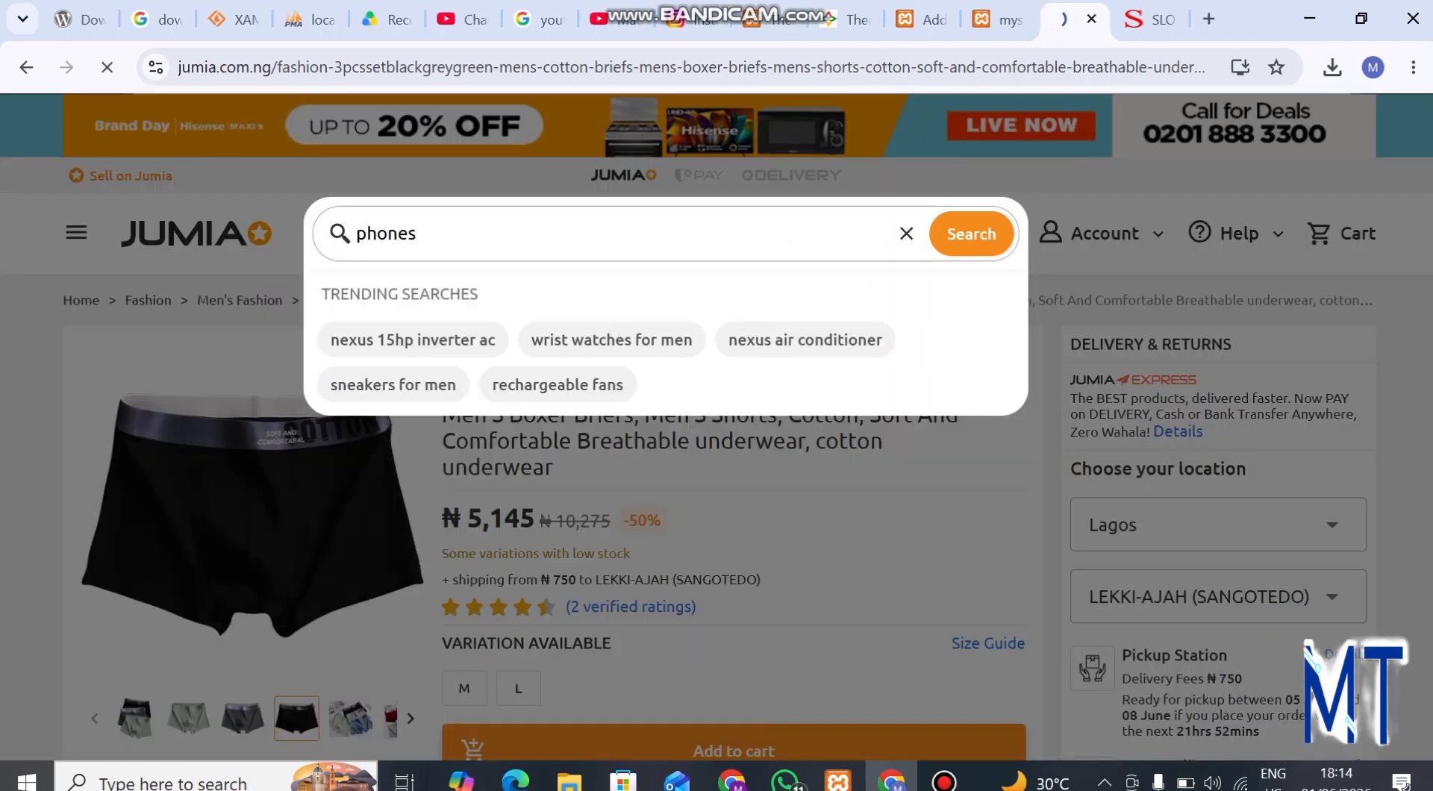
key(Return)
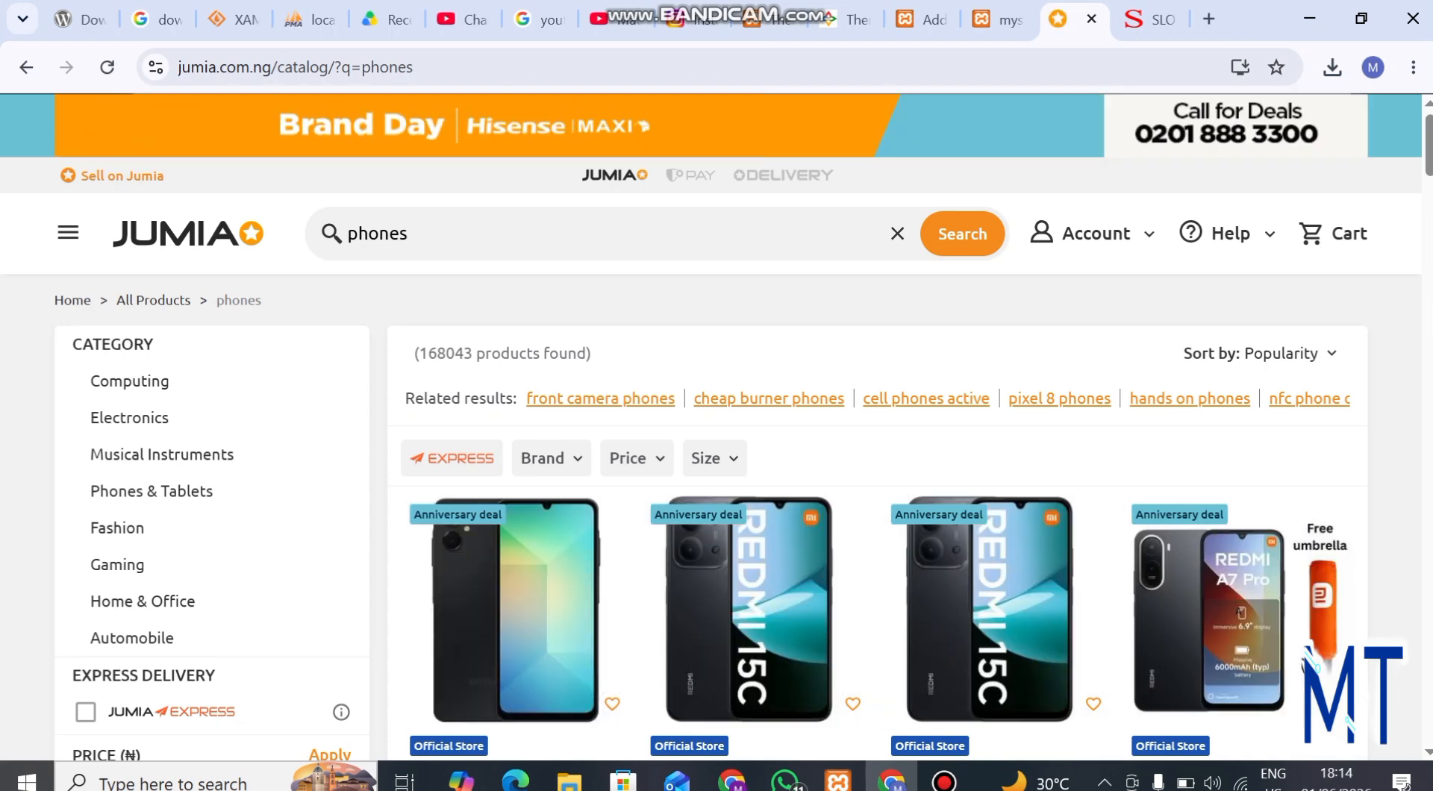
Look through the Jumia phone results and open the Samsung Galaxy A06 6.7" 4GB RAM / 64GB ROM product page
scroll(515, 634, down, 3)
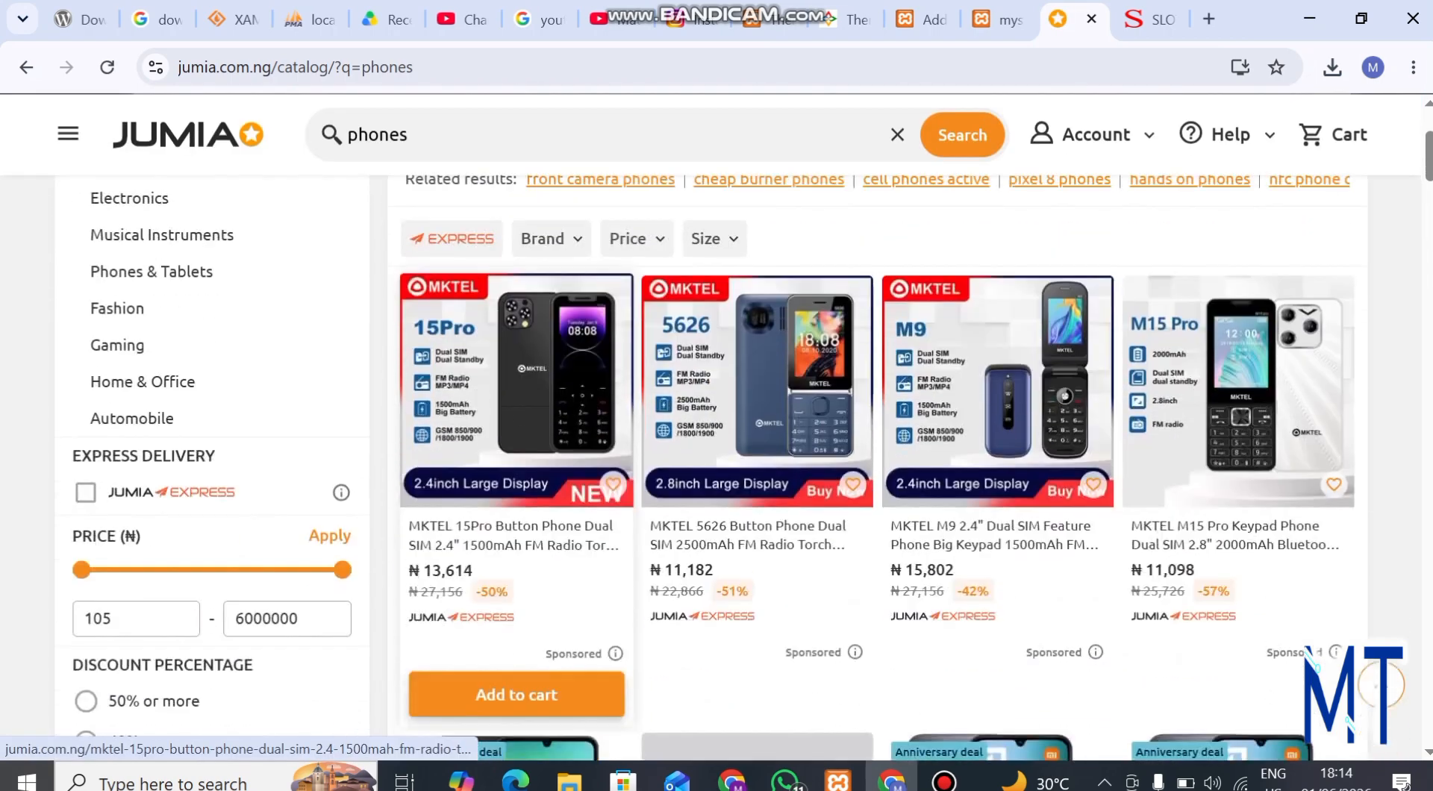
scroll(516, 634, down, 2)
scroll(757, 299, down, 3)
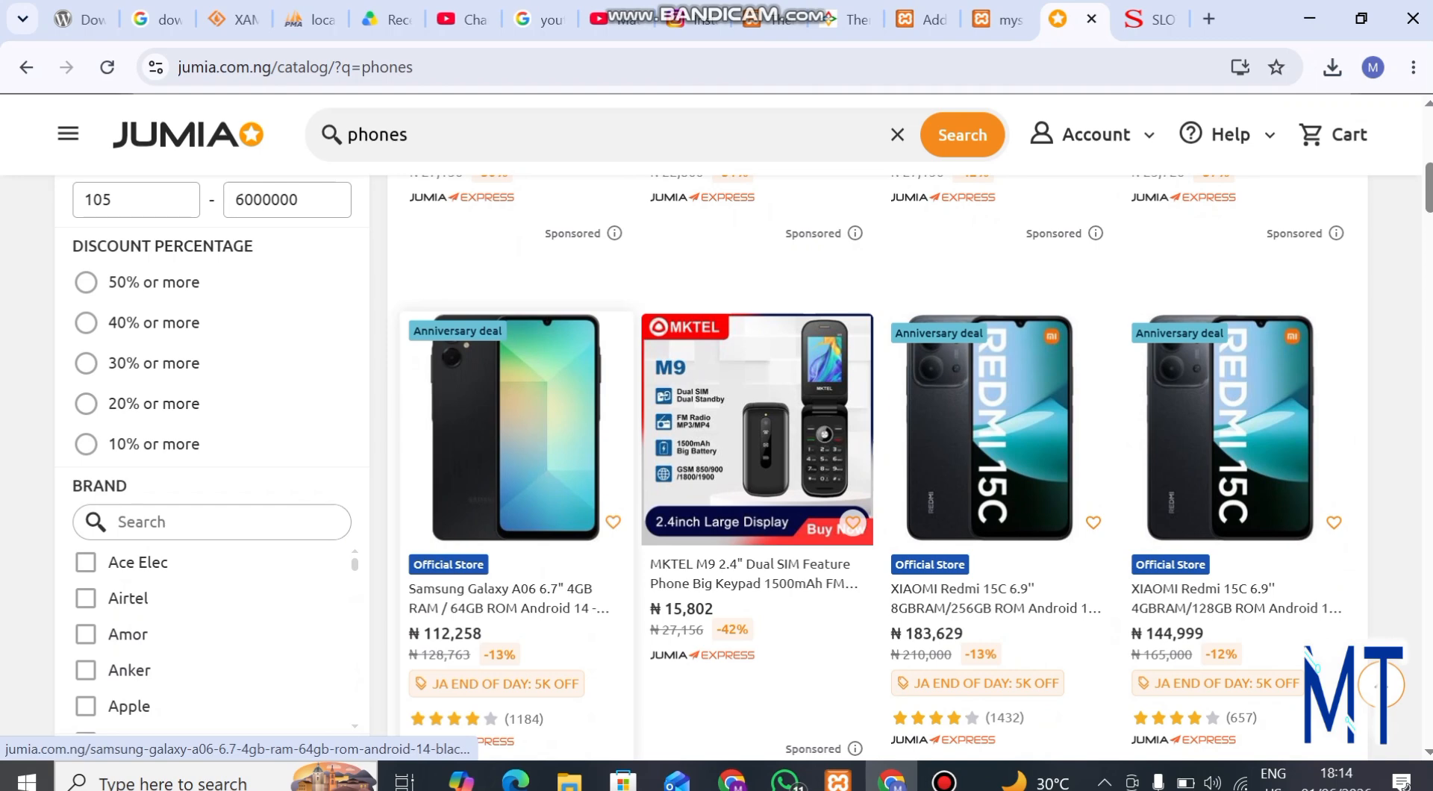
click(508, 598)
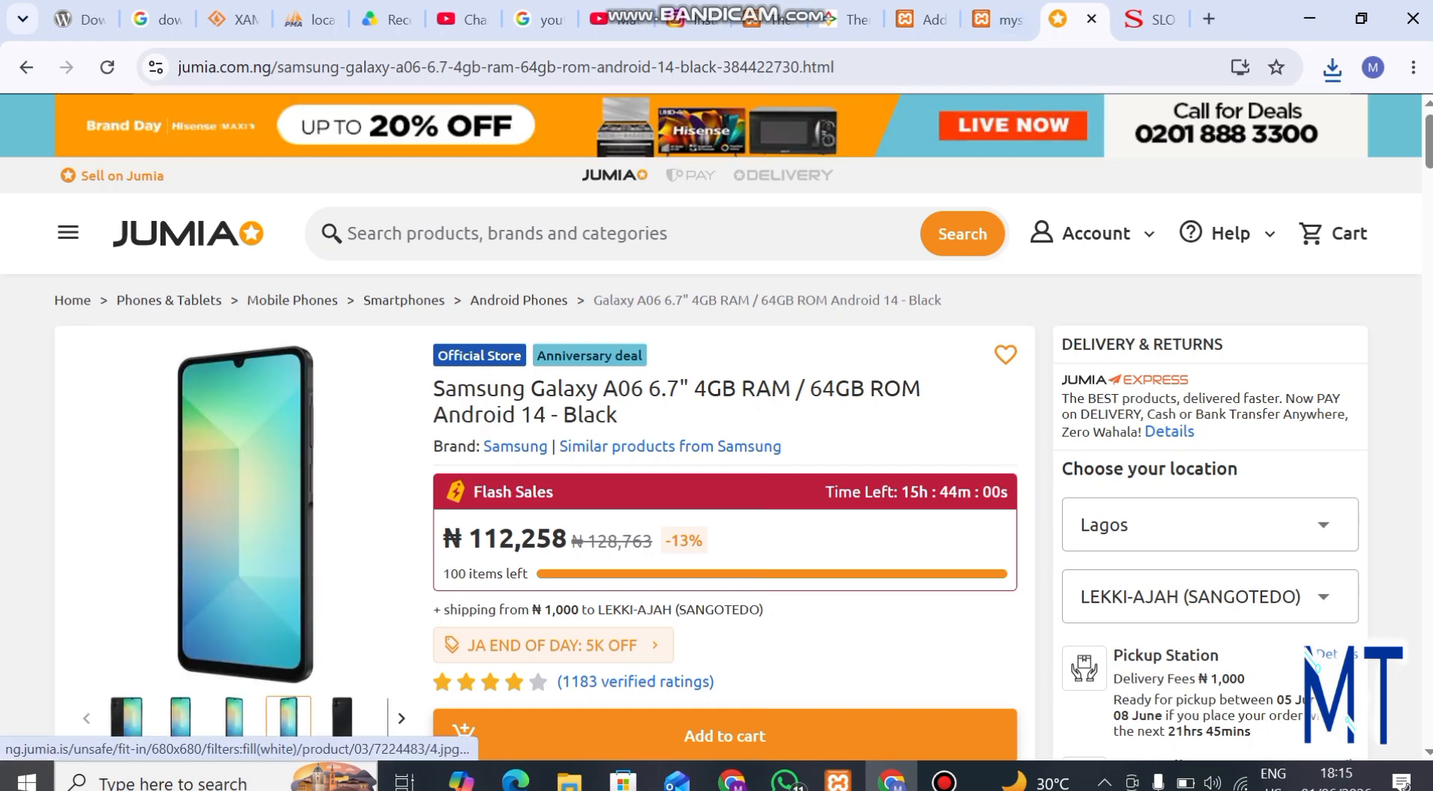
Copy "Samsung Galaxy A06 6.7" from the Jumia product title and paste it as the new store product's name
drag(434, 389, 666, 388)
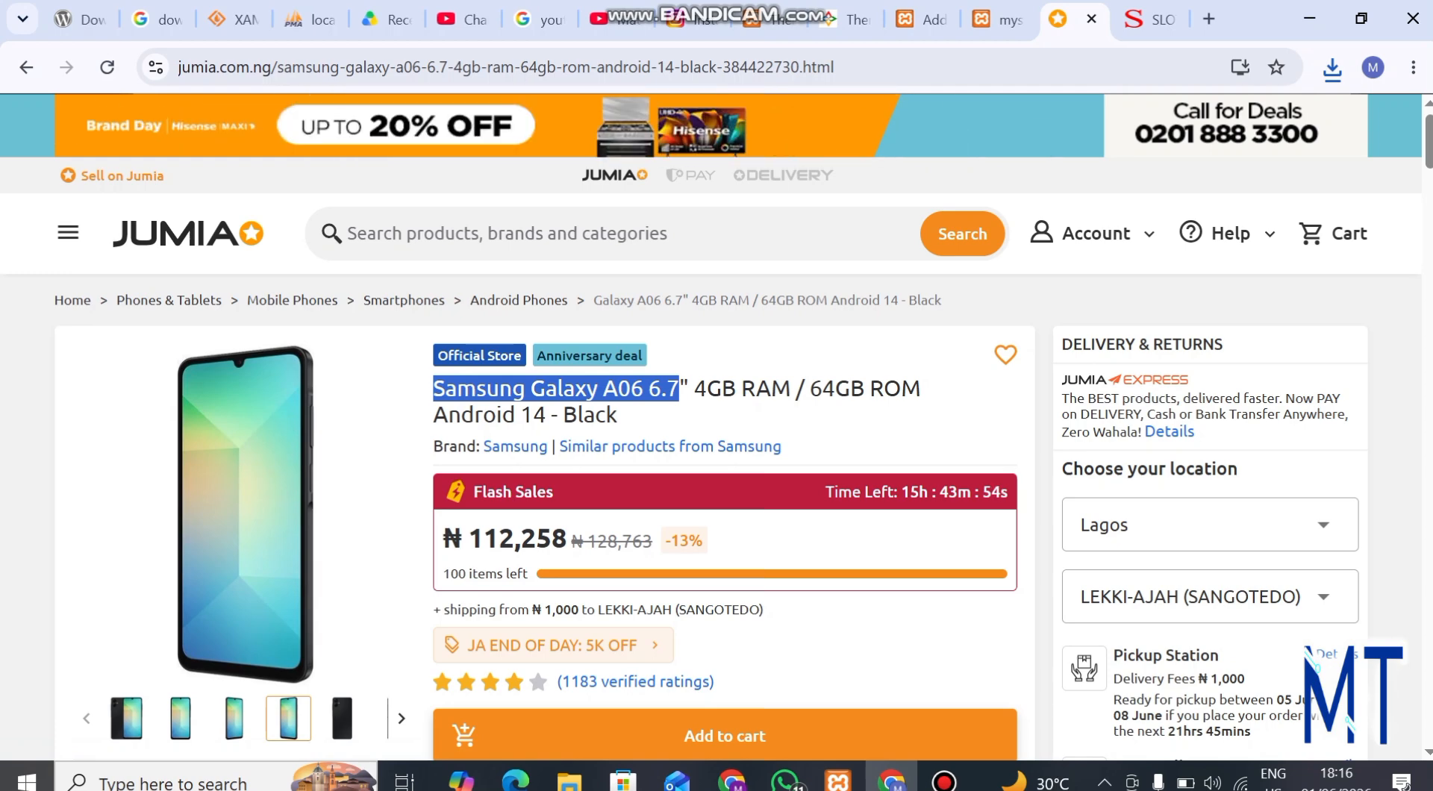
right_click(651, 405)
click(676, 419)
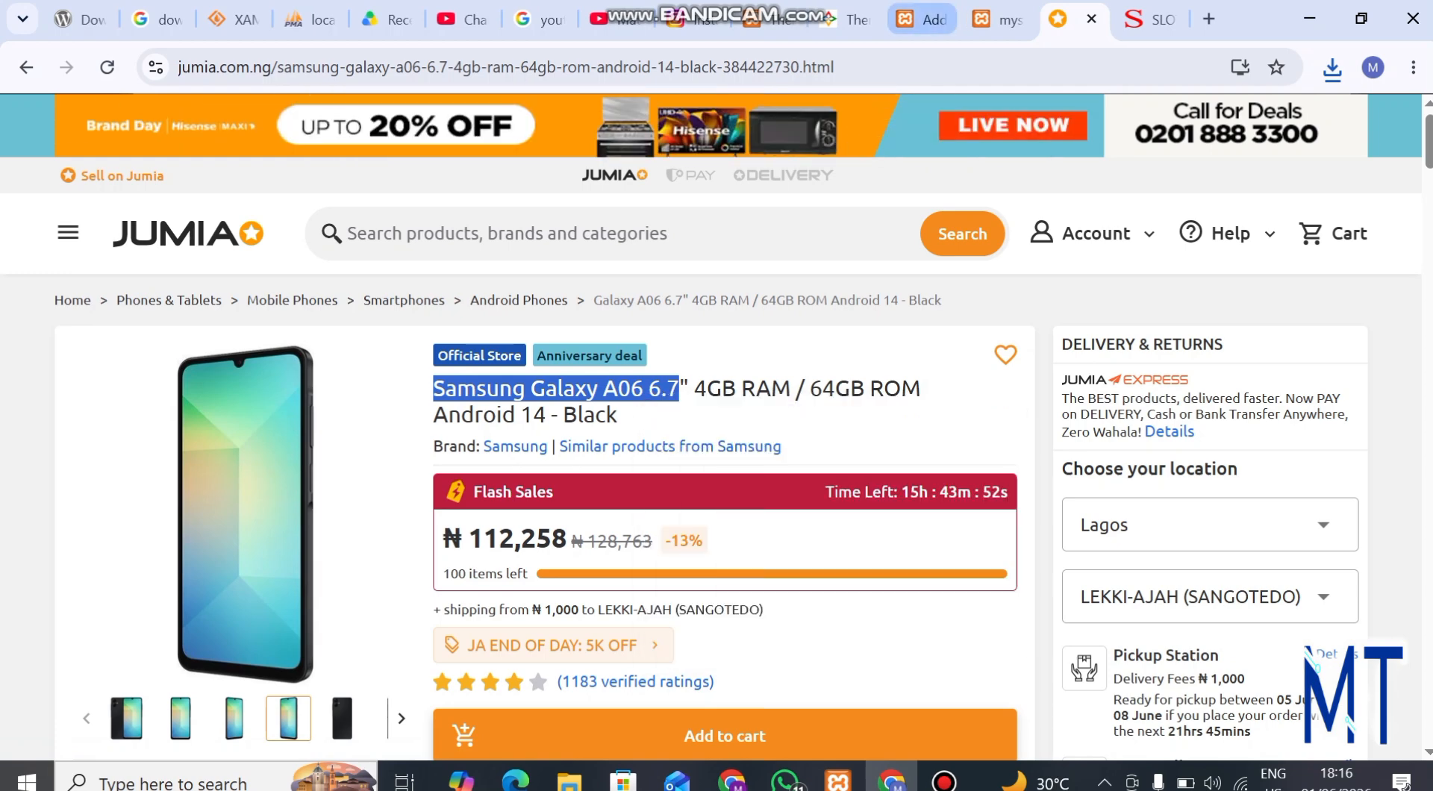
click(921, 19)
key(ctrl+v)
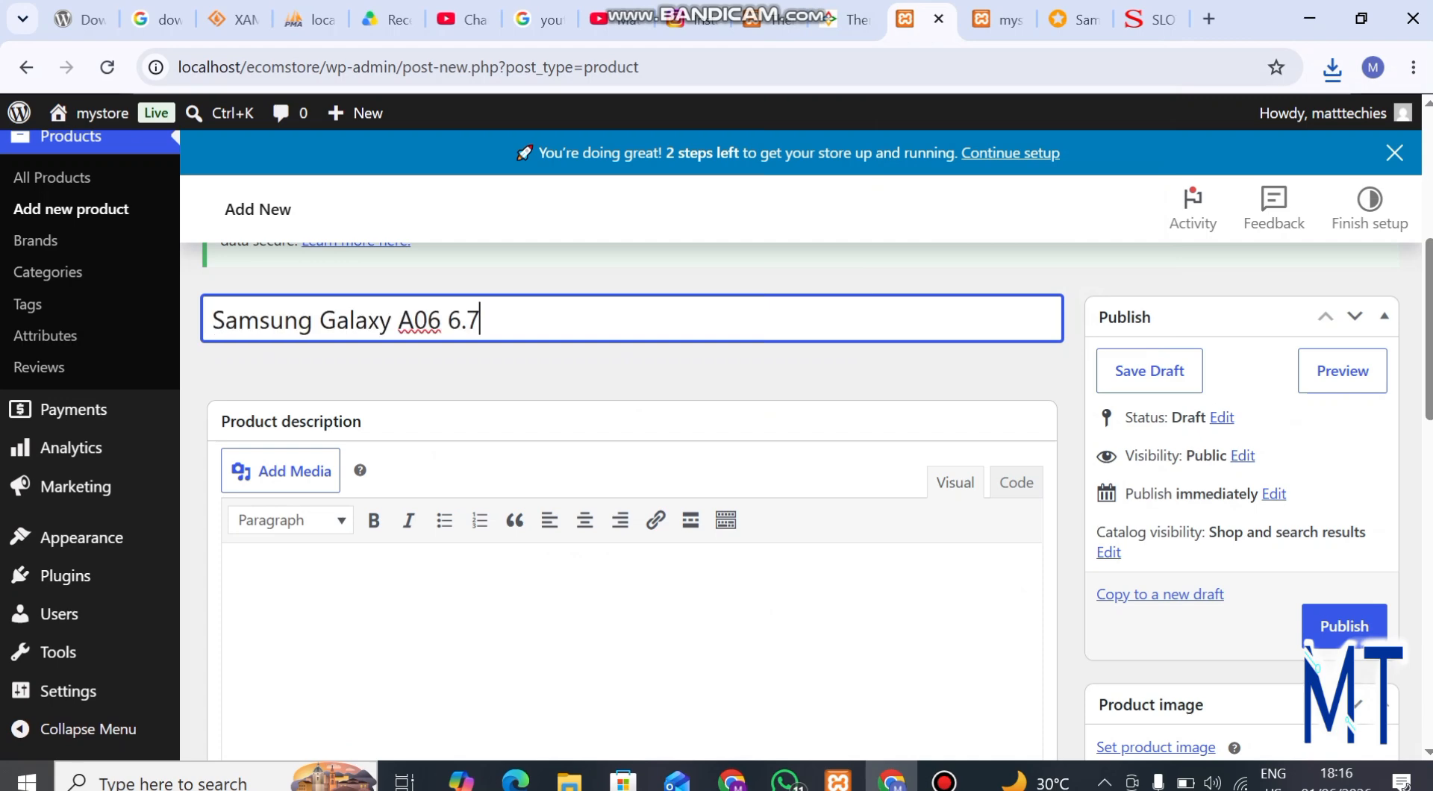
Upload samsung_feature from the Downloads folder and set it as the product image
scroll(814, 493, down, 3)
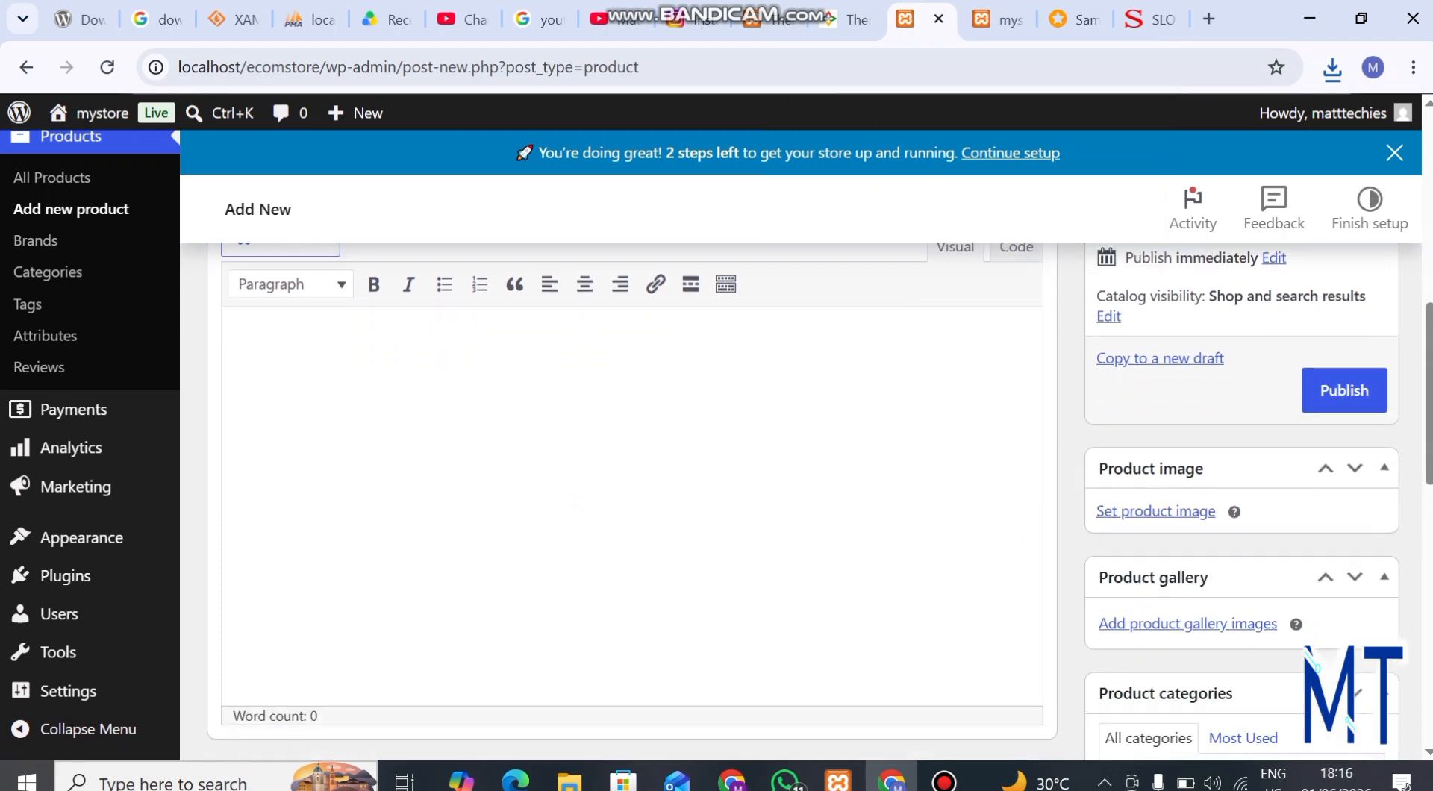
click(1156, 511)
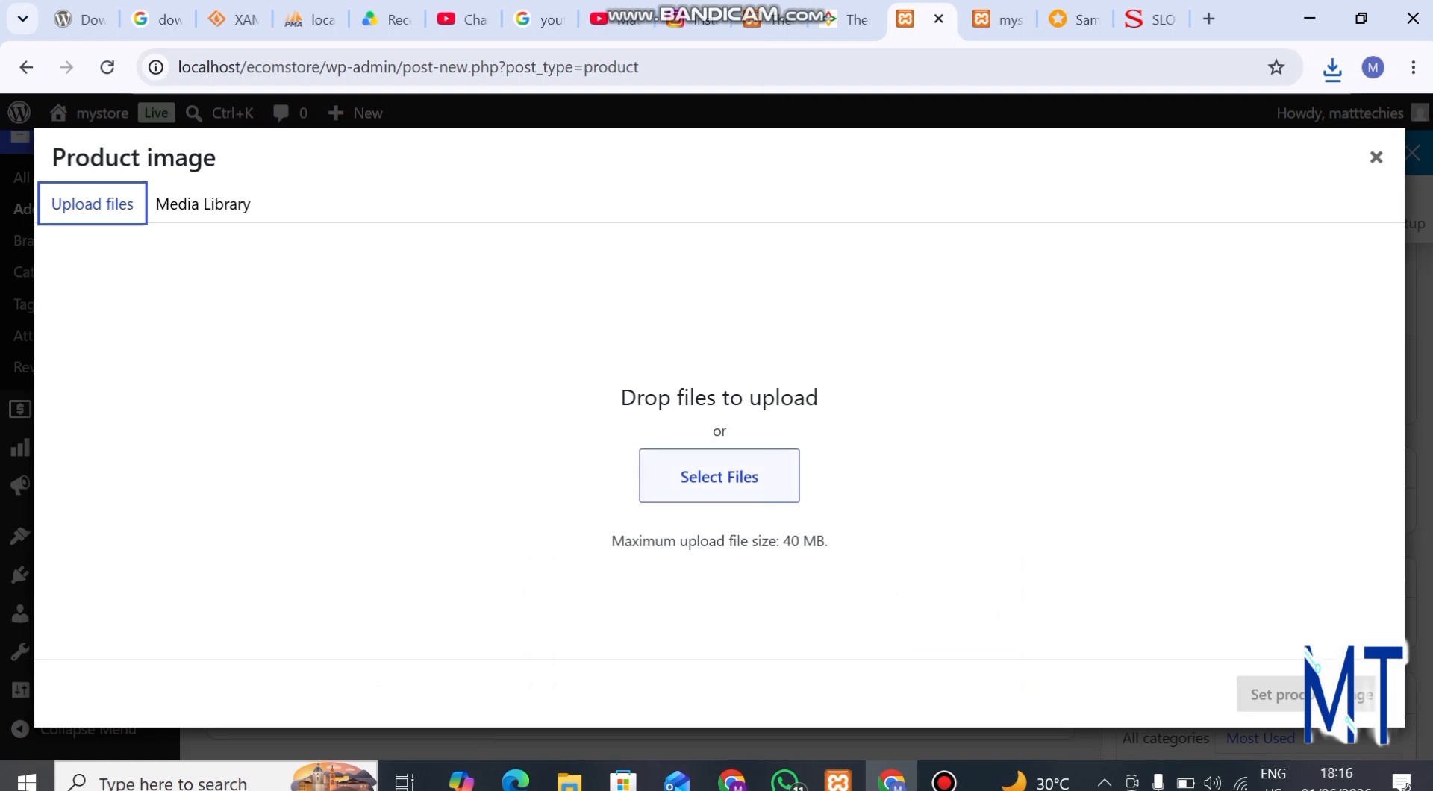
click(719, 477)
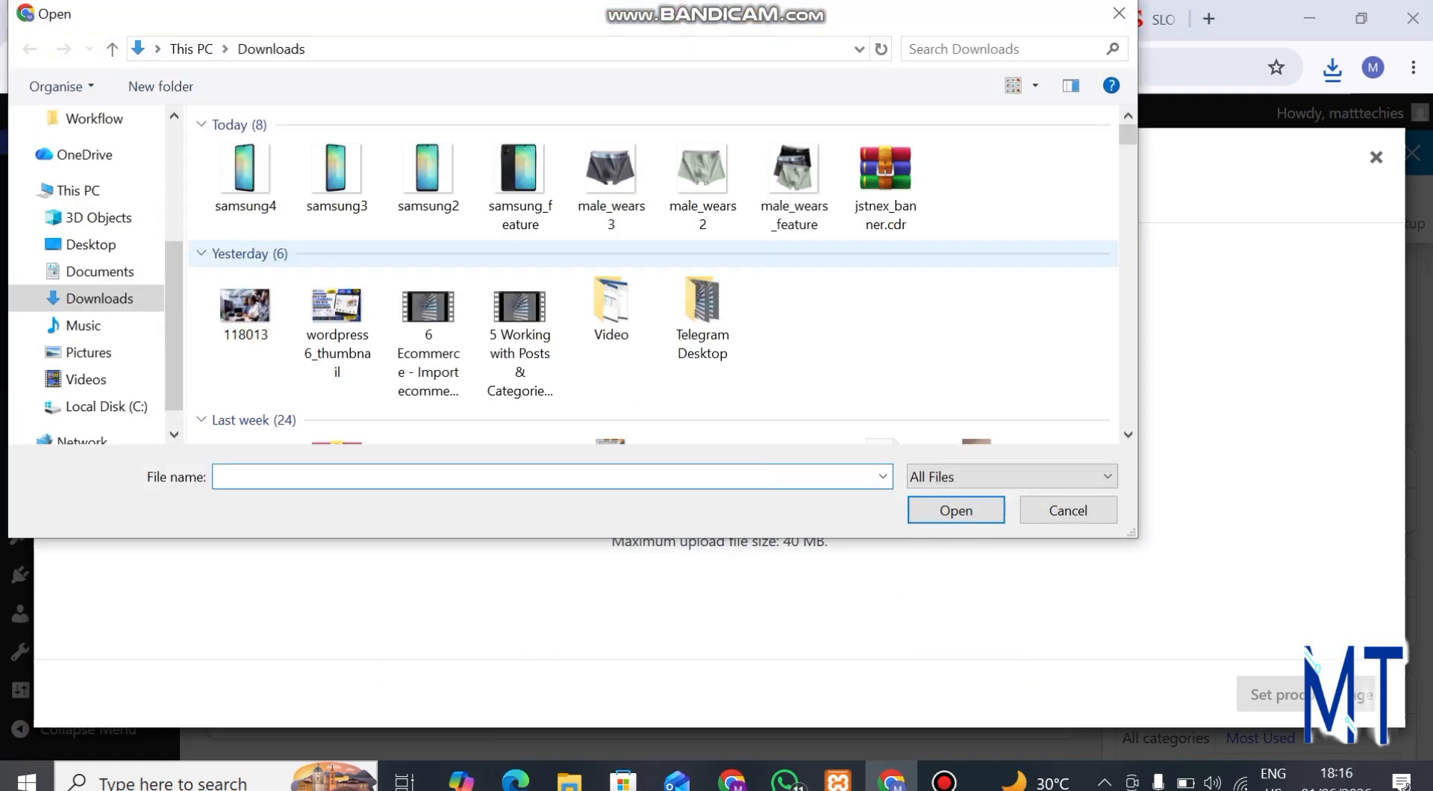
click(520, 189)
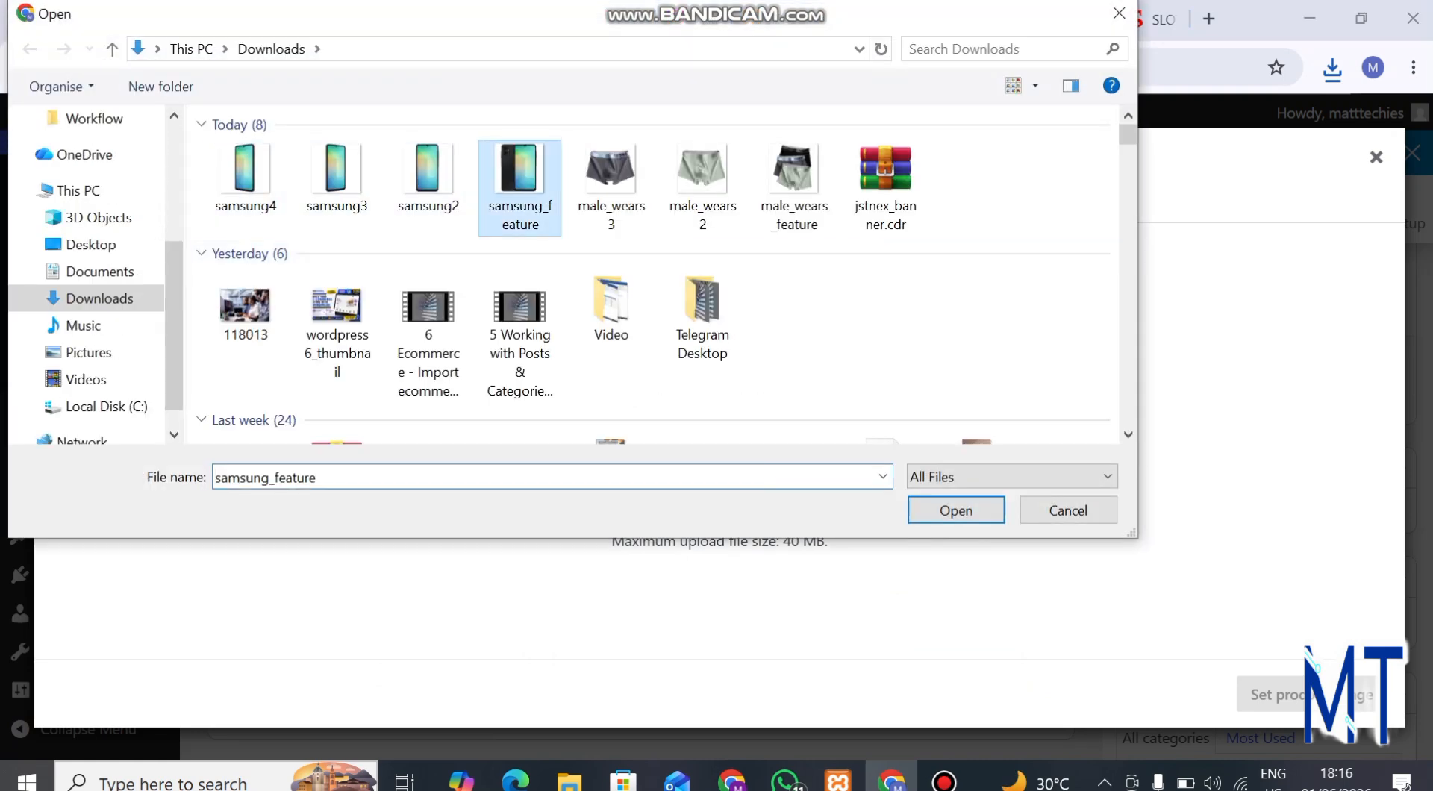
click(957, 510)
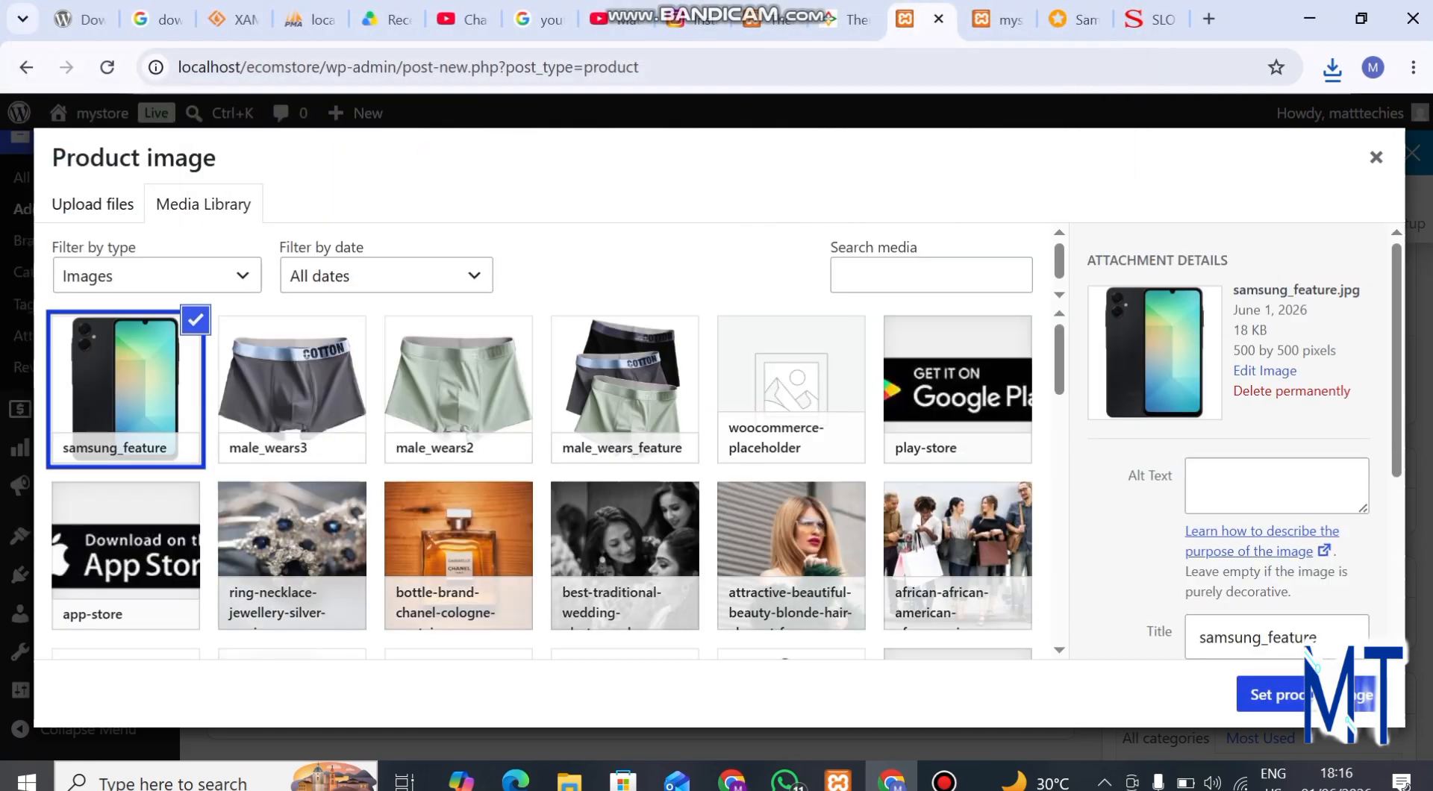
click(1273, 694)
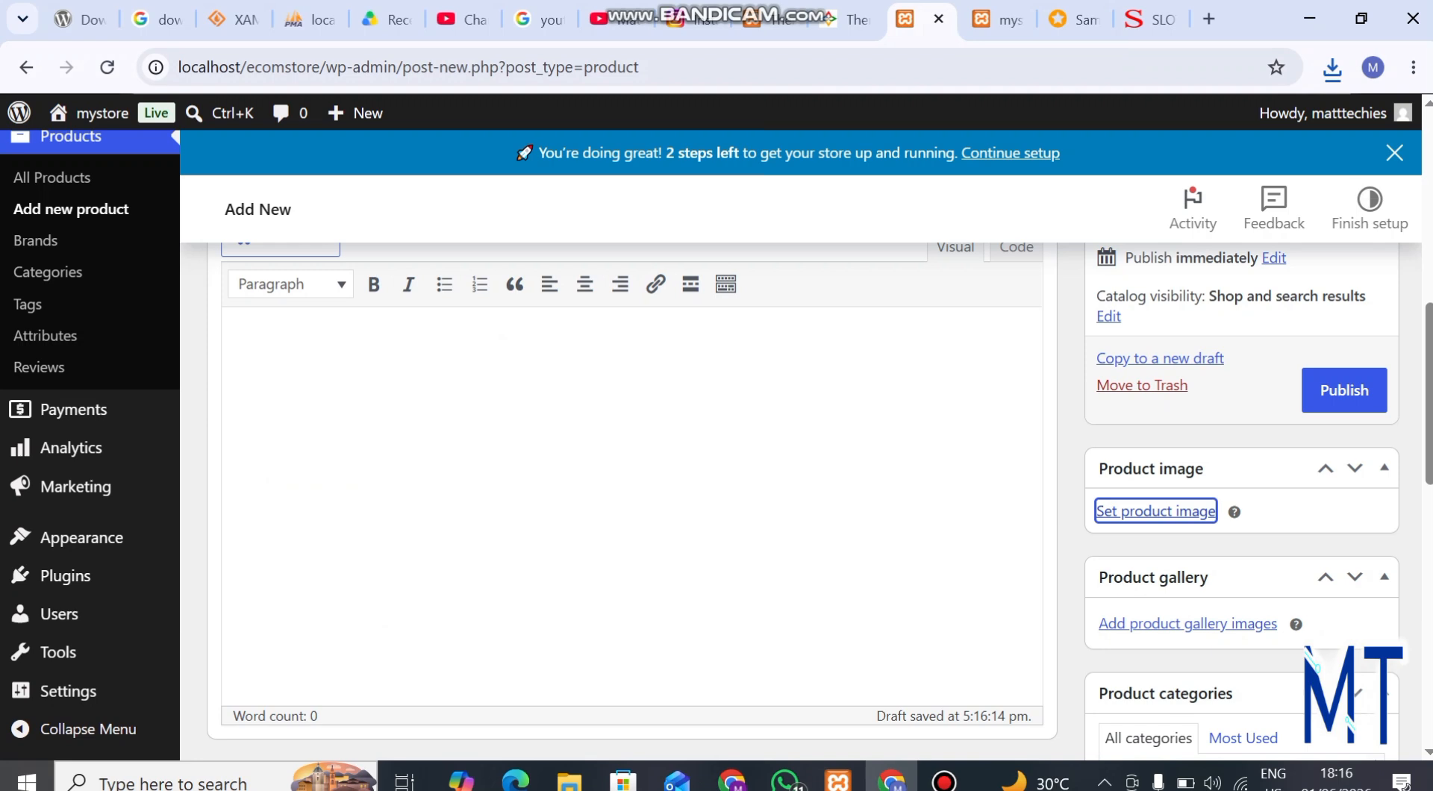
Upload samsung2 from the Downloads folder and add it to the product gallery
scroll(1241, 597, down, 4)
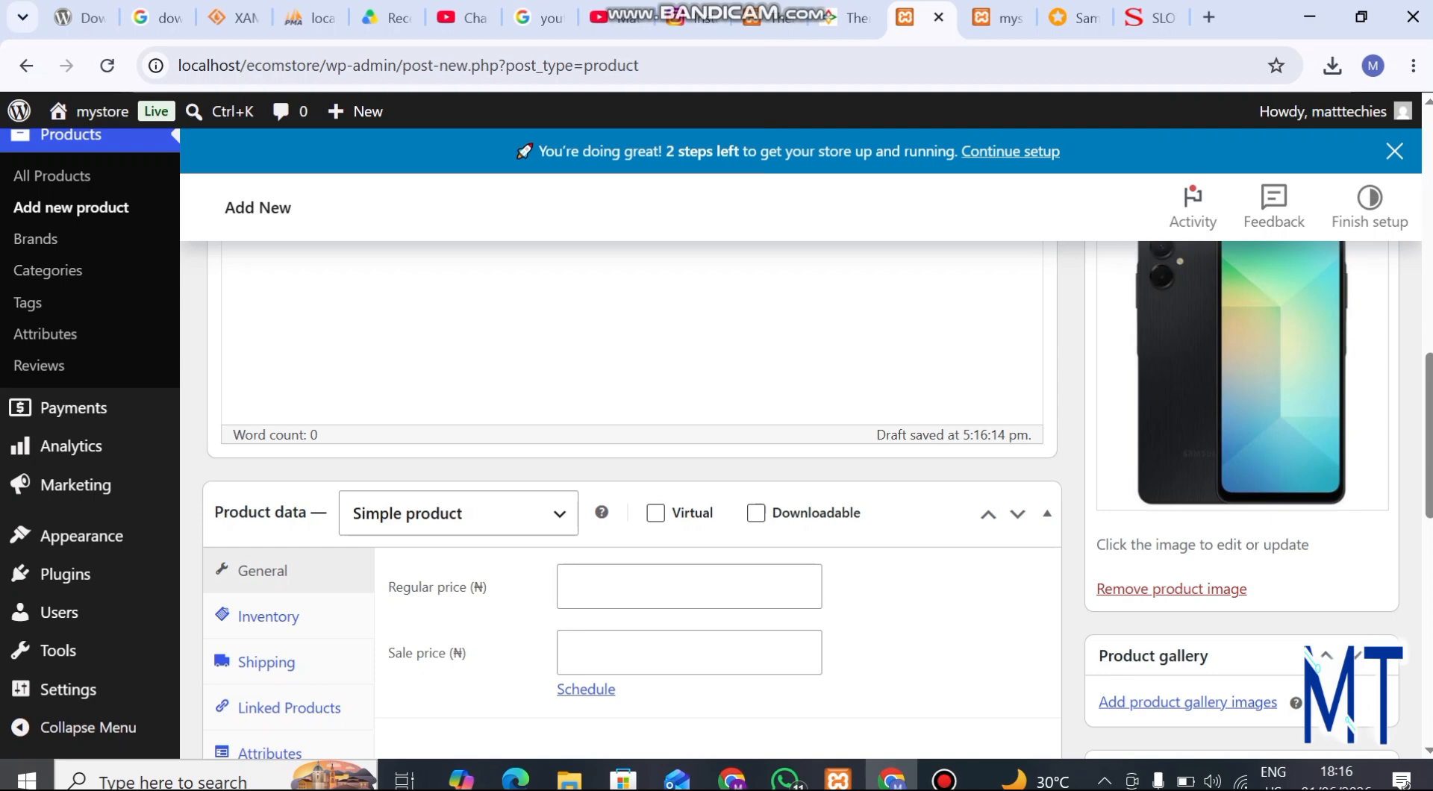
scroll(800, 500, down, 1)
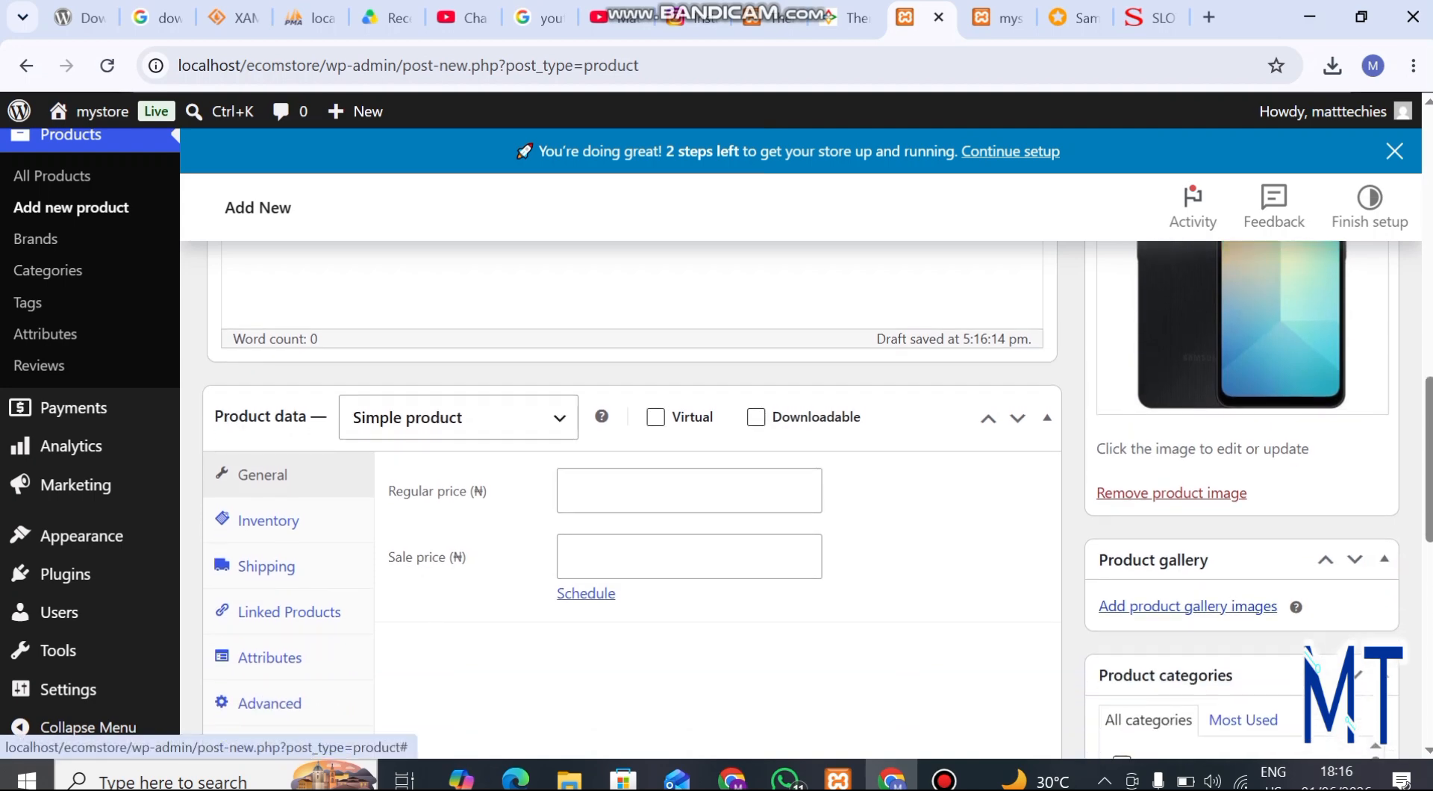
click(1188, 606)
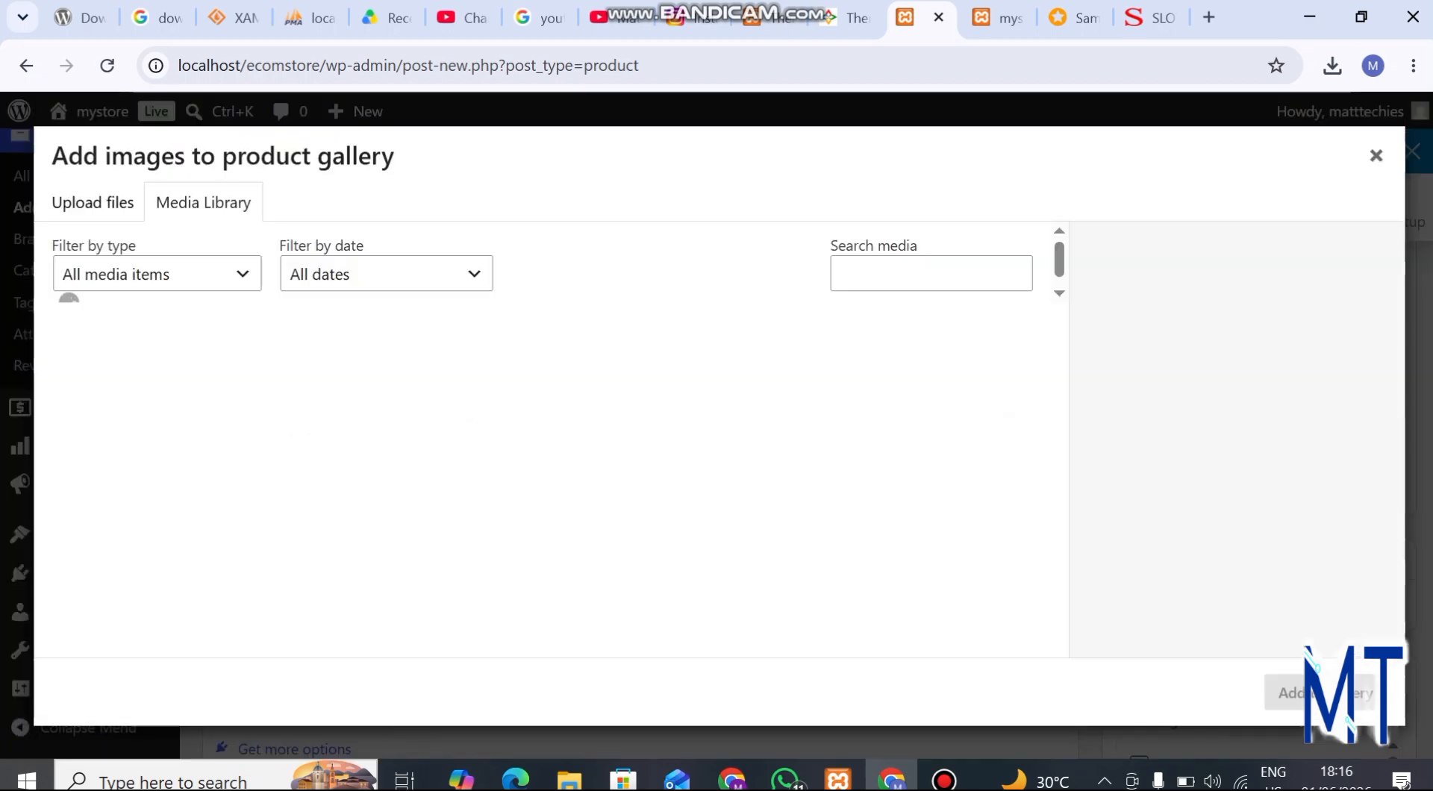
click(92, 202)
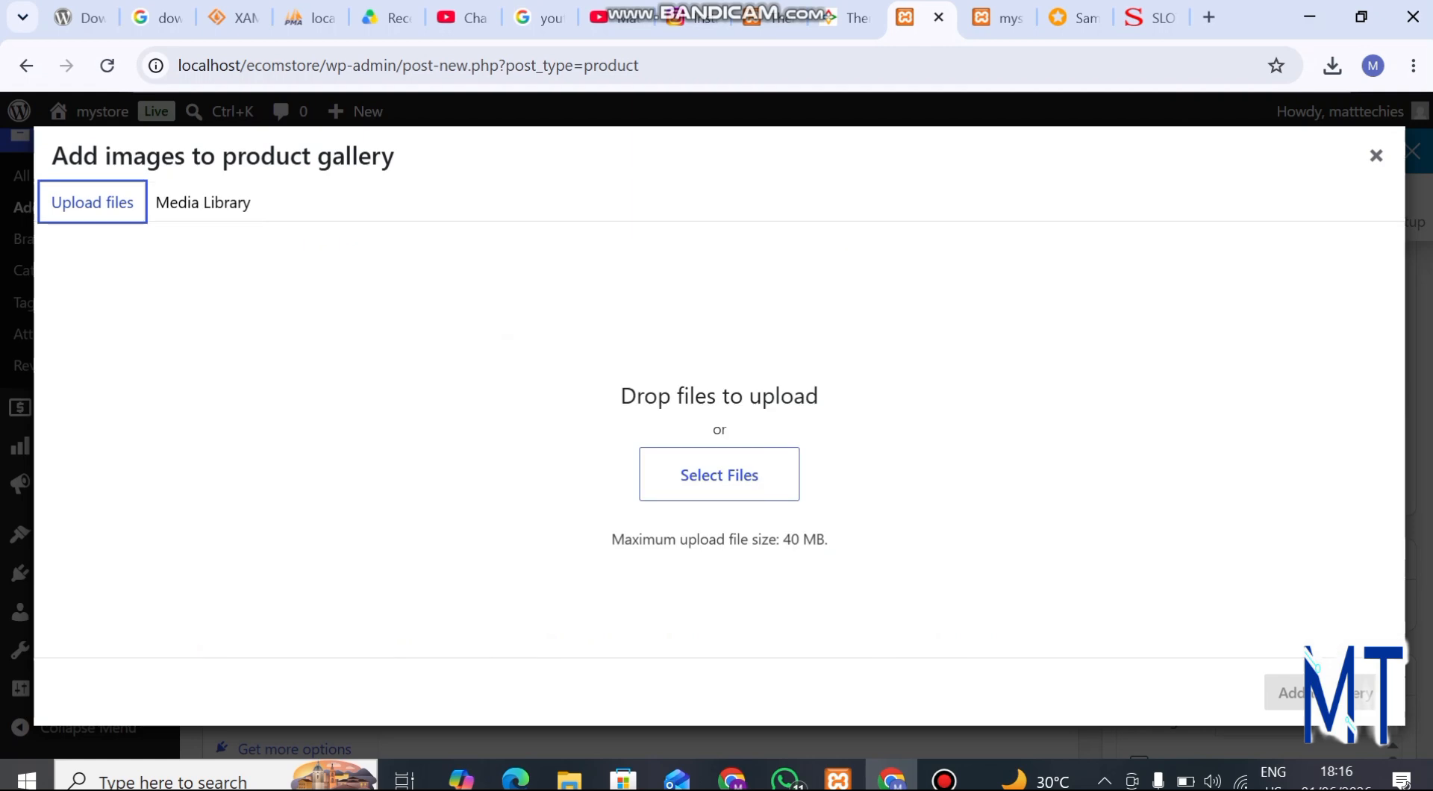
click(719, 475)
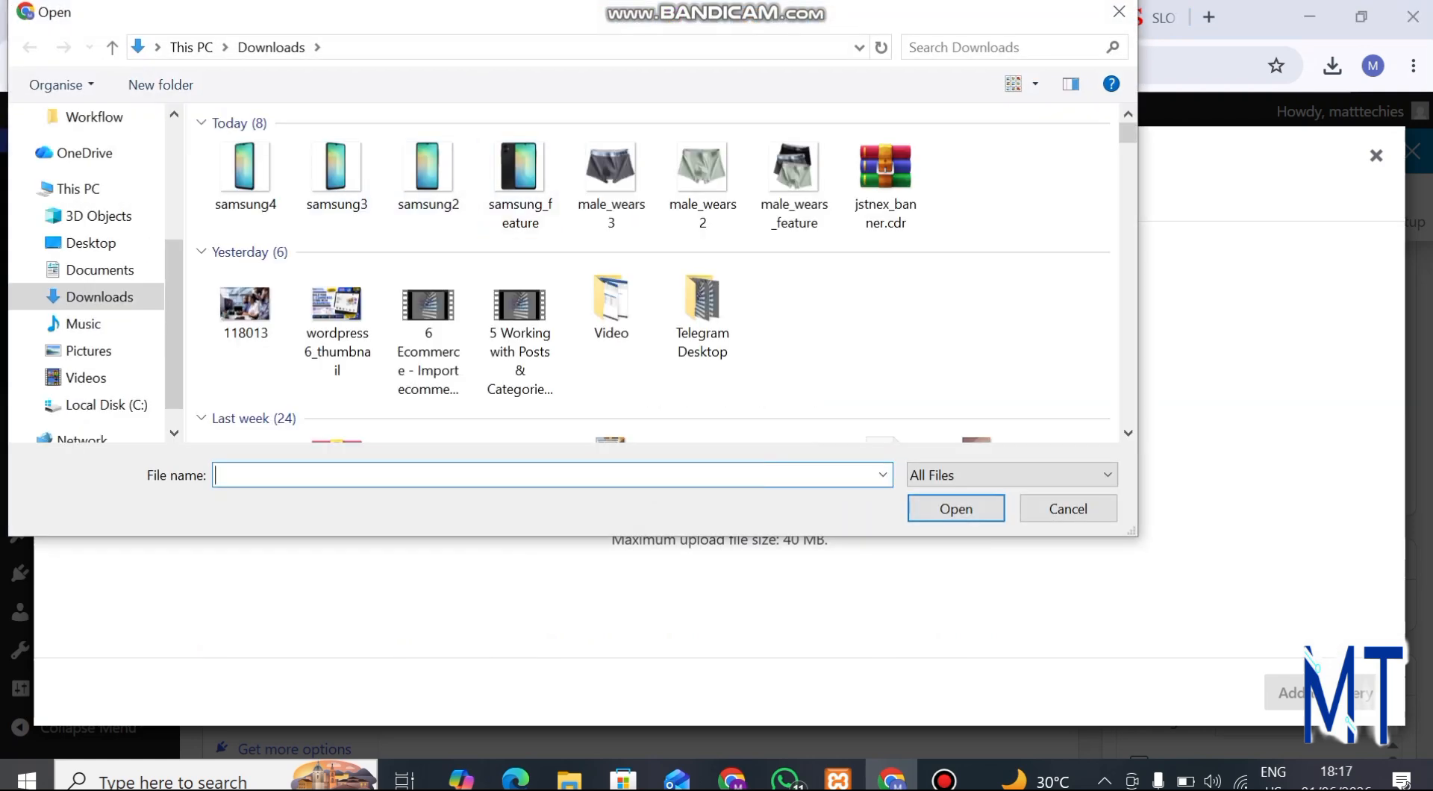
click(428, 178)
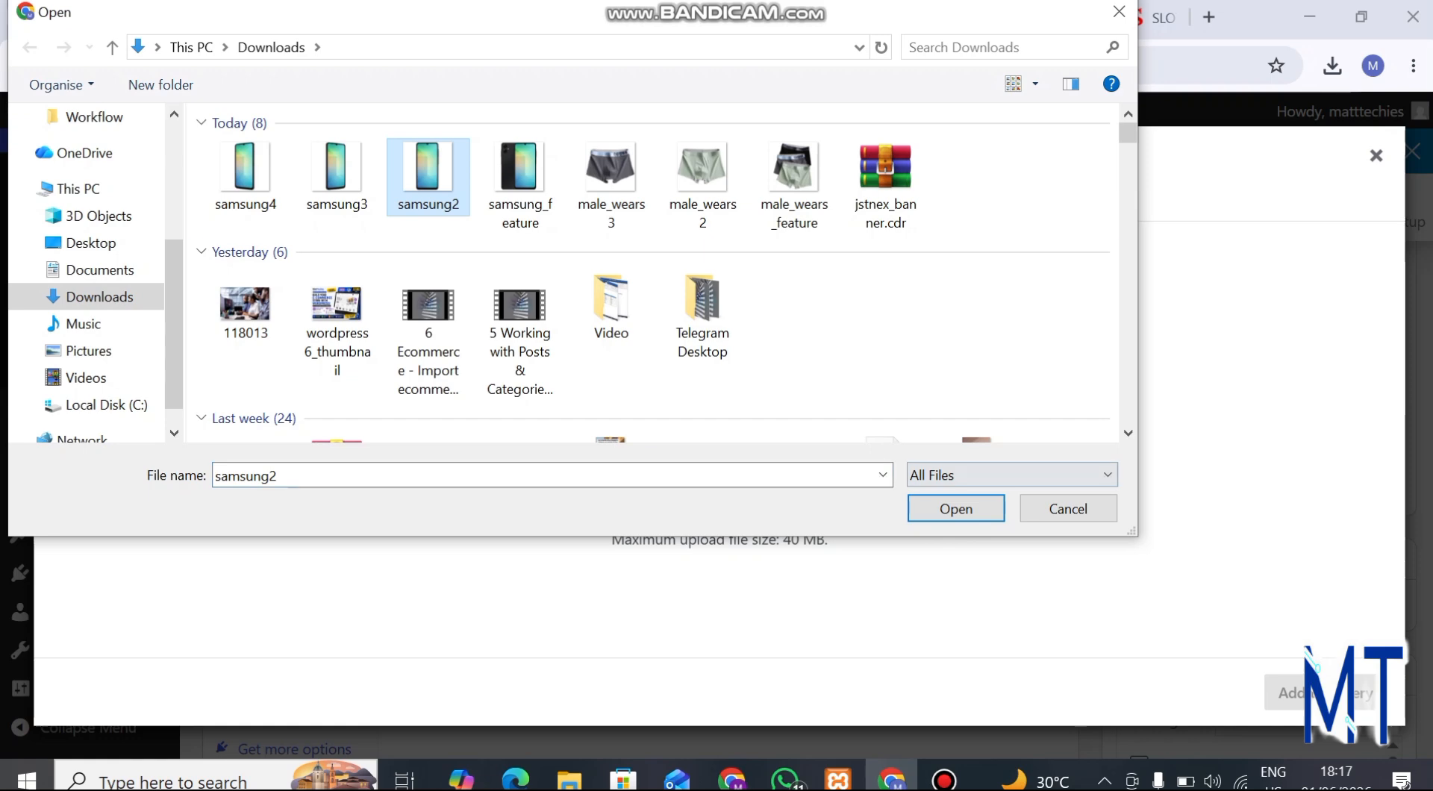
click(957, 508)
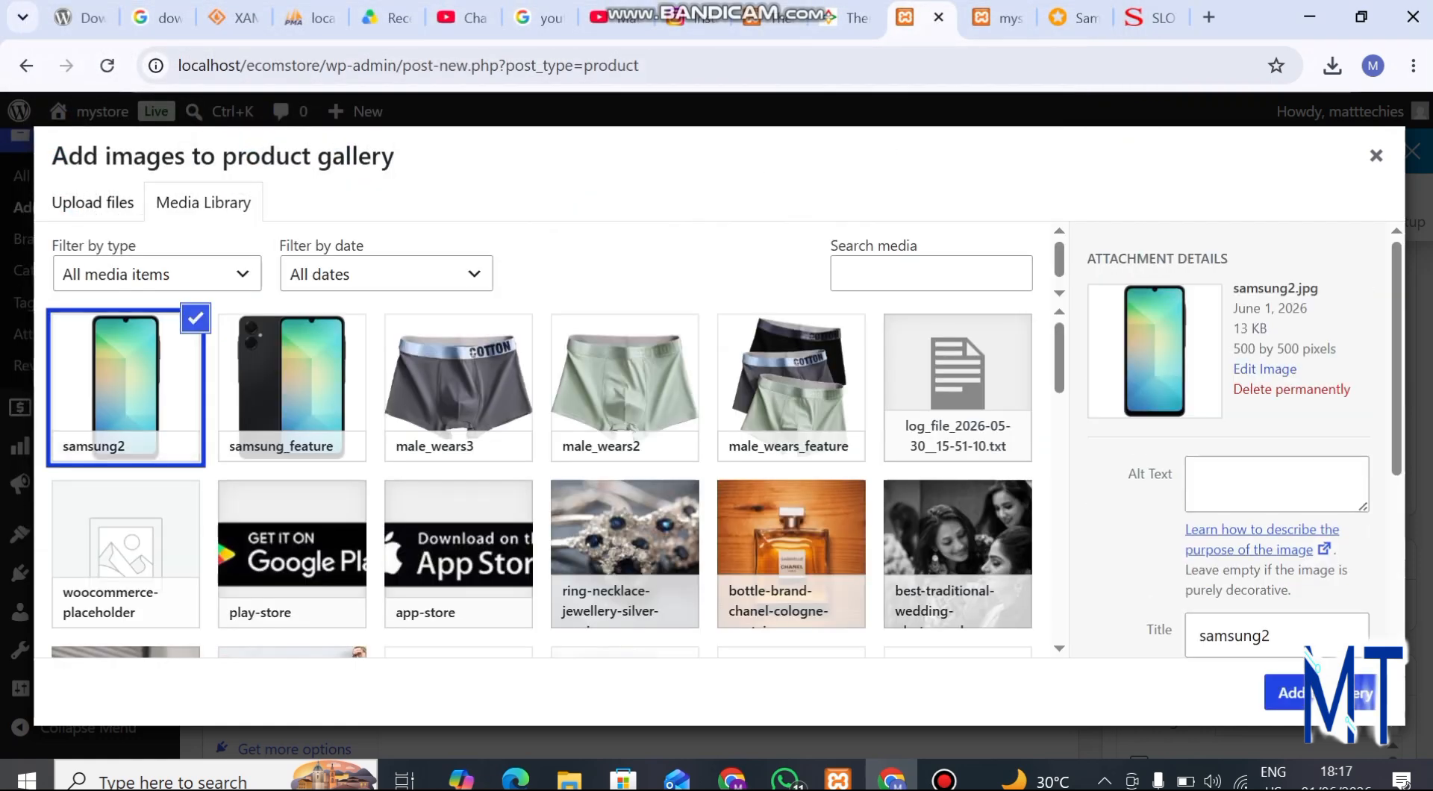
click(1285, 693)
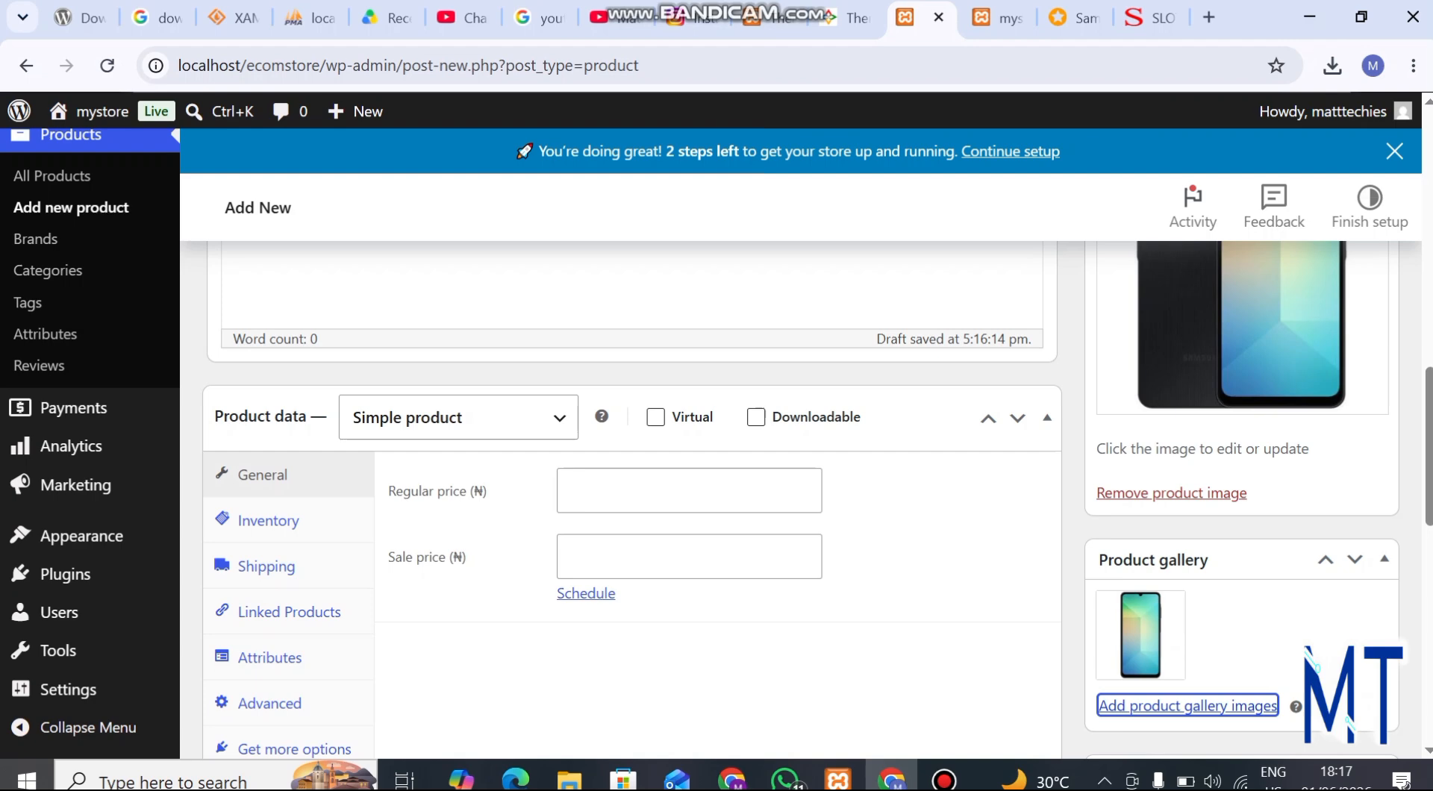
Upload samsung3 from the Downloads folder and add it to the product gallery
click(1187, 705)
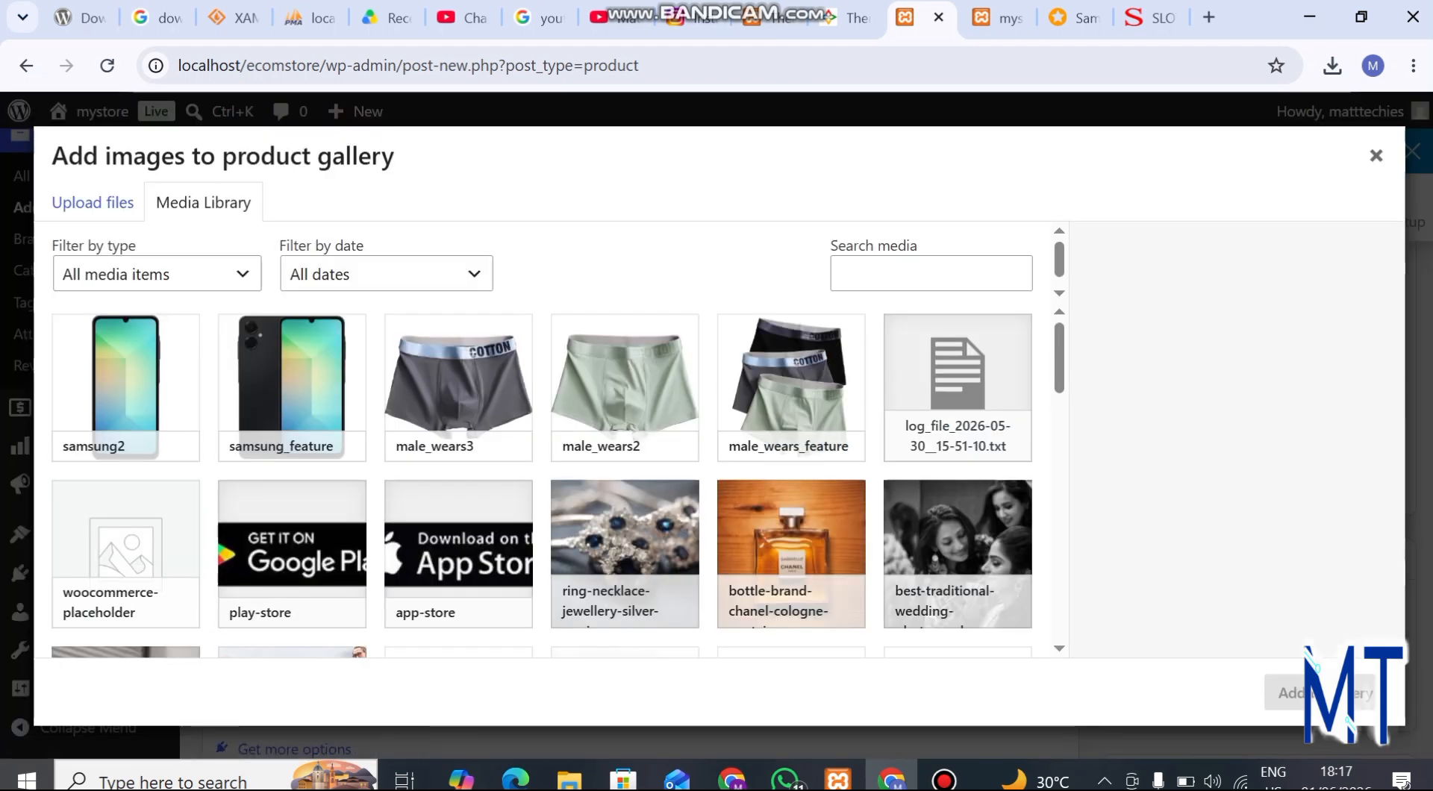
click(93, 202)
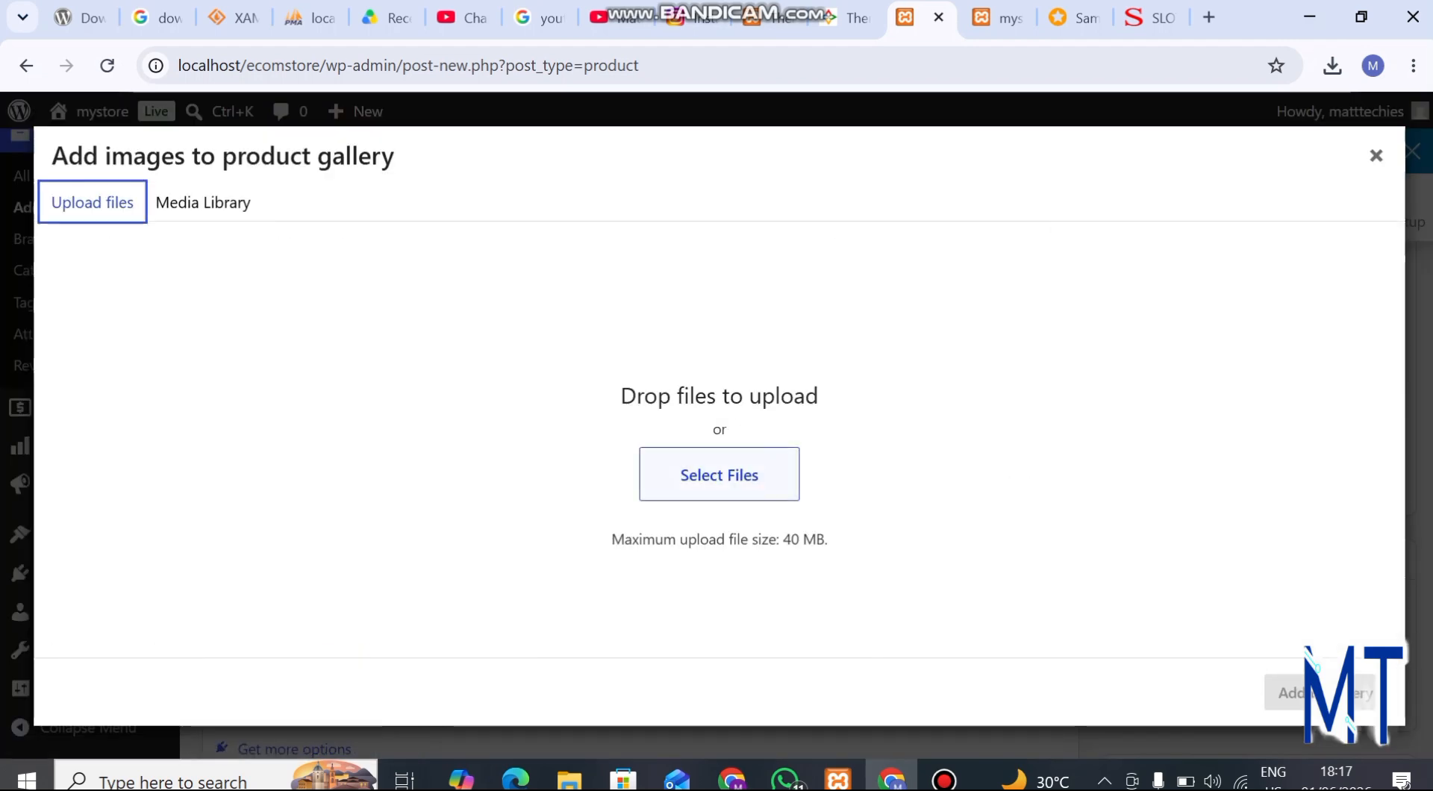
click(719, 474)
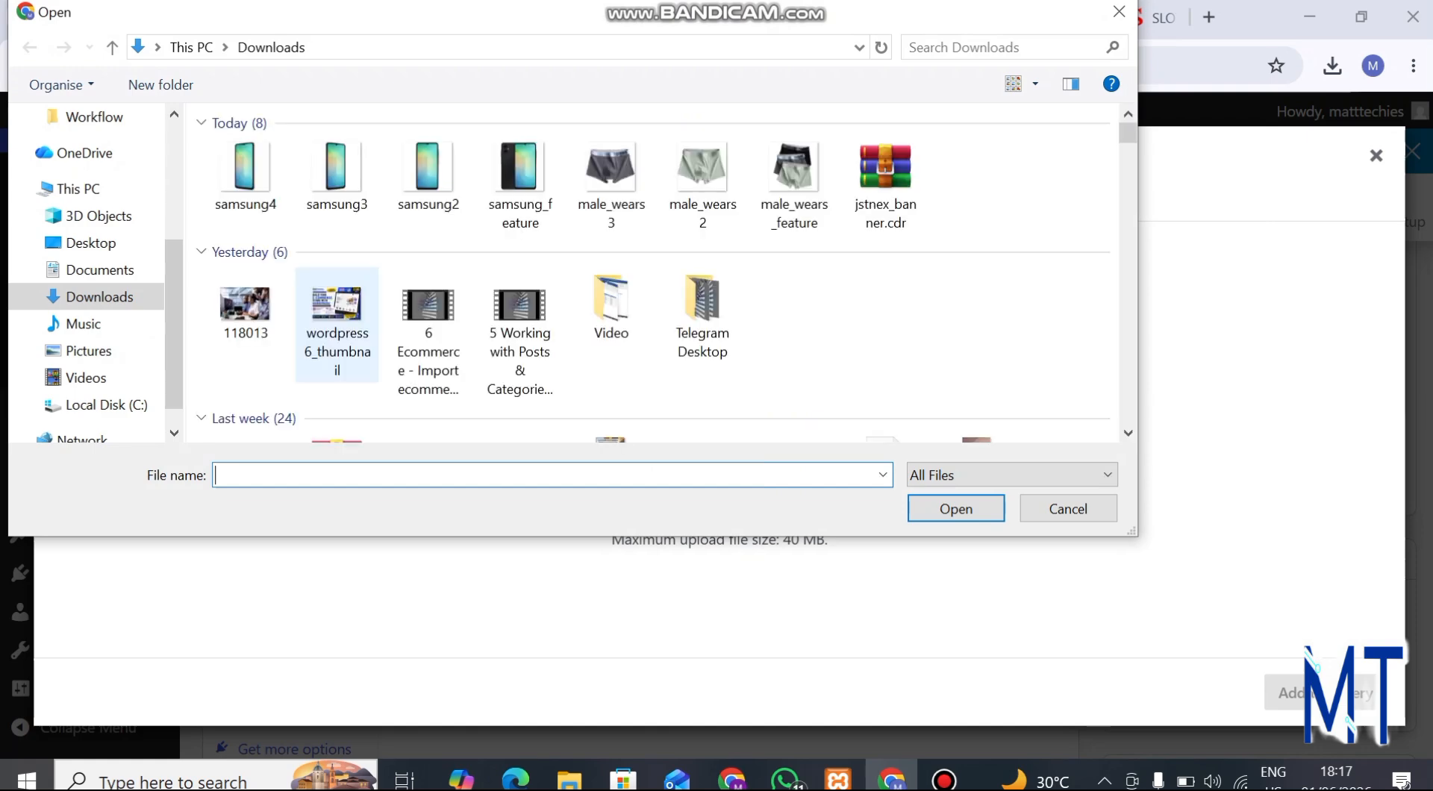
click(336, 177)
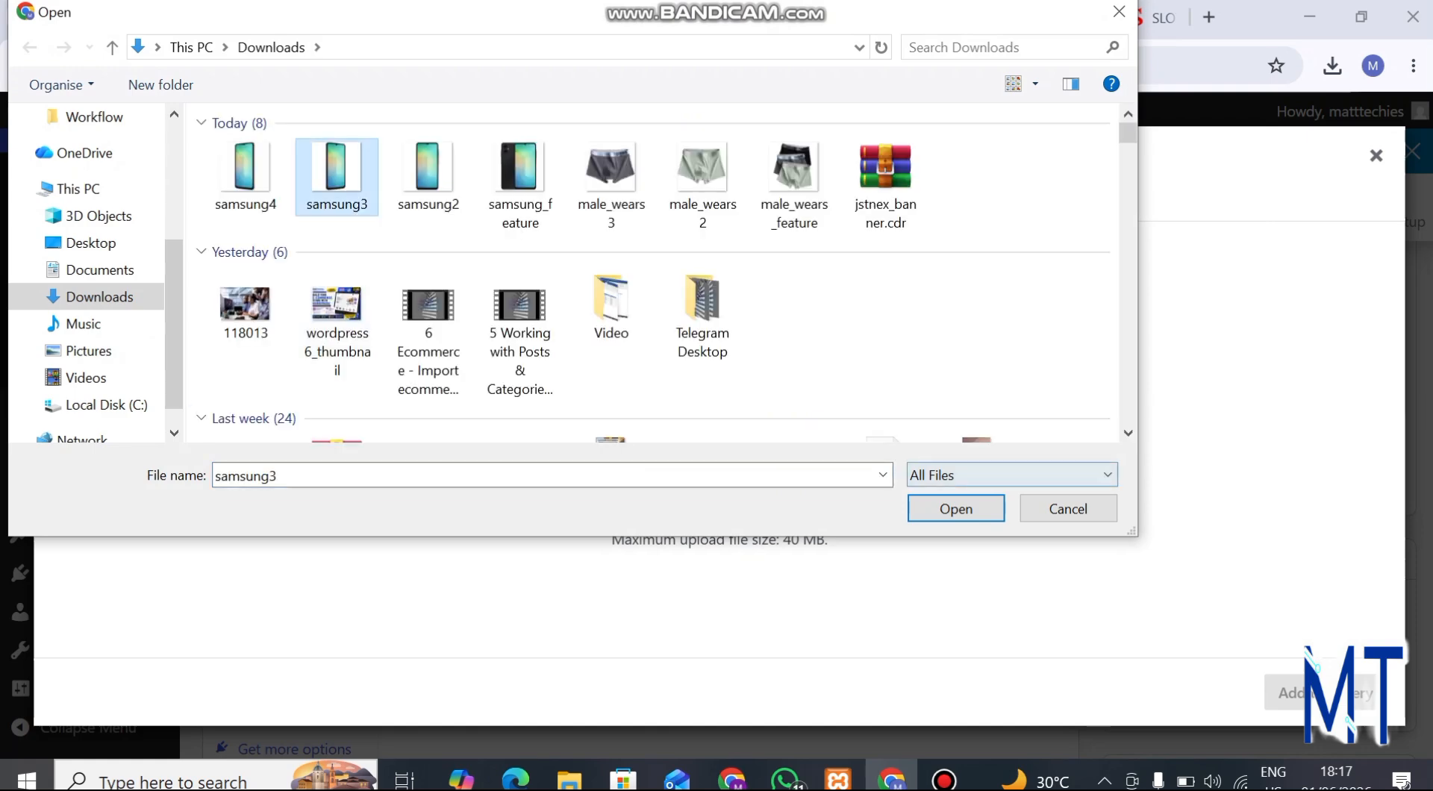
click(956, 509)
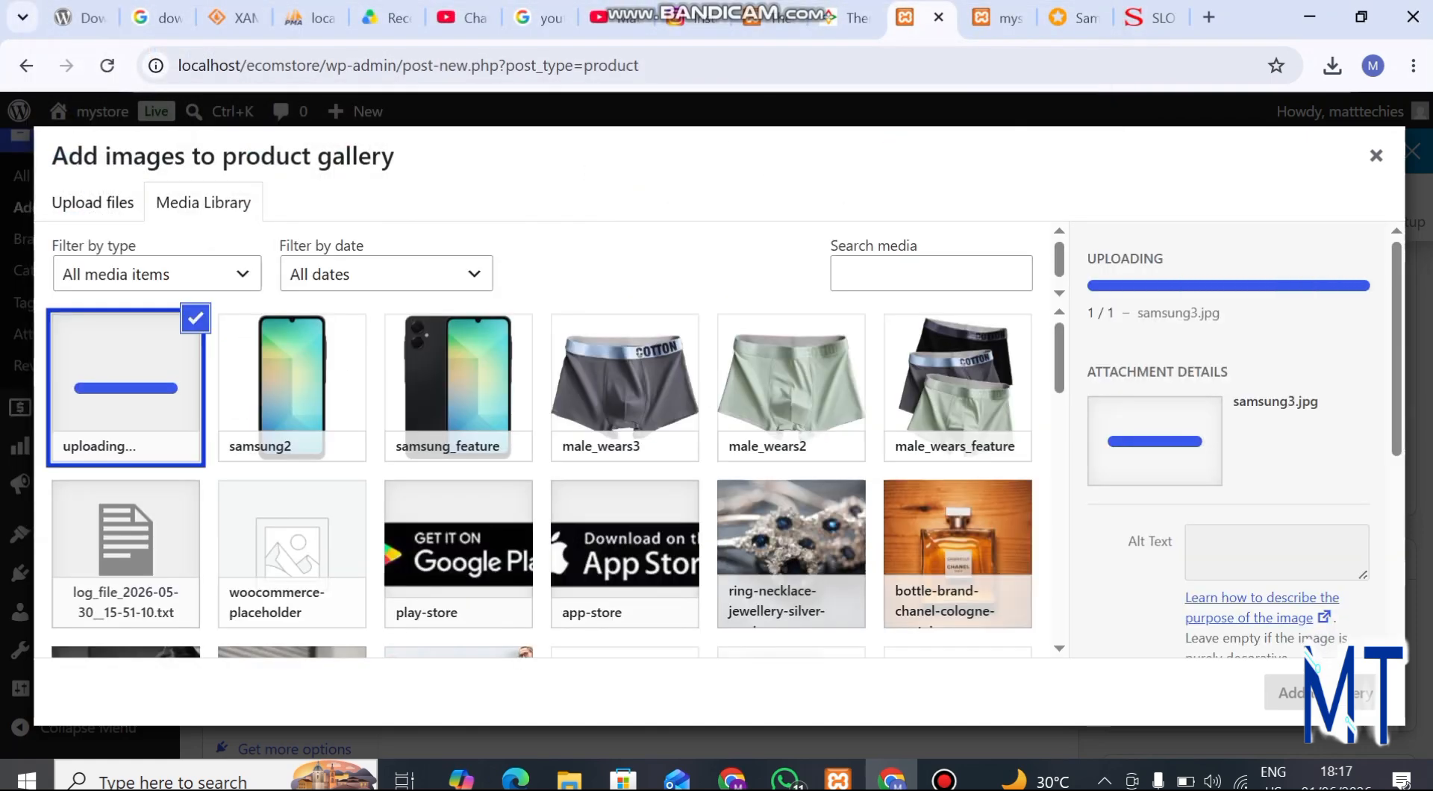
click(1292, 692)
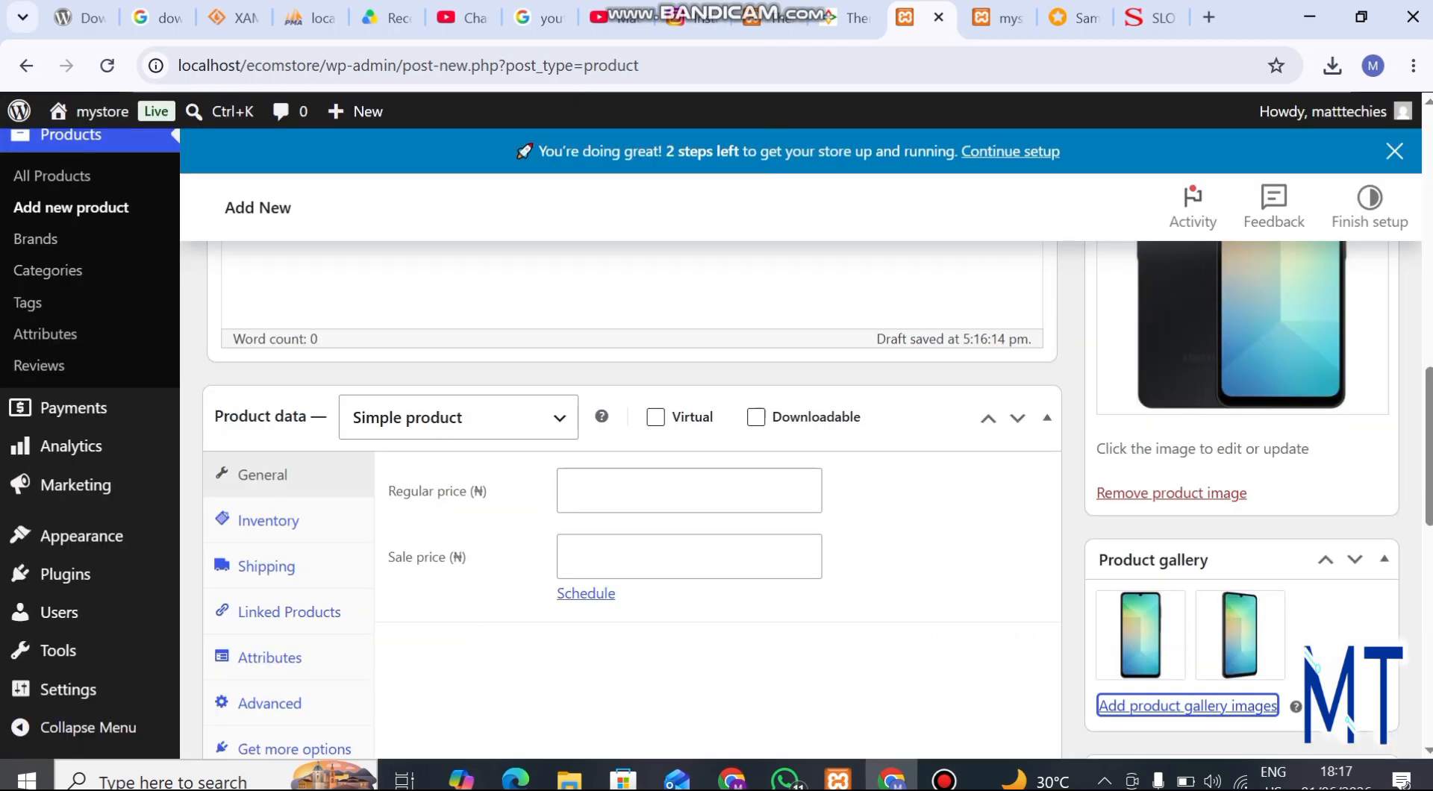
Upload samsung4 from the Downloads folder and add it to the product gallery
click(1187, 705)
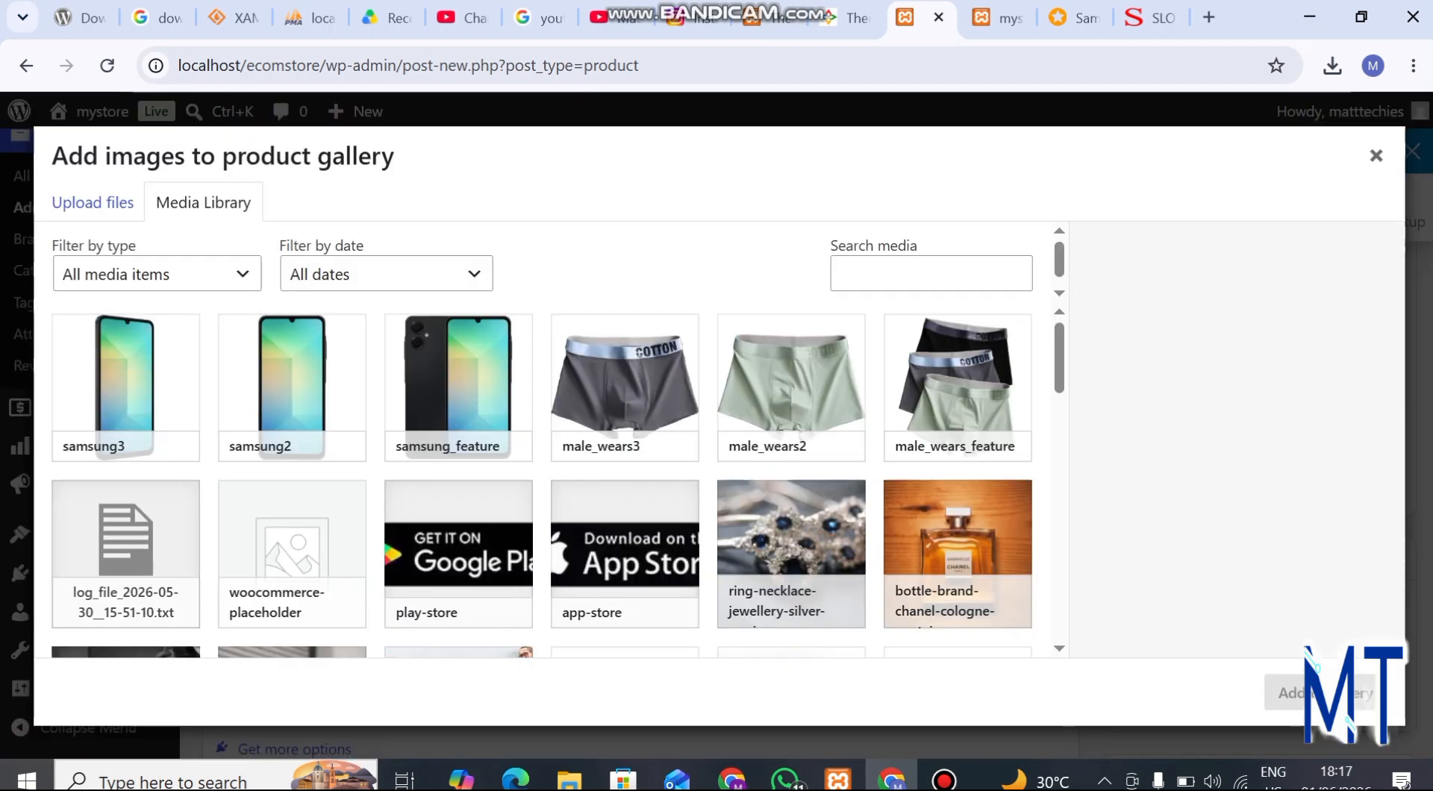
click(92, 202)
click(719, 475)
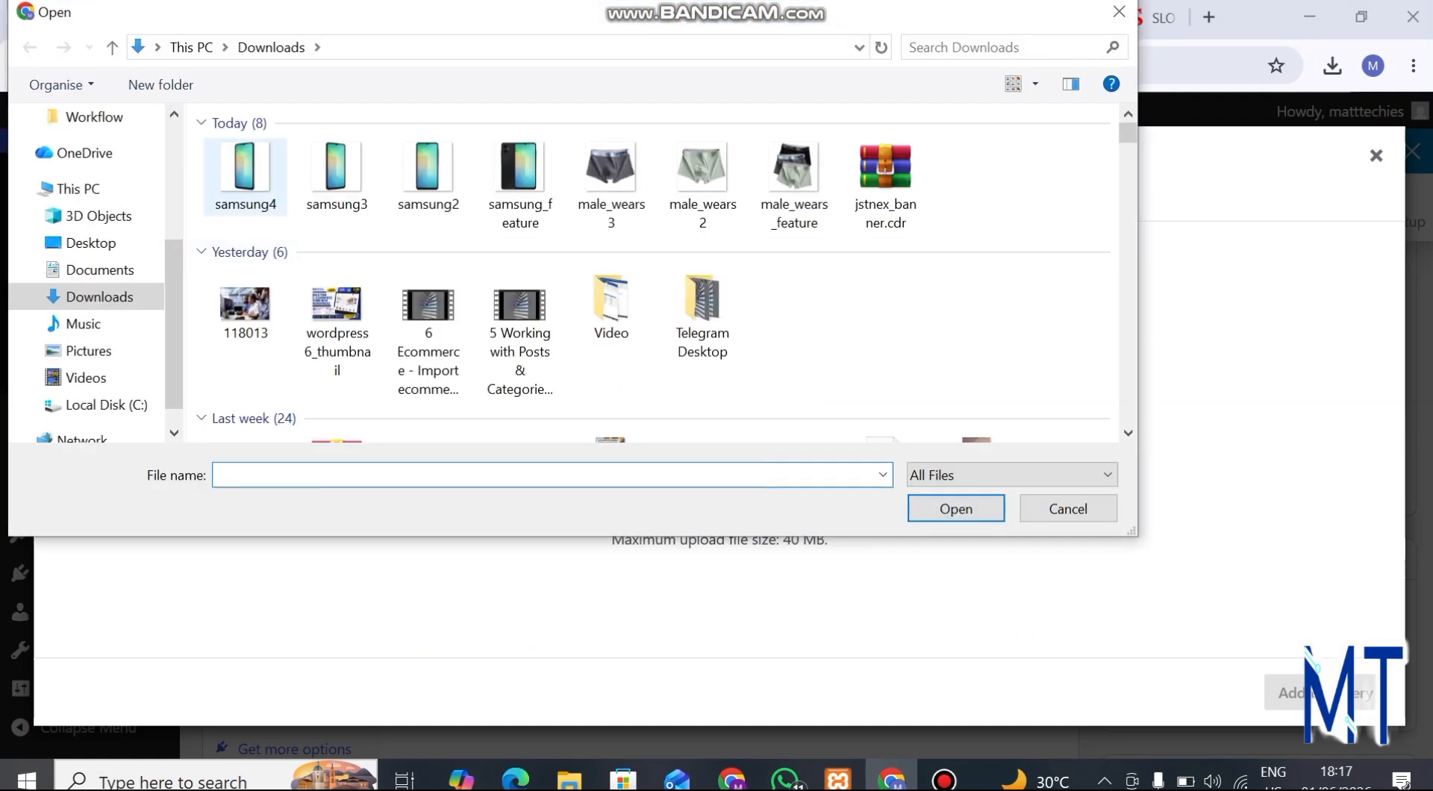
click(245, 177)
click(956, 508)
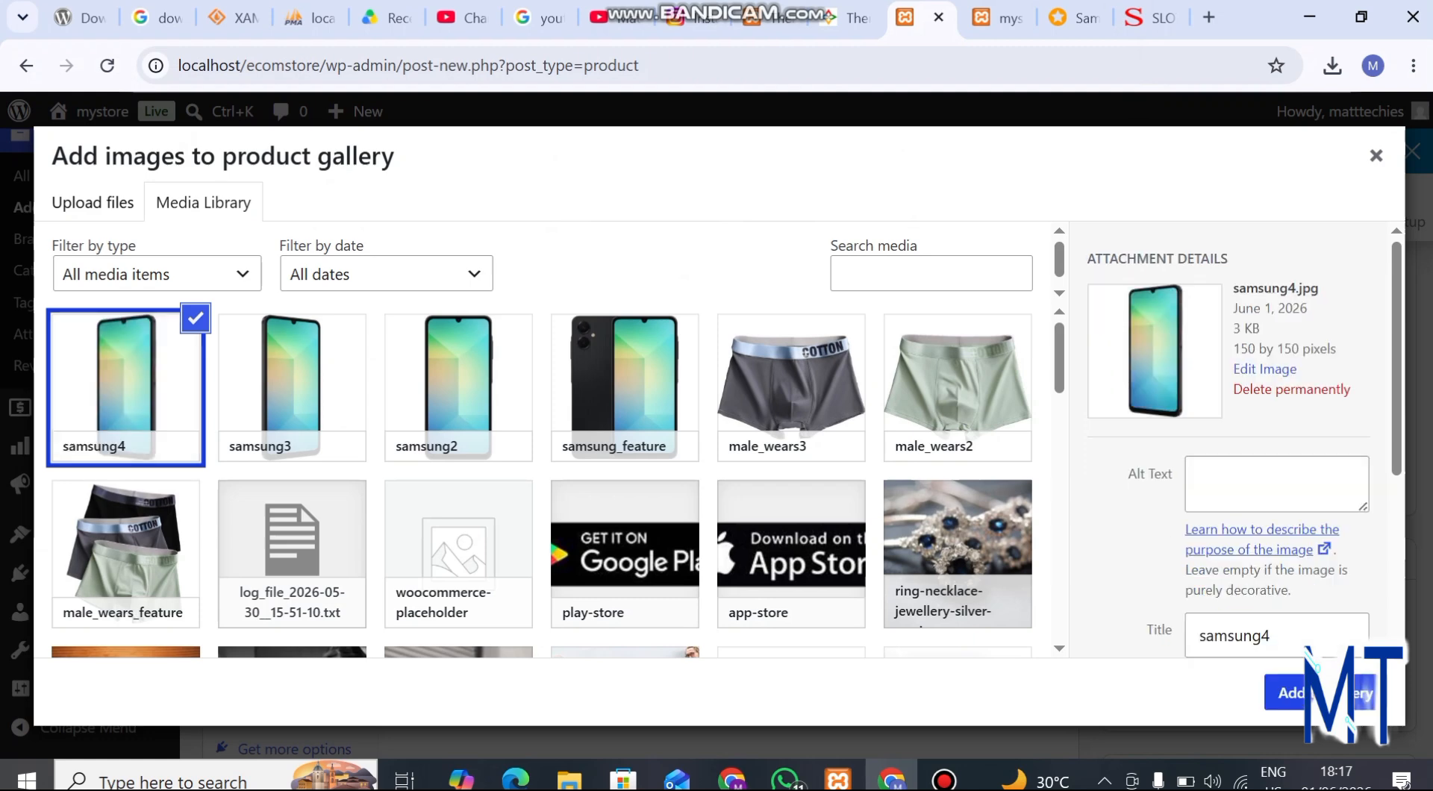
click(1299, 692)
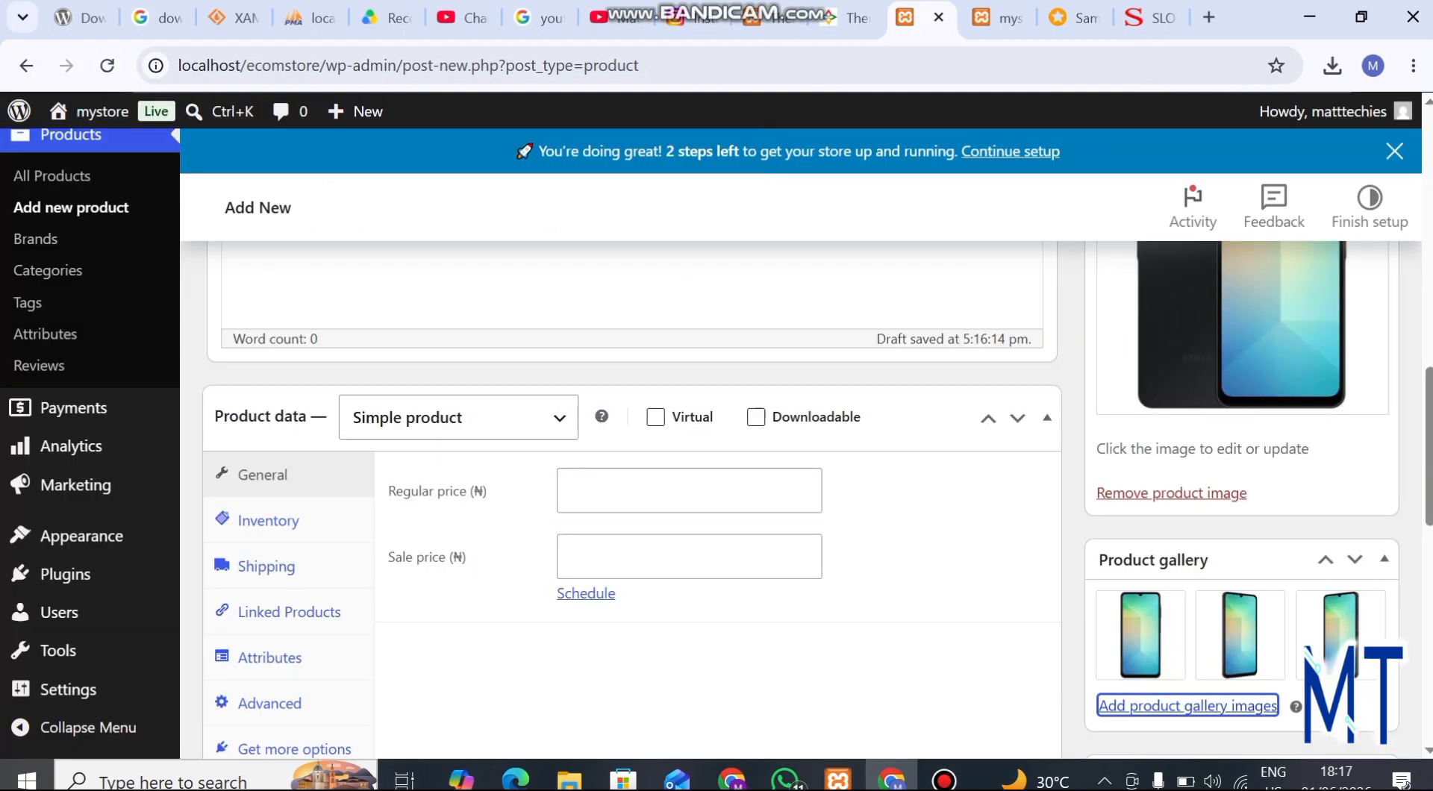
Assign the product to the Phones category
scroll(634, 492, down, 7)
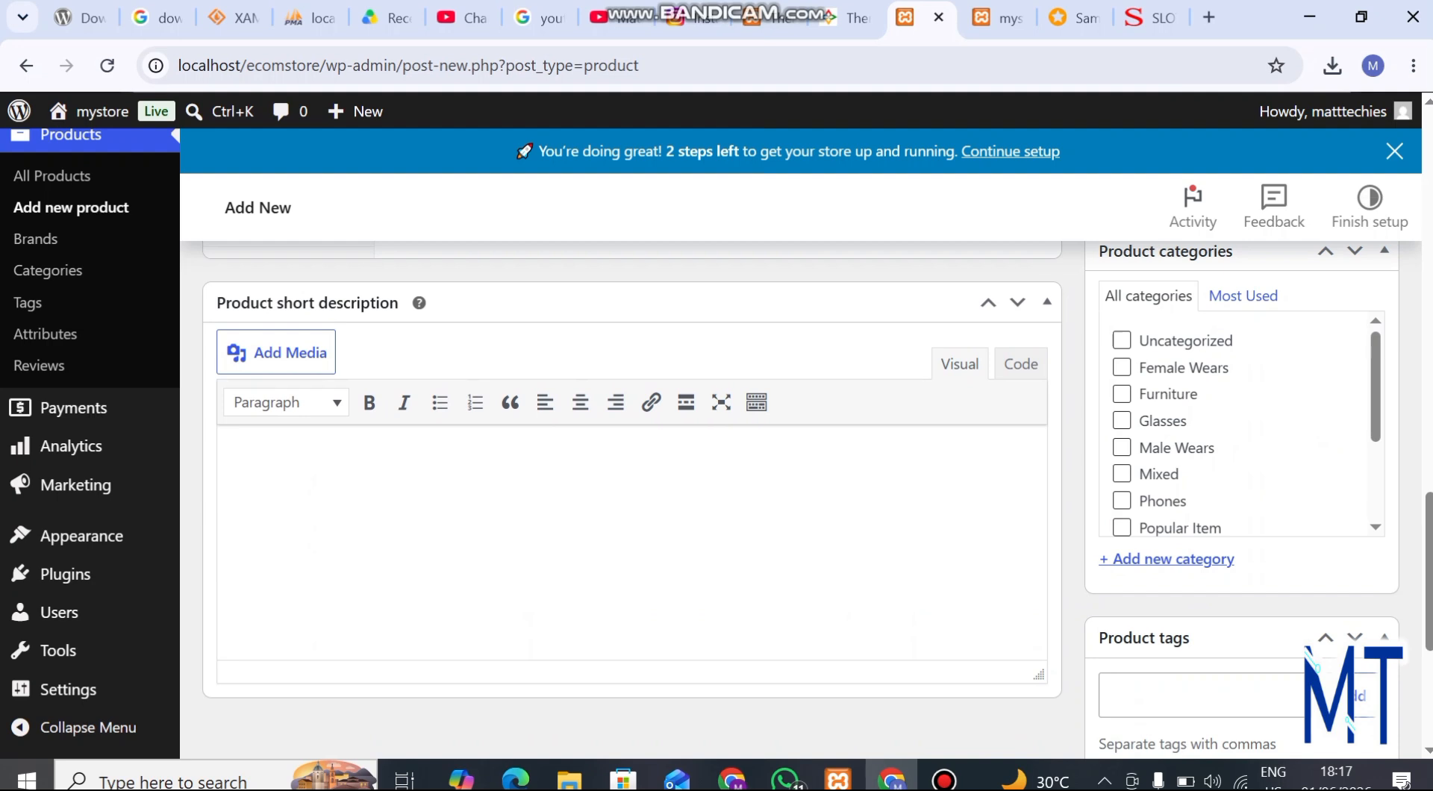
scroll(1239, 424, down, 2)
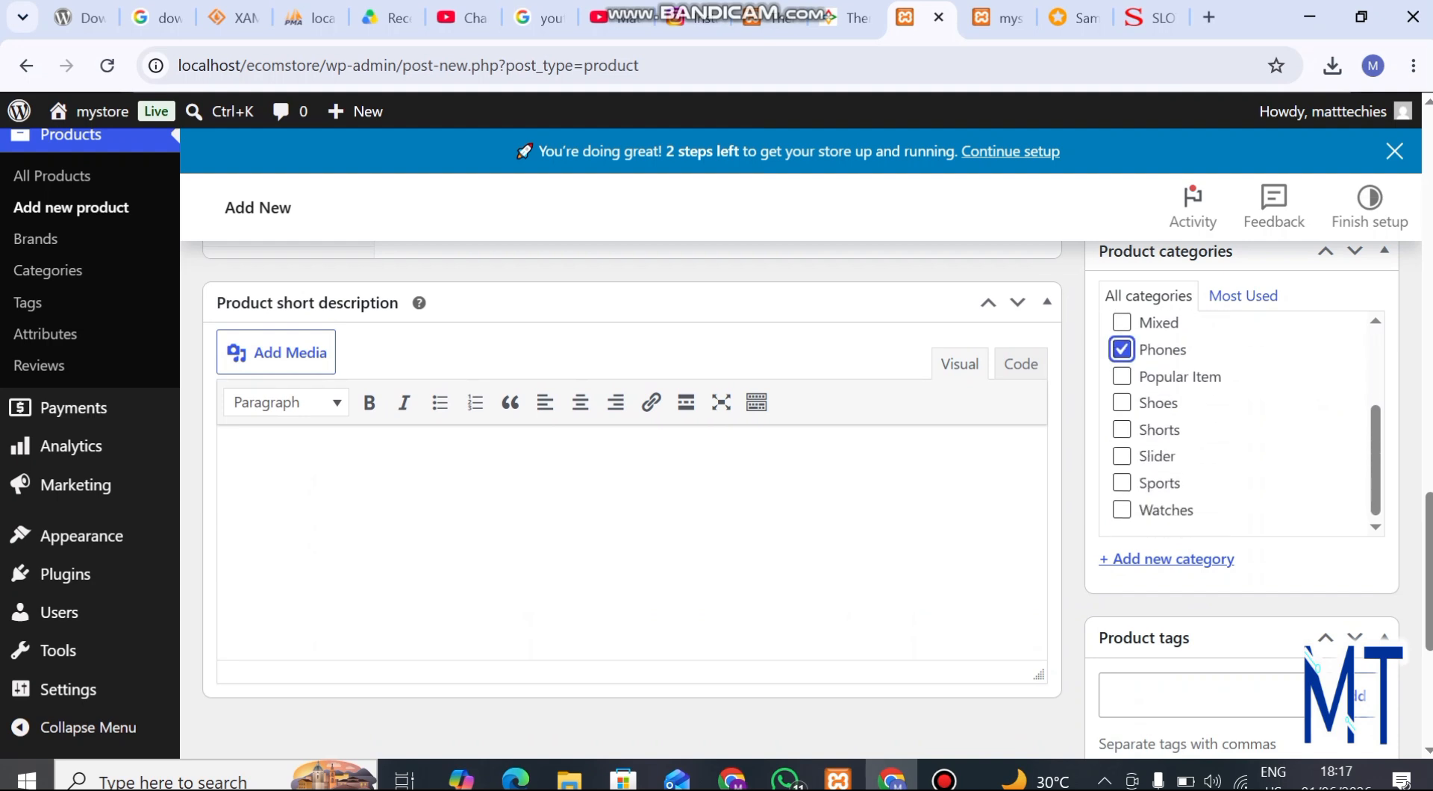
scroll(1239, 423, up, 2)
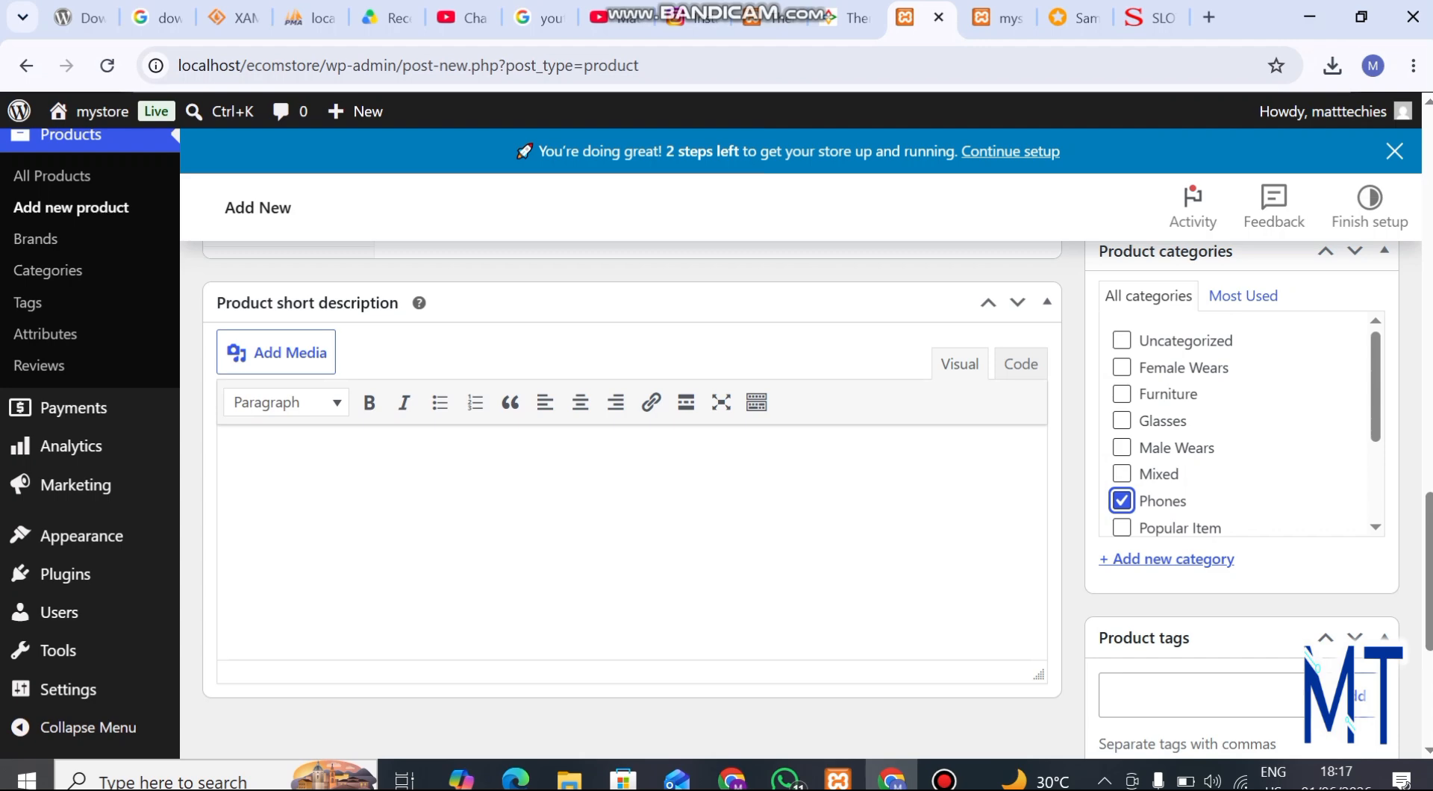
scroll(1240, 423, down, 2)
scroll(812, 496, down, 1)
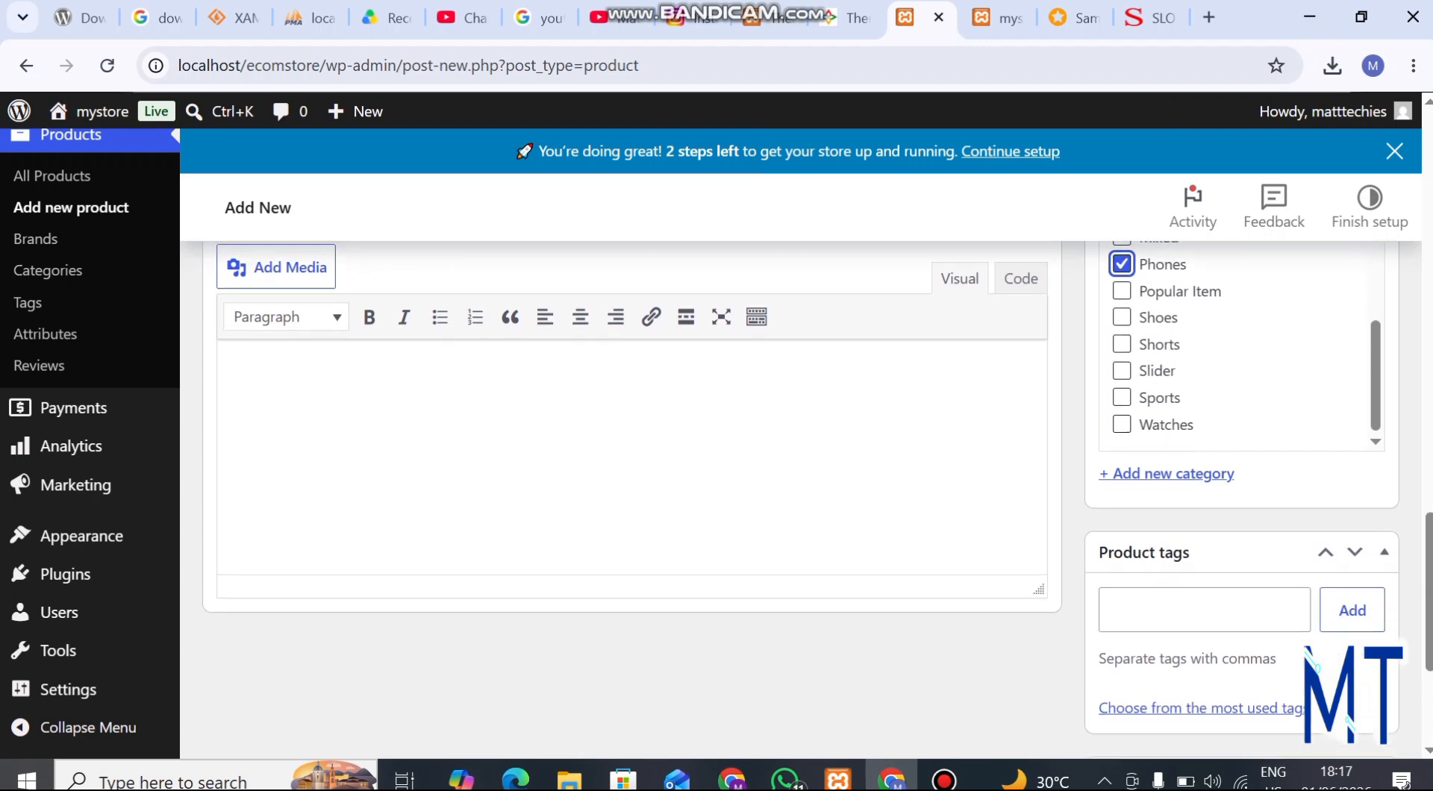
scroll(812, 496, up, 1)
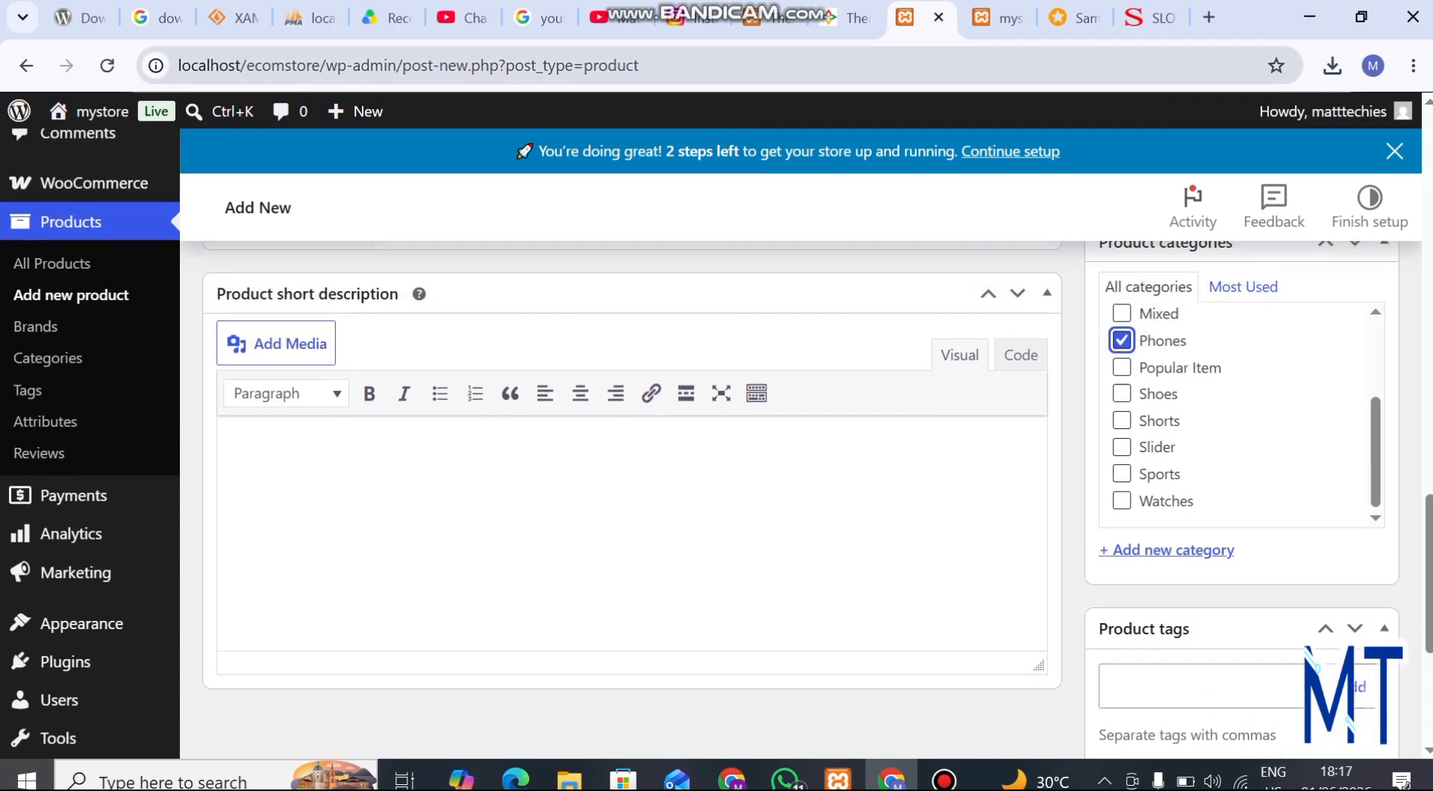
Copy the full Jumia title "Samsung Galaxy A06 6.7" 4GB RAM / 64GB ROM Android 14 - Black" and paste it into the product short description
click(1075, 18)
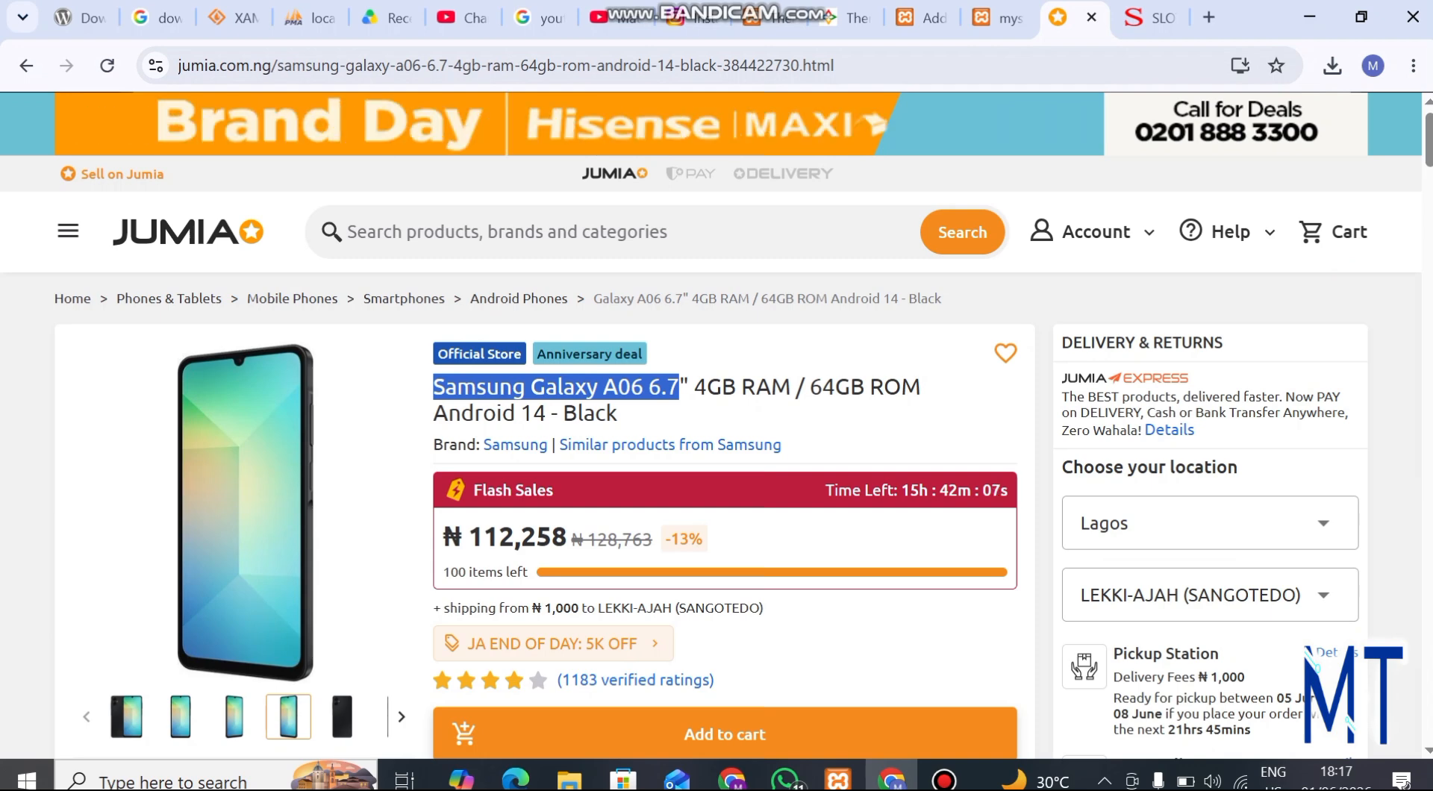
click(430, 379)
drag(430, 380, 621, 414)
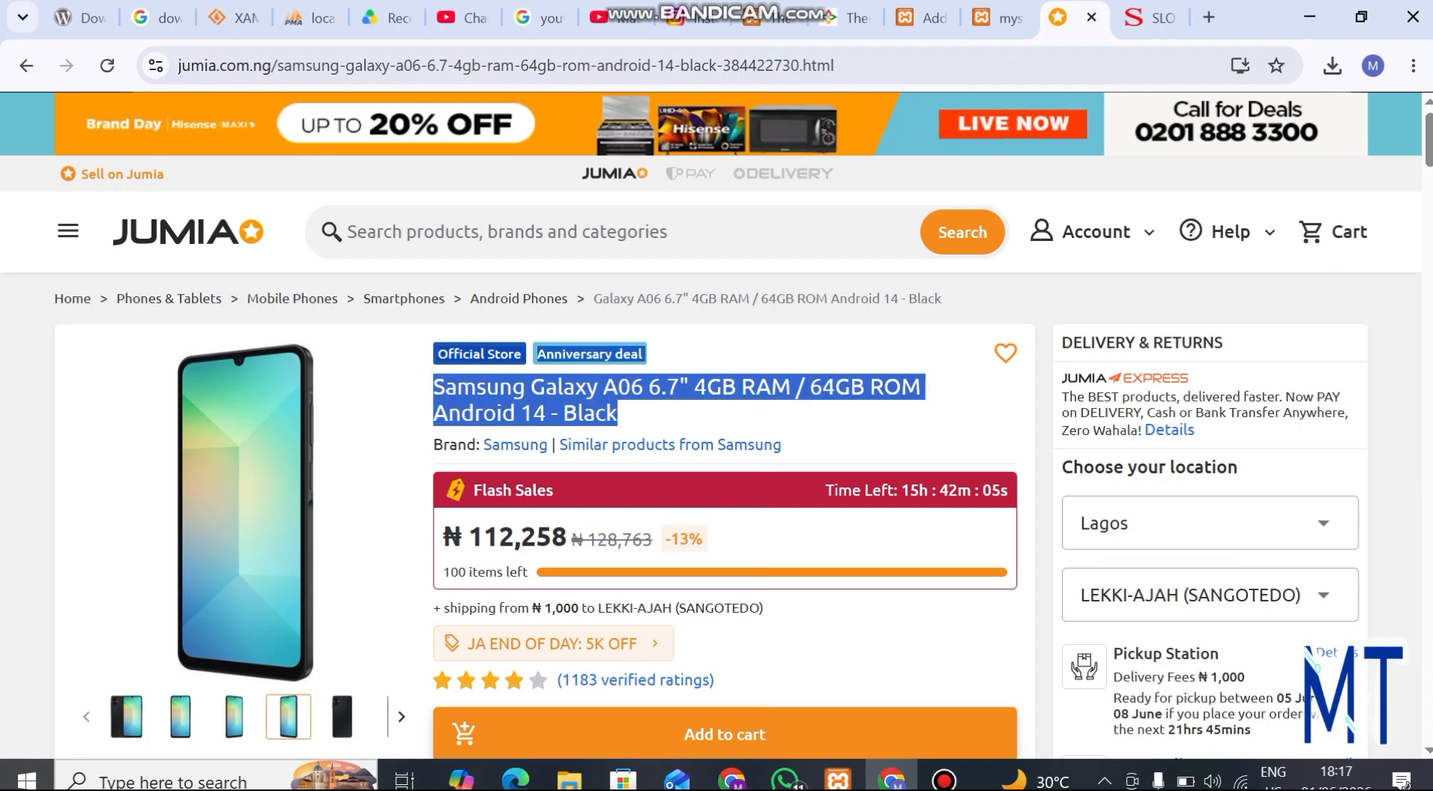
click(635, 415)
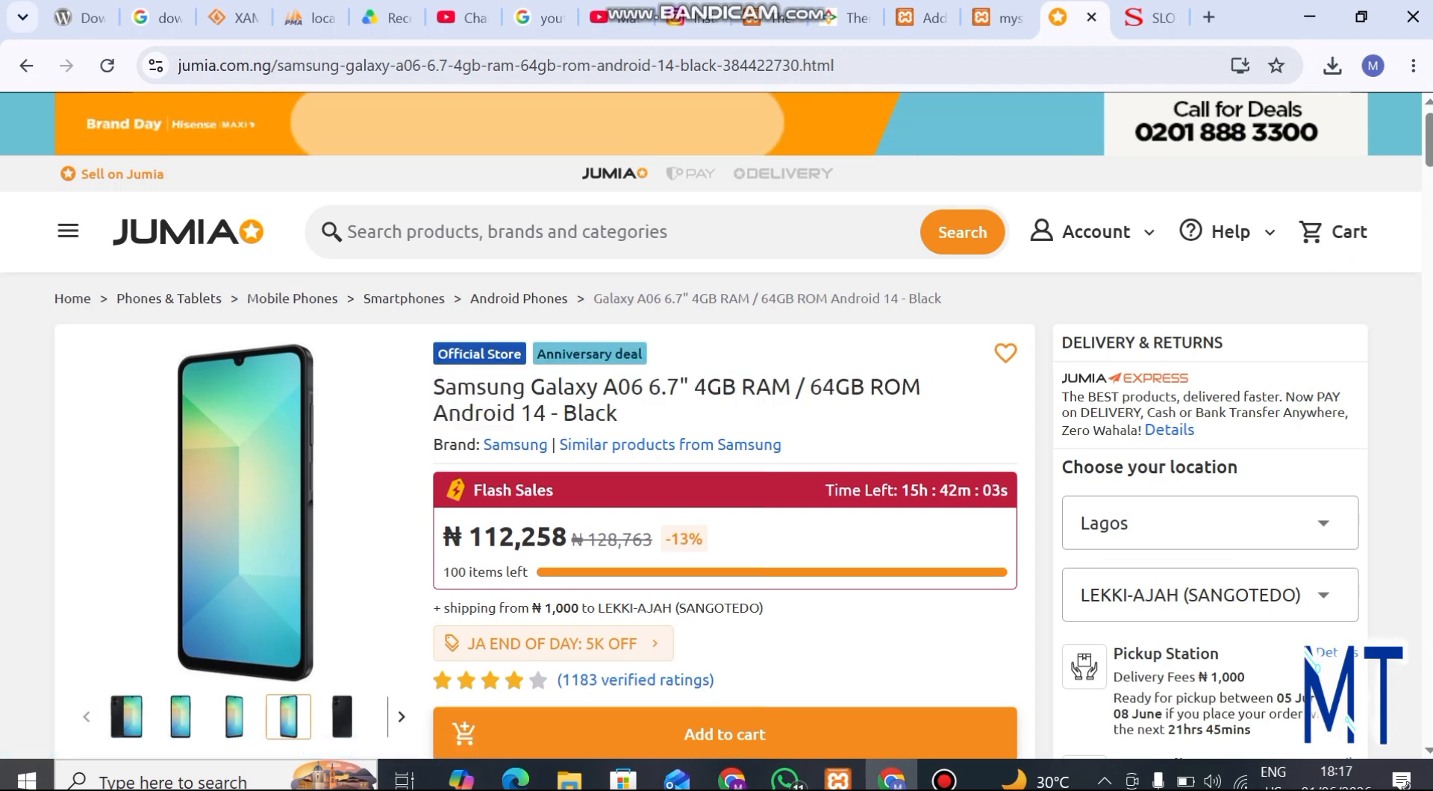
drag(433, 379, 618, 414)
right_click(602, 419)
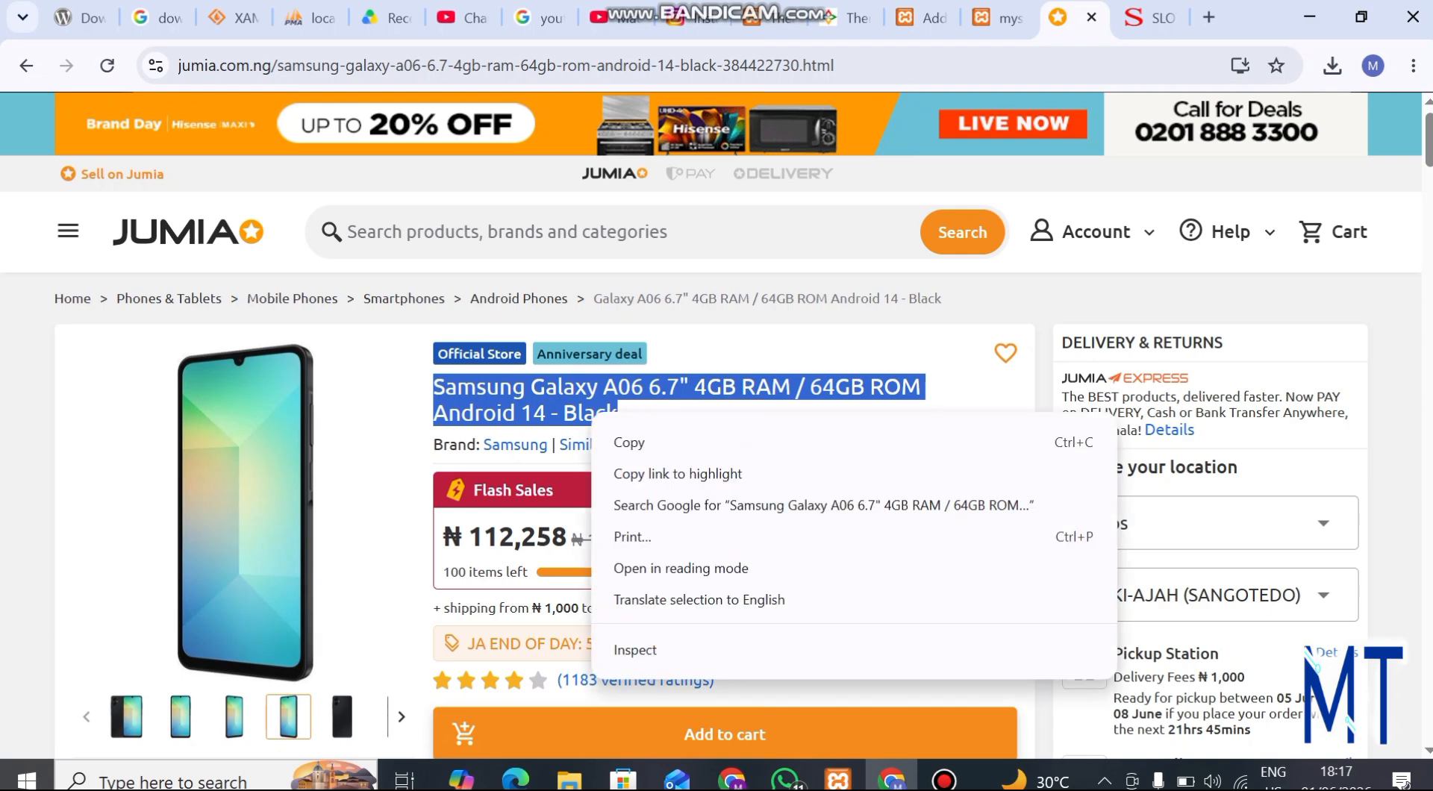
click(672, 442)
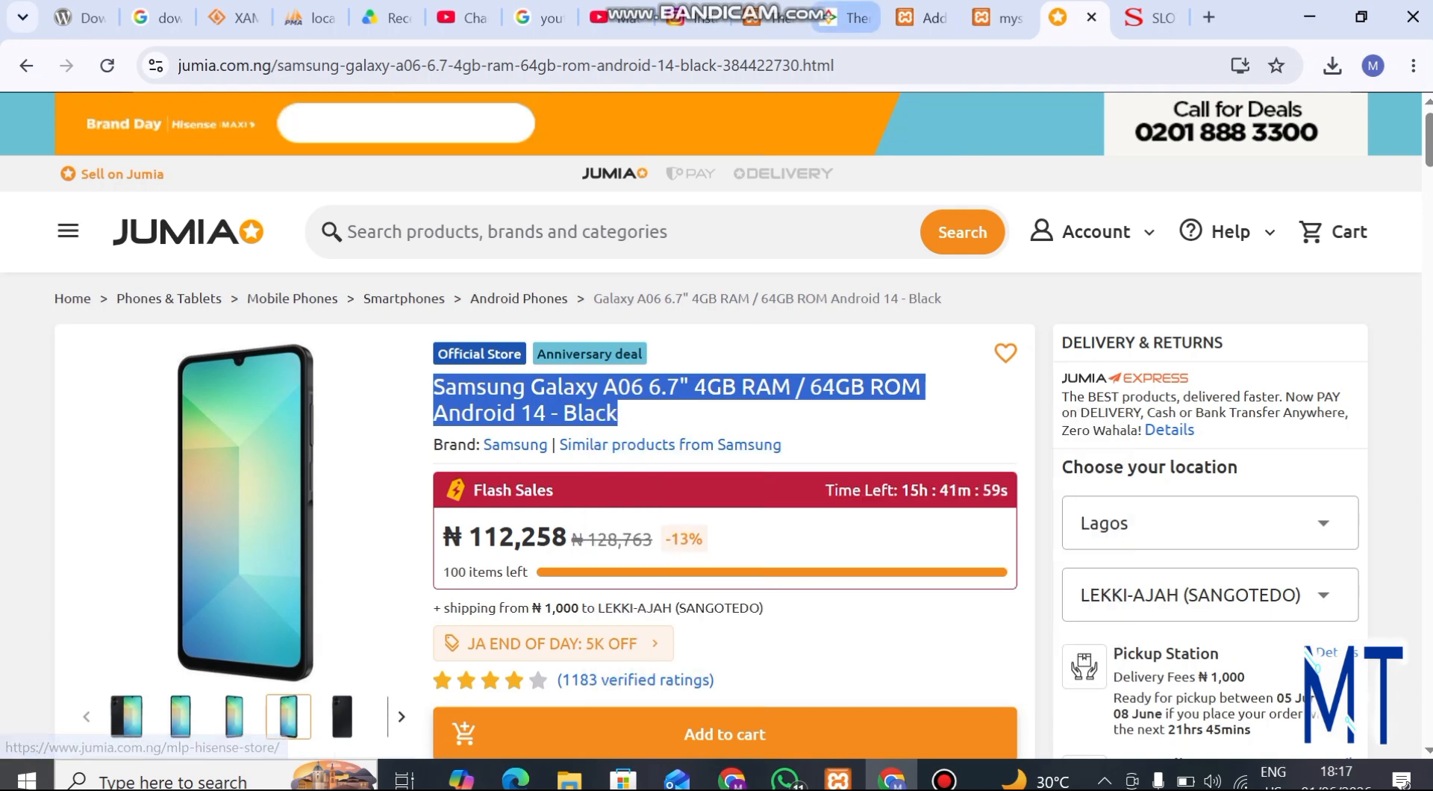
click(914, 18)
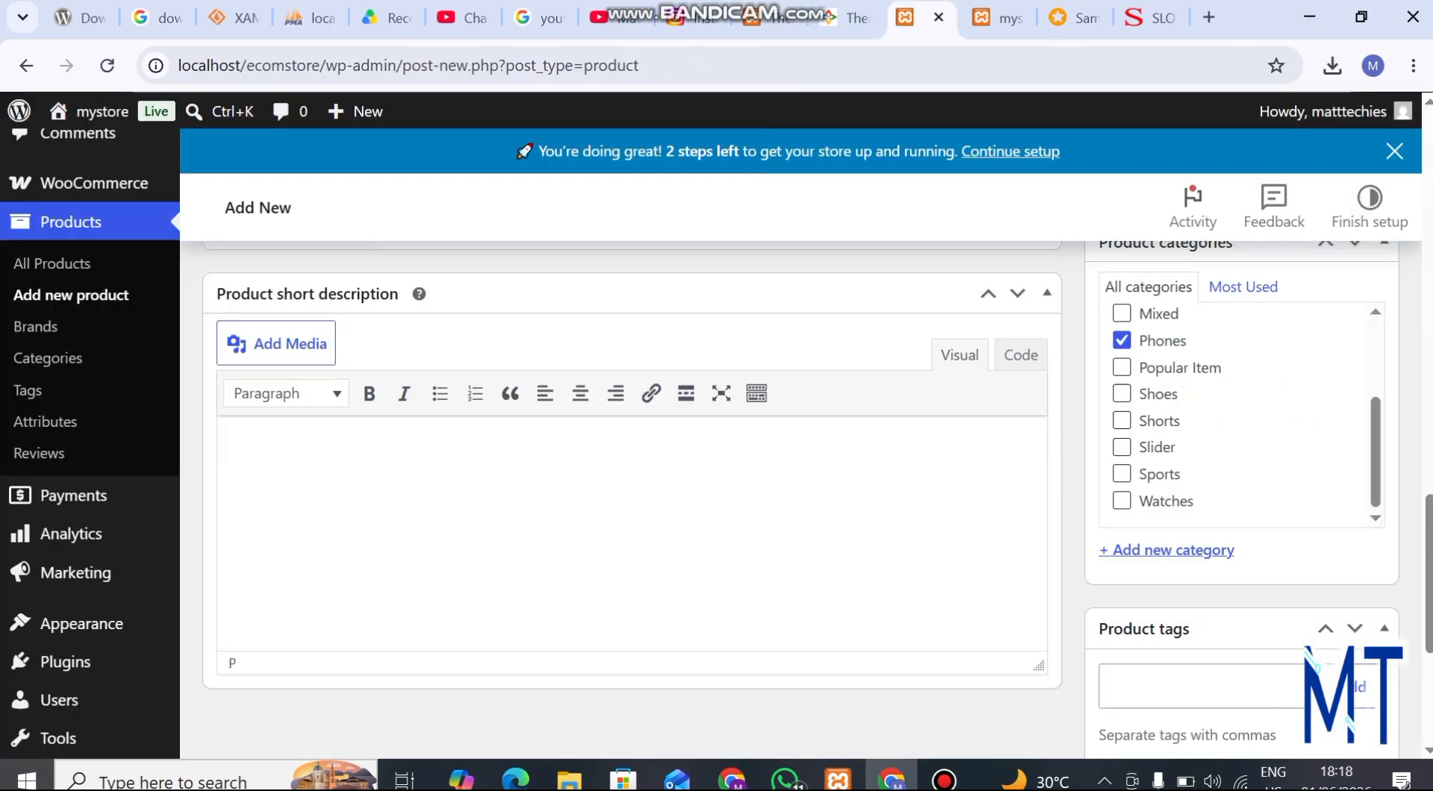
key(ctrl+v)
Copy the written product details on the Jumia page, through the Digital Wellbeing paragraph, and paste them into the store product's main description
scroll(685, 390, up, 10)
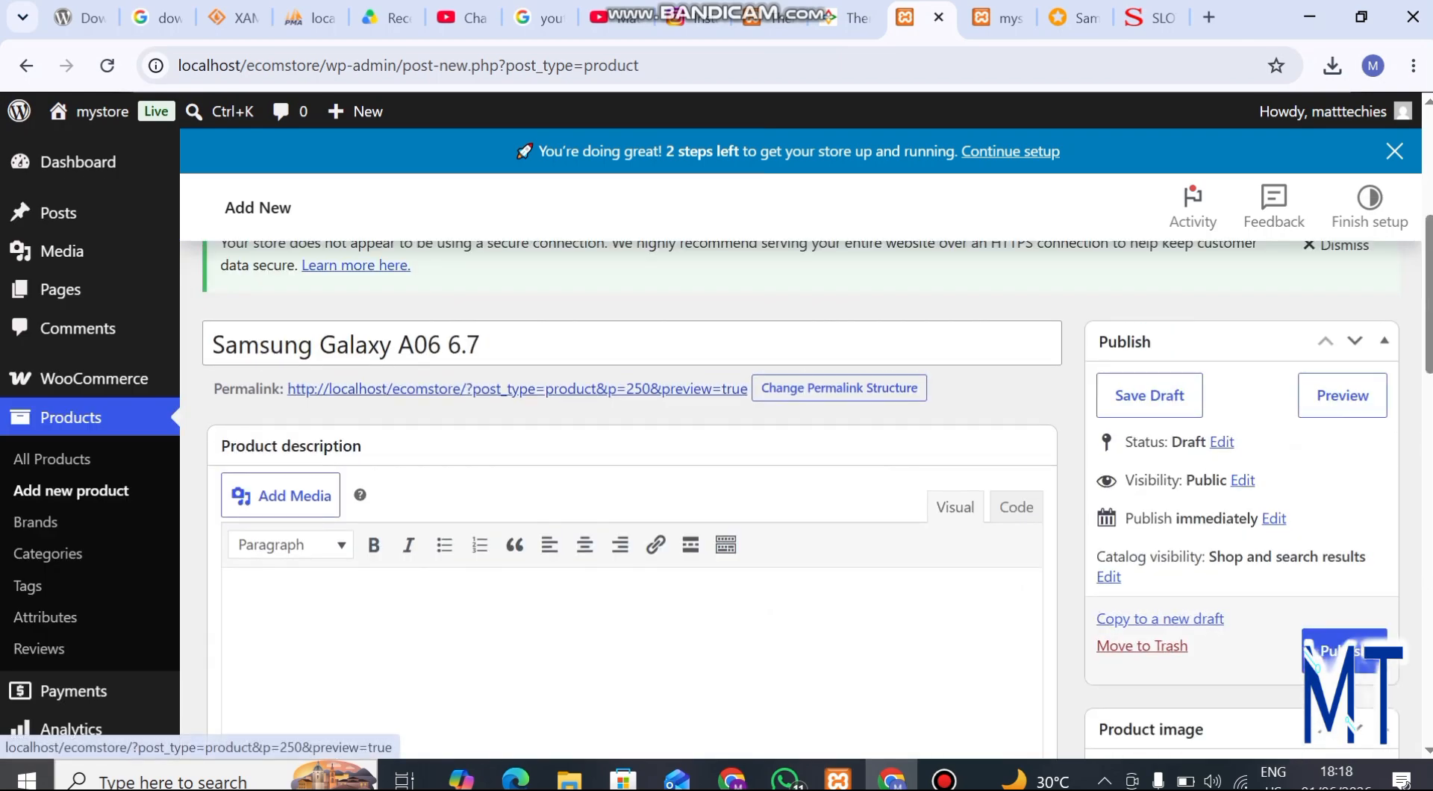
click(269, 605)
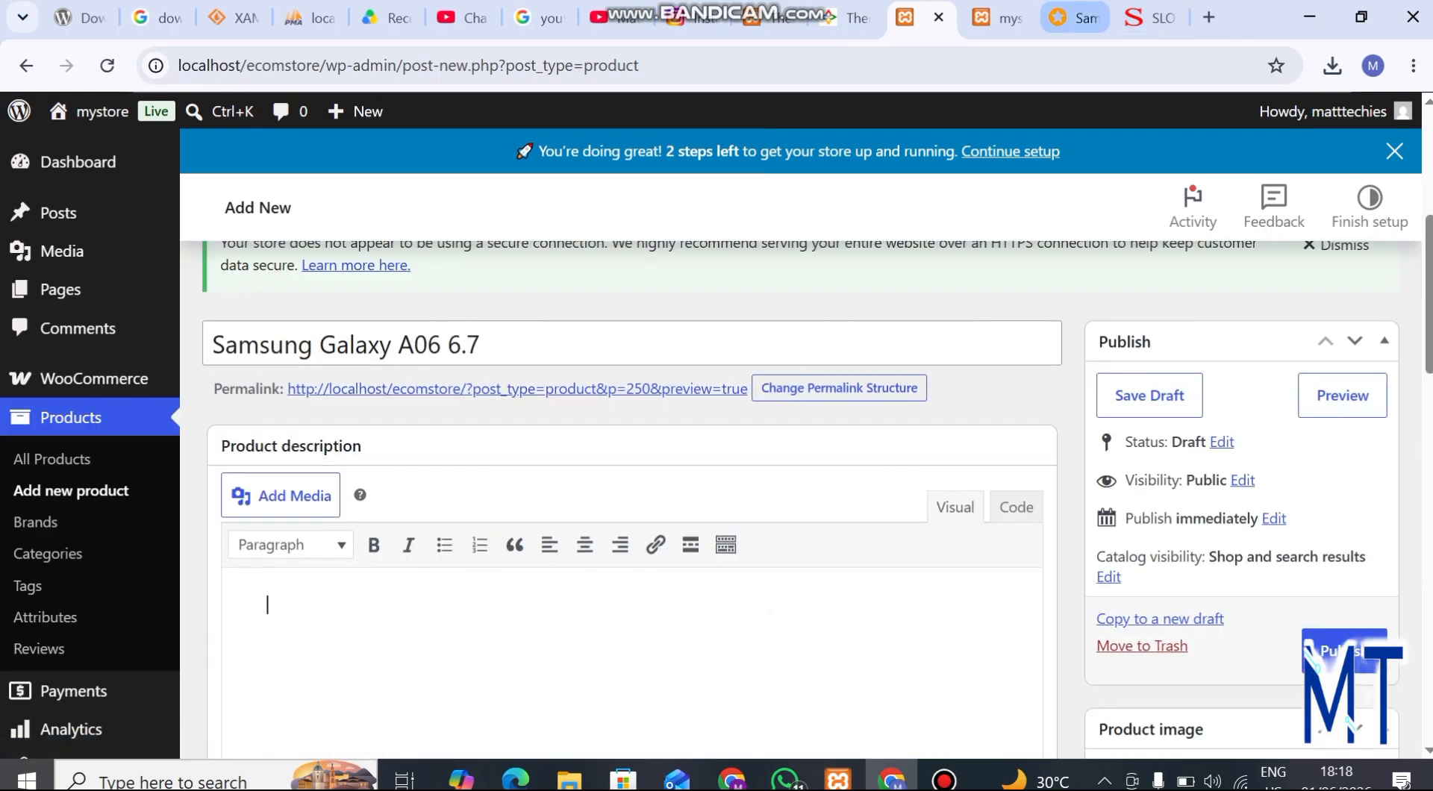
click(1075, 18)
scroll(538, 313, down, 11)
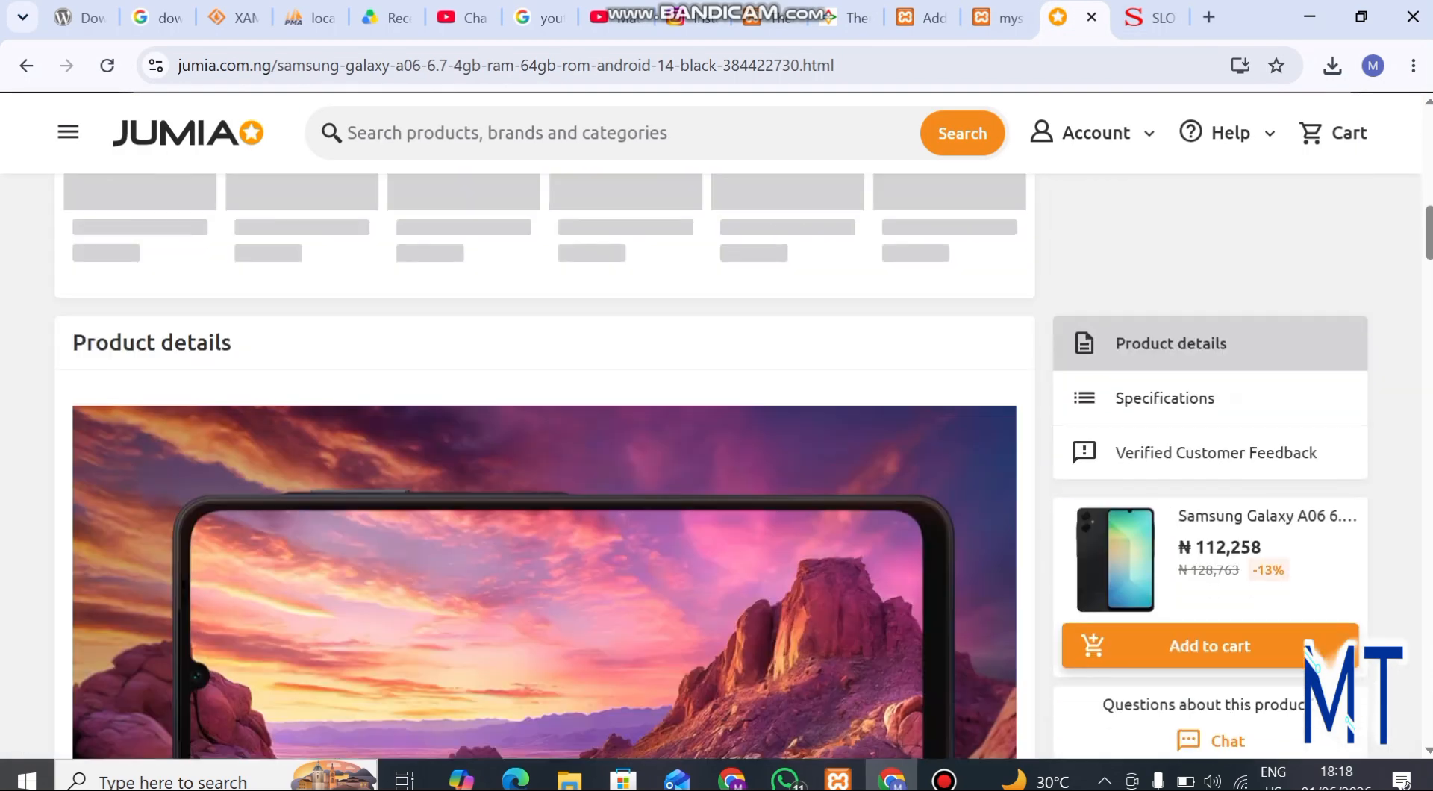
scroll(537, 463, down, 12)
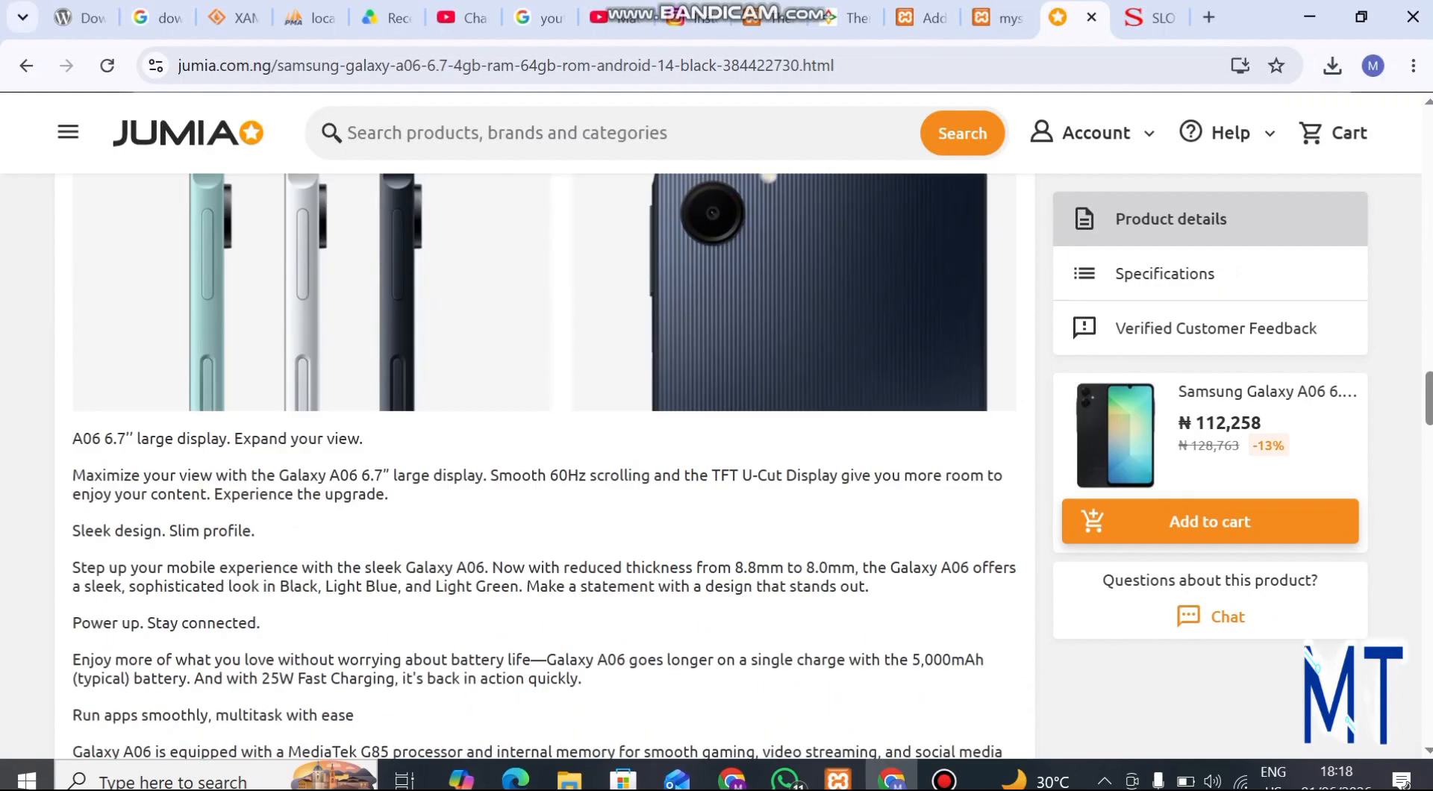
scroll(537, 463, down, 1)
scroll(537, 463, down, 4)
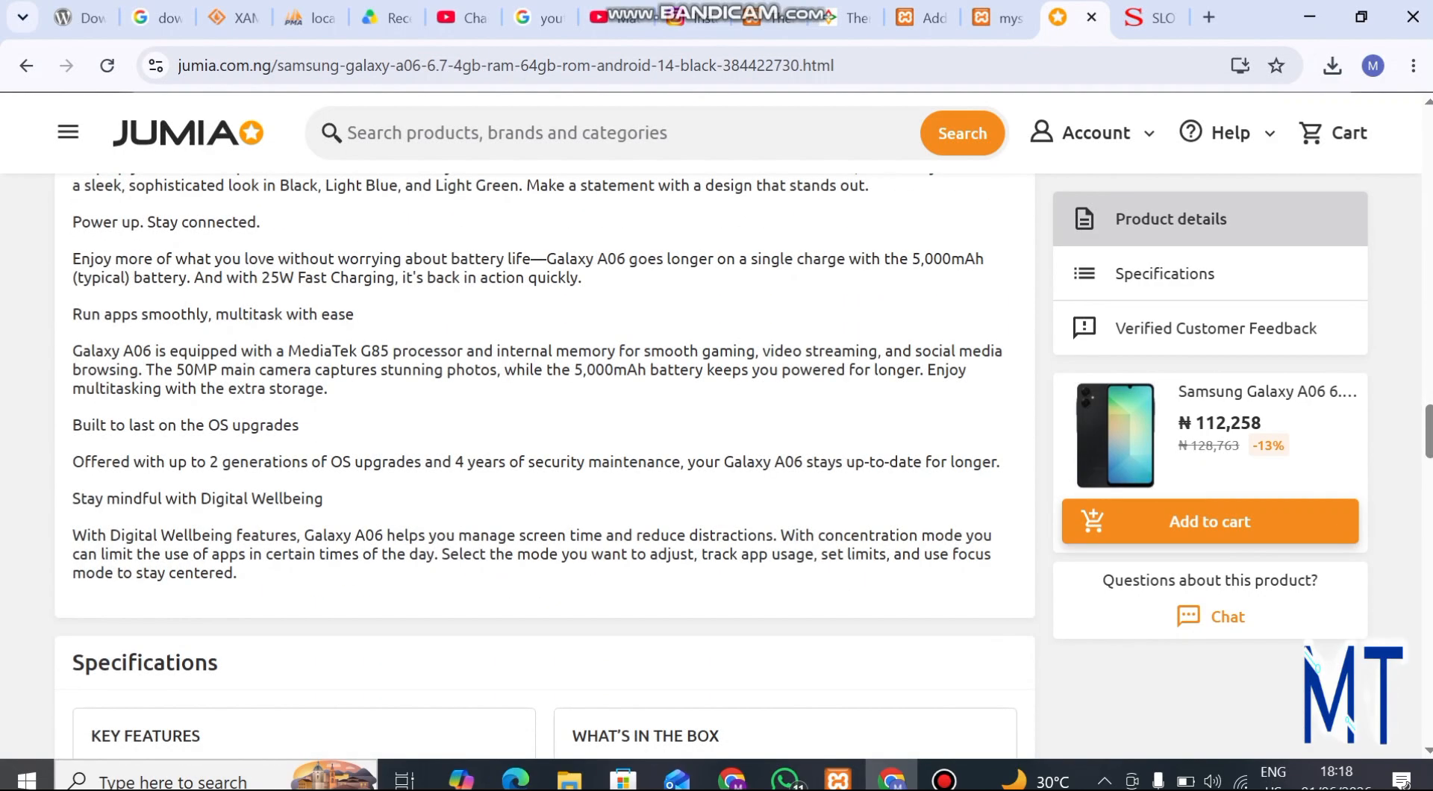
scroll(538, 463, up, 3)
drag(73, 265, 238, 254)
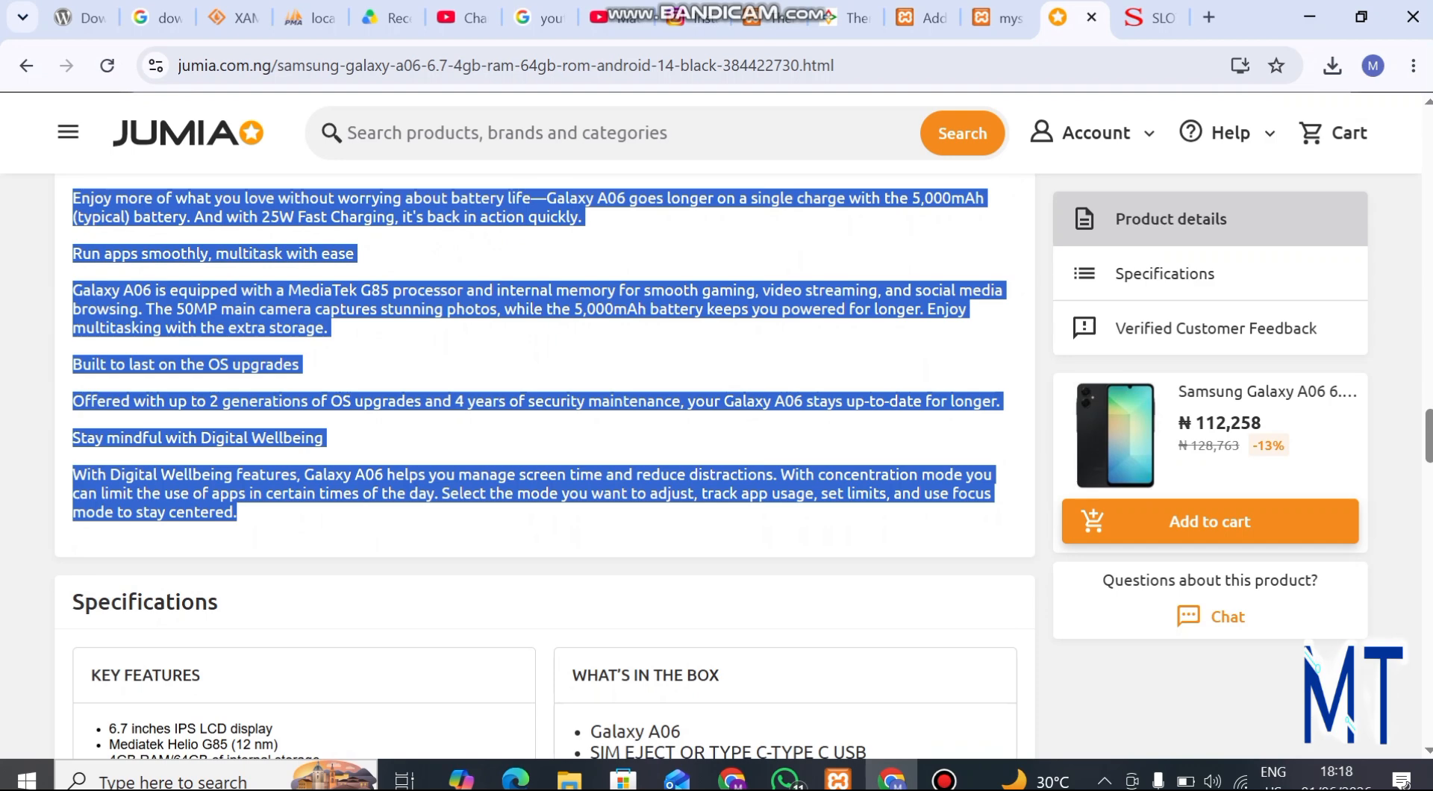
right_click(236, 481)
click(274, 510)
click(918, 17)
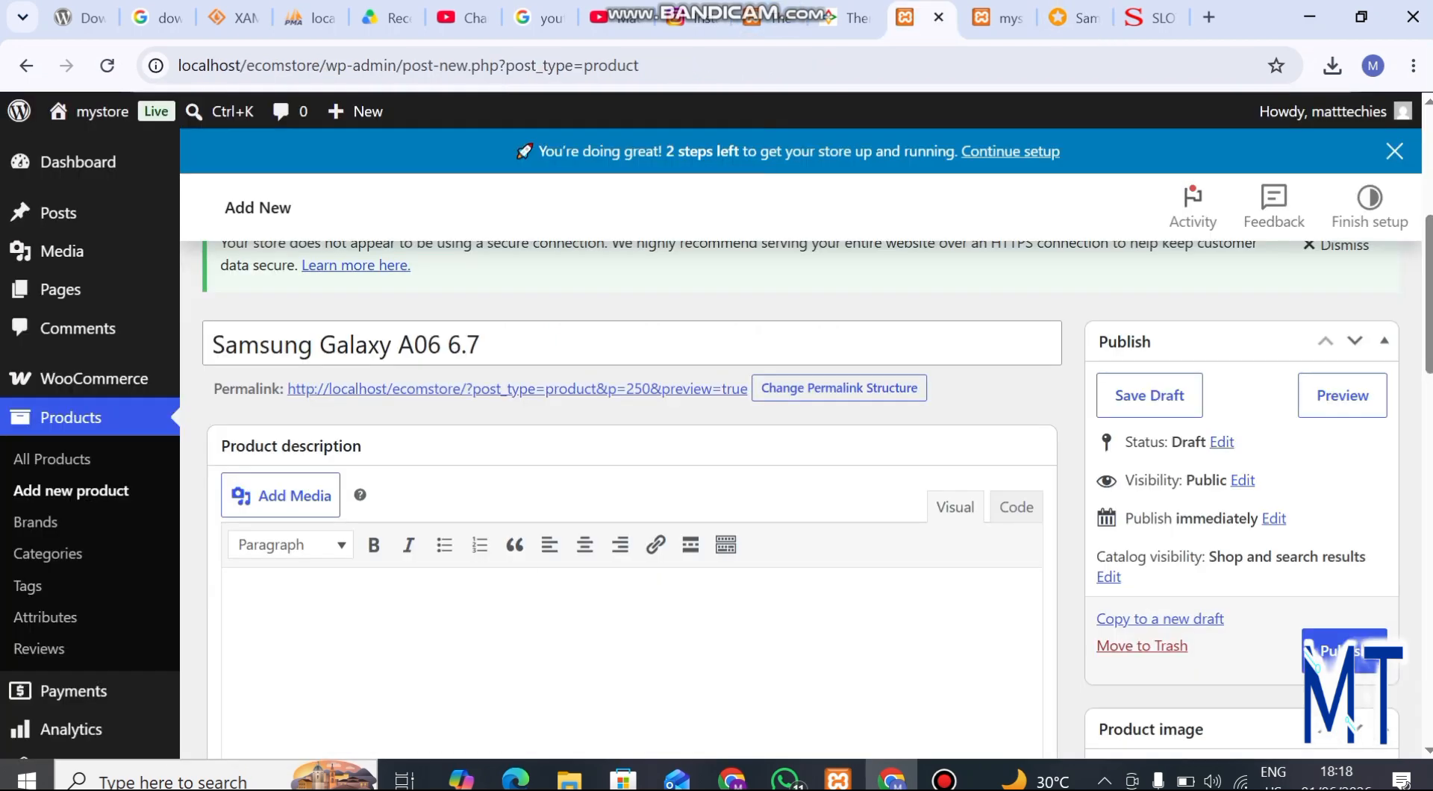
click(269, 602)
key(ctrl+v)
Copy the Specifications section on the Jumia product page, from its heading and SKU through the Color line
scroll(633, 493, down, 3)
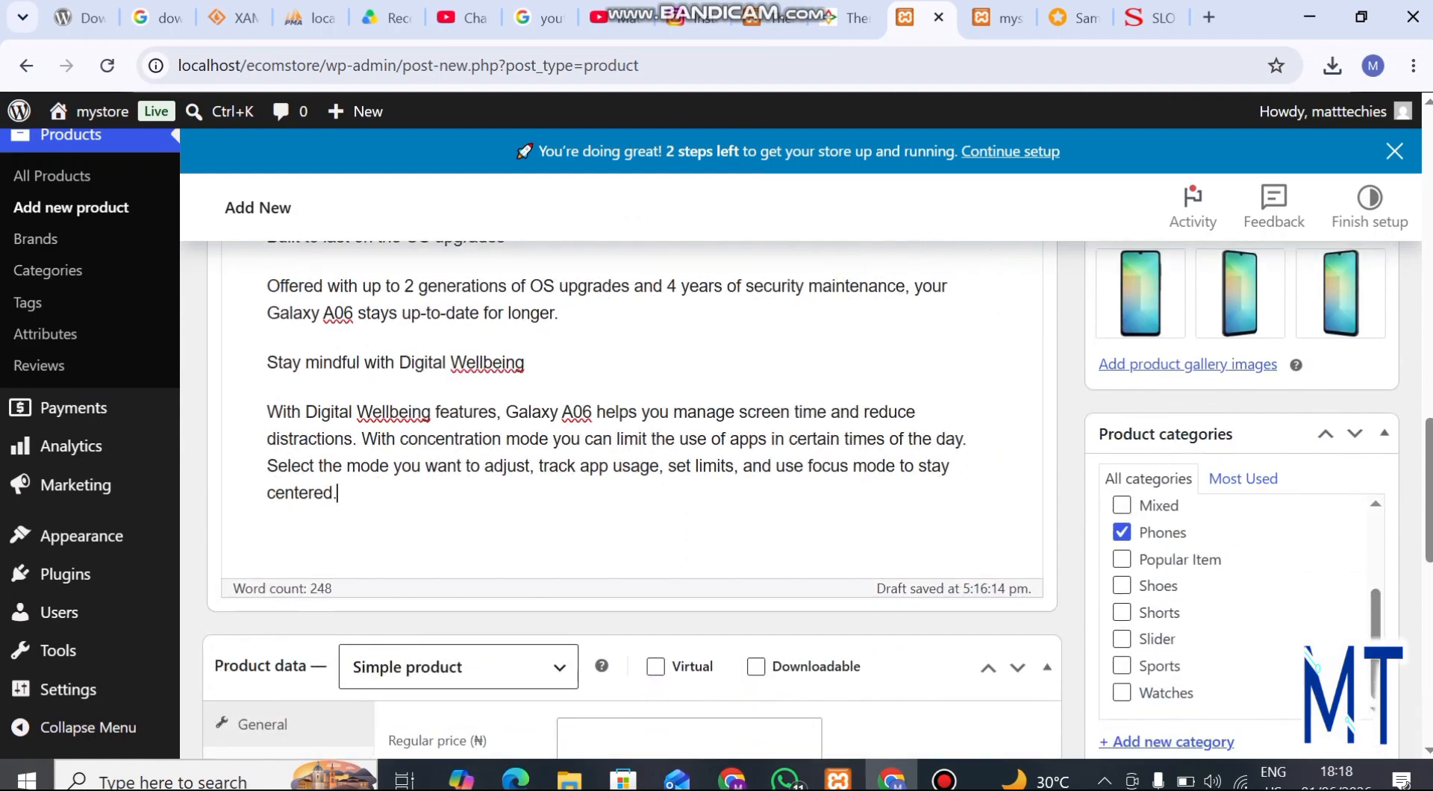
scroll(633, 492, down, 5)
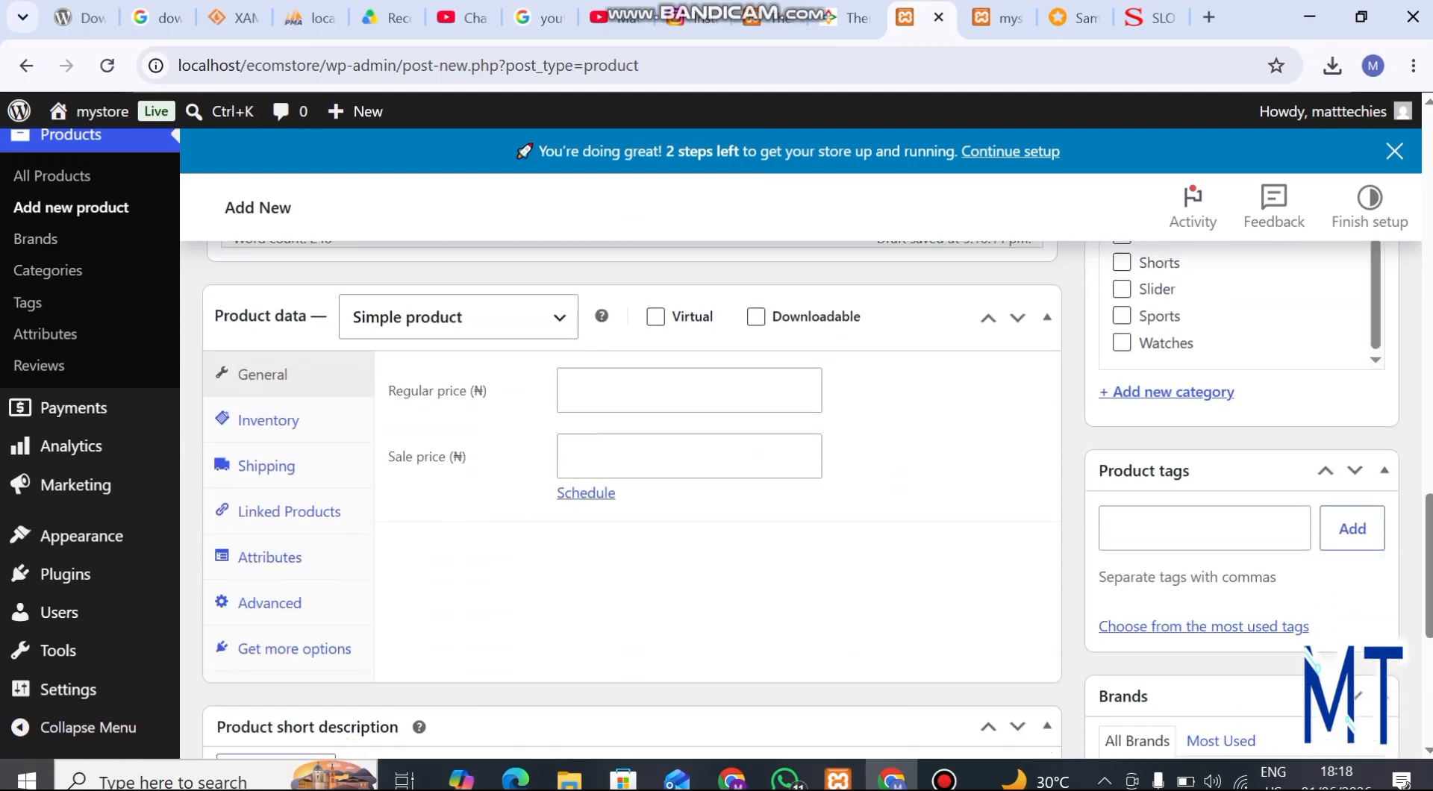
click(1075, 17)
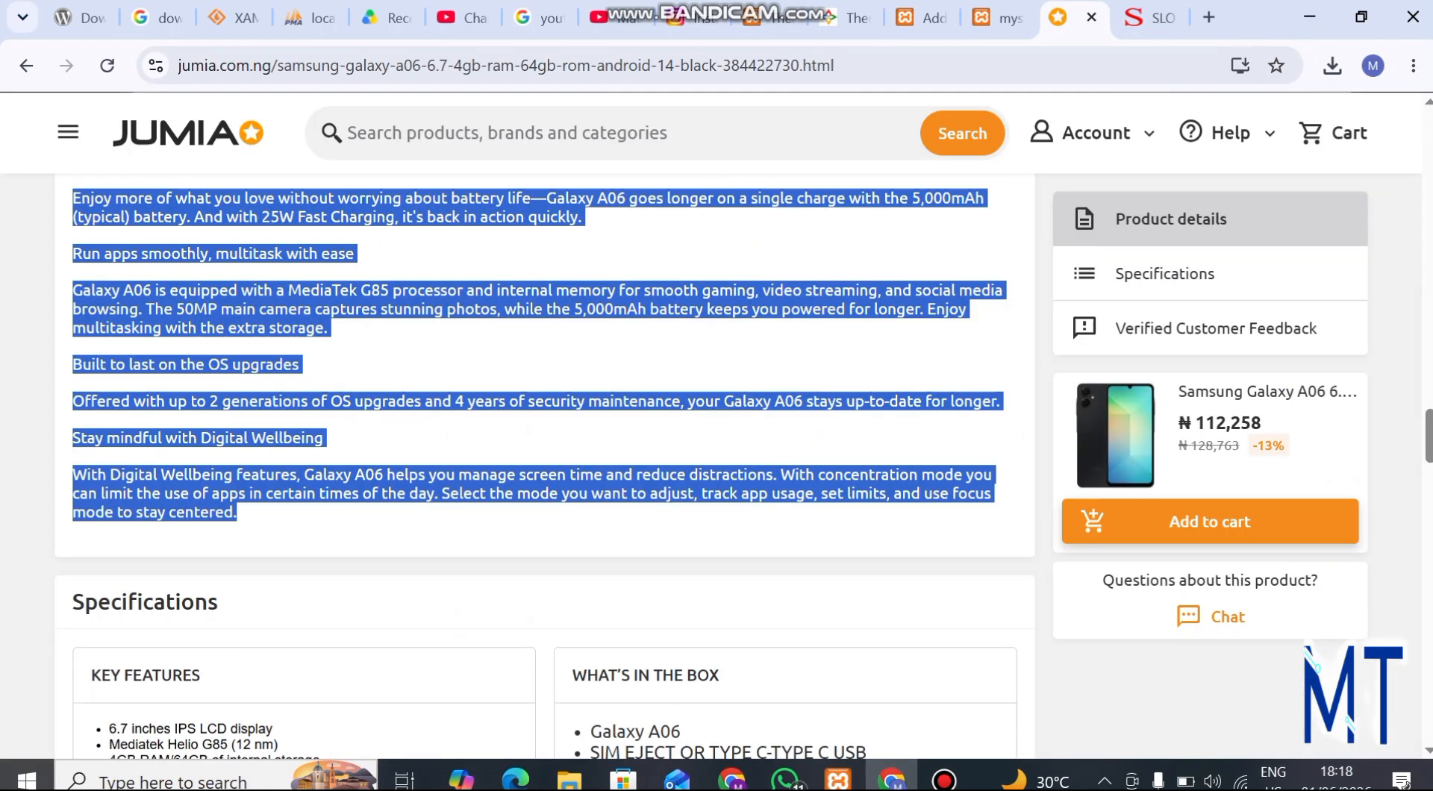
scroll(545, 463, up, 1)
scroll(545, 463, down, 11)
scroll(545, 463, up, 20)
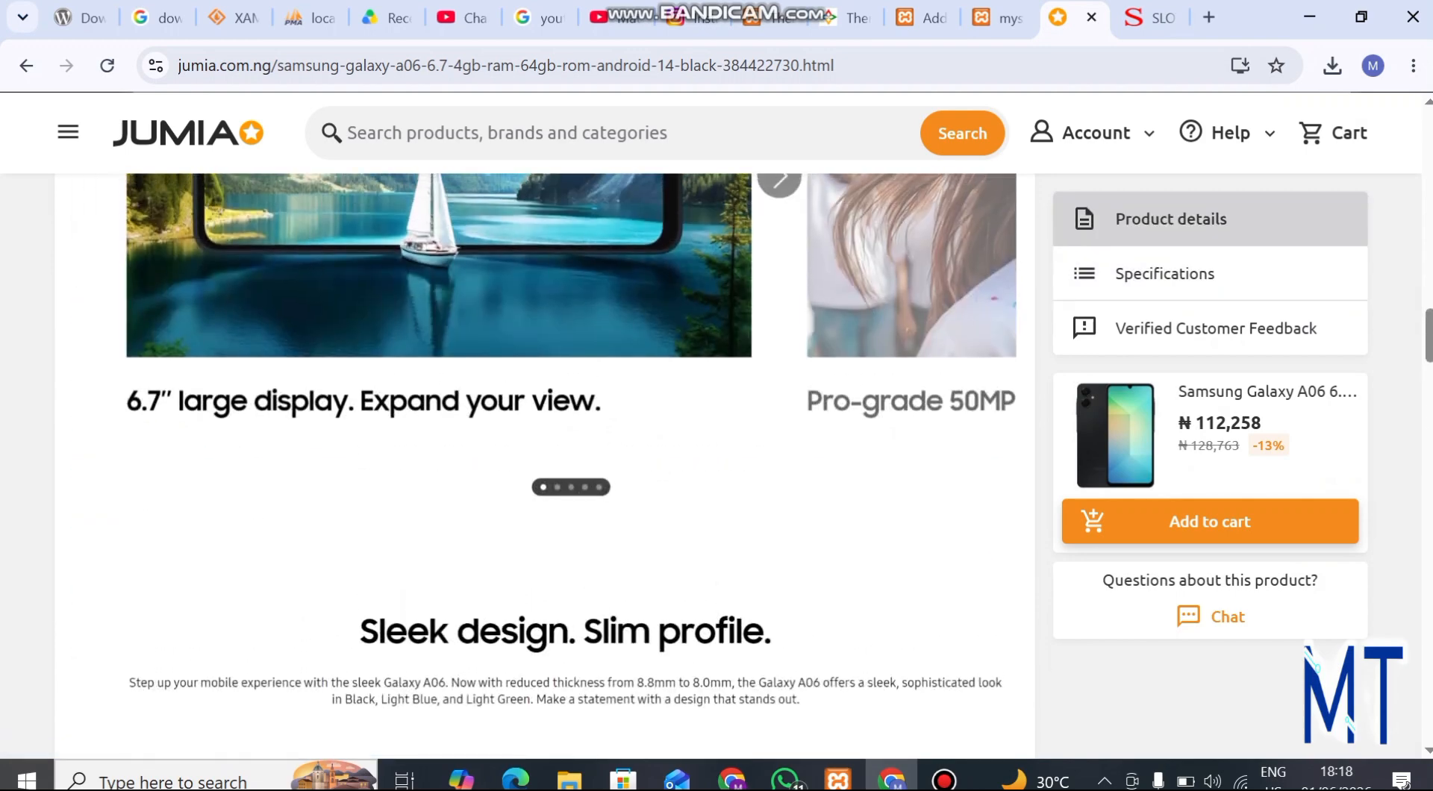
scroll(545, 448, down, 6)
scroll(545, 463, down, 7)
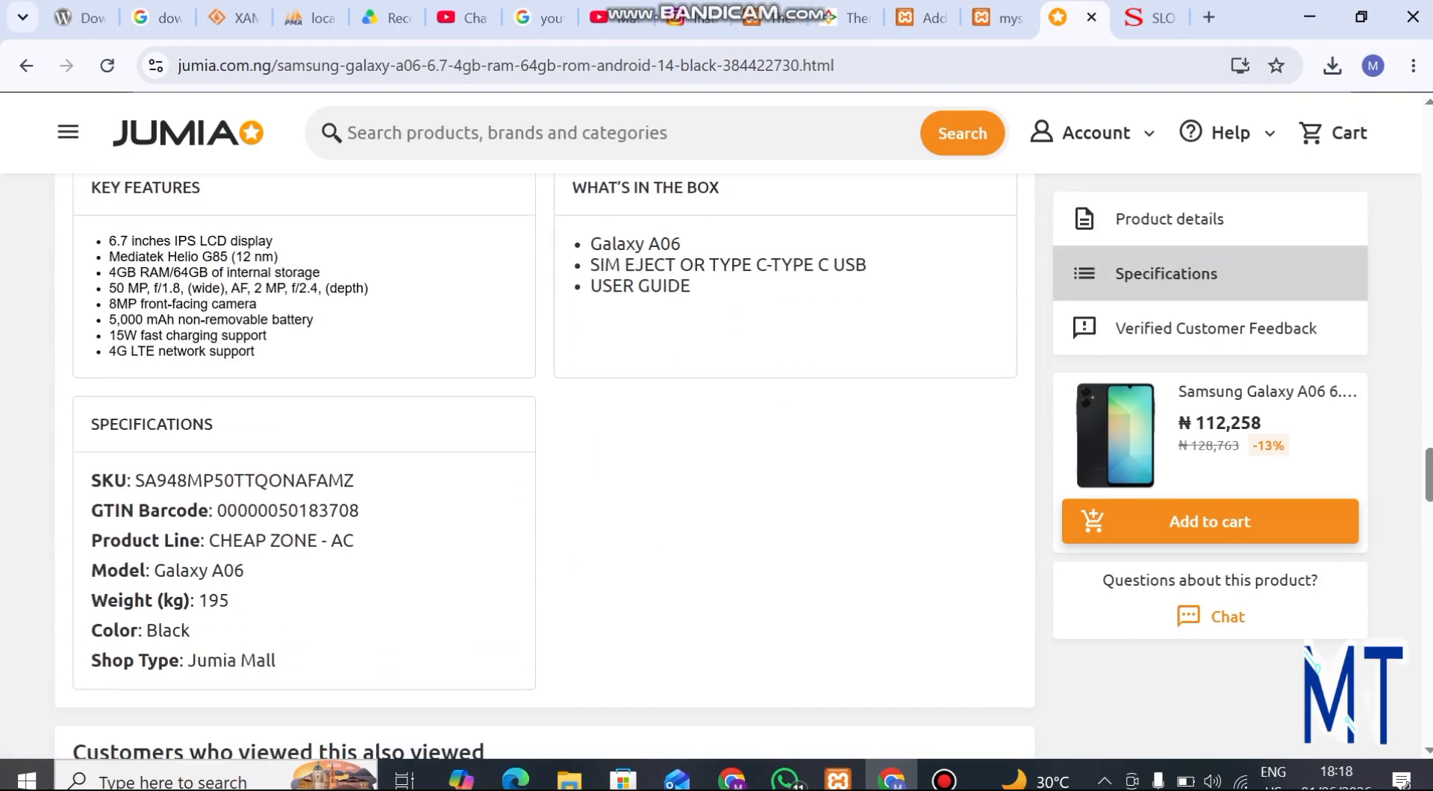
scroll(545, 463, down, 5)
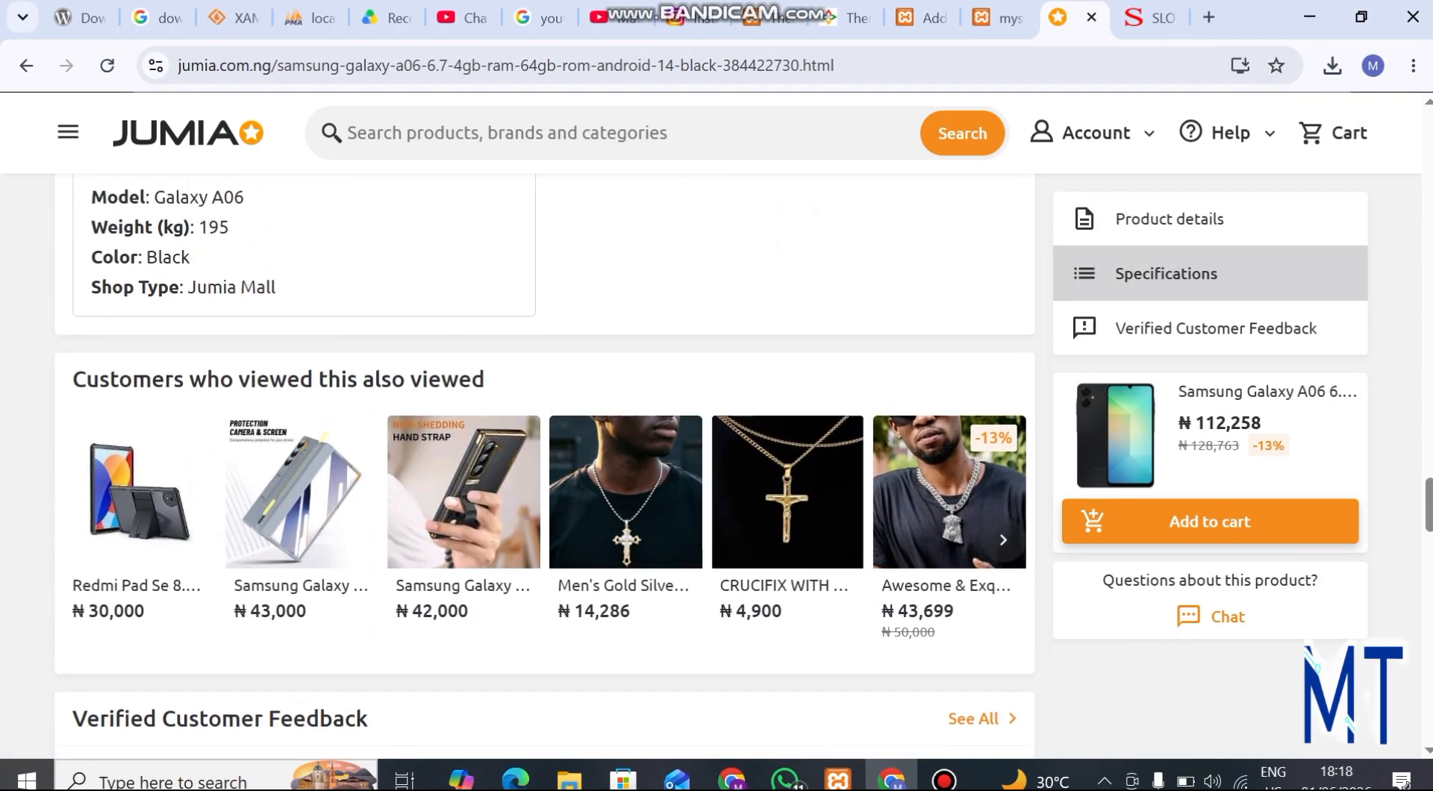
scroll(545, 463, up, 5)
drag(91, 407, 190, 612)
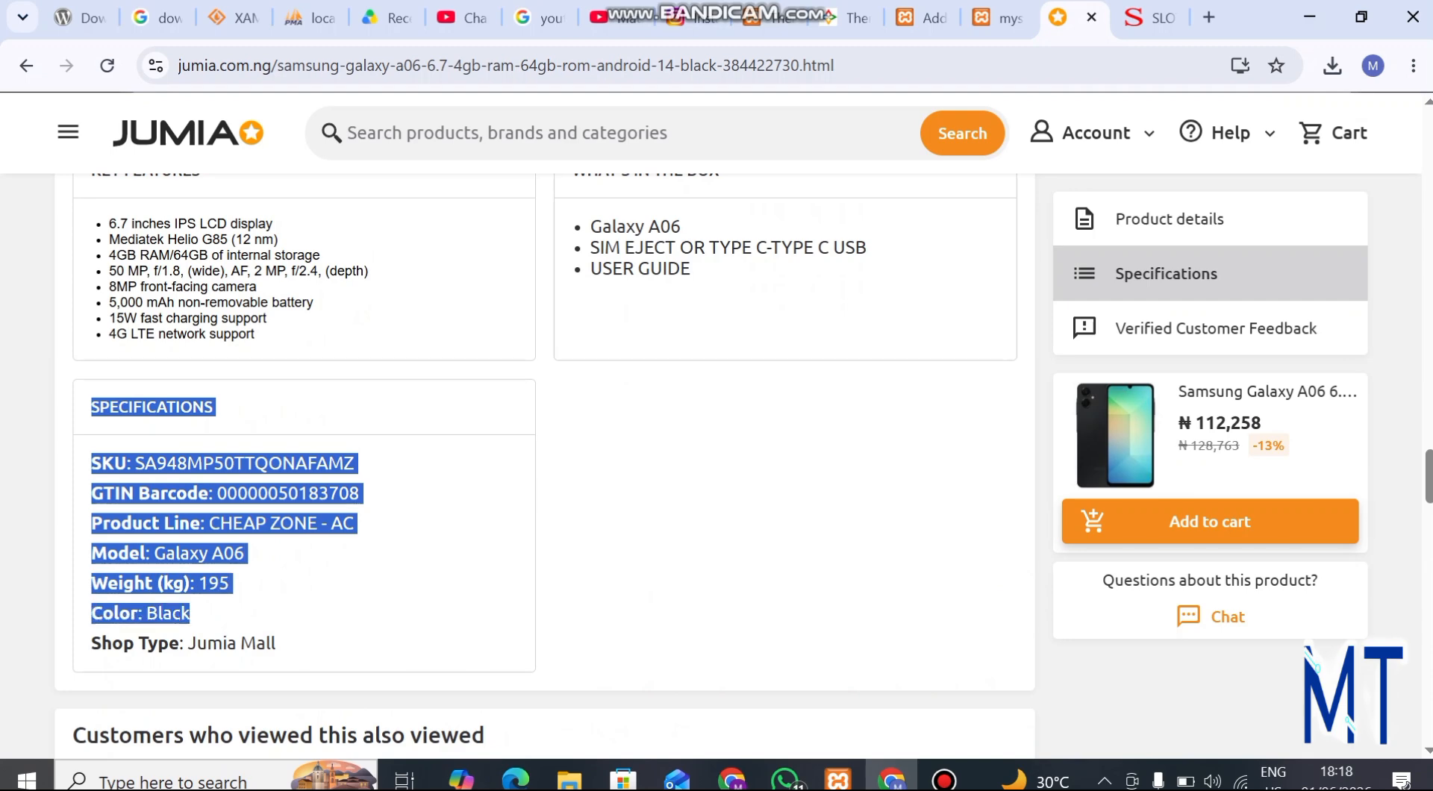
right_click(215, 565)
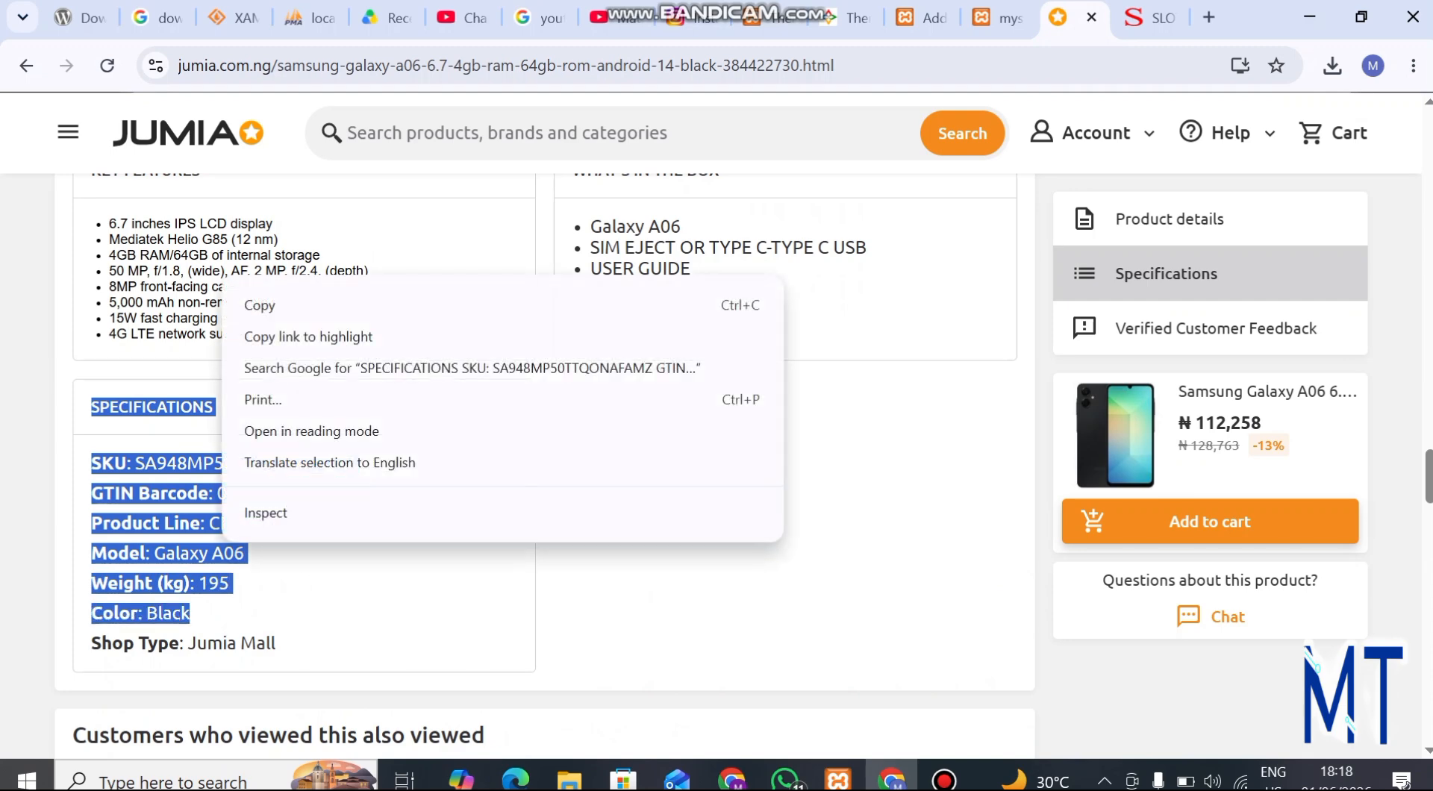
click(246, 303)
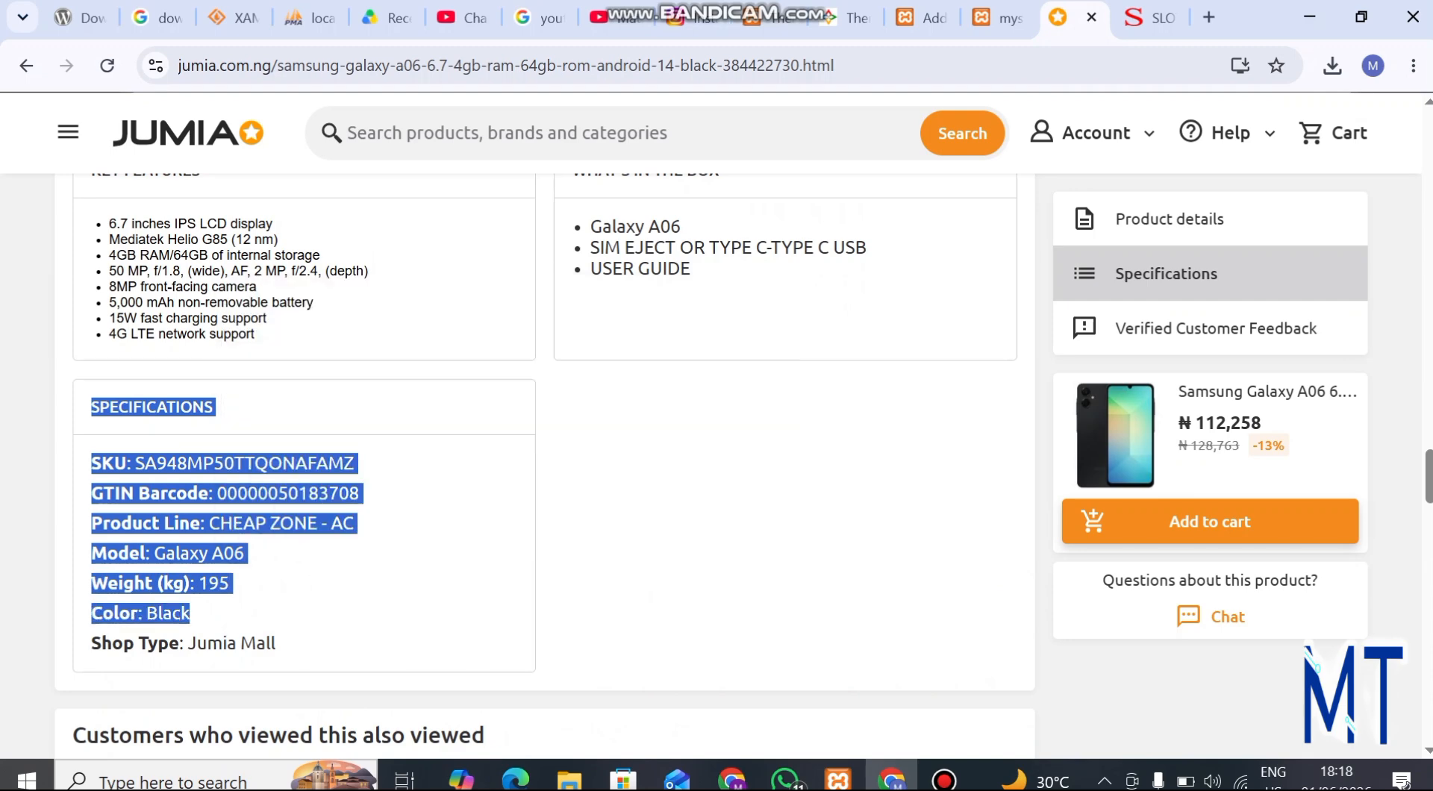
Paste the copied specifications on a new line below the title in the store product's short description
click(767, 18)
scroll(801, 443, up, 5)
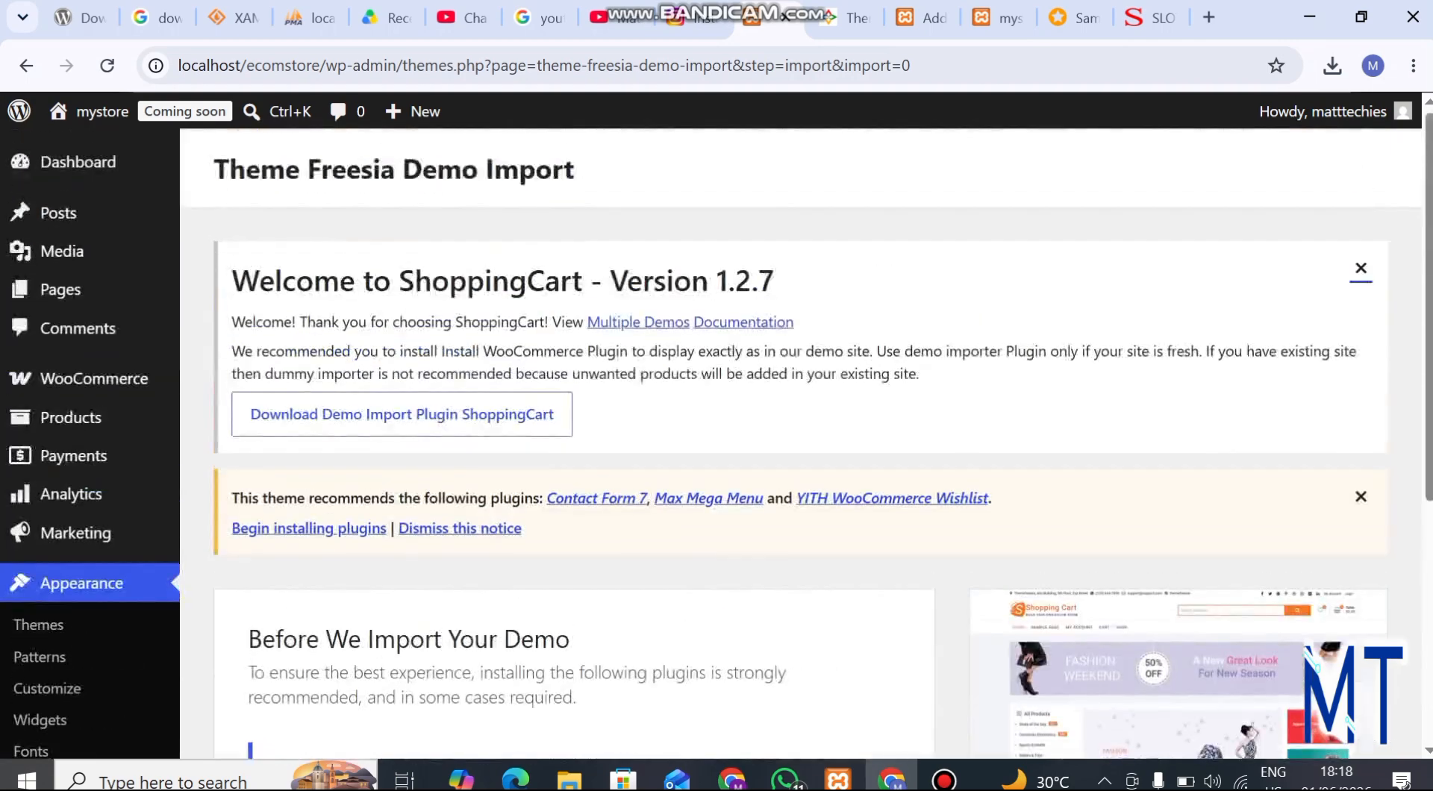
click(922, 18)
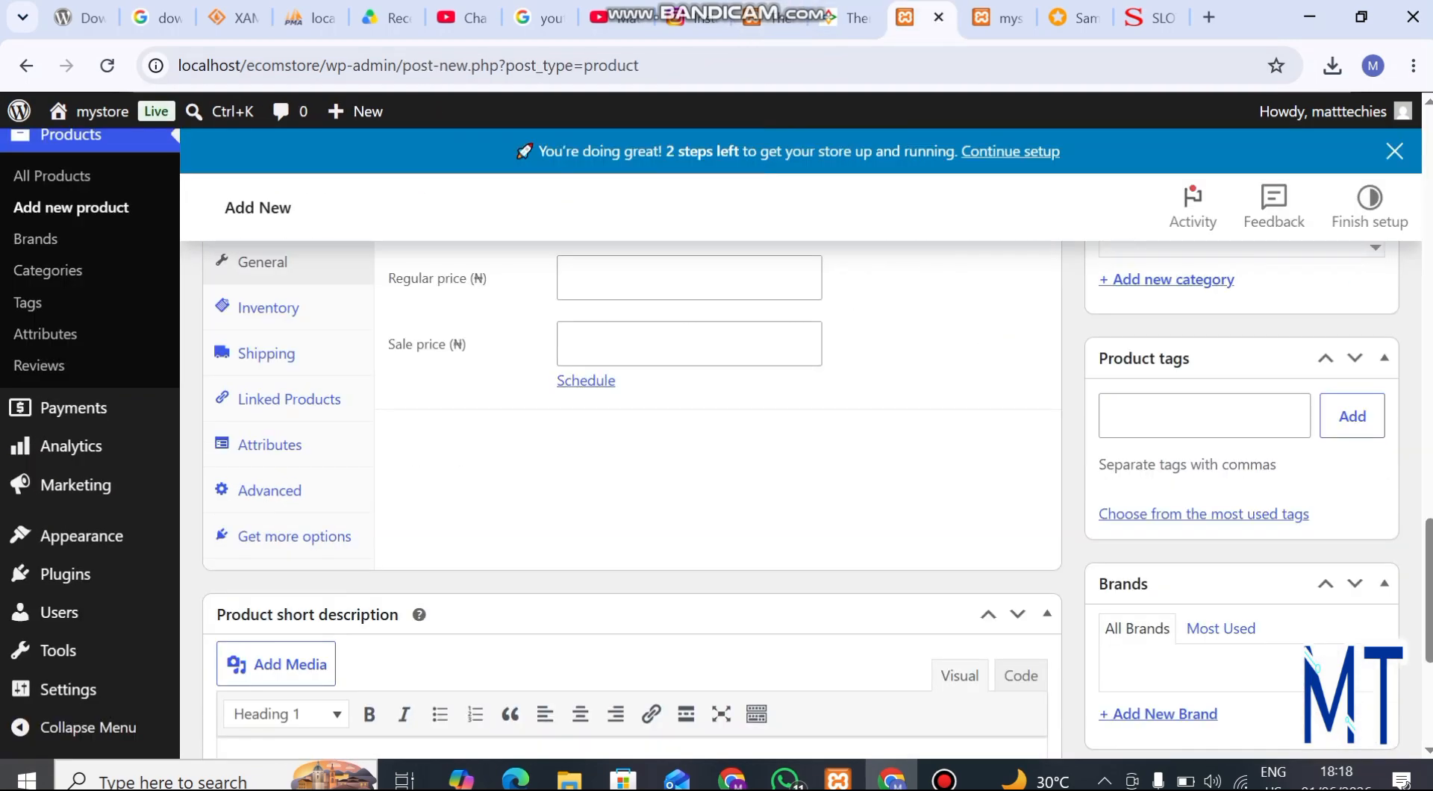
scroll(632, 448, down, 5)
scroll(632, 448, up, 10)
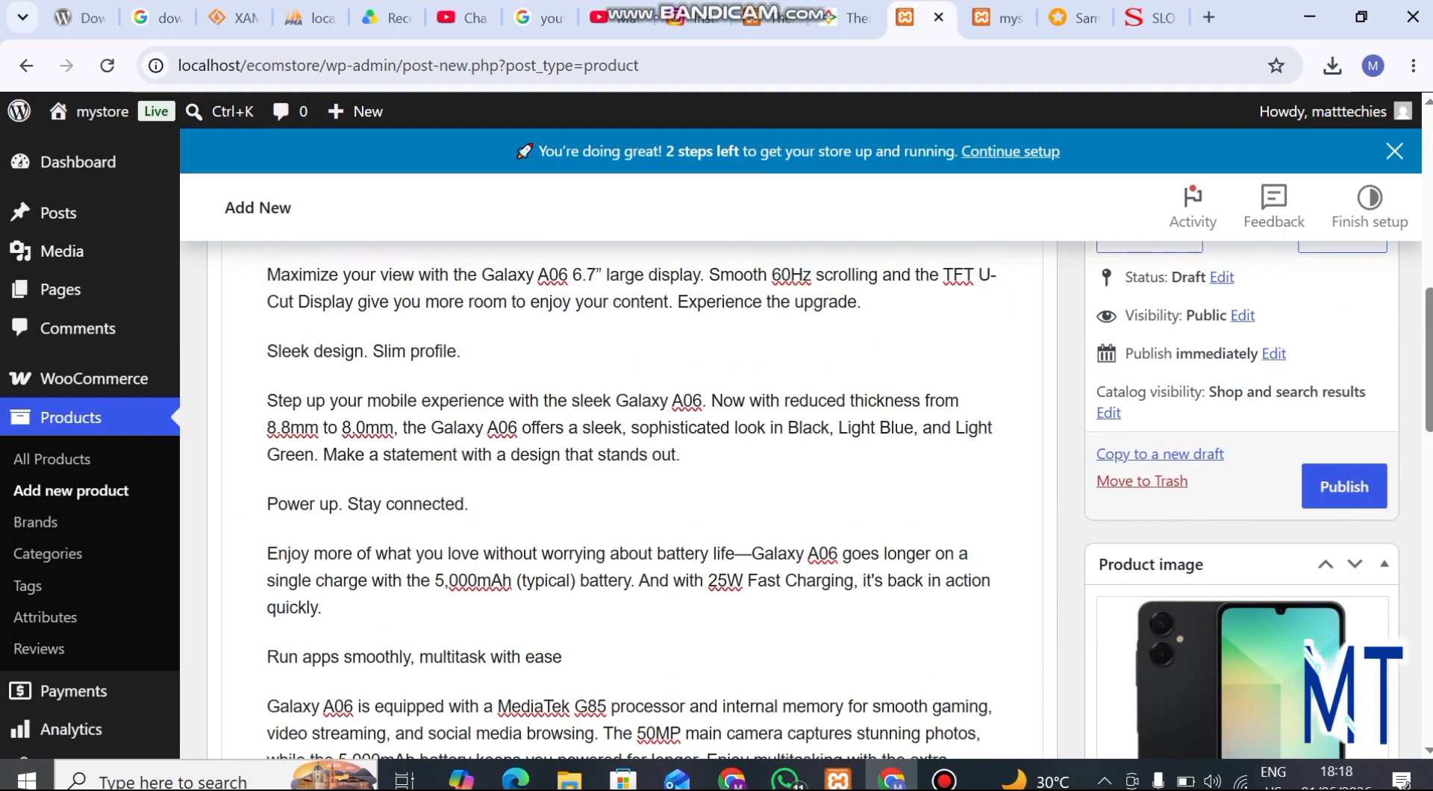
scroll(632, 448, down, 7)
scroll(632, 448, down, 4)
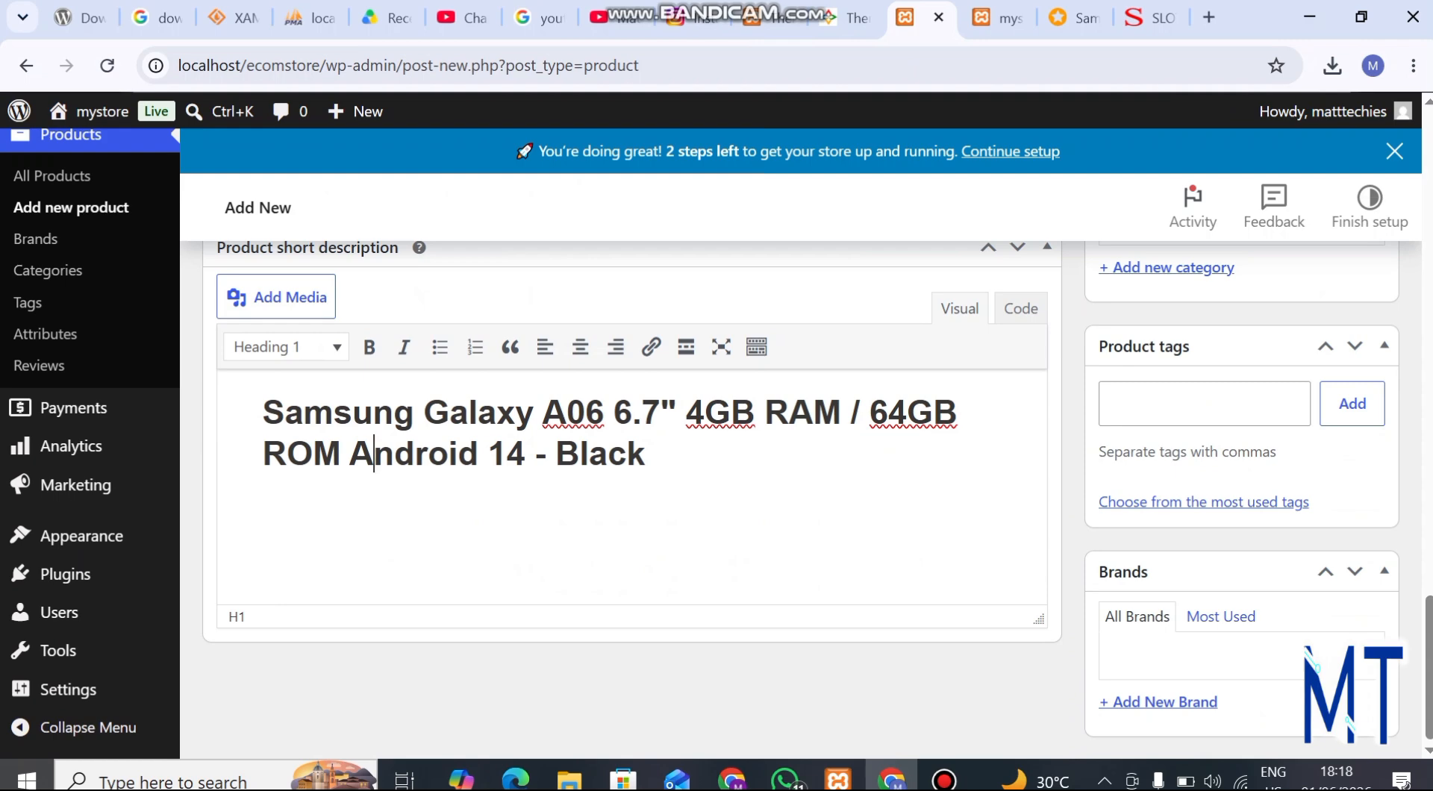
click(646, 453)
key(Return)
key(ctrl+v)
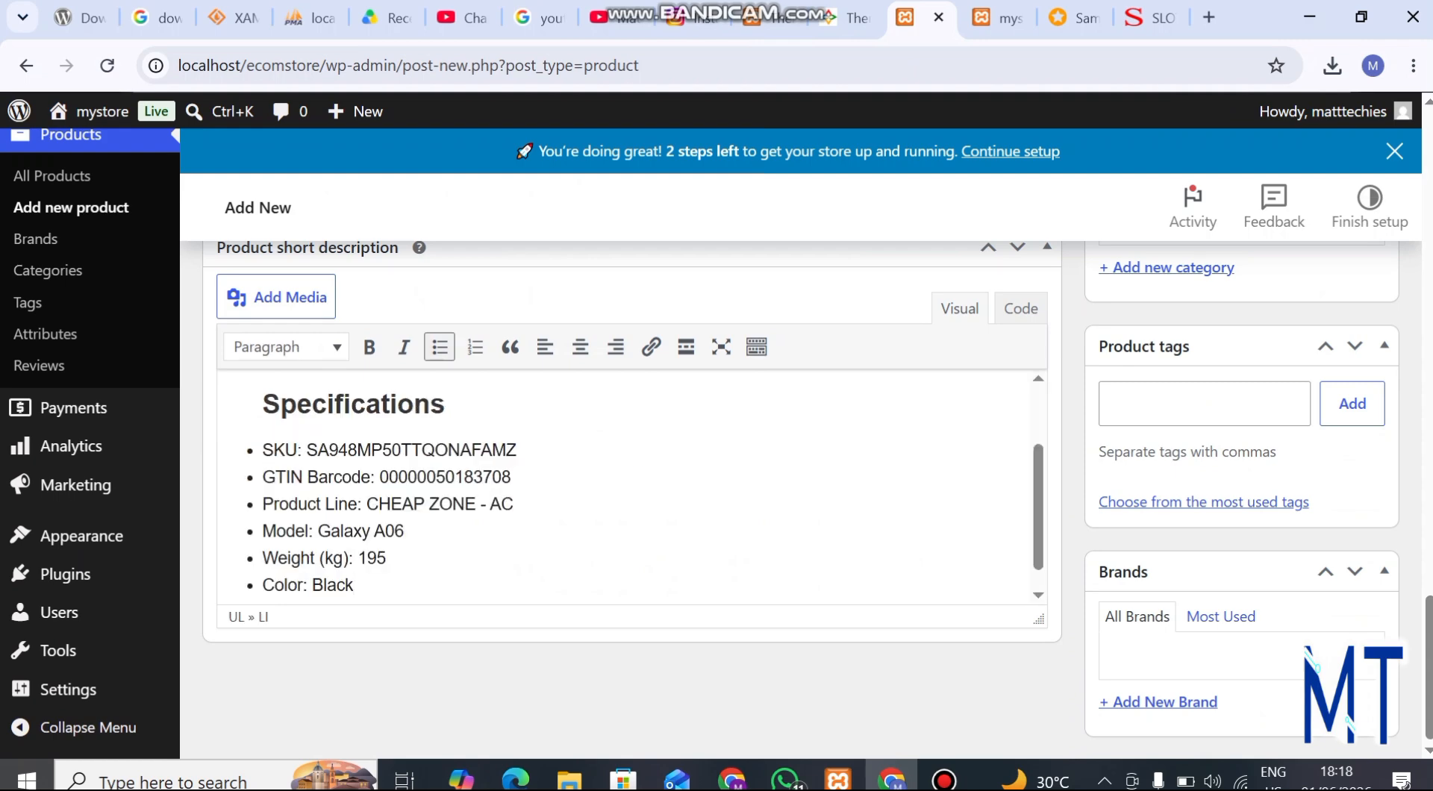
Paste the same specifications below the Digital Wellbeing paragraph at the end of the main product description
scroll(633, 485, up, 3)
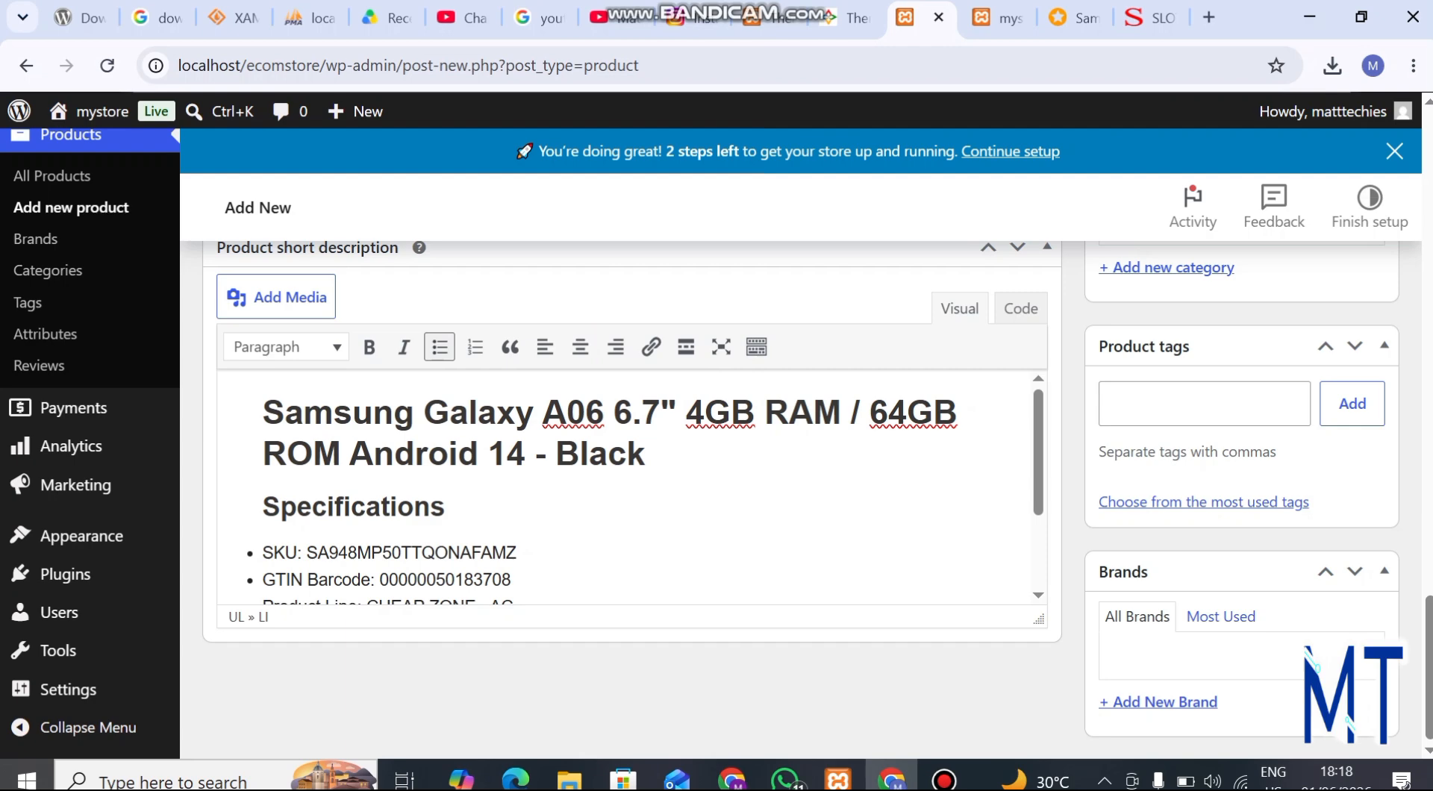
scroll(633, 448, up, 3)
scroll(633, 448, down, 2)
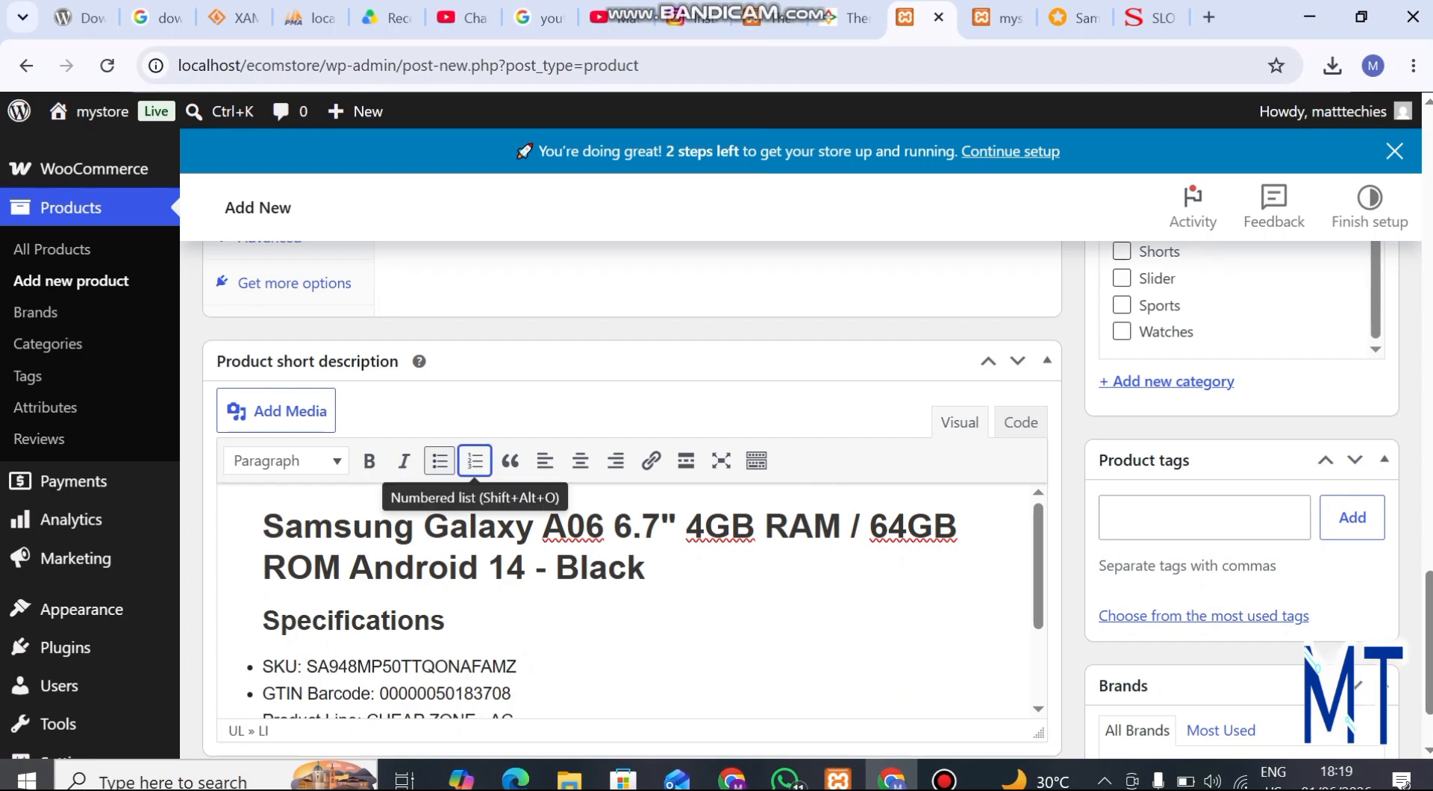
scroll(475, 460, up, 10)
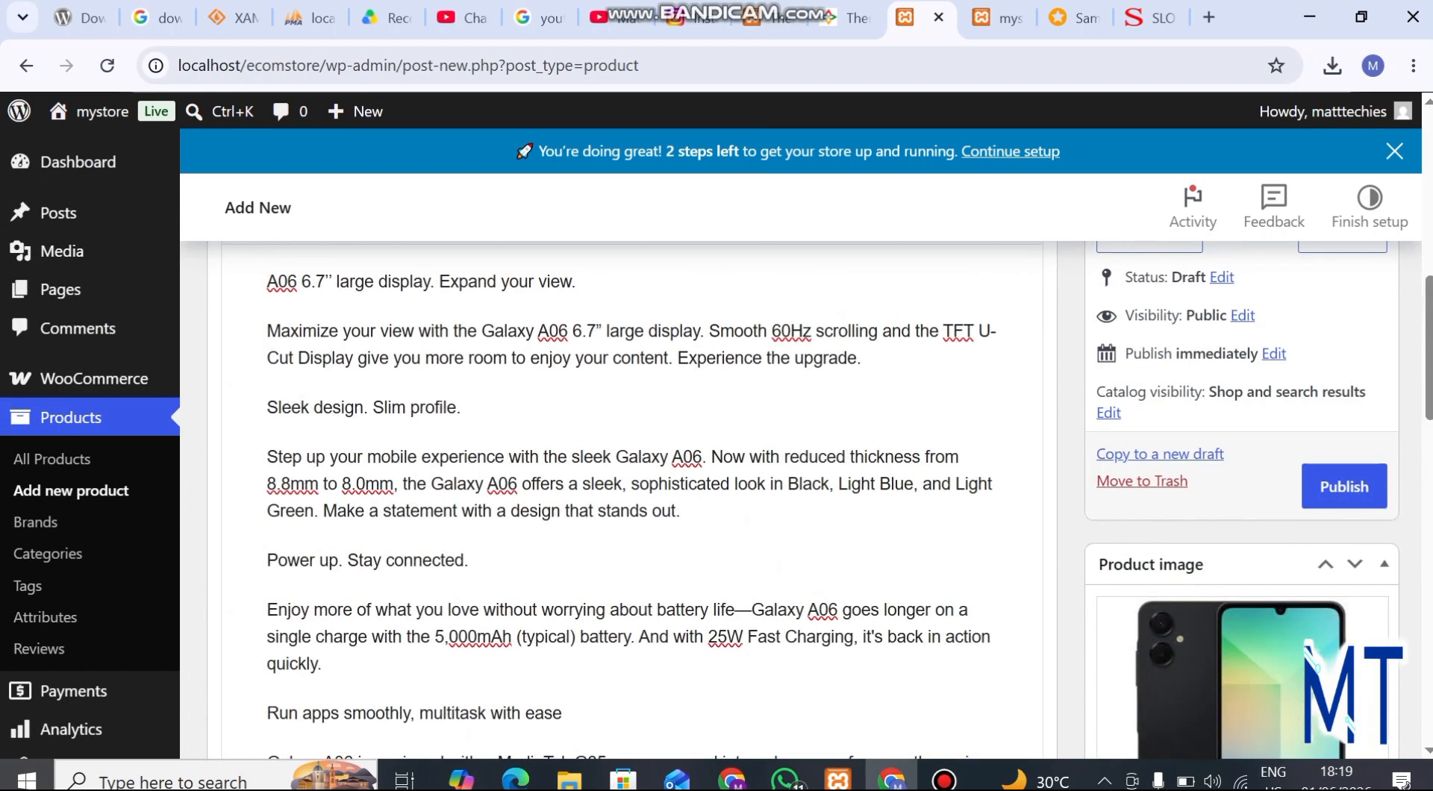
scroll(475, 461, up, 4)
scroll(475, 460, down, 9)
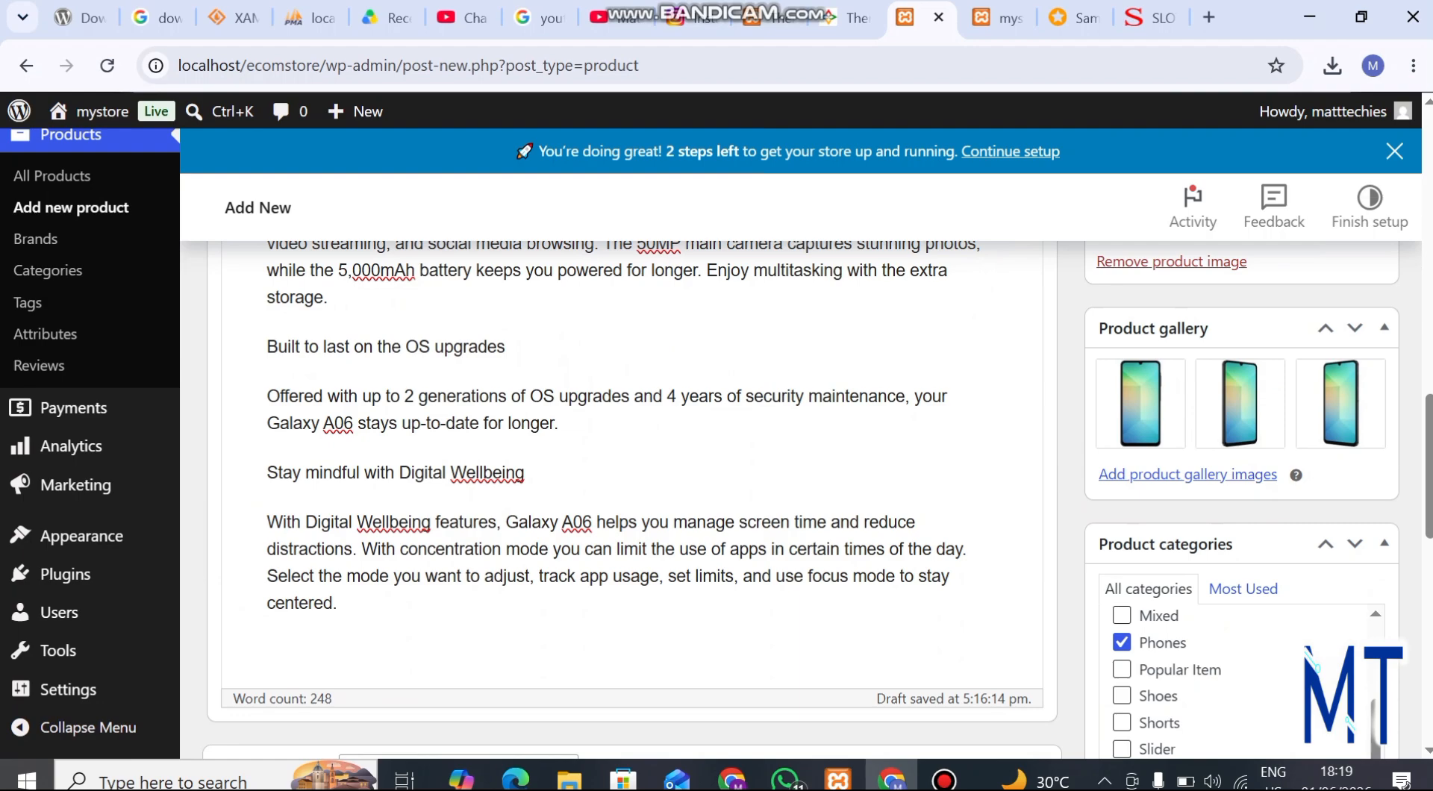
key(Return)
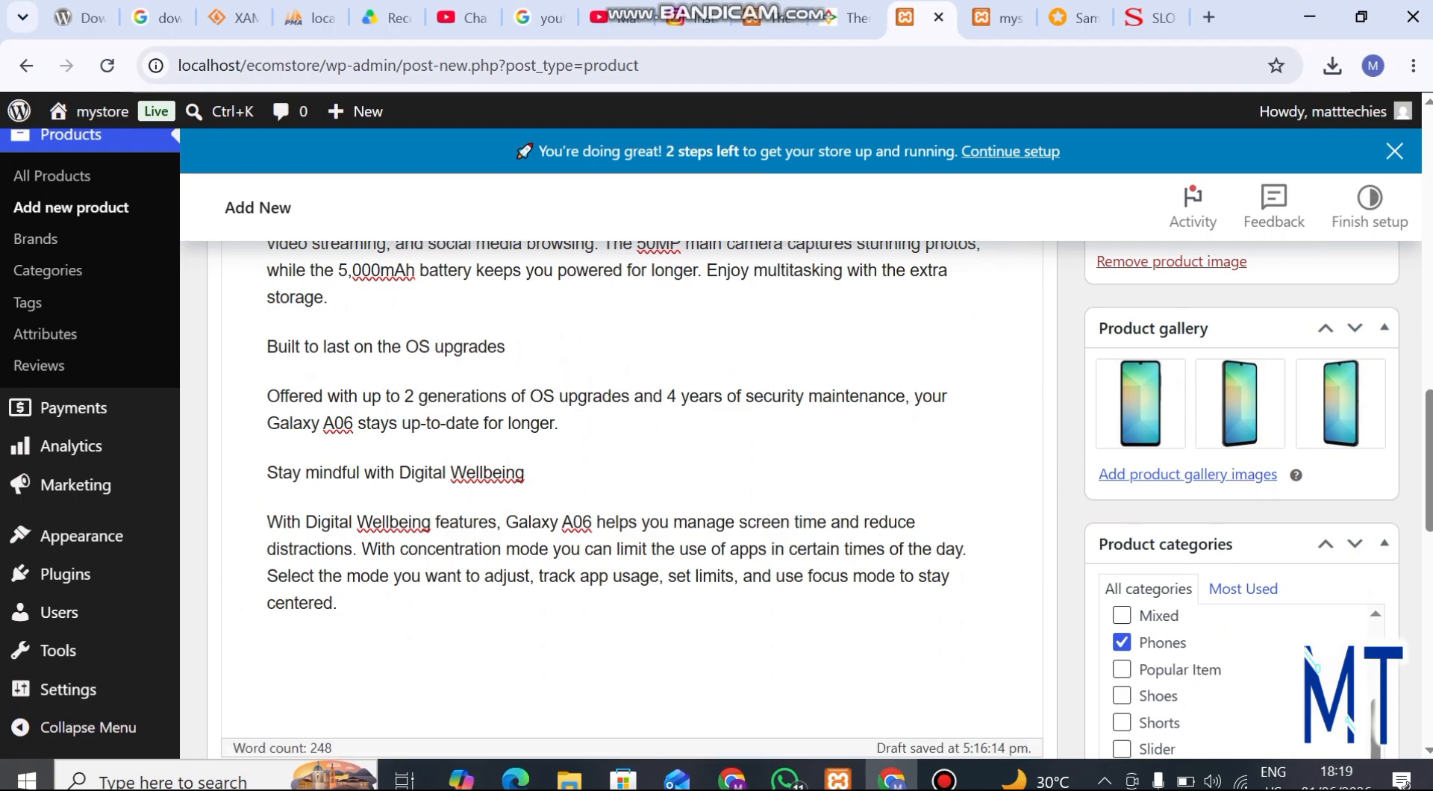
key(ctrl+v)
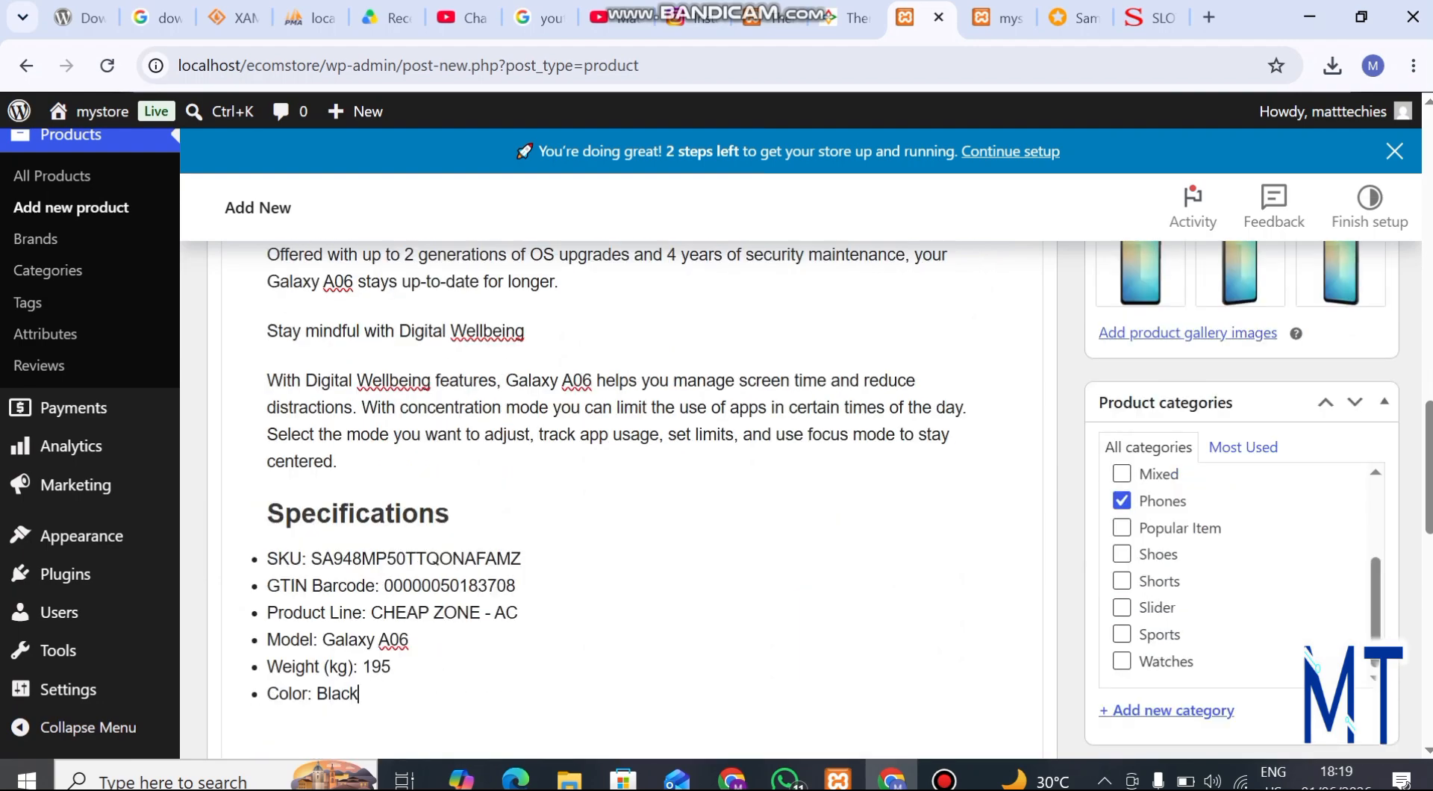
Review the product form from the title and main description through the gallery, categories, product data and short description
scroll(632, 478, up, 14)
scroll(632, 478, down, 6)
scroll(632, 478, up, 5)
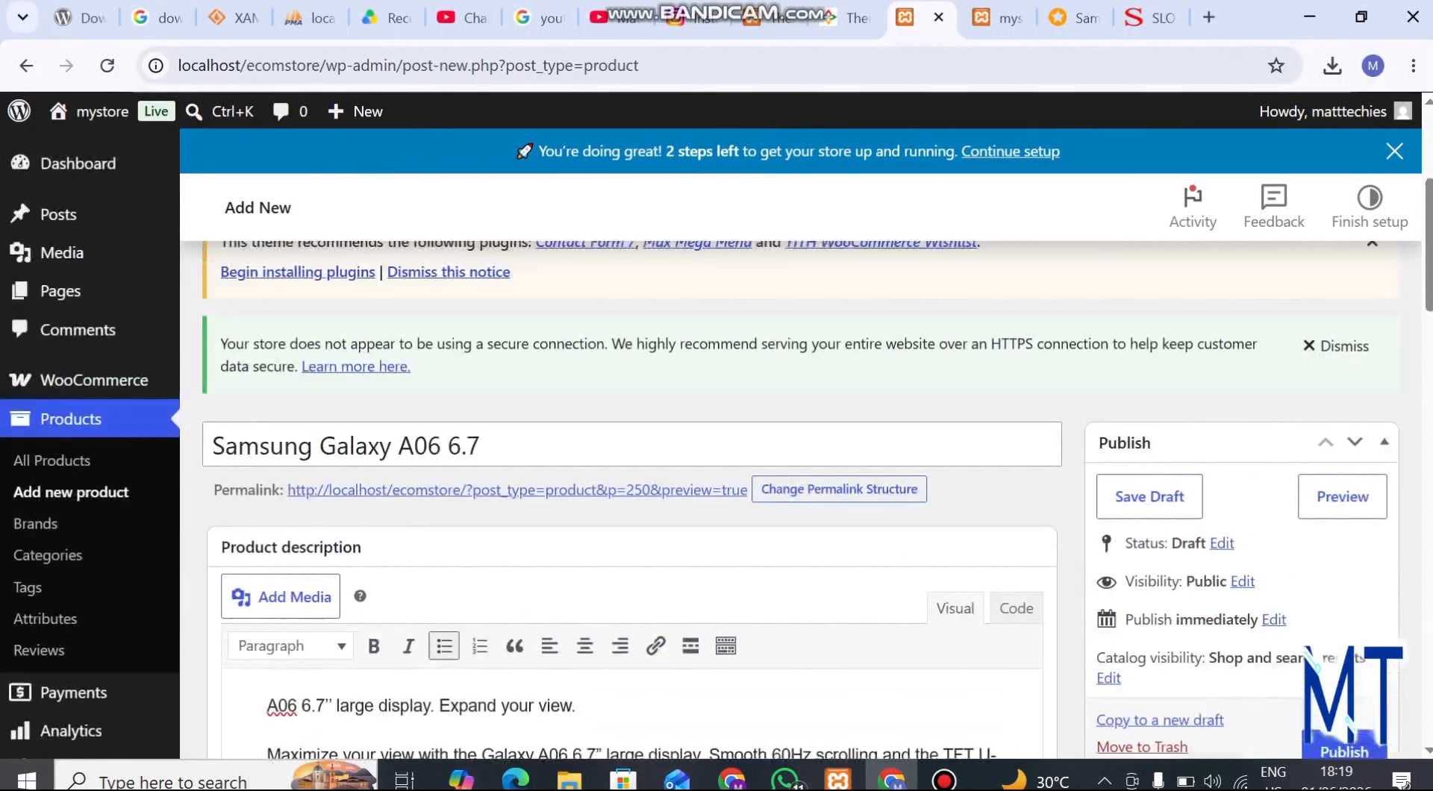
scroll(631, 478, down, 18)
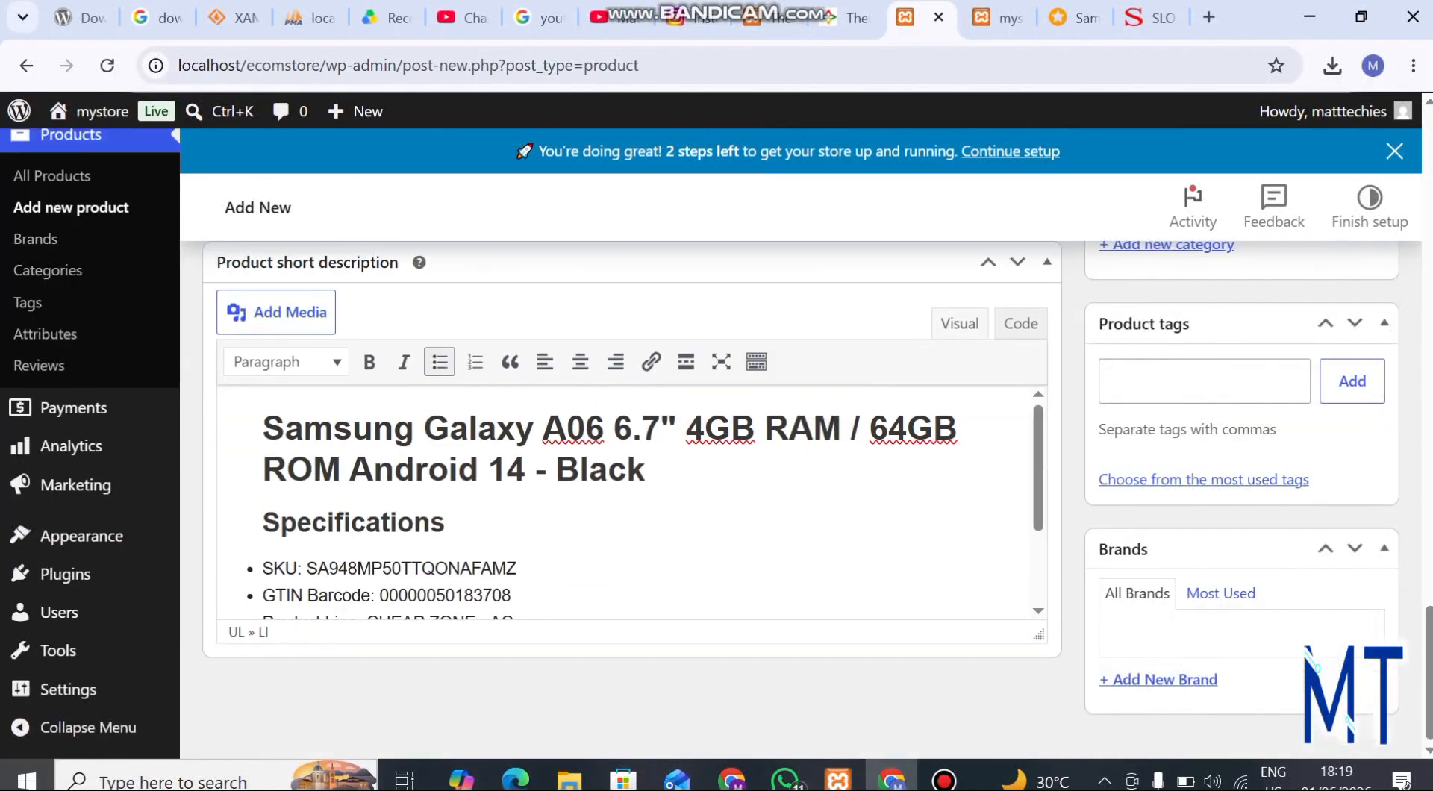
scroll(632, 477, up, 6)
scroll(632, 478, down, 5)
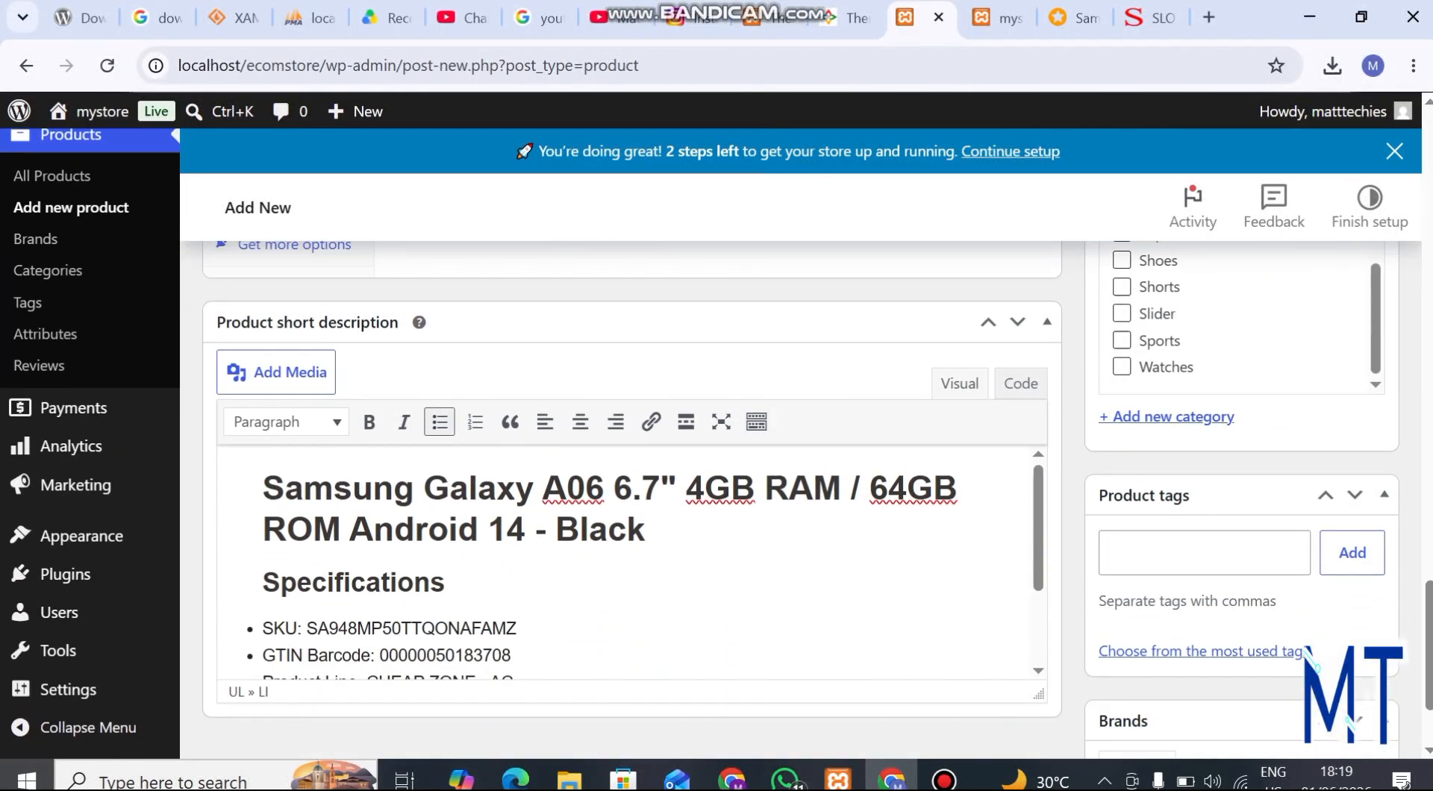
scroll(632, 478, down, 2)
scroll(631, 478, up, 20)
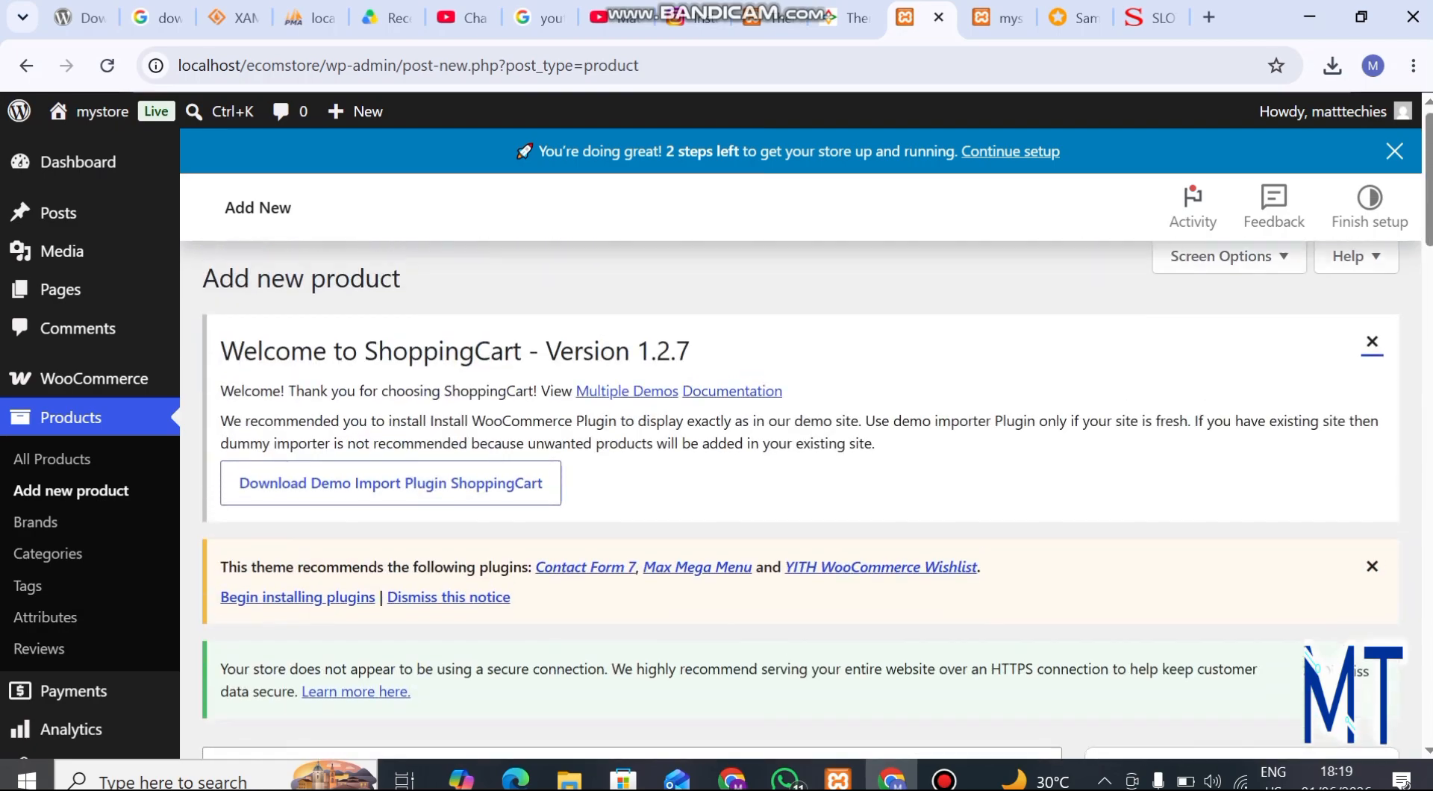
scroll(631, 478, down, 7)
scroll(631, 478, down, 2)
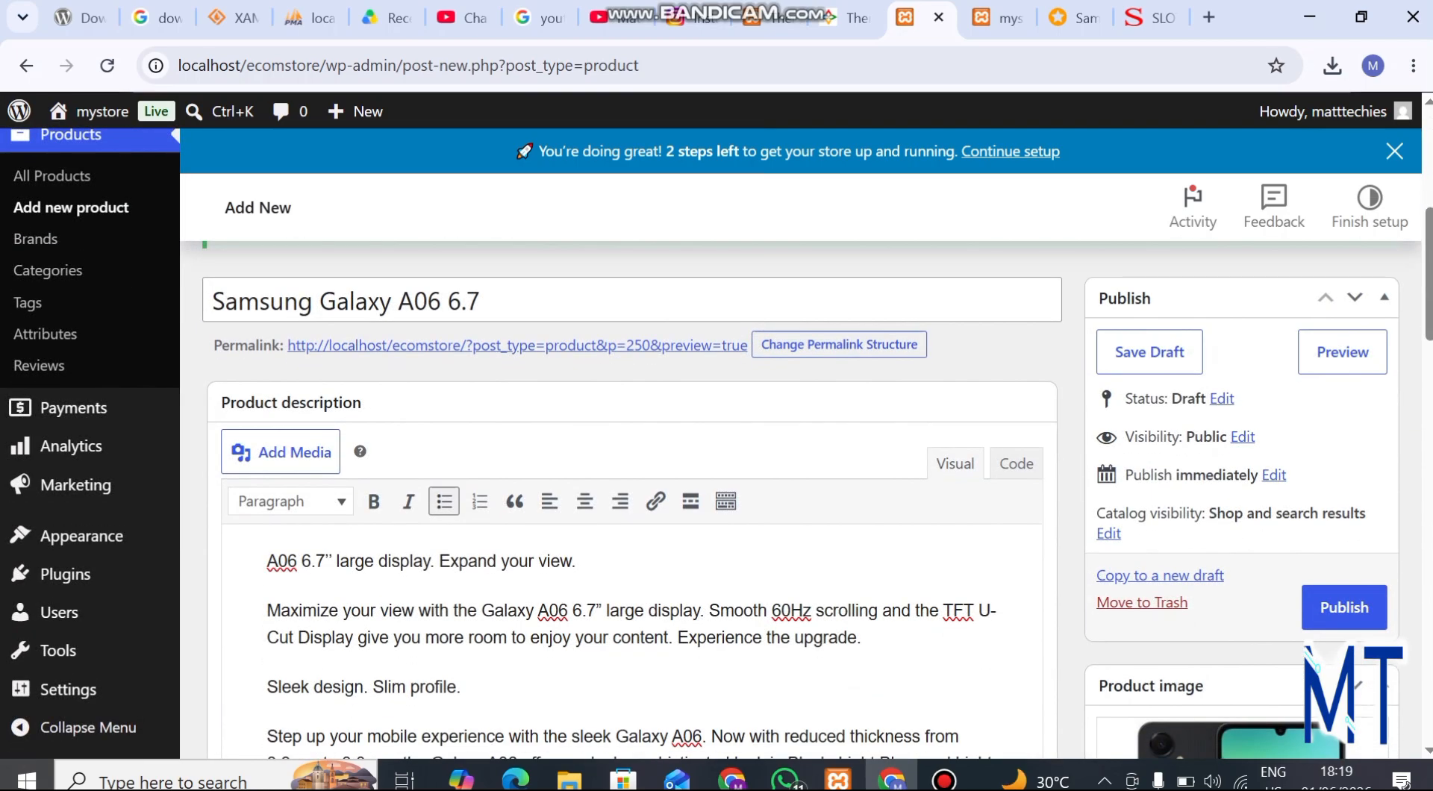
scroll(632, 478, down, 7)
scroll(631, 478, up, 20)
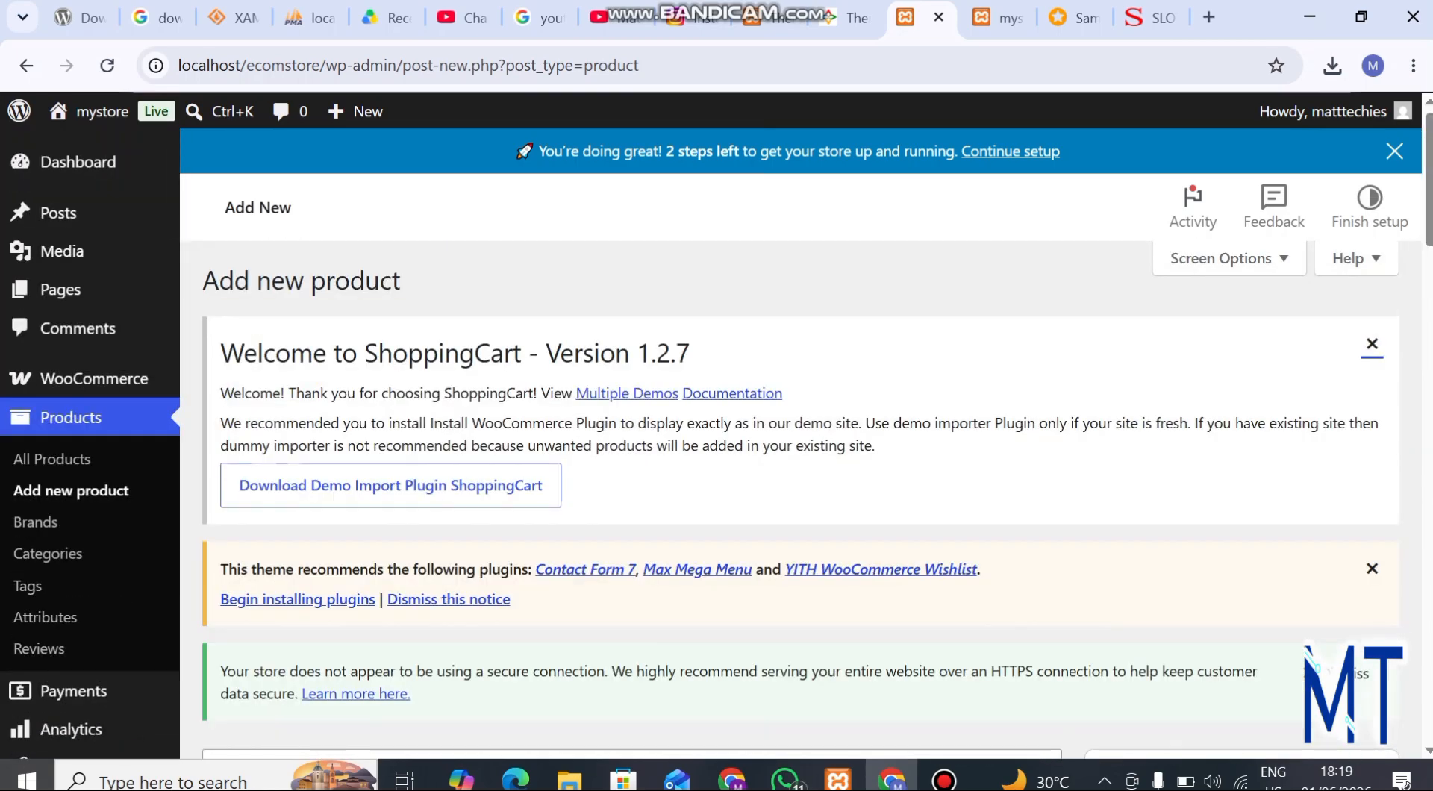
scroll(632, 477, down, 20)
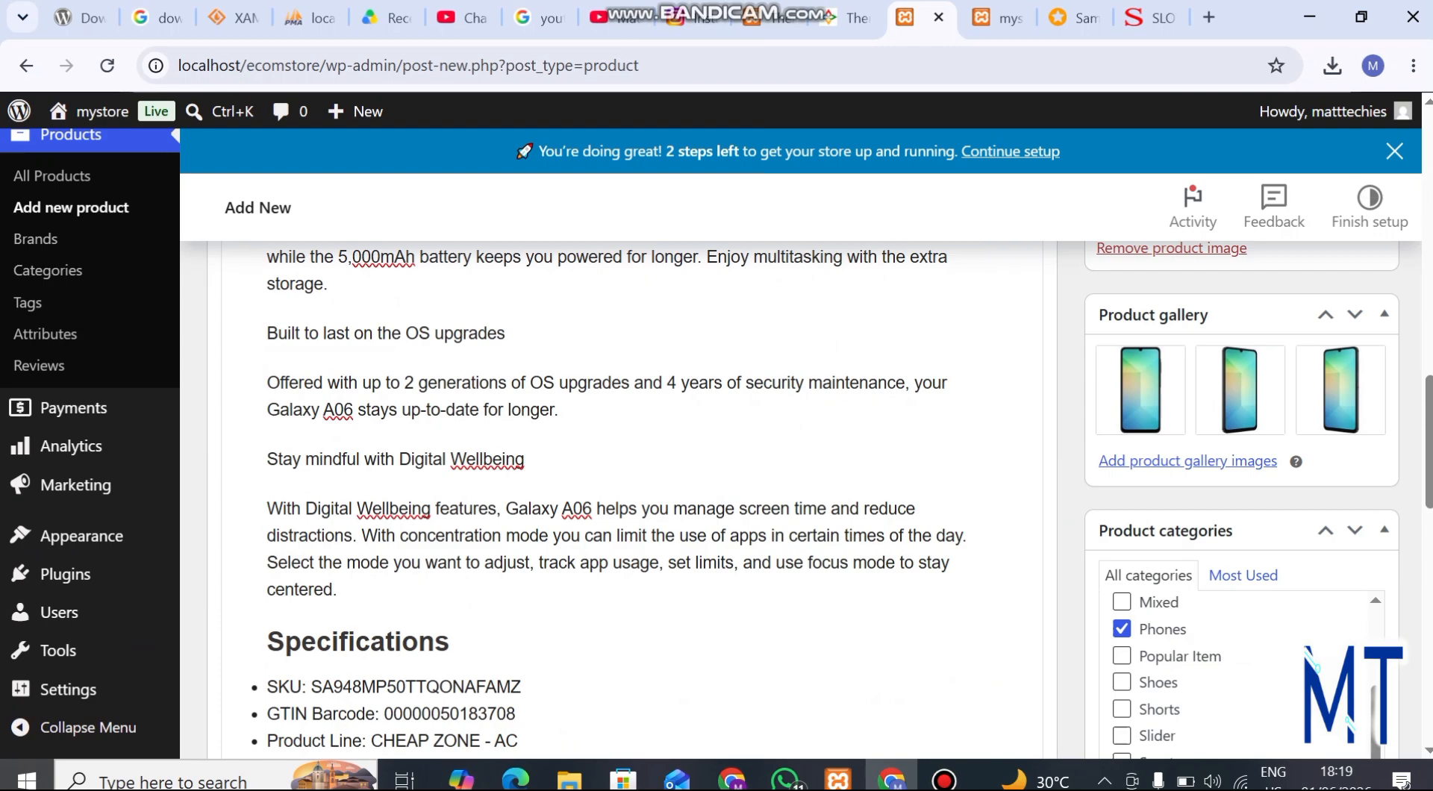
Check the phone's current and original prices on Jumia and set the store product's regular price to 128000
click(1075, 18)
scroll(711, 425, up, 15)
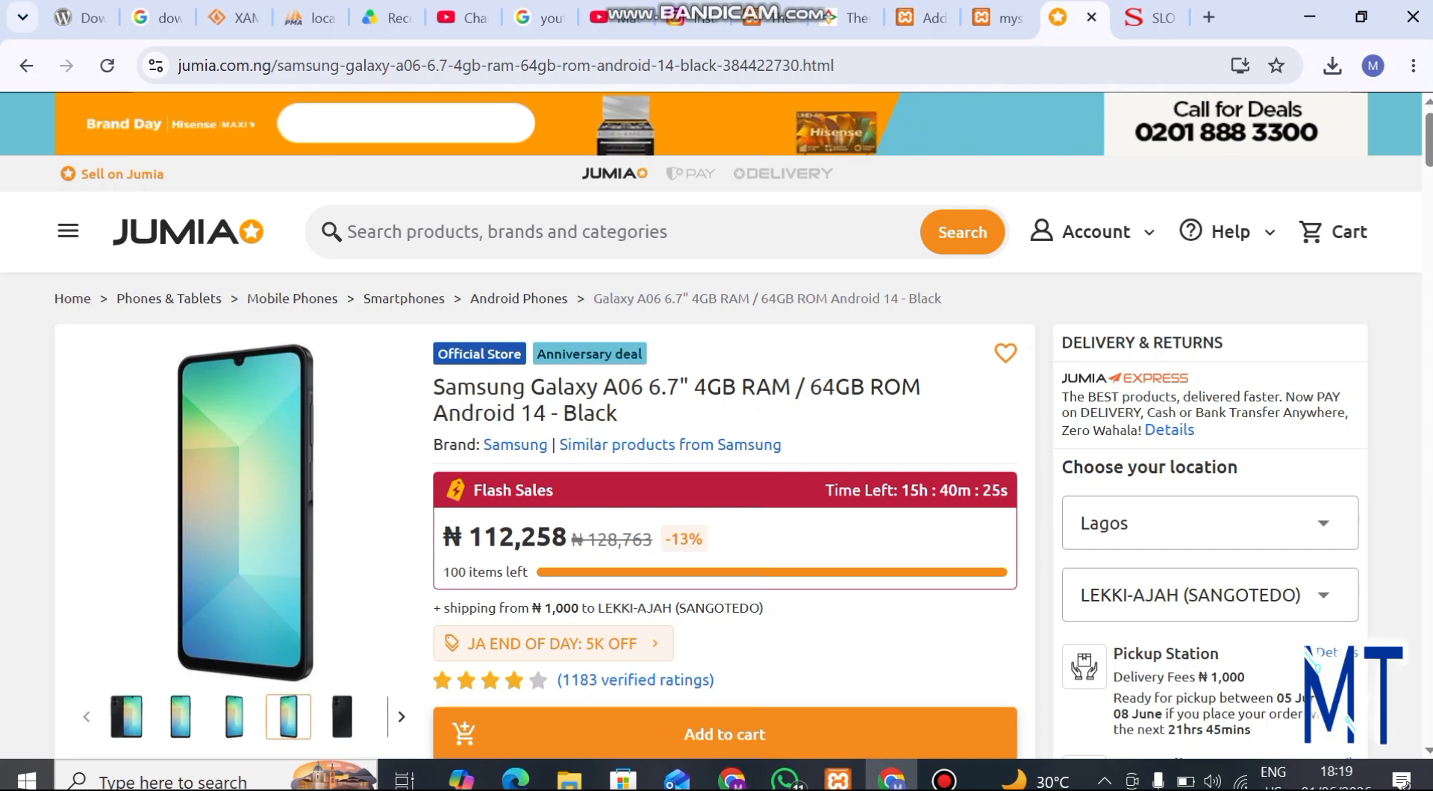
click(922, 17)
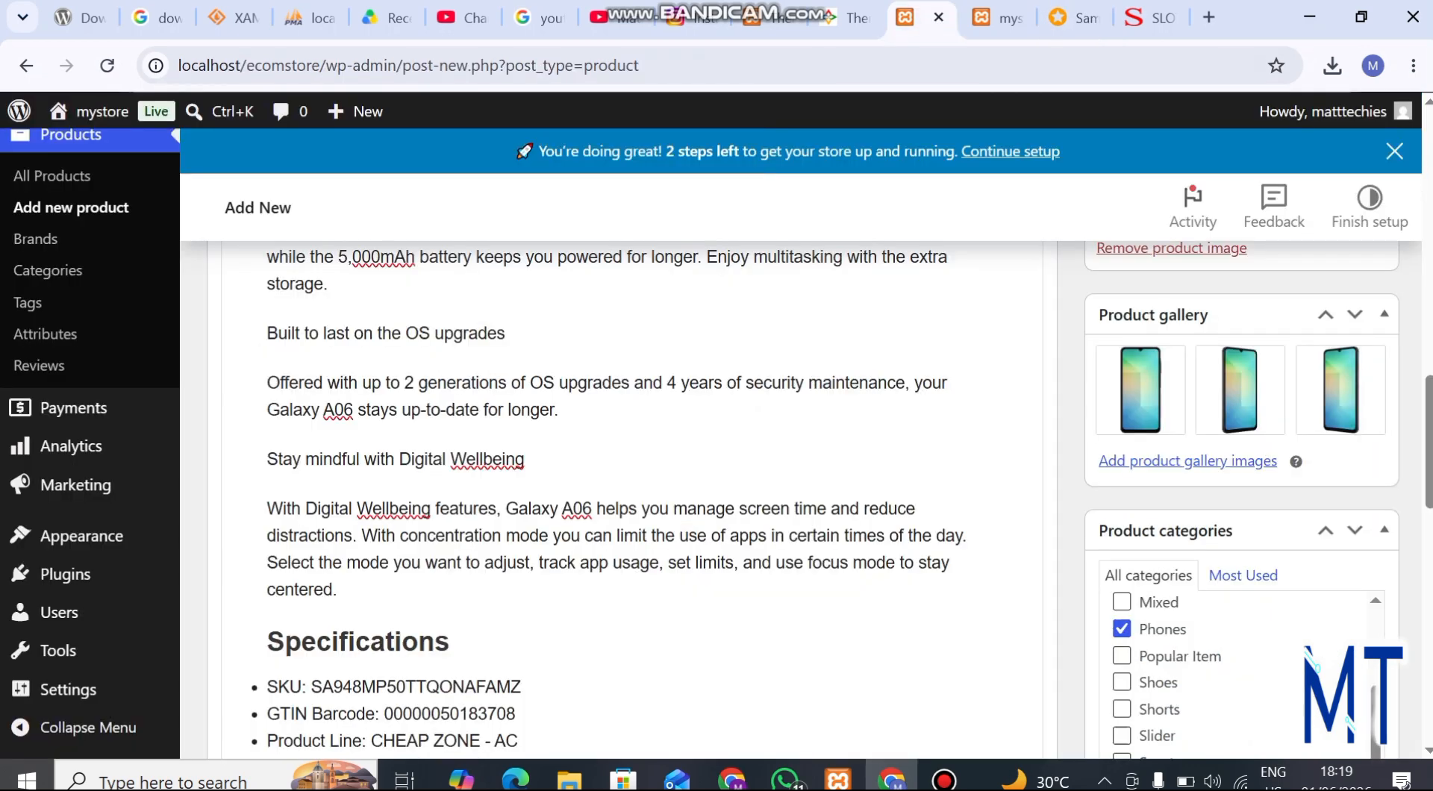
scroll(634, 501, down, 10)
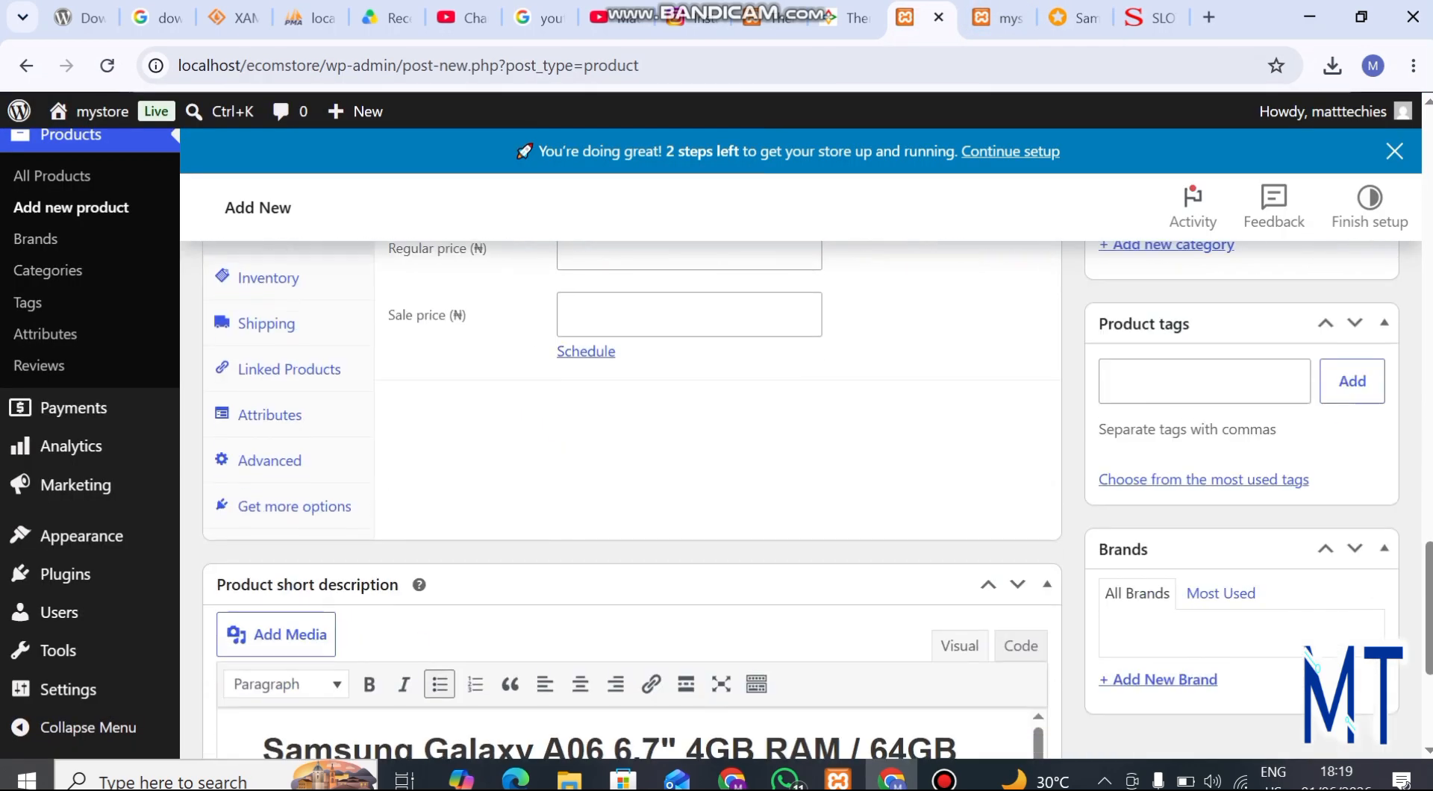
scroll(634, 485, up, 1)
click(672, 326)
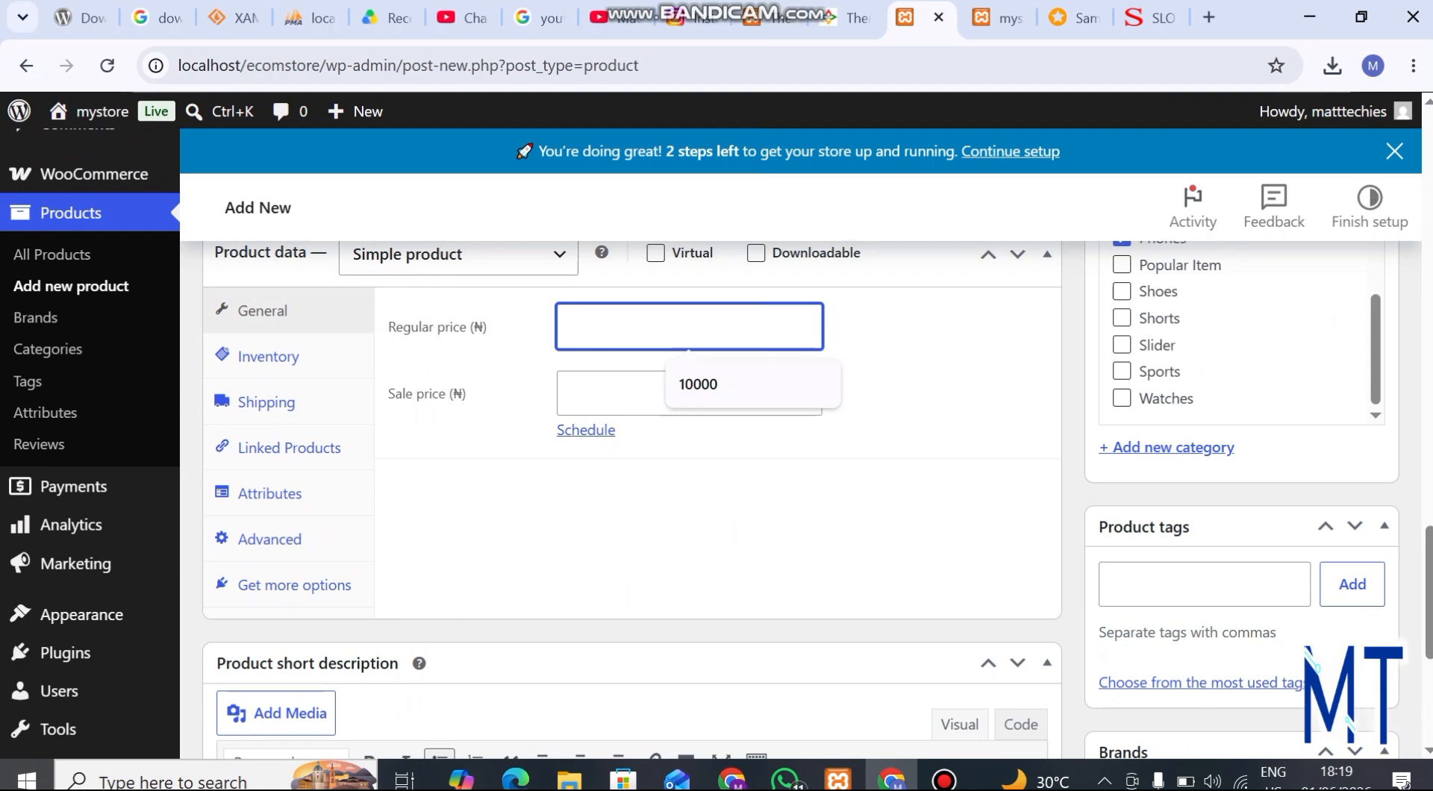
key(Tab)
click(896, 388)
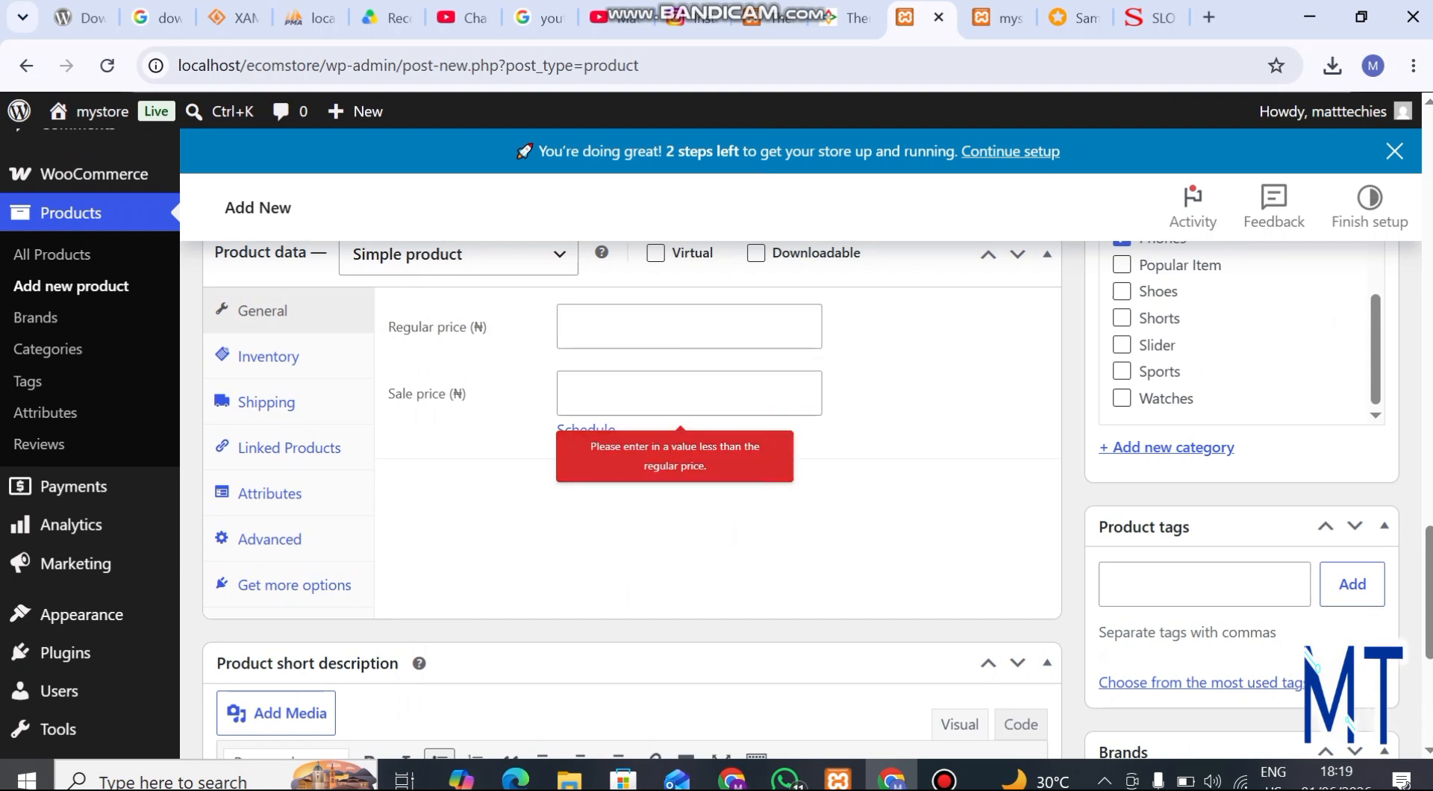
click(689, 327)
text(12)
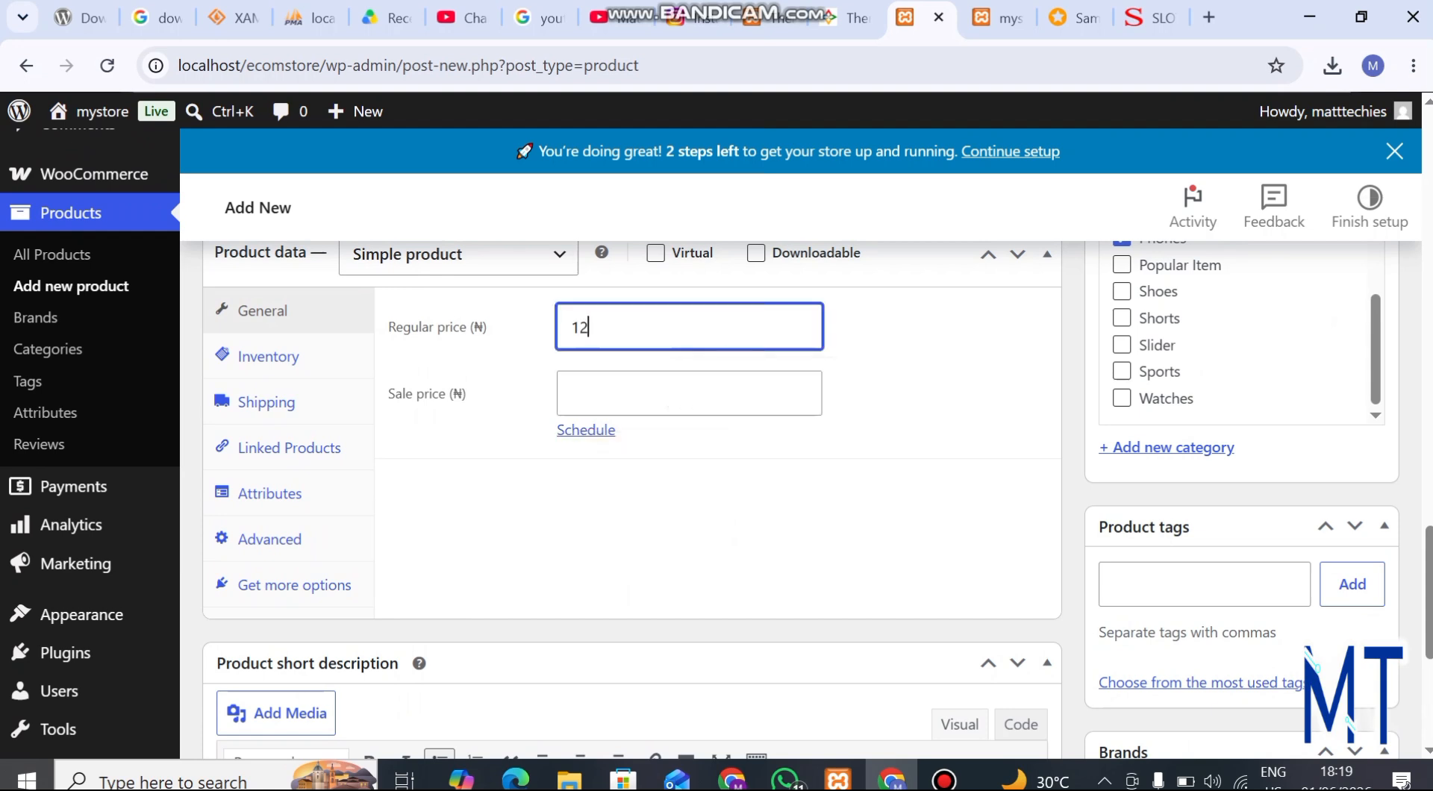
text(8000)
Set the product's sale price to 121500
click(688, 393)
text(1)
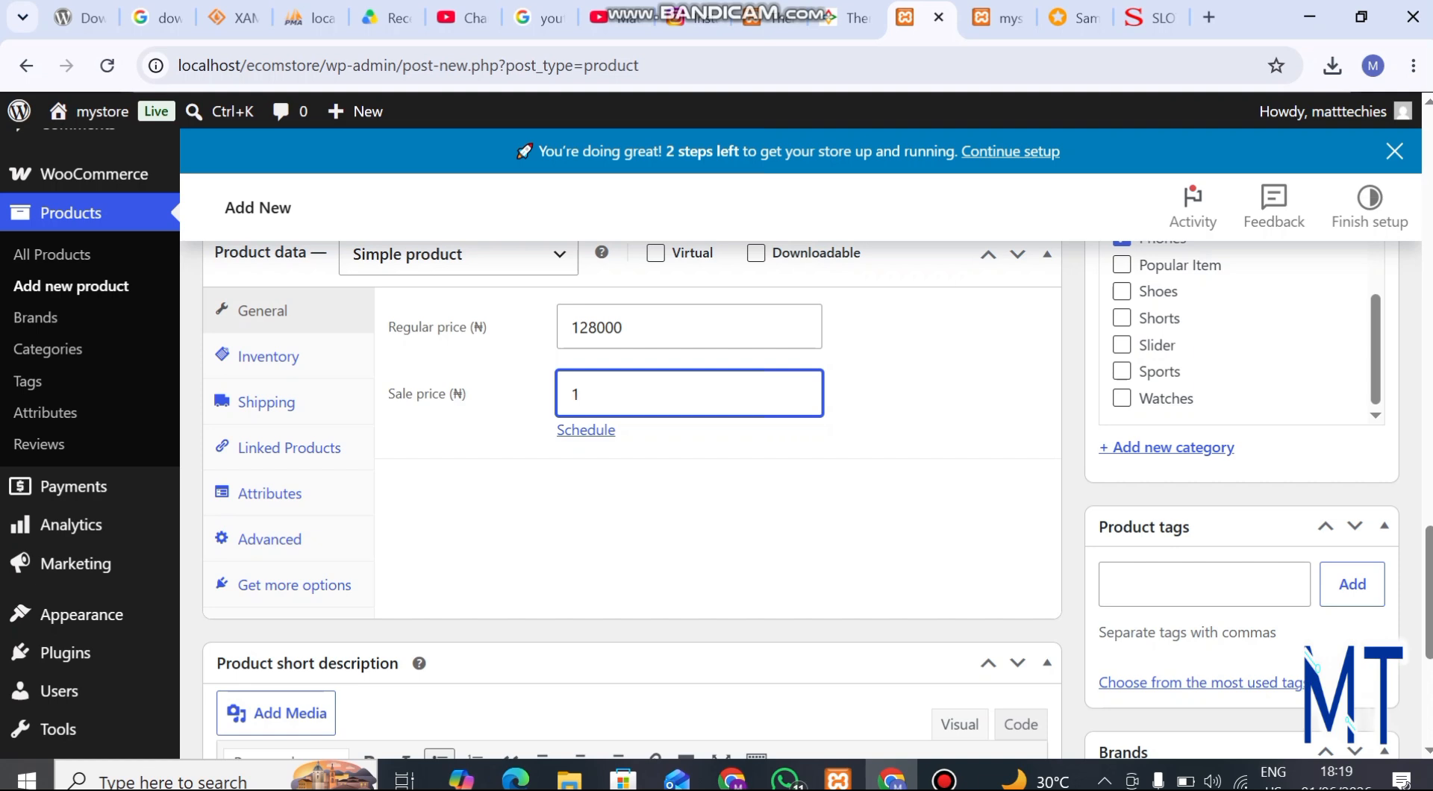
text(2)
text(1)
text(5000)
scroll(632, 448, down, 3)
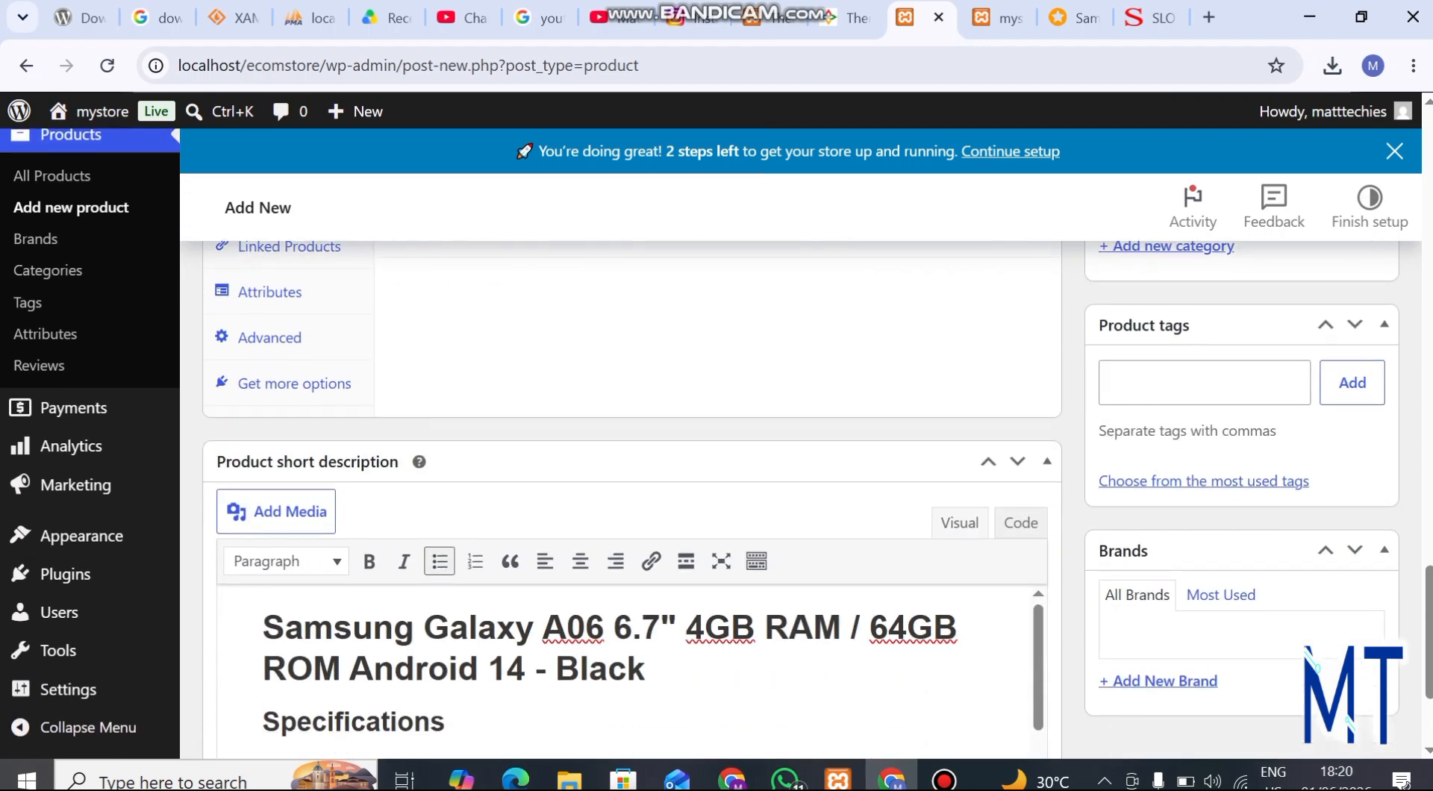
Publish the Samsung Galaxy A06 6.7 product and look over its published description, main image and gallery
scroll(632, 448, up, 15)
scroll(1340, 651, down, 2)
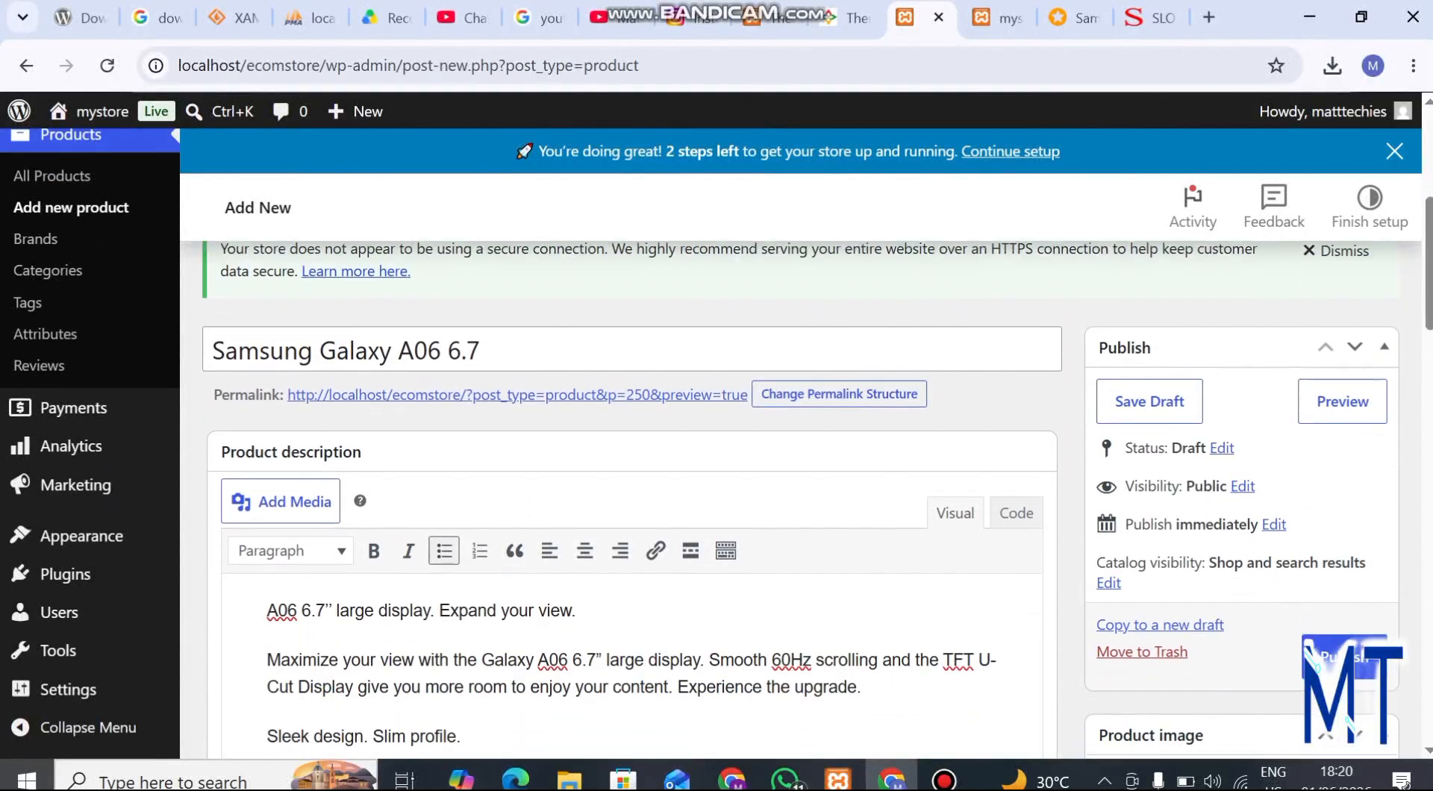
click(1340, 651)
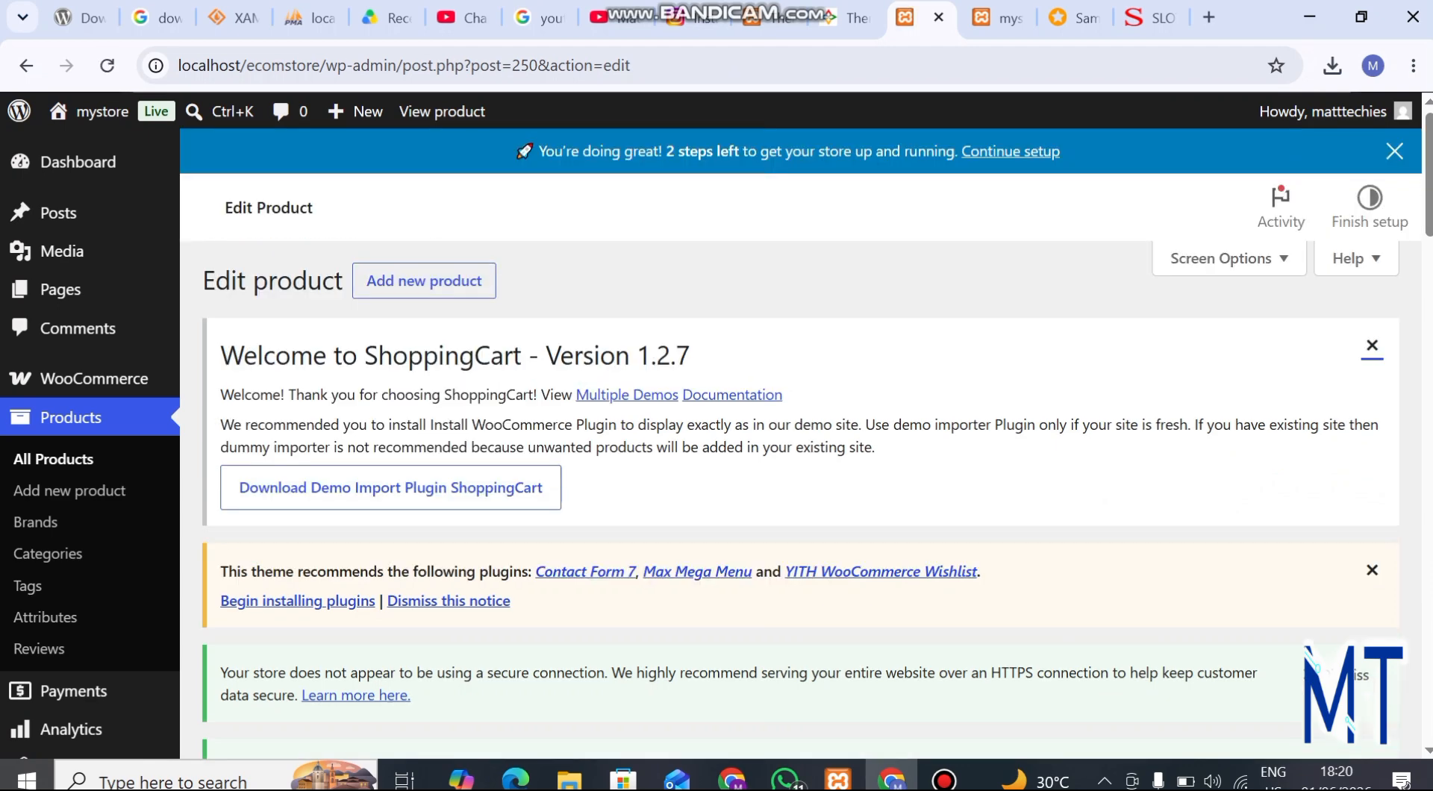
scroll(822, 485, down, 15)
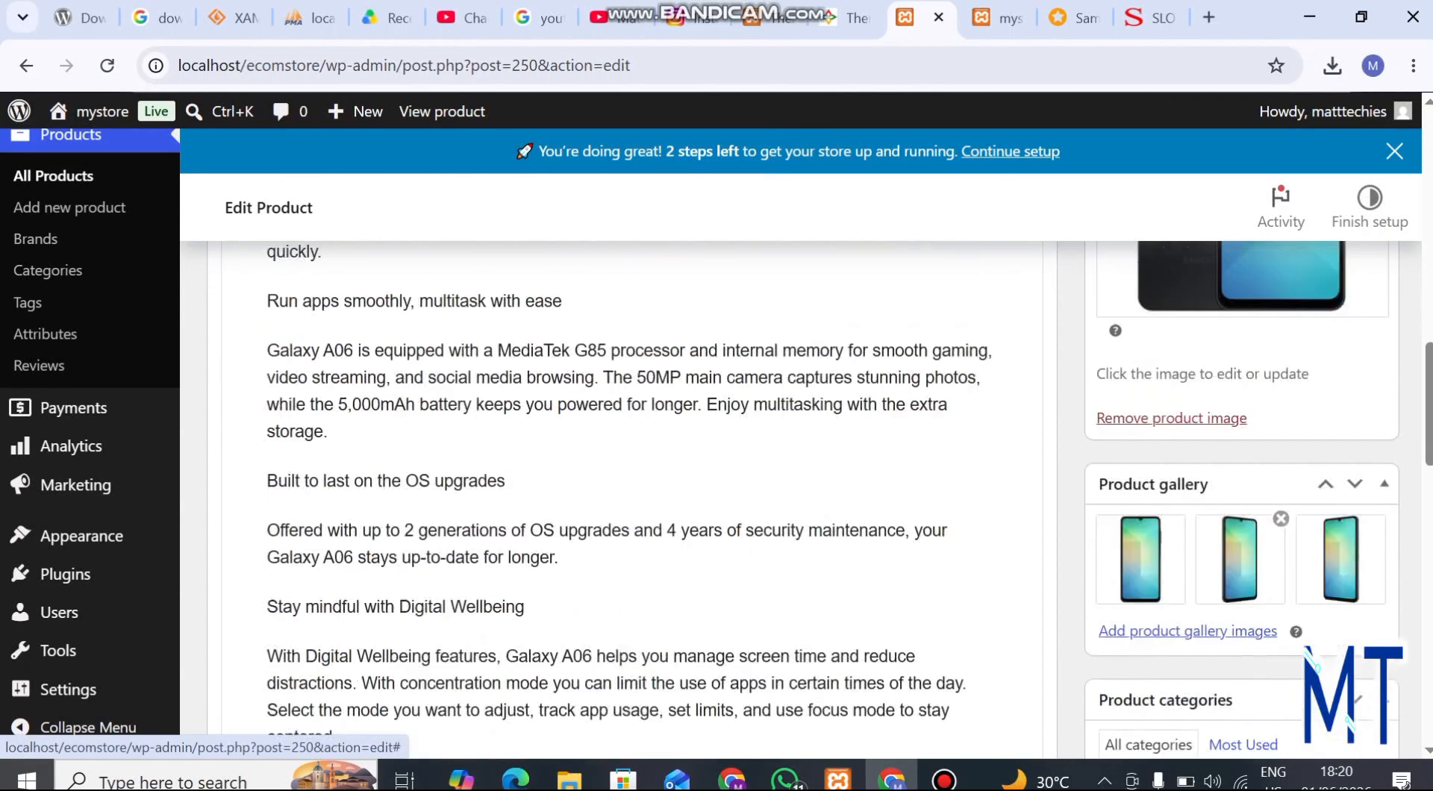
scroll(821, 486, up, 6)
scroll(1239, 522, up, 3)
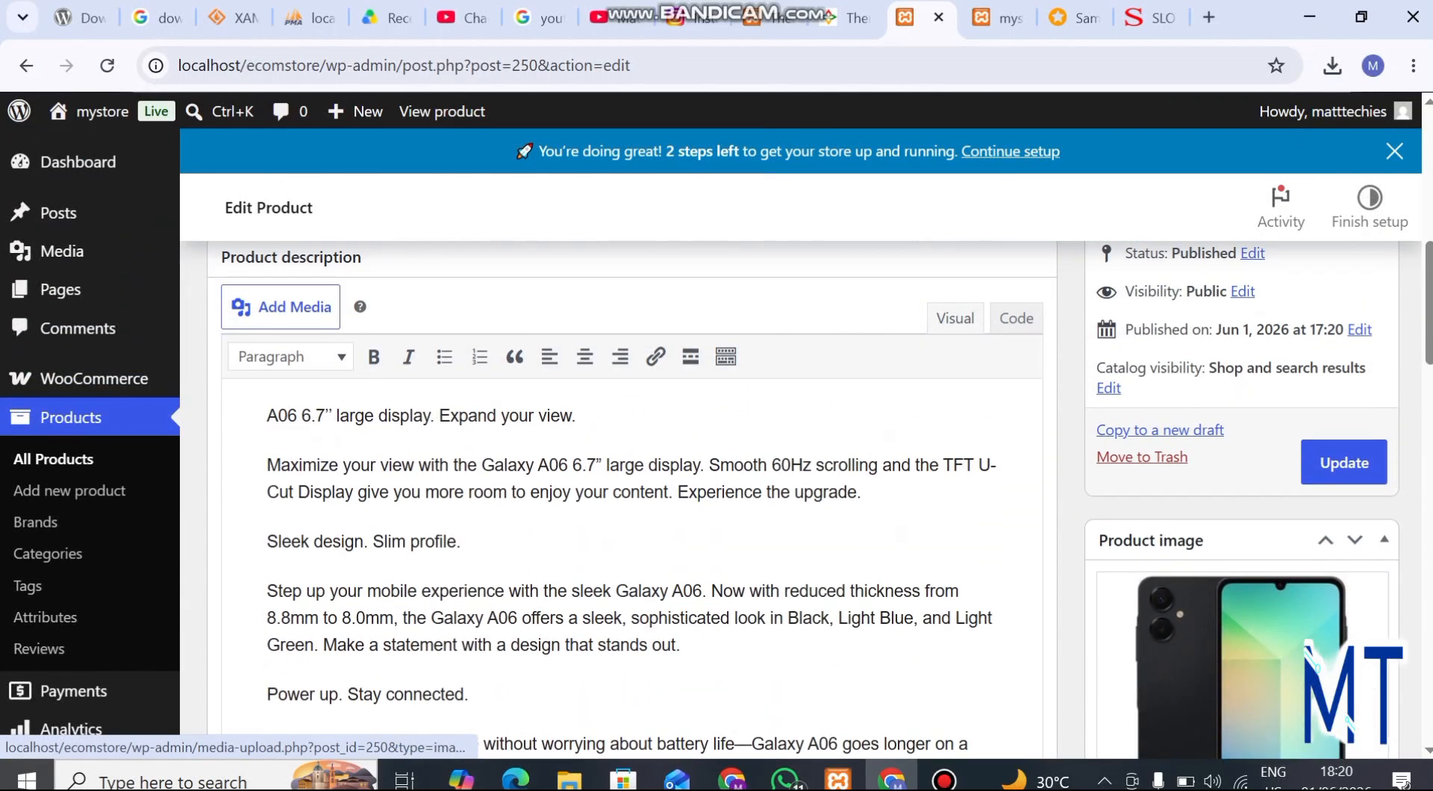
scroll(800, 500, up, 10)
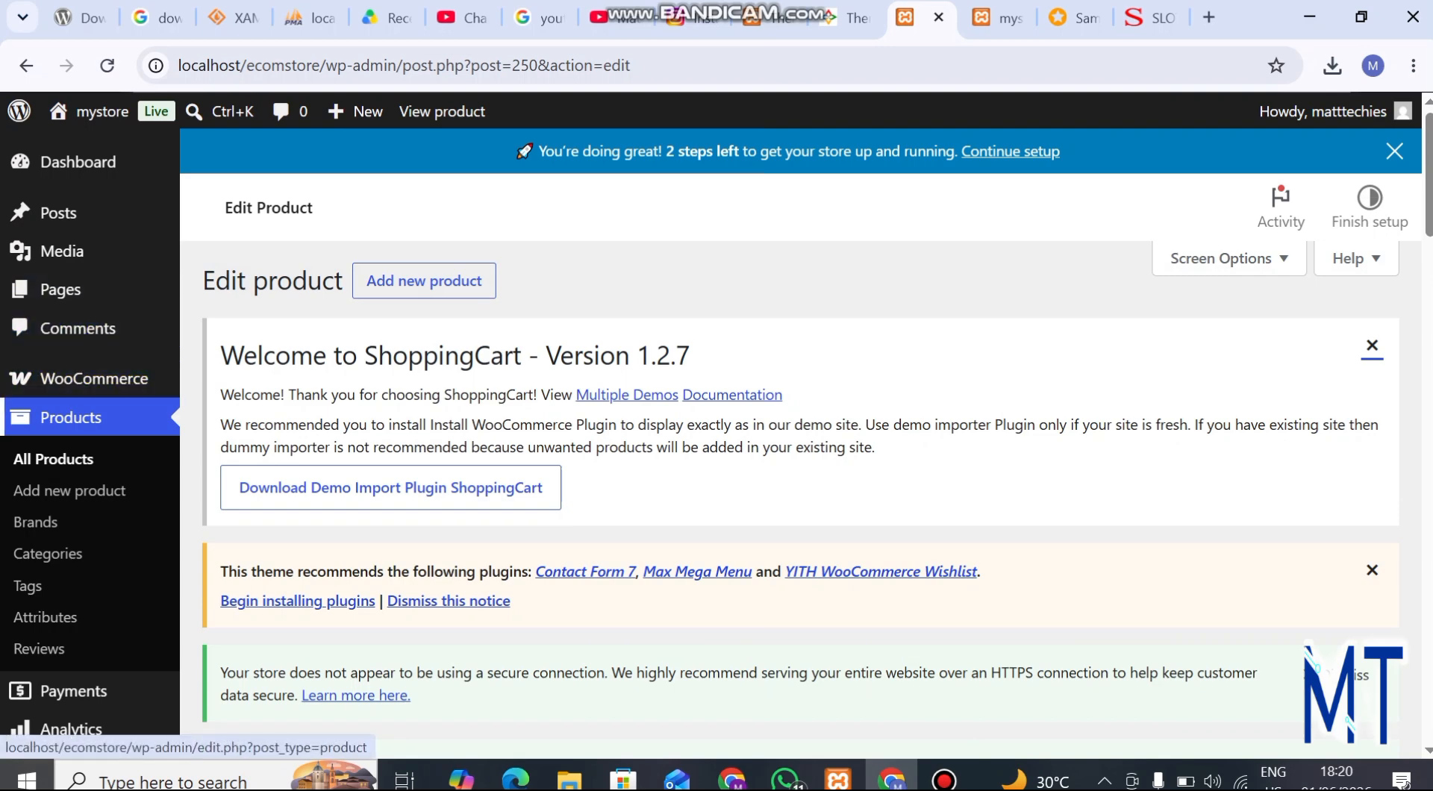
Open the list of all products and check the Samsung Galaxy A06 6.7 entry's stock, prices and category
click(53, 459)
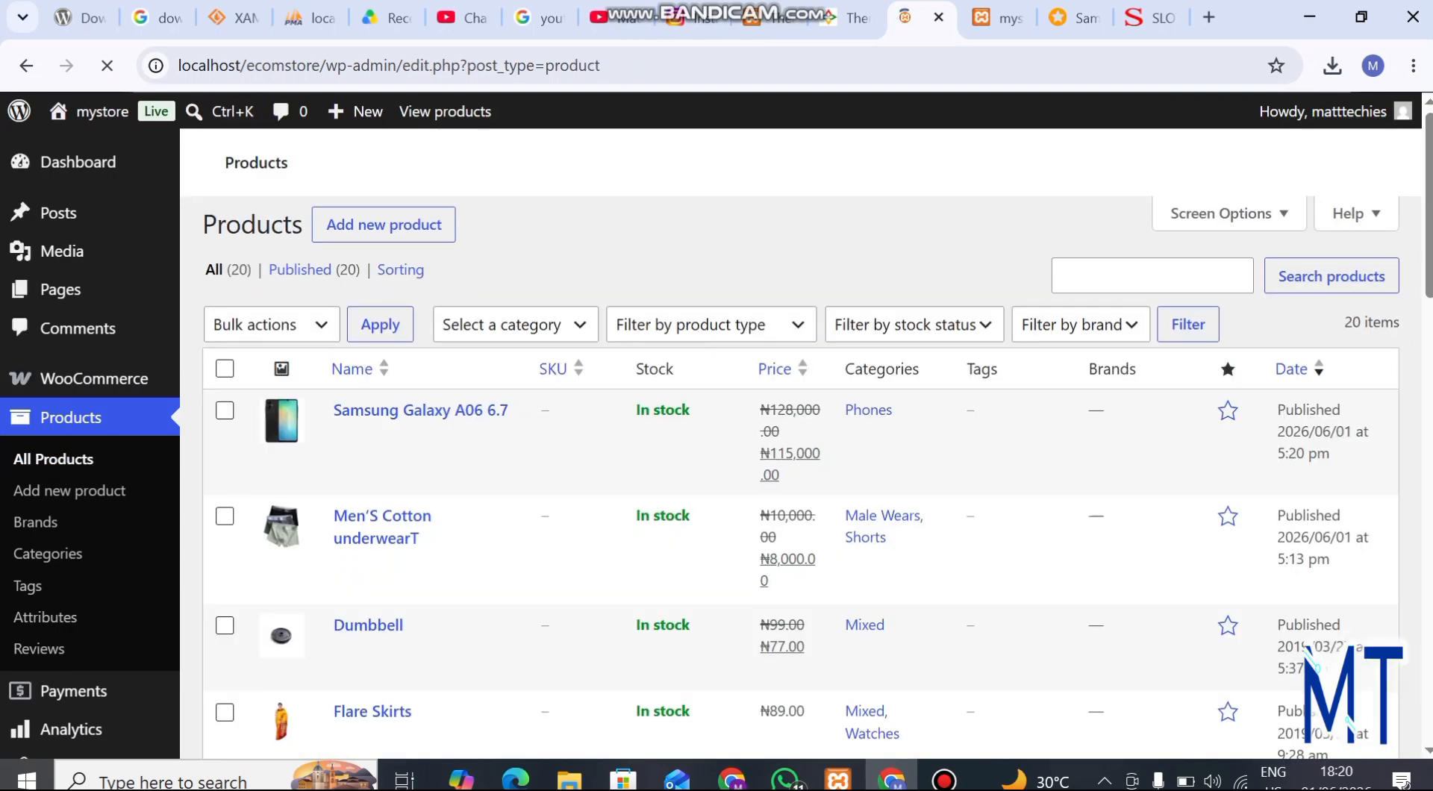
scroll(597, 560, down, 4)
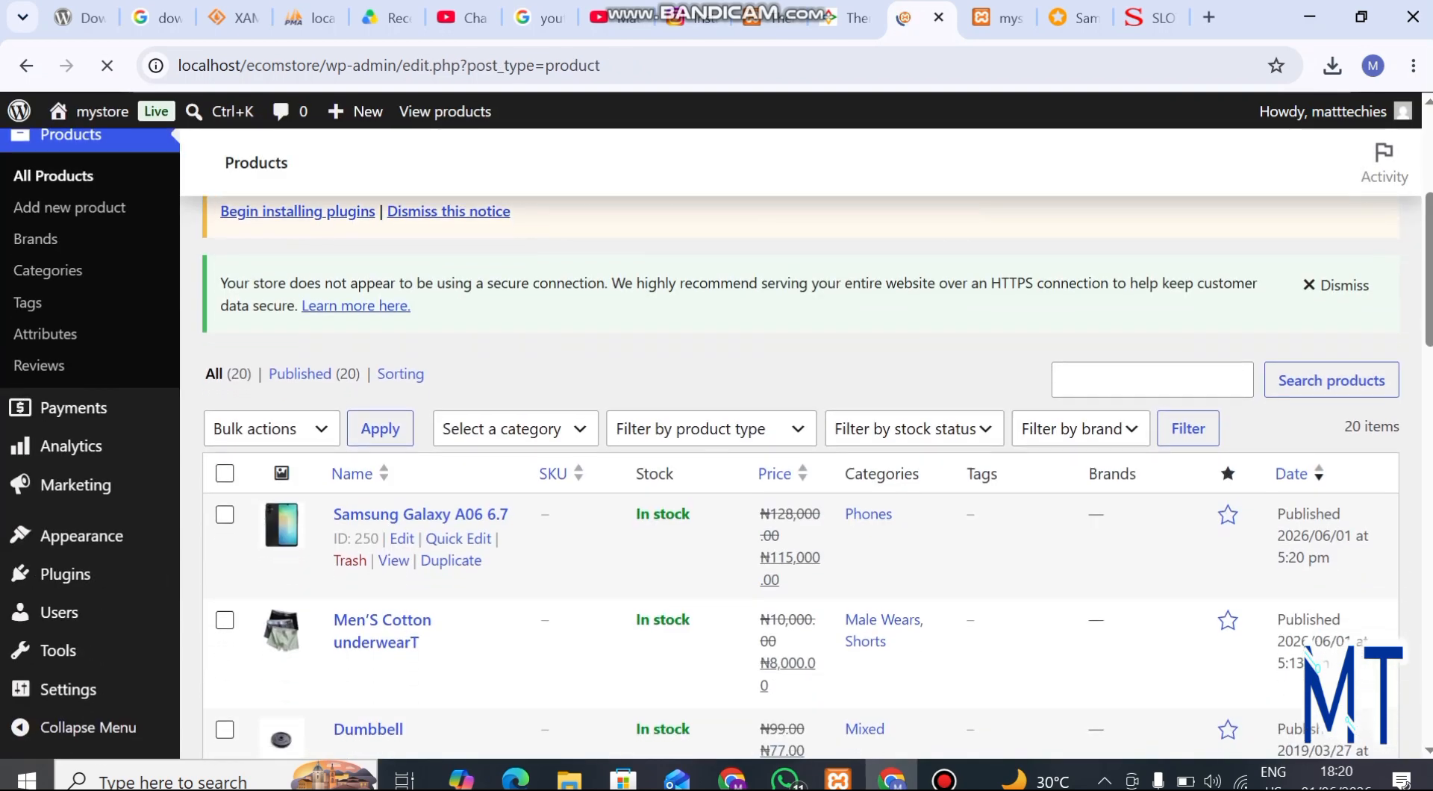
scroll(597, 560, down, 2)
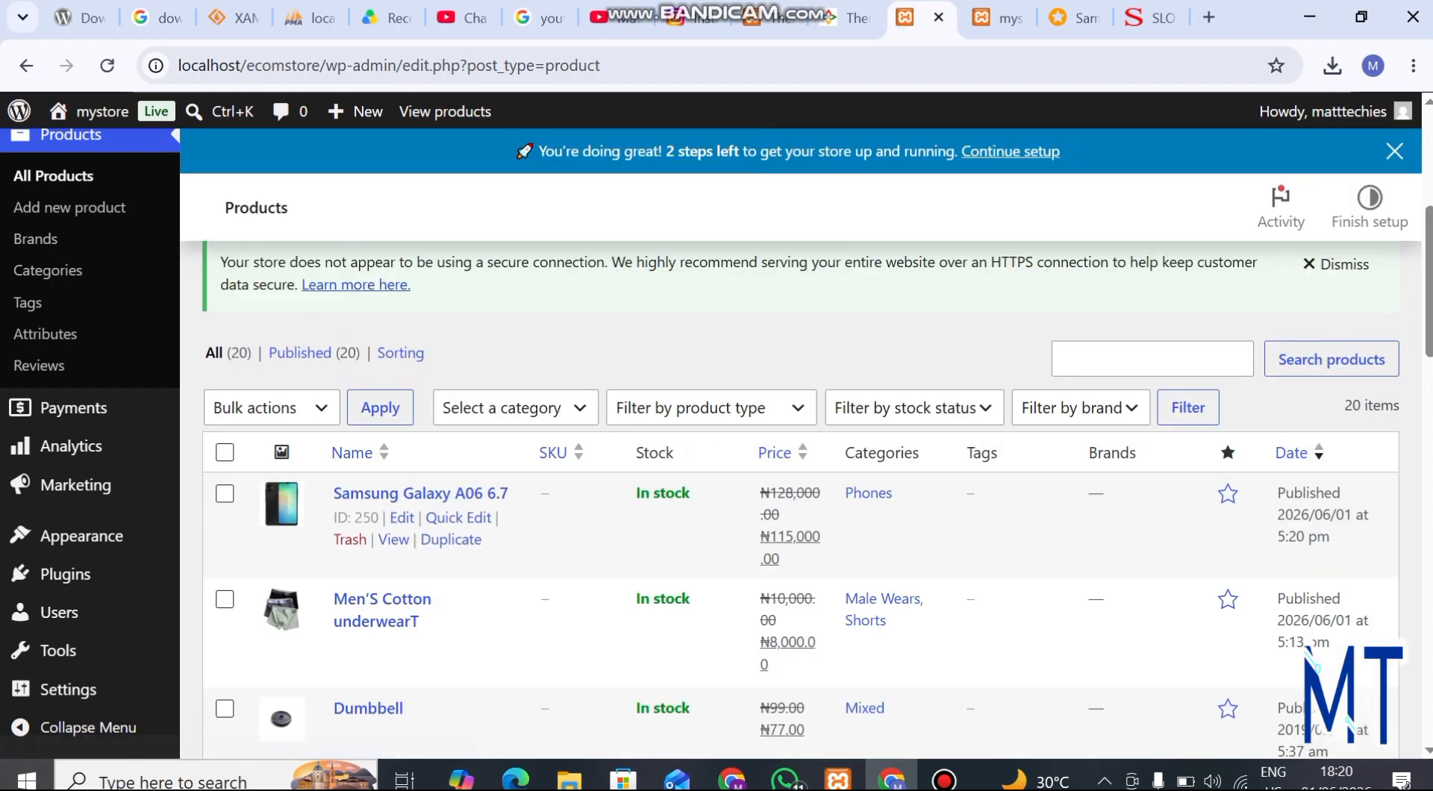
scroll(418, 496, down, 1)
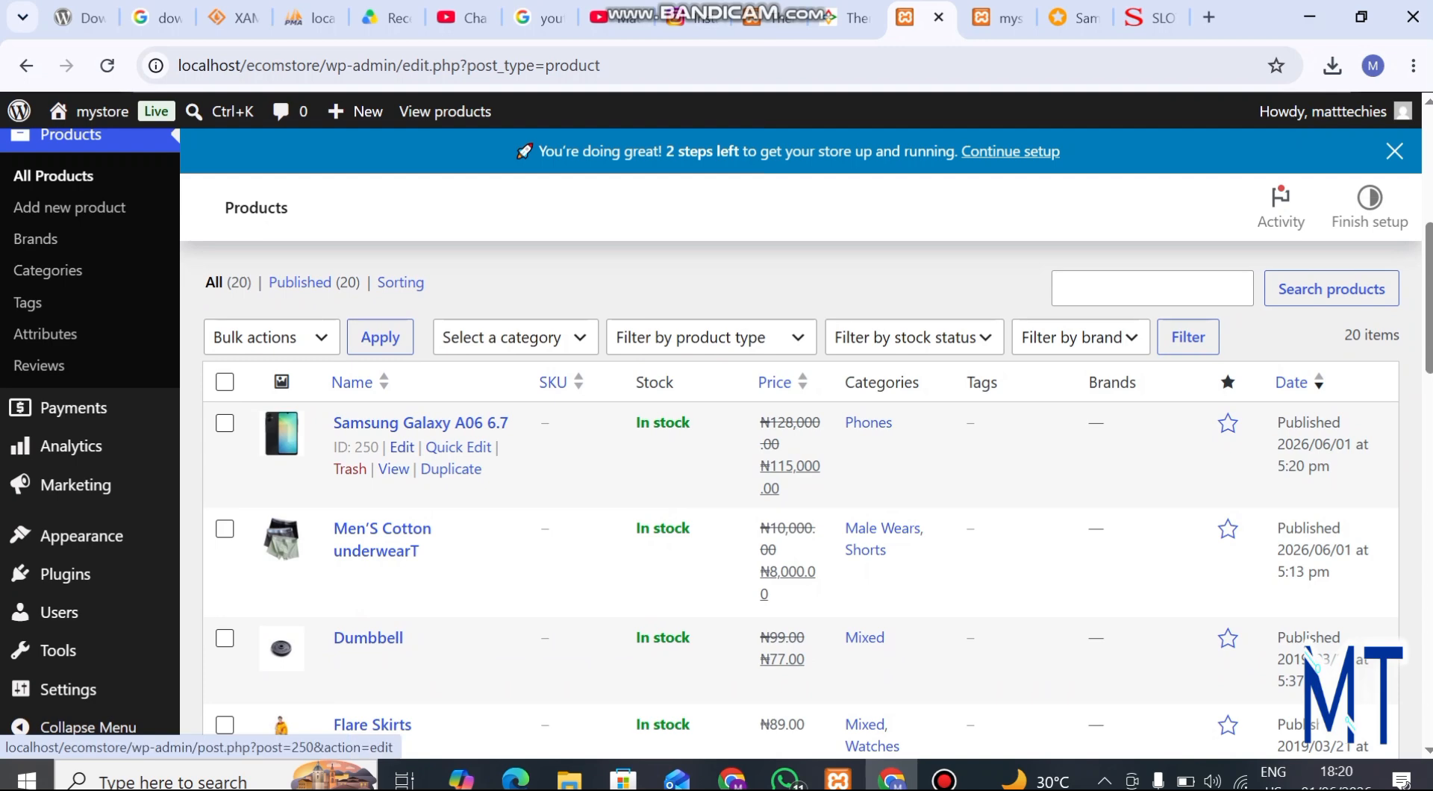
Reopen the Samsung Galaxy A06 6.7 product for editing, check its description and update it
click(402, 447)
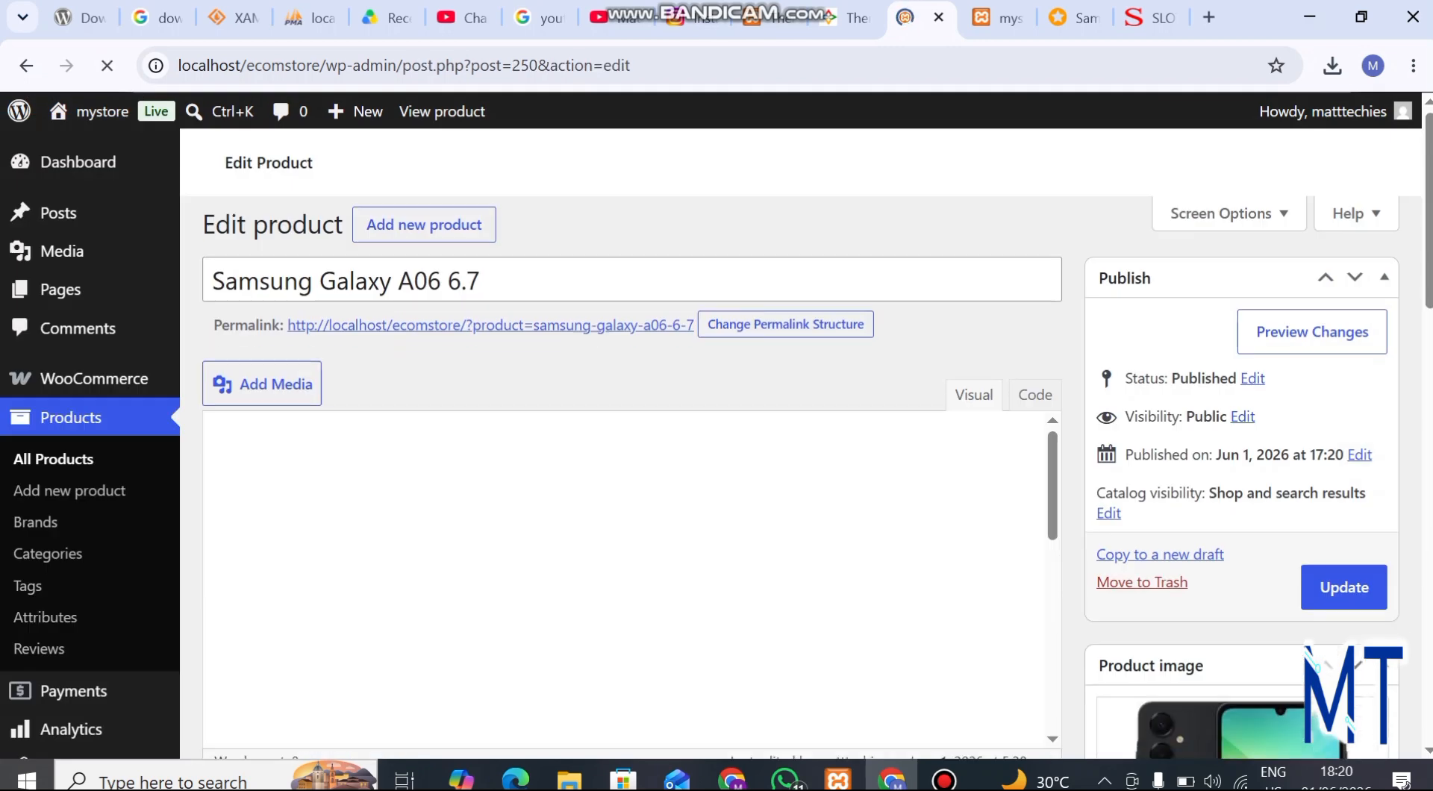
scroll(627, 447, down, 15)
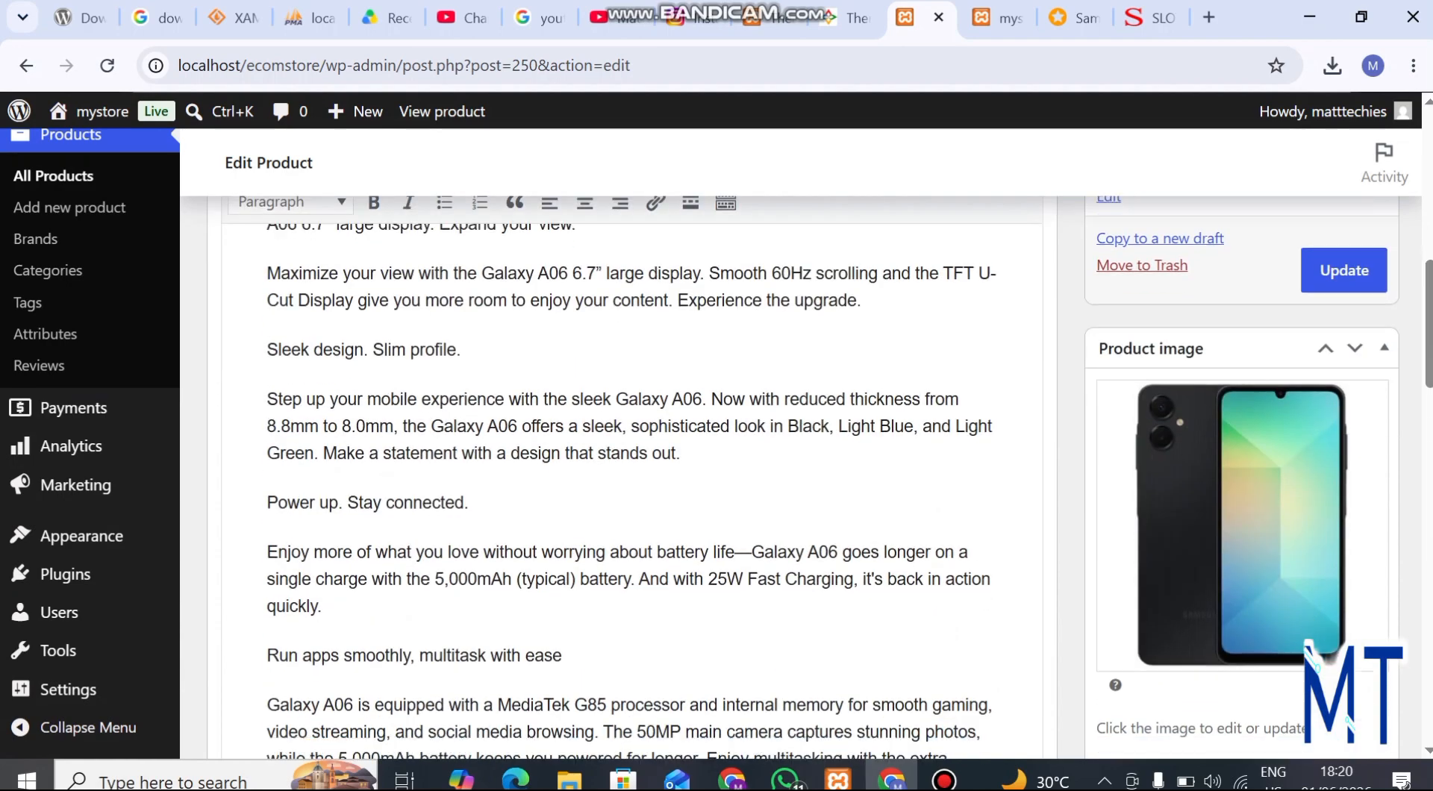
scroll(627, 447, down, 5)
scroll(627, 448, up, 18)
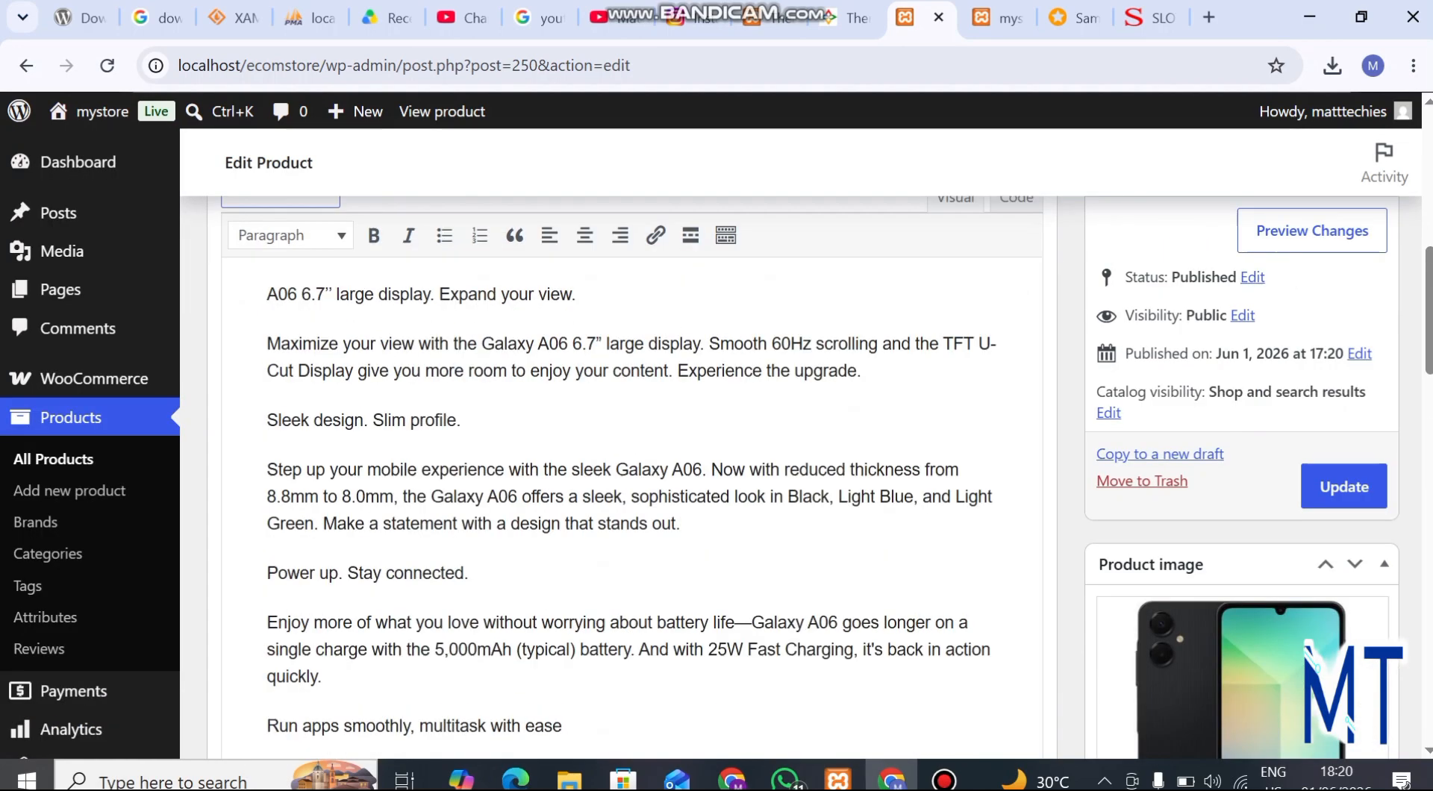
click(1344, 540)
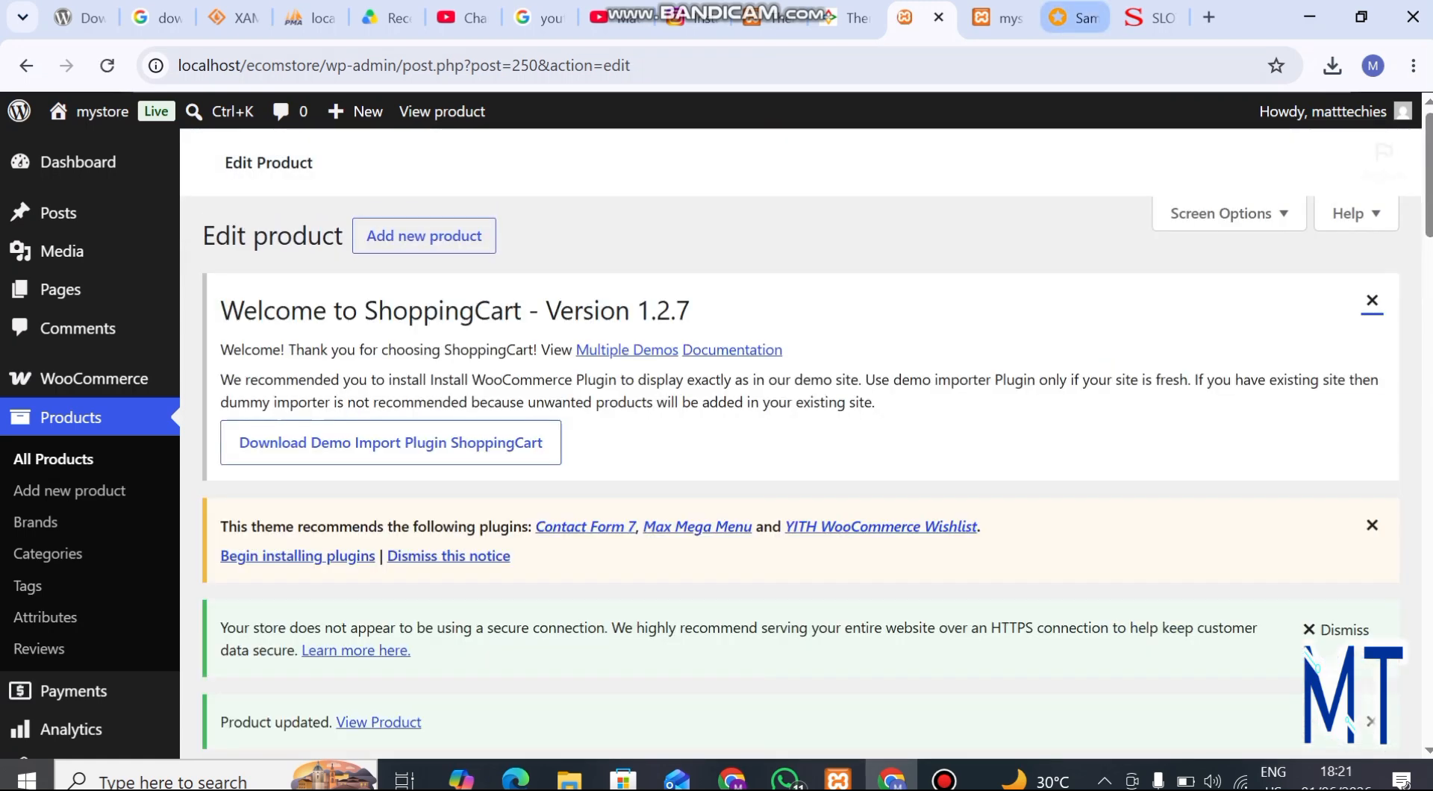
Reload the storefront homepage at localhost/ecomstore and look through its product grid for the Samsung Galaxy A06 6.7 and the men's cotton underwear
click(1001, 17)
click(926, 65)
key(Return)
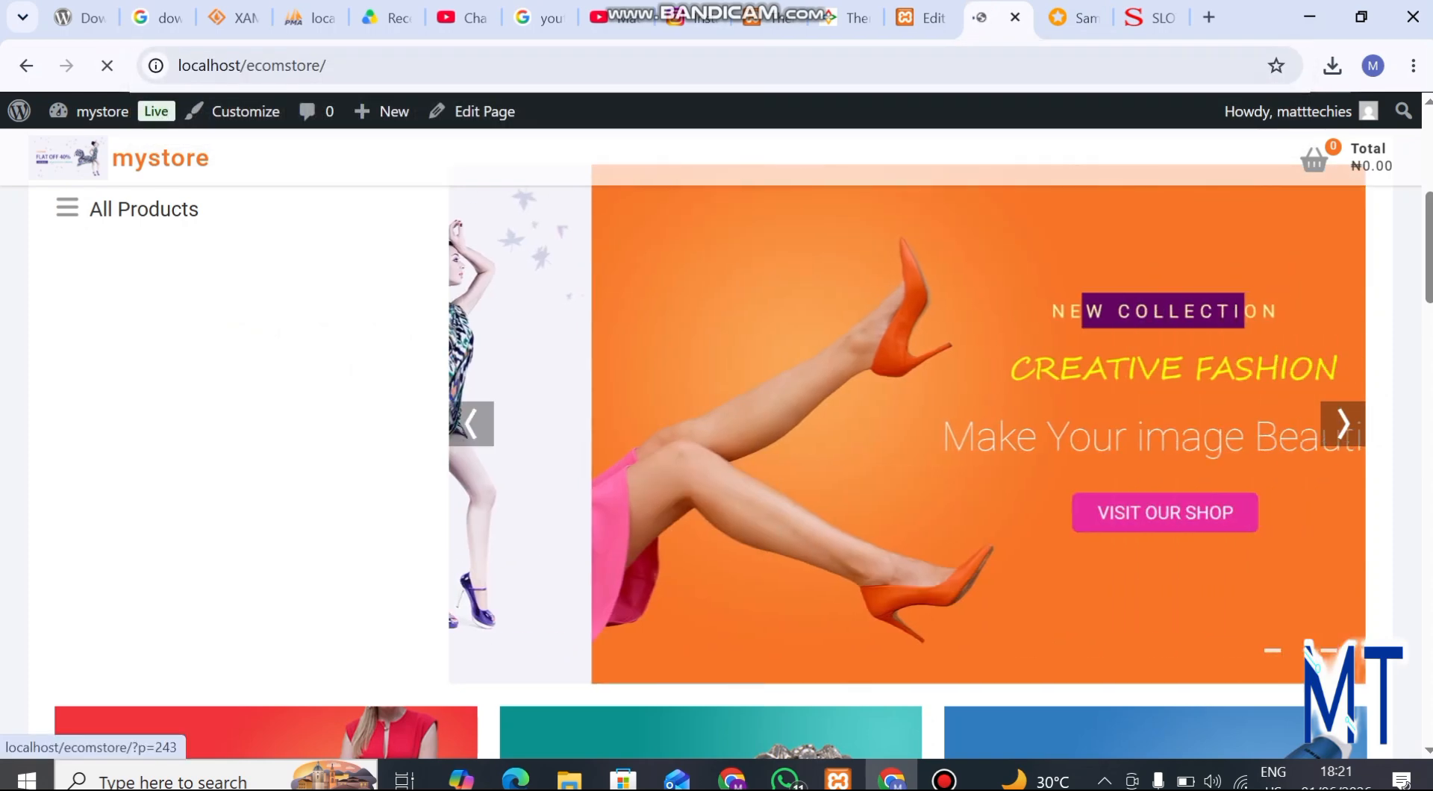
scroll(627, 448, down, 15)
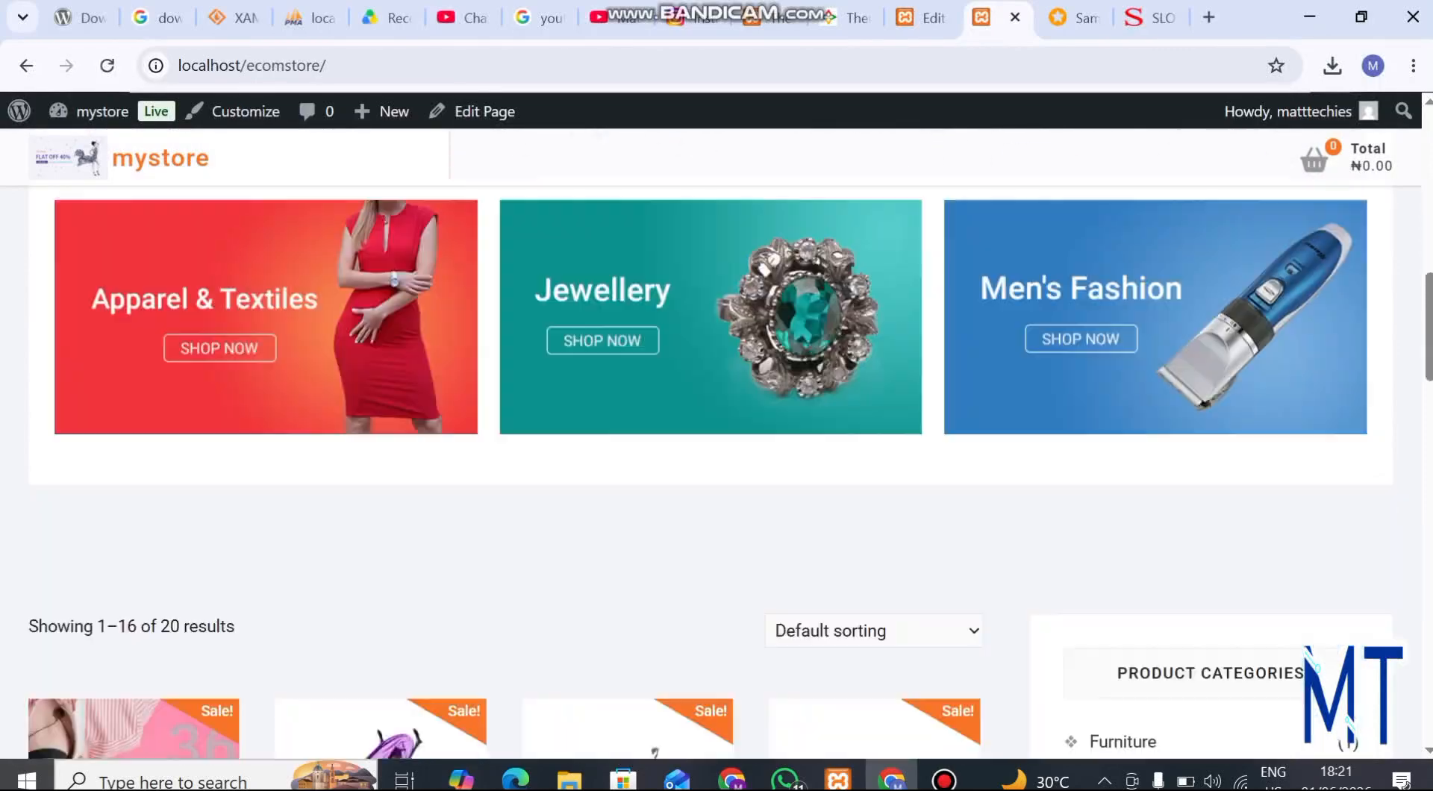
scroll(627, 433, up, 4)
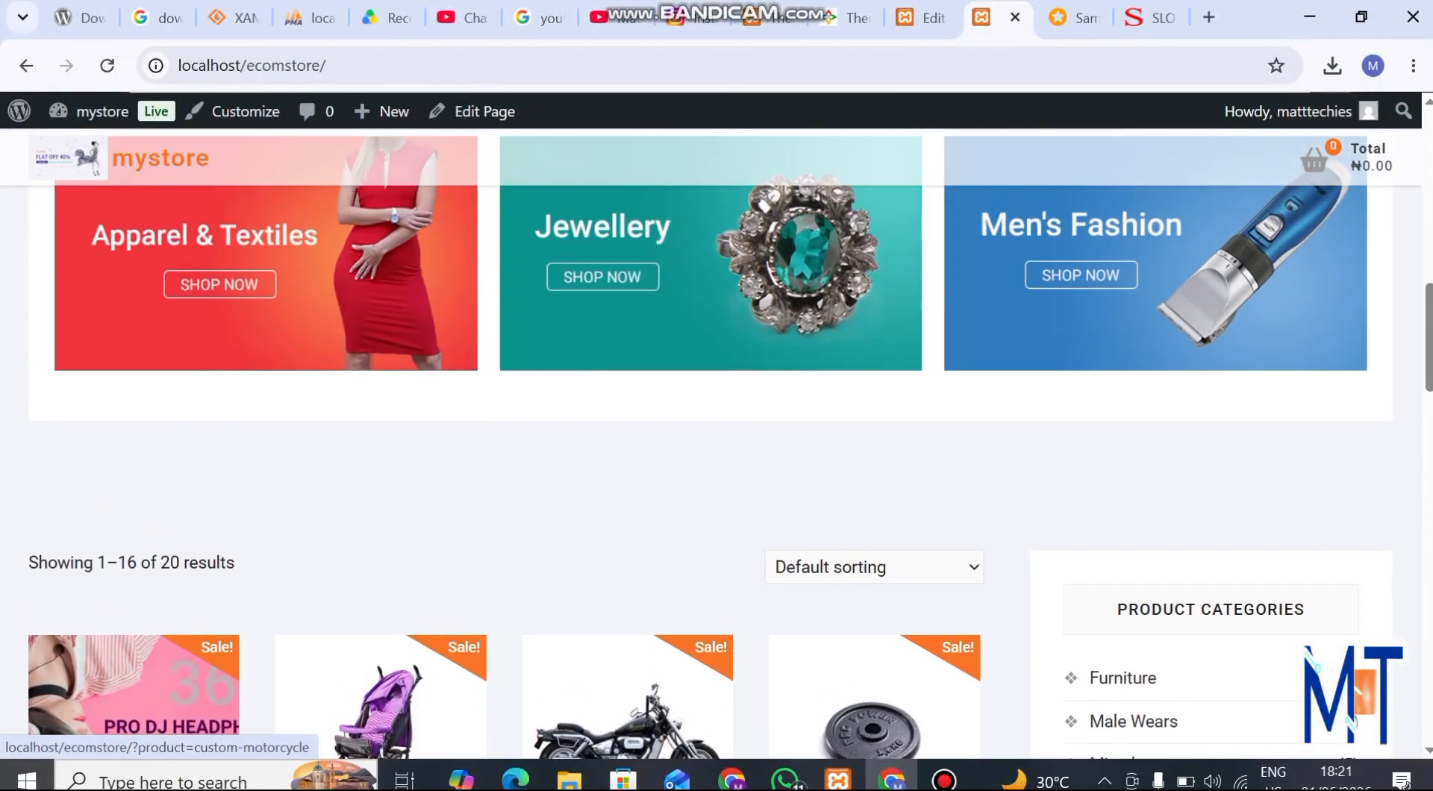
scroll(627, 433, down, 15)
scroll(627, 448, down, 4)
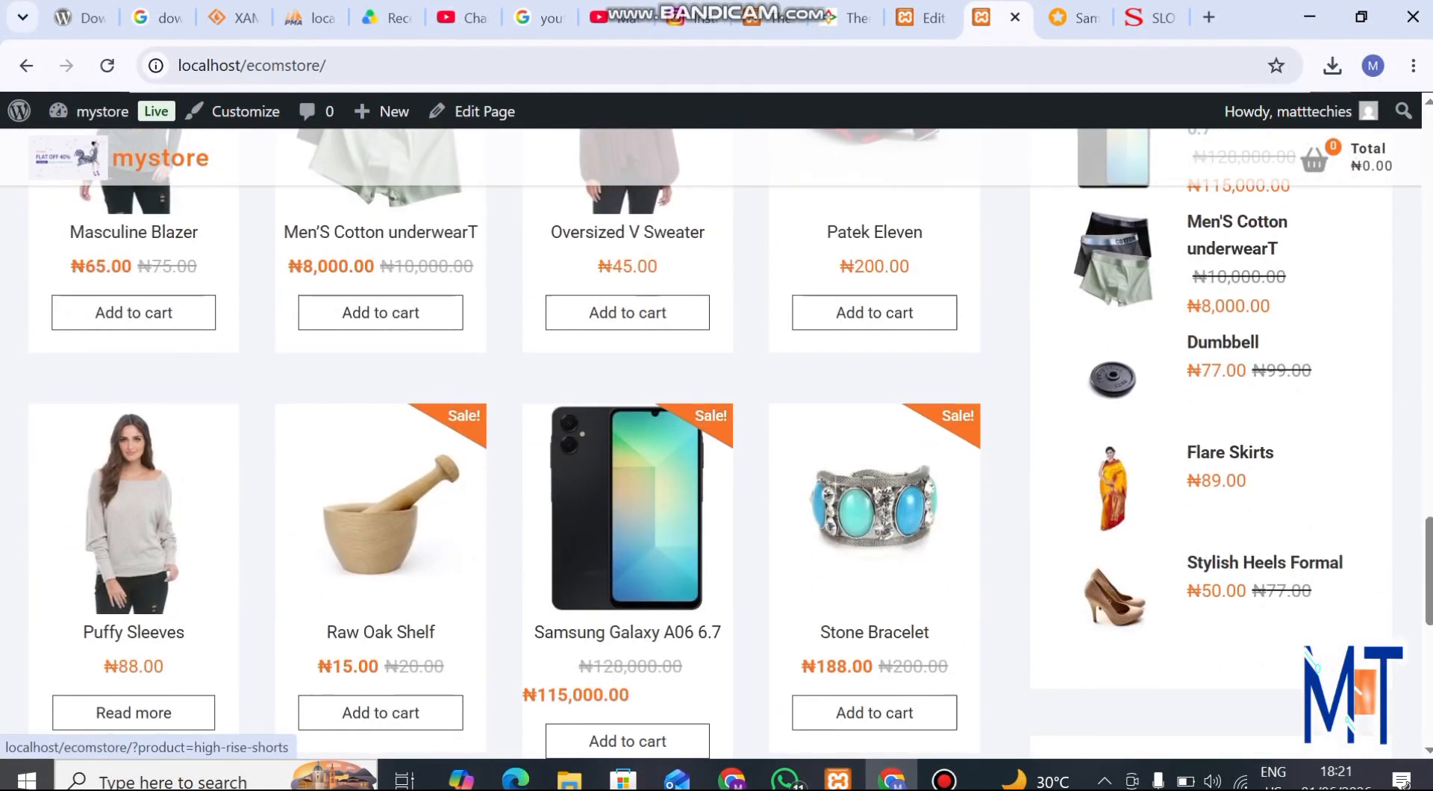
scroll(627, 448, up, 2)
scroll(627, 448, down, 1)
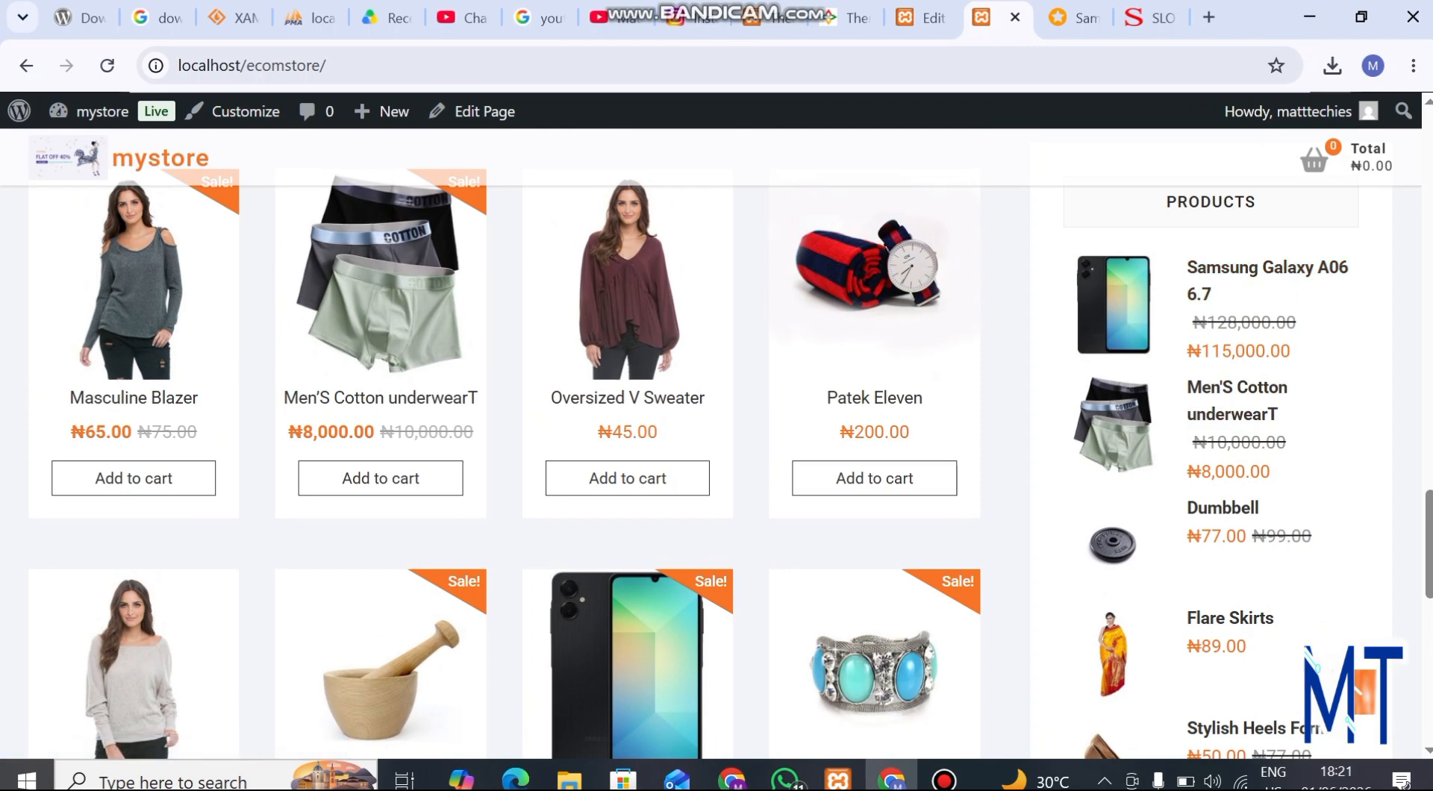
scroll(875, 478, down, 6)
scroll(875, 389, down, 2)
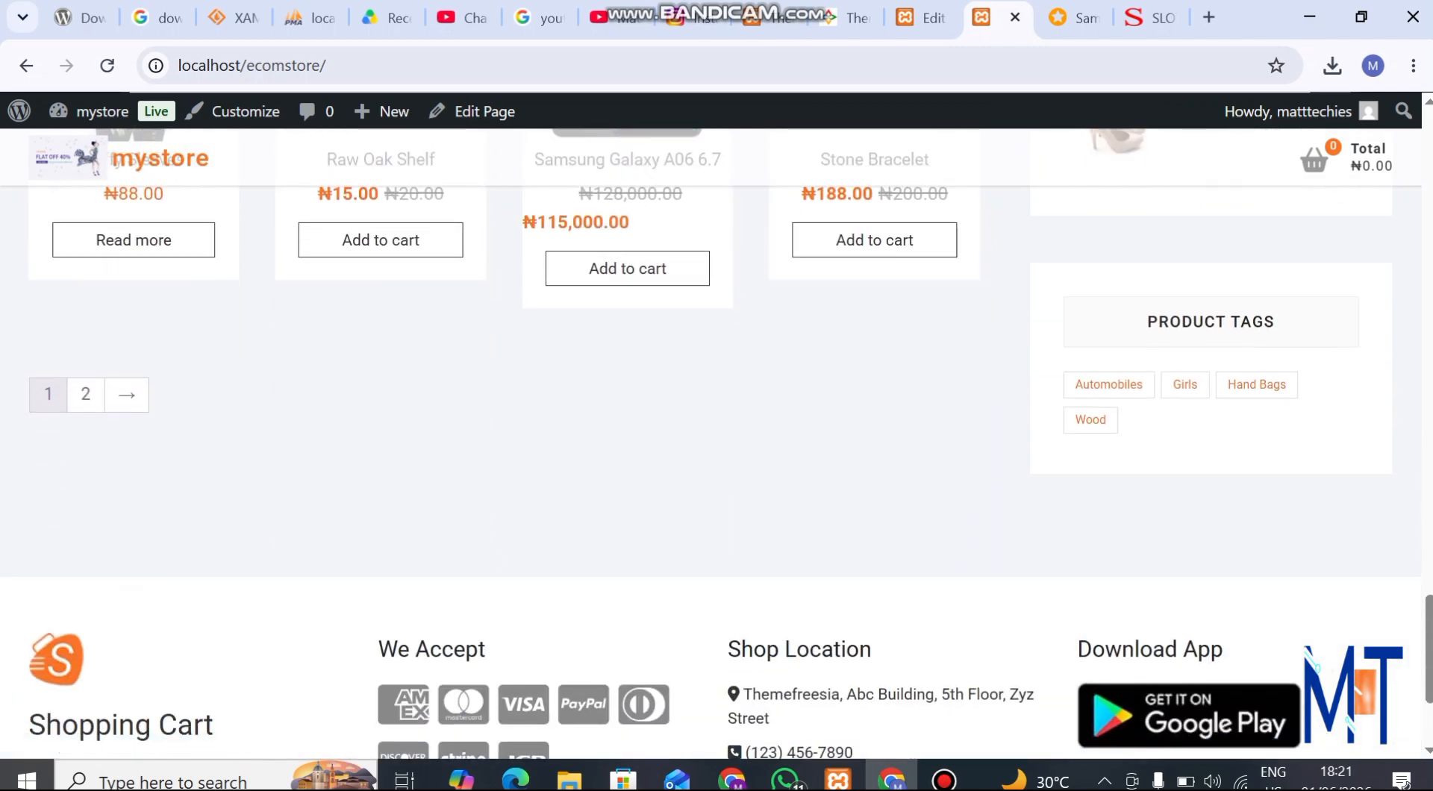
Go to page 2 of the storefront products and examine the listed items and the product categories
click(86, 394)
scroll(86, 394, up, 13)
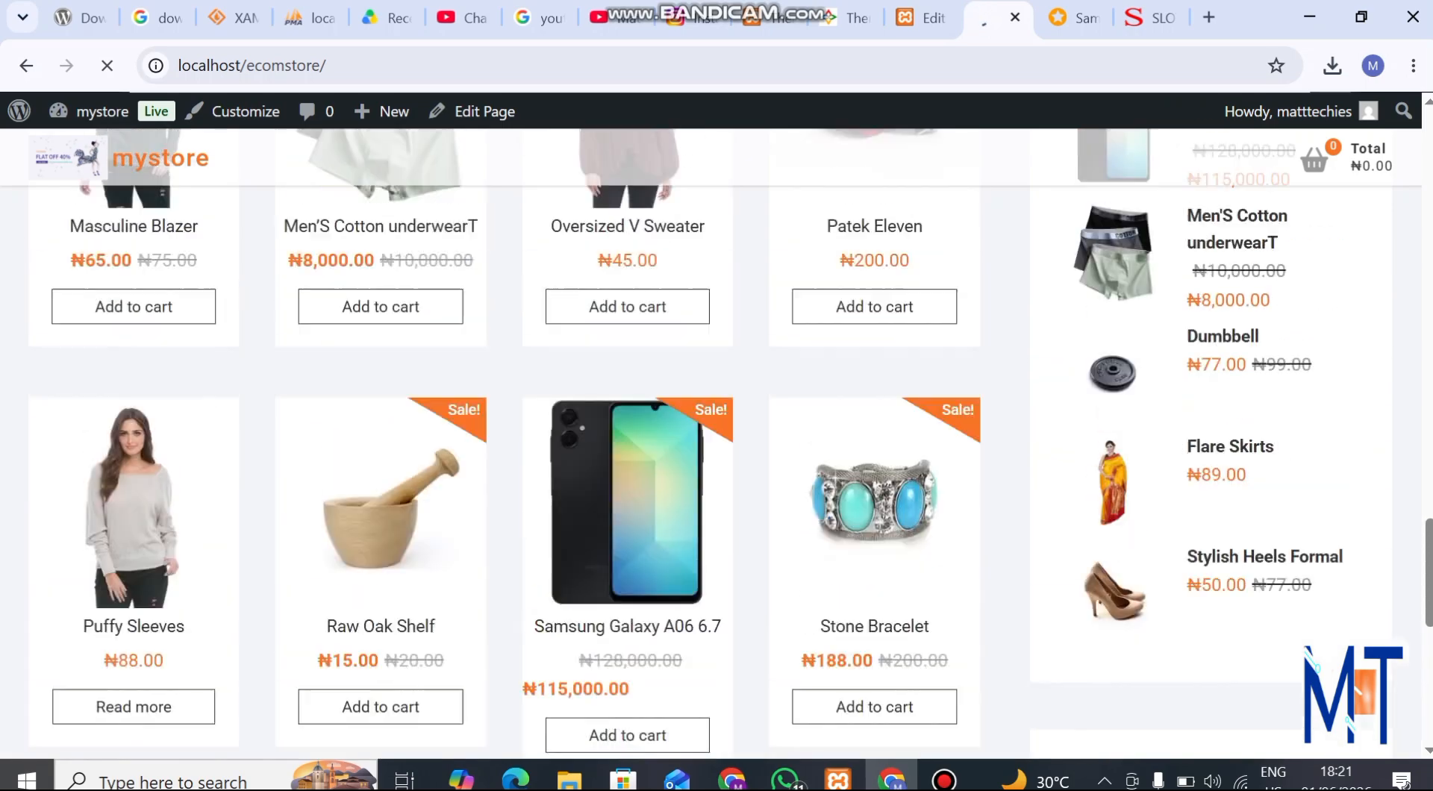
scroll(384, 463, down, 3)
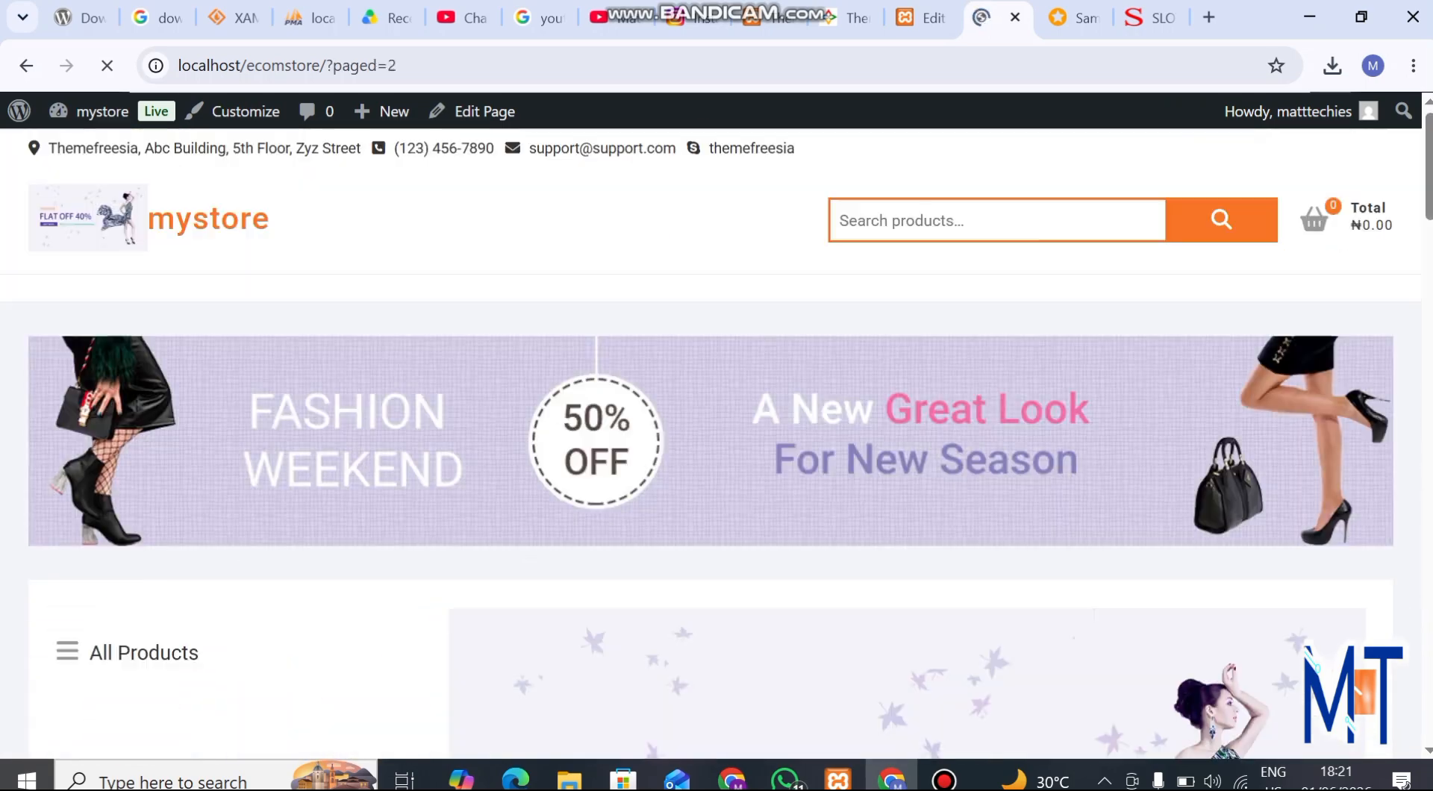
scroll(383, 462, down, 10)
scroll(716, 448, down, 13)
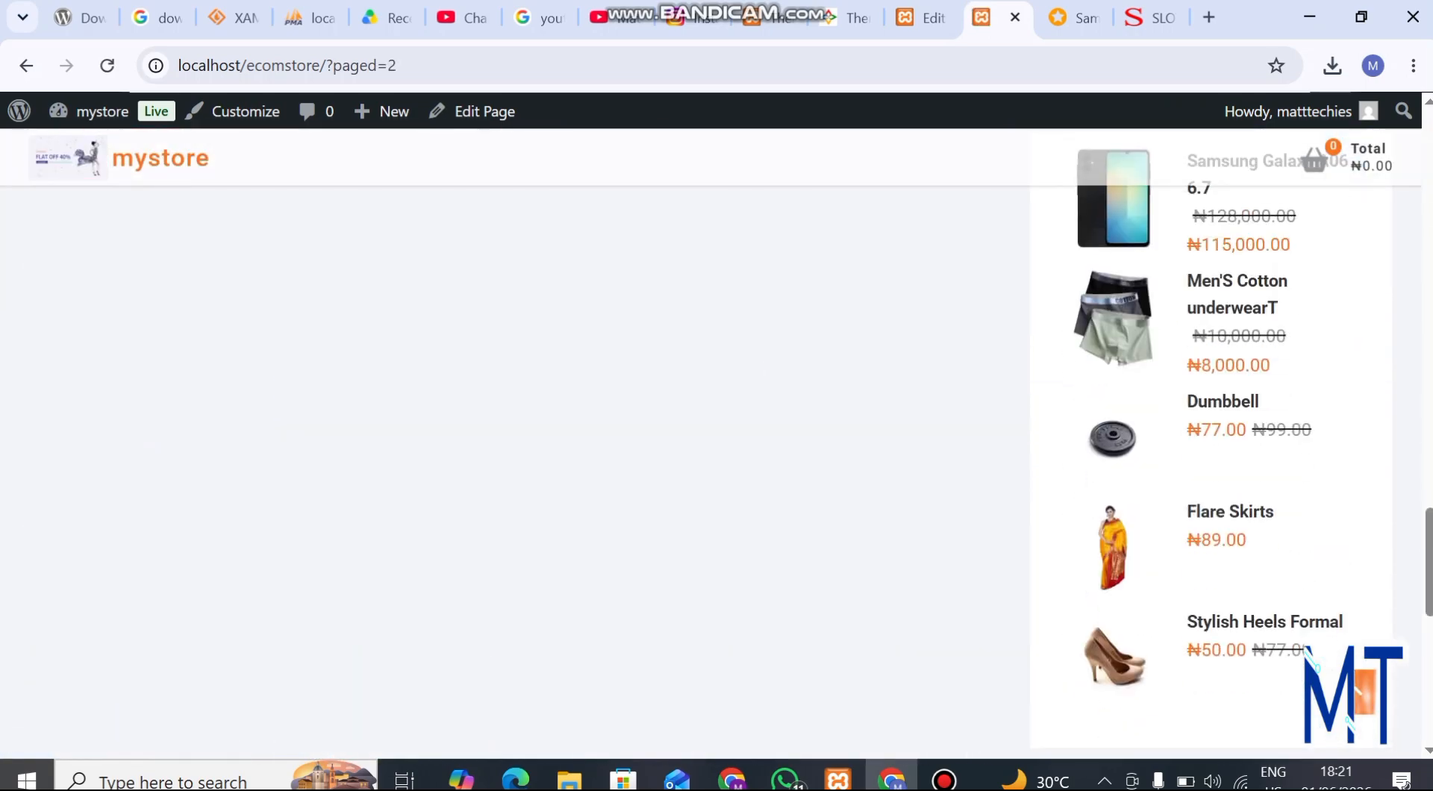
scroll(717, 448, up, 14)
scroll(717, 444, up, 10)
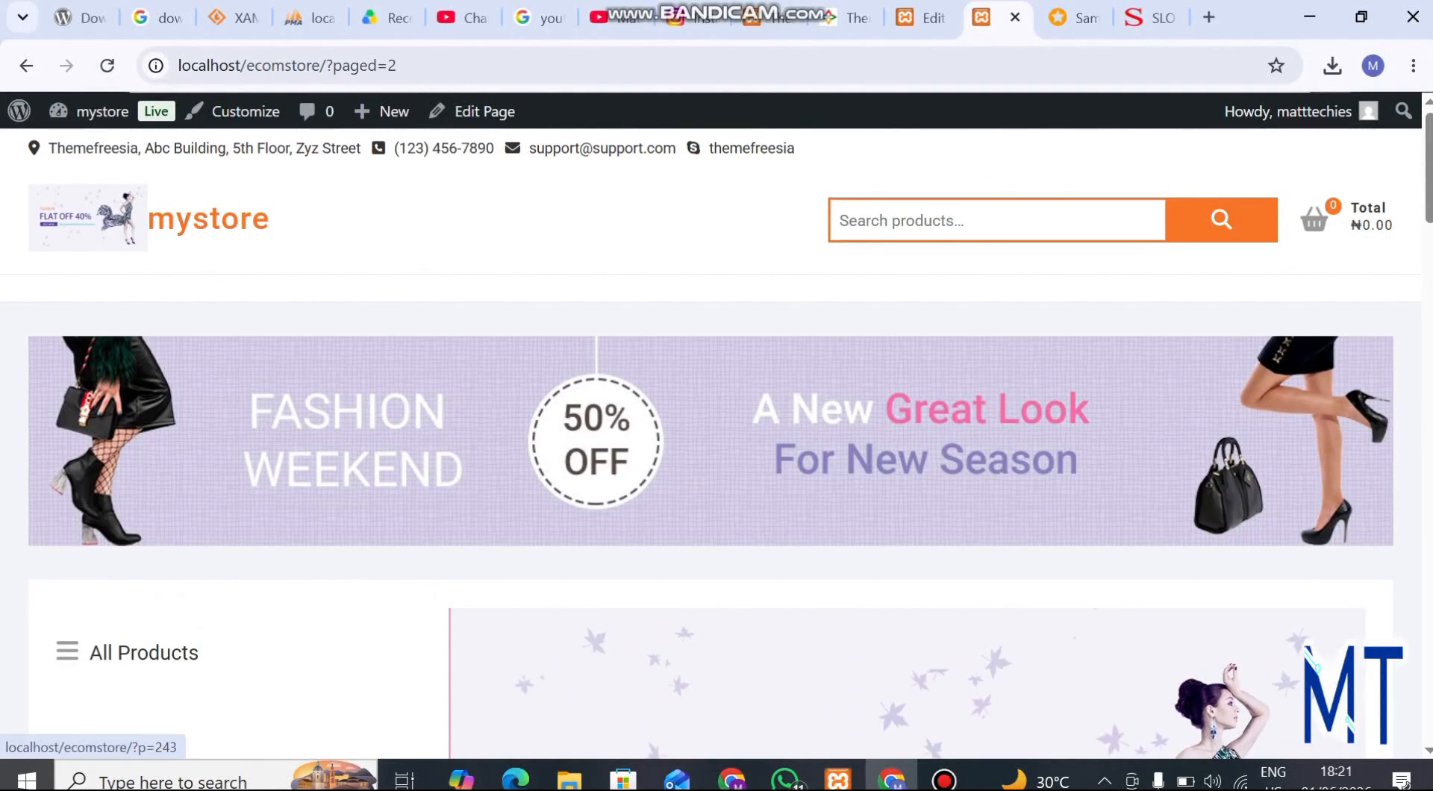
scroll(384, 463, down, 15)
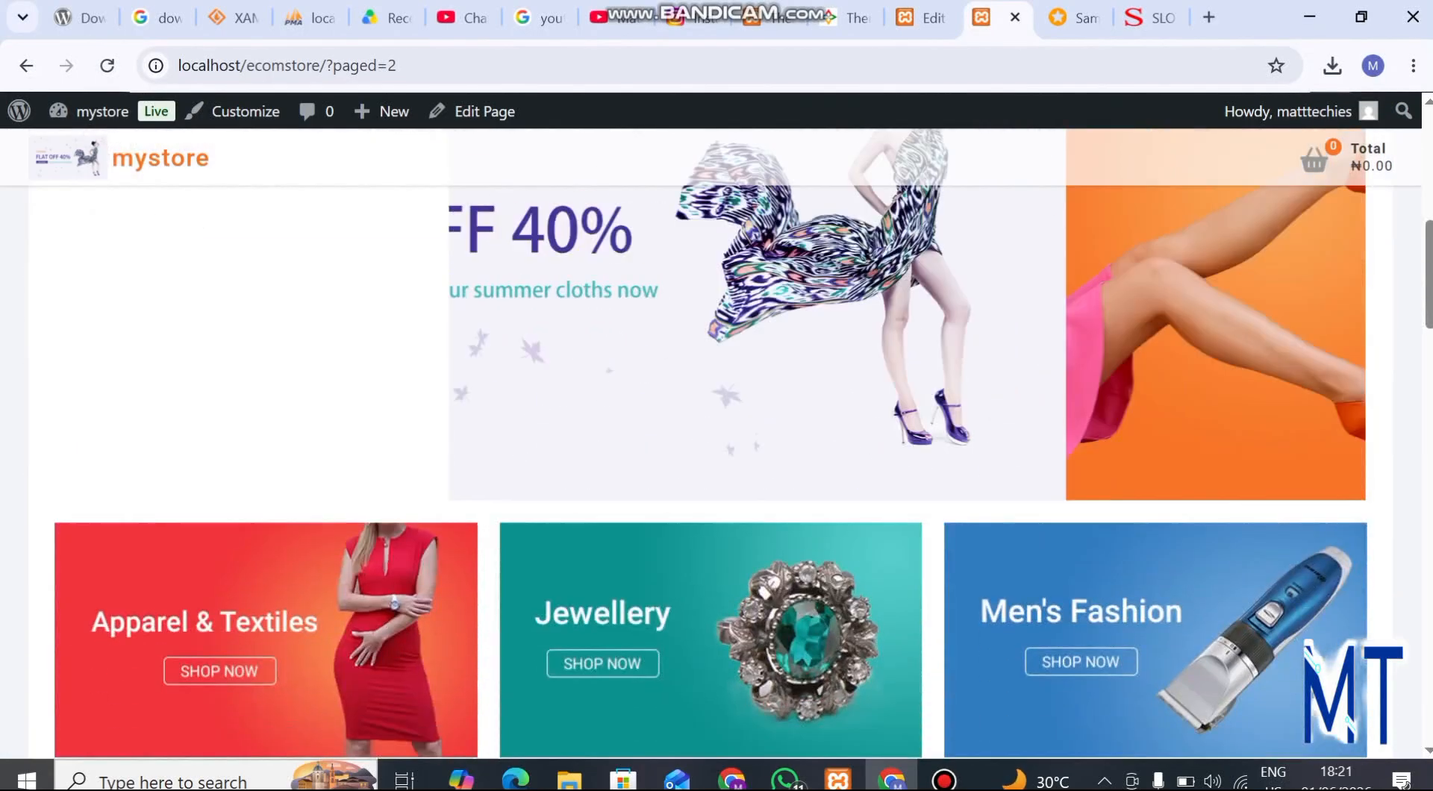
scroll(384, 462, up, 9)
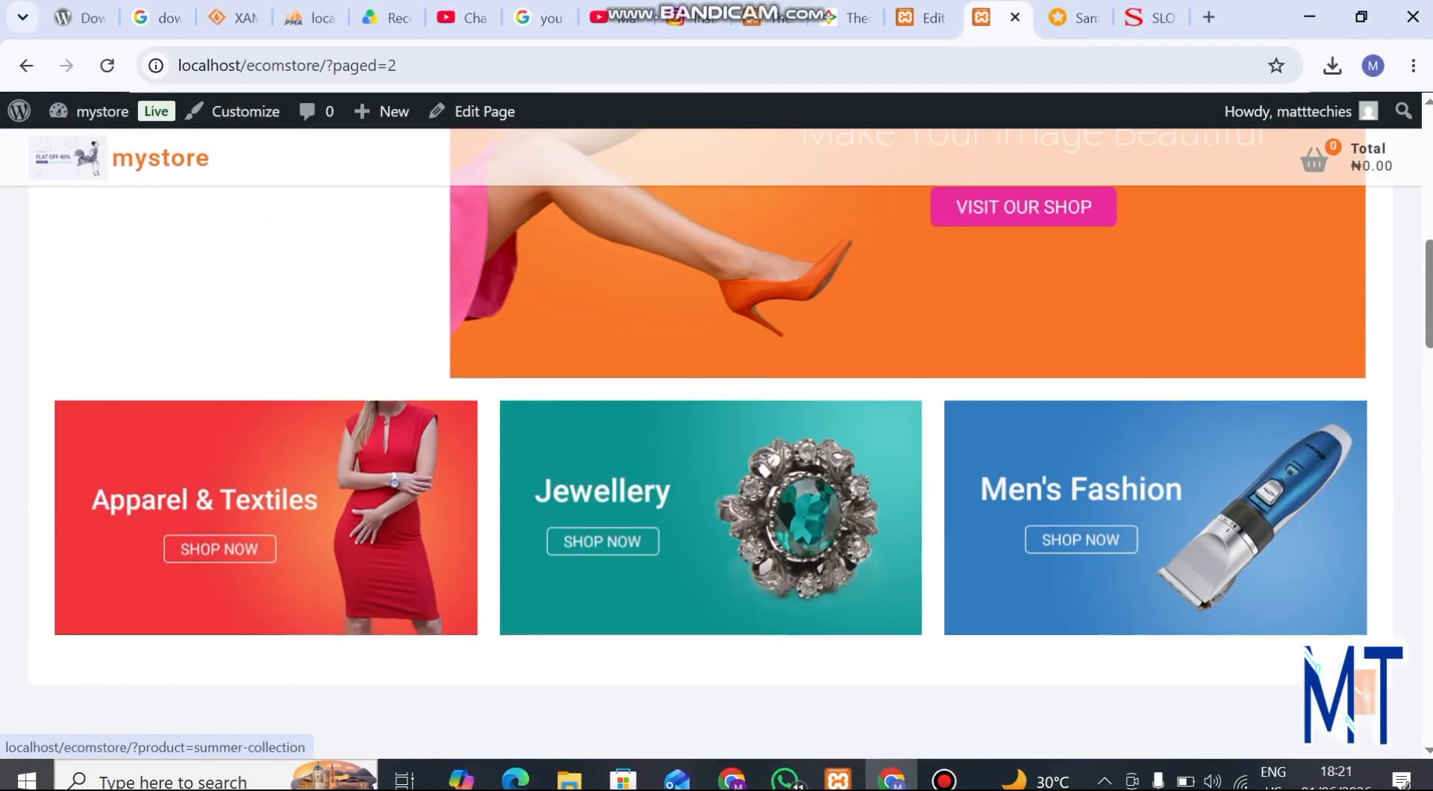
scroll(384, 463, down, 2)
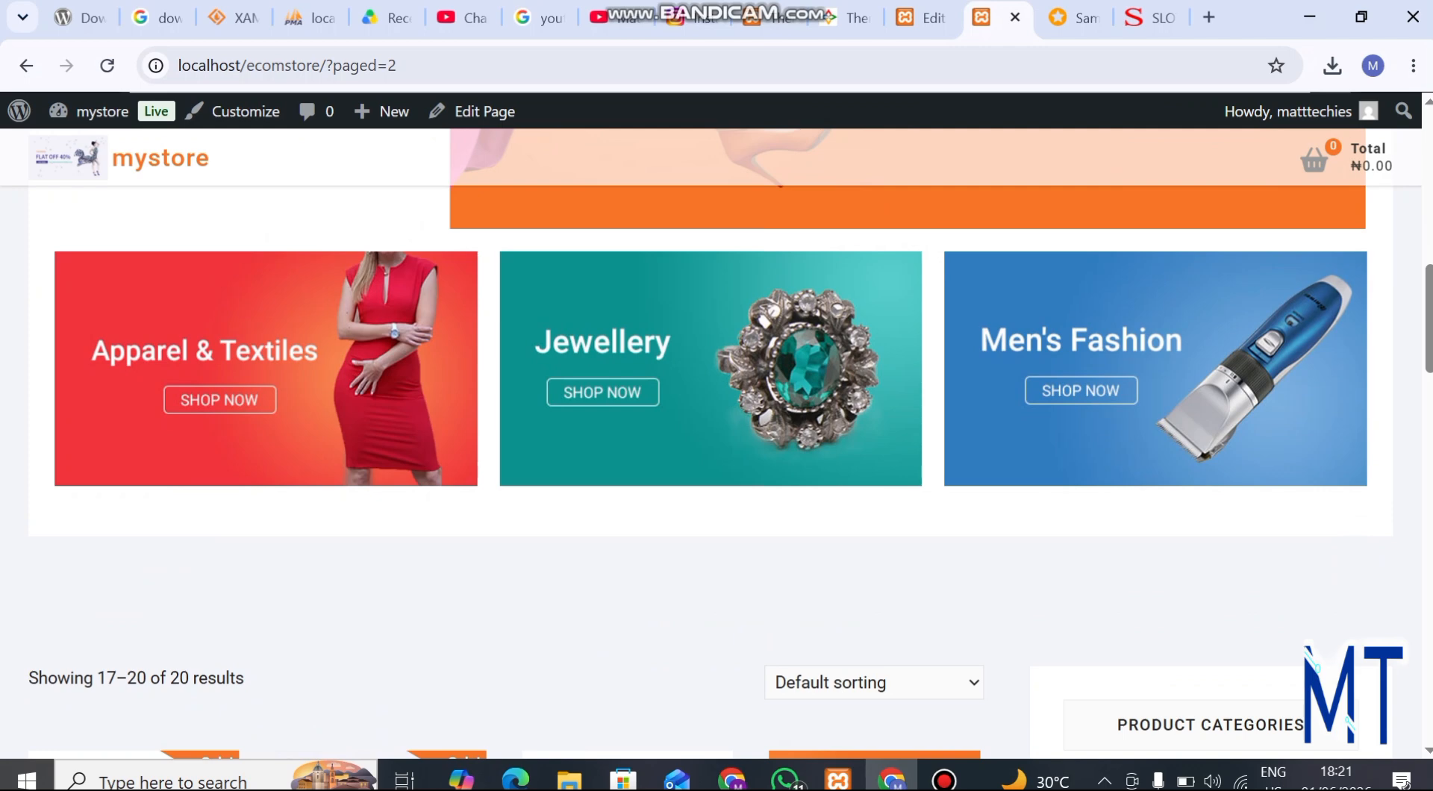
scroll(710, 443, down, 1)
scroll(875, 567, down, 2)
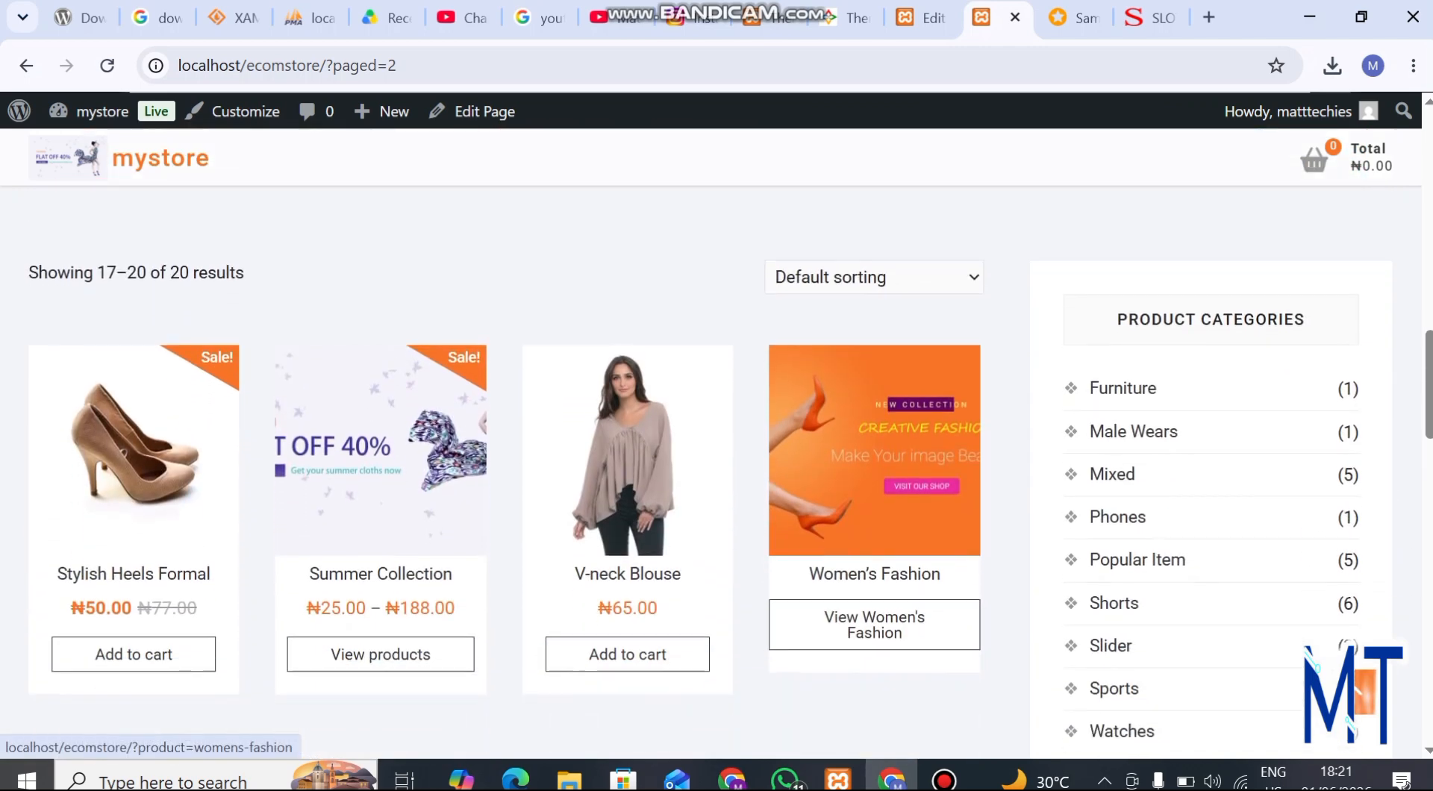
scroll(732, 448, down, 2)
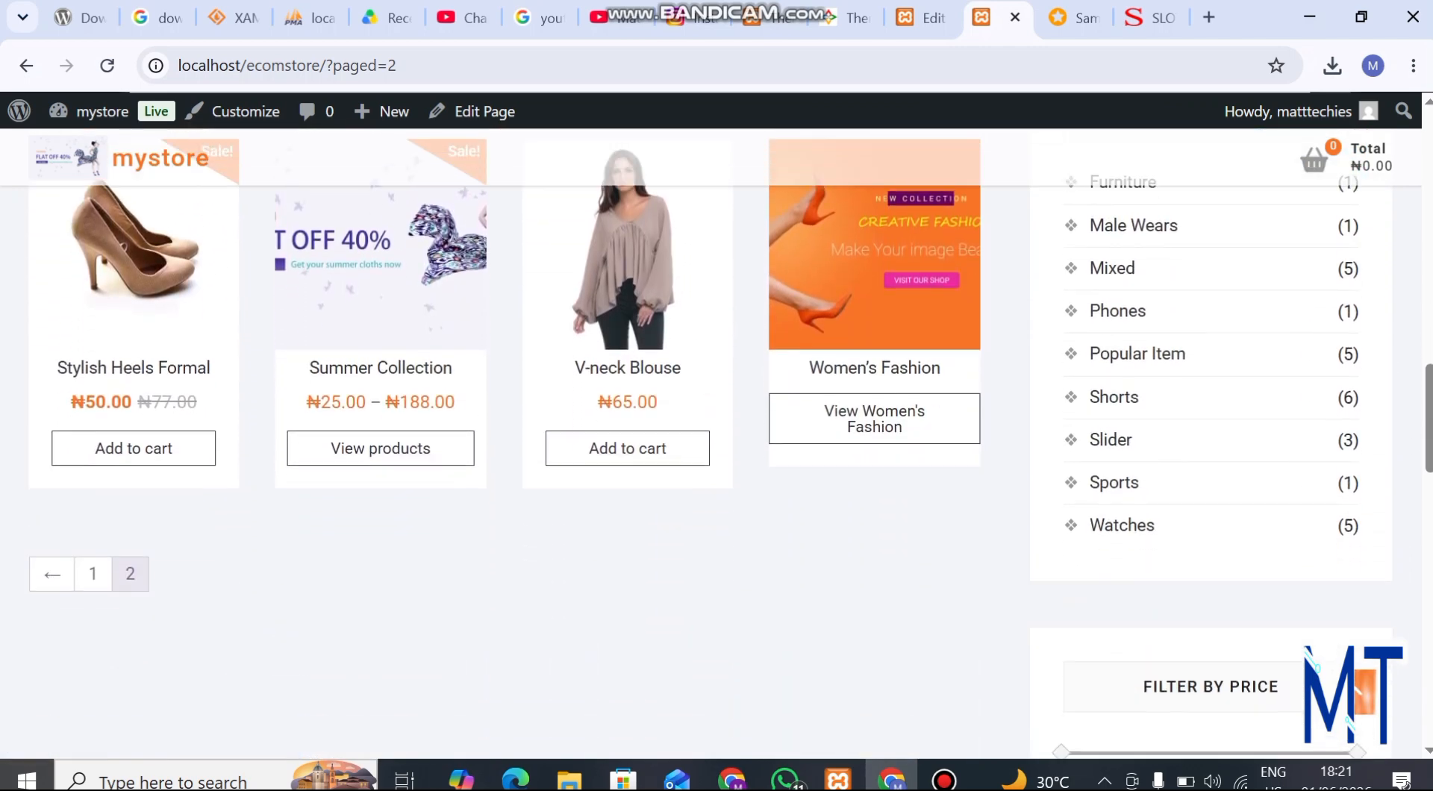
scroll(731, 448, up, 1)
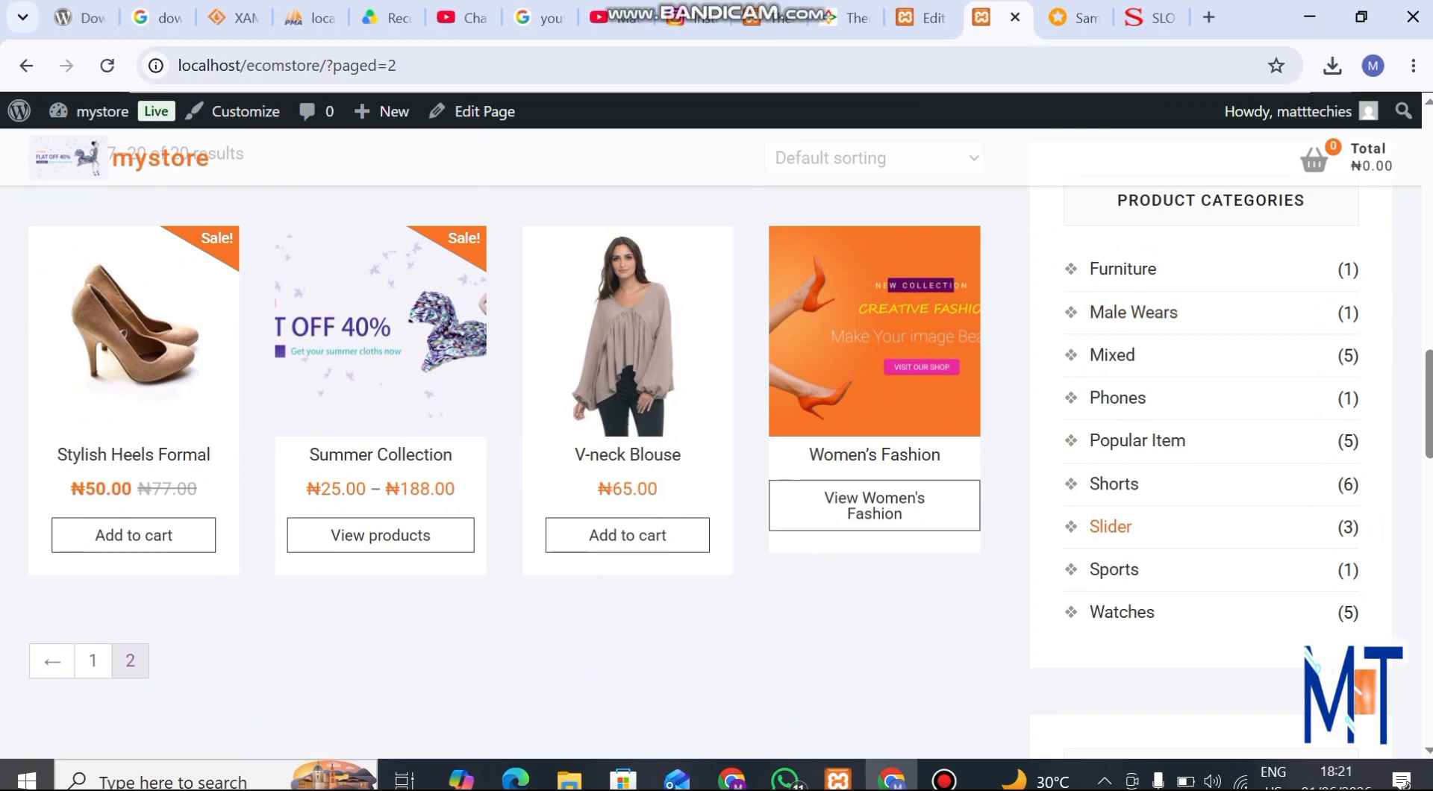
Show only the products in the Male Wears category and check which items it lists
click(1133, 312)
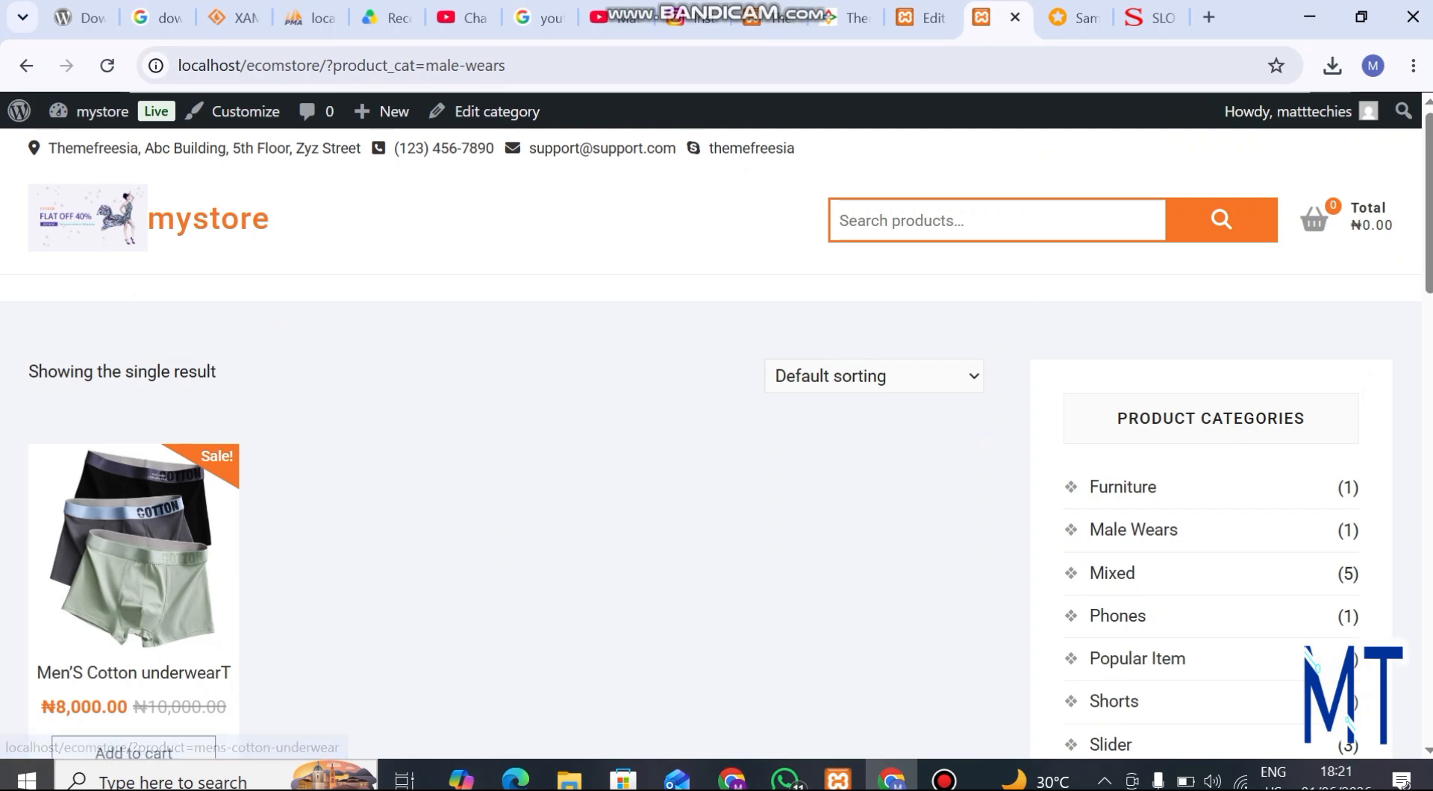
scroll(711, 444, down, 1)
scroll(710, 443, up, 1)
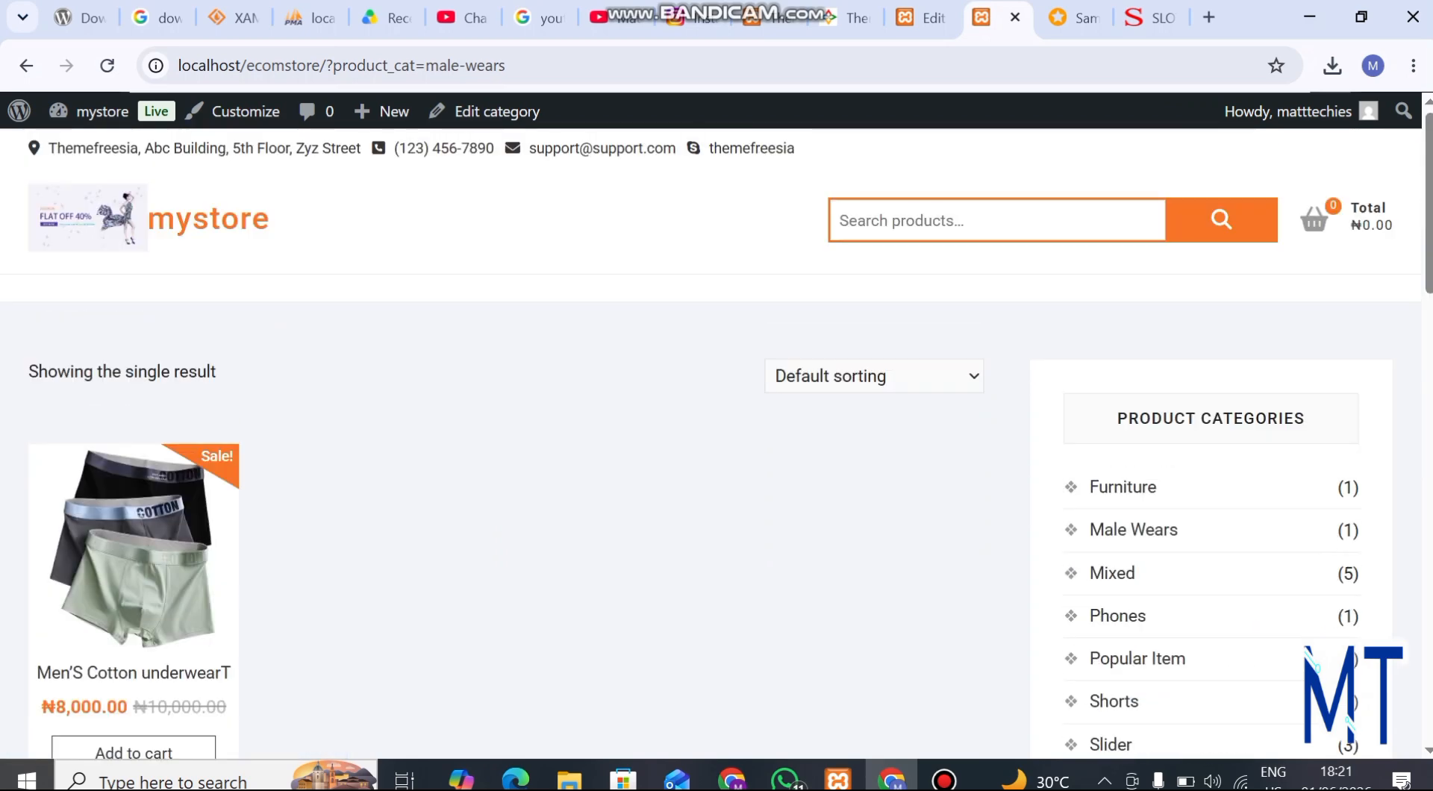
Return to the storefront homepage and look over its banners, slider and promotional category blocks
click(209, 219)
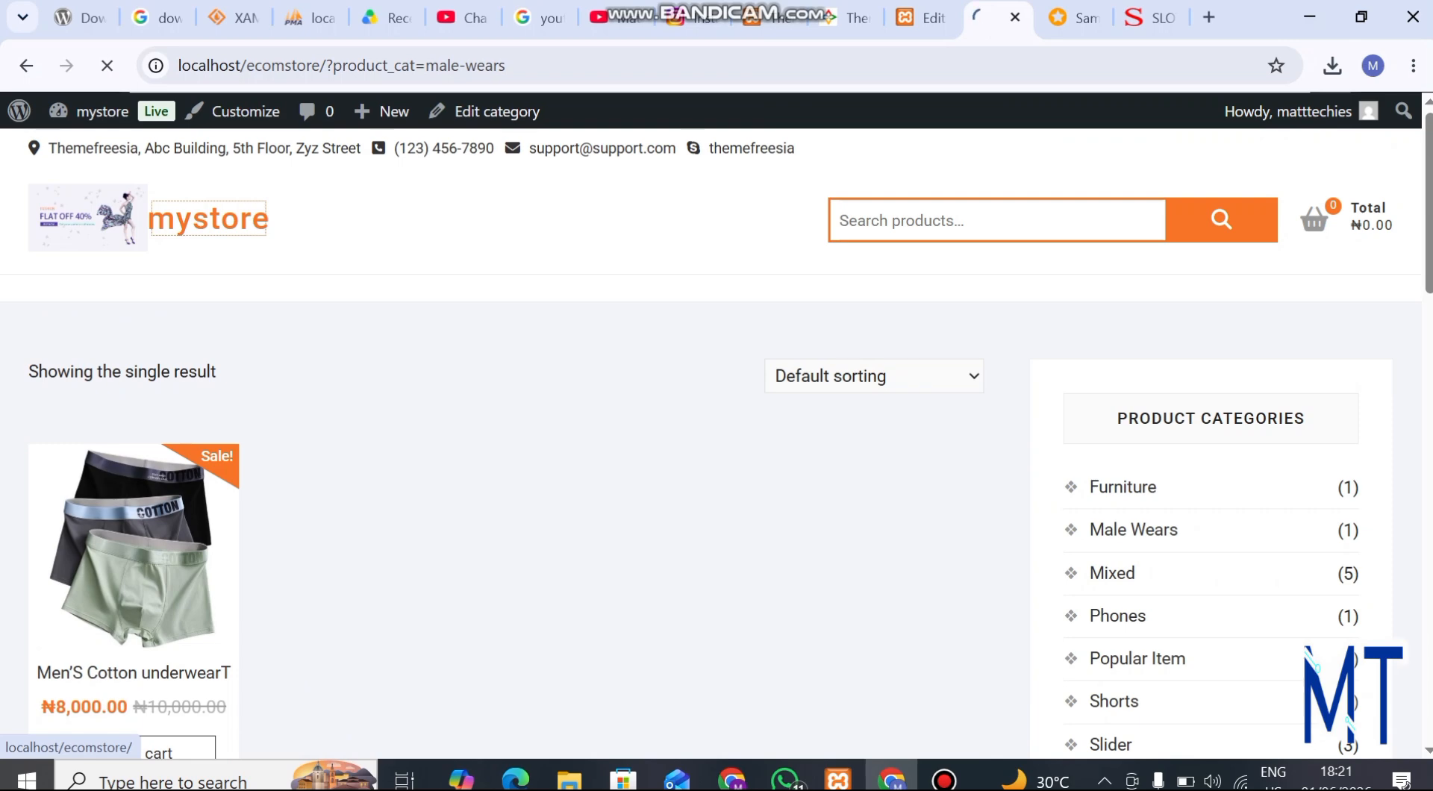
scroll(711, 443, down, 3)
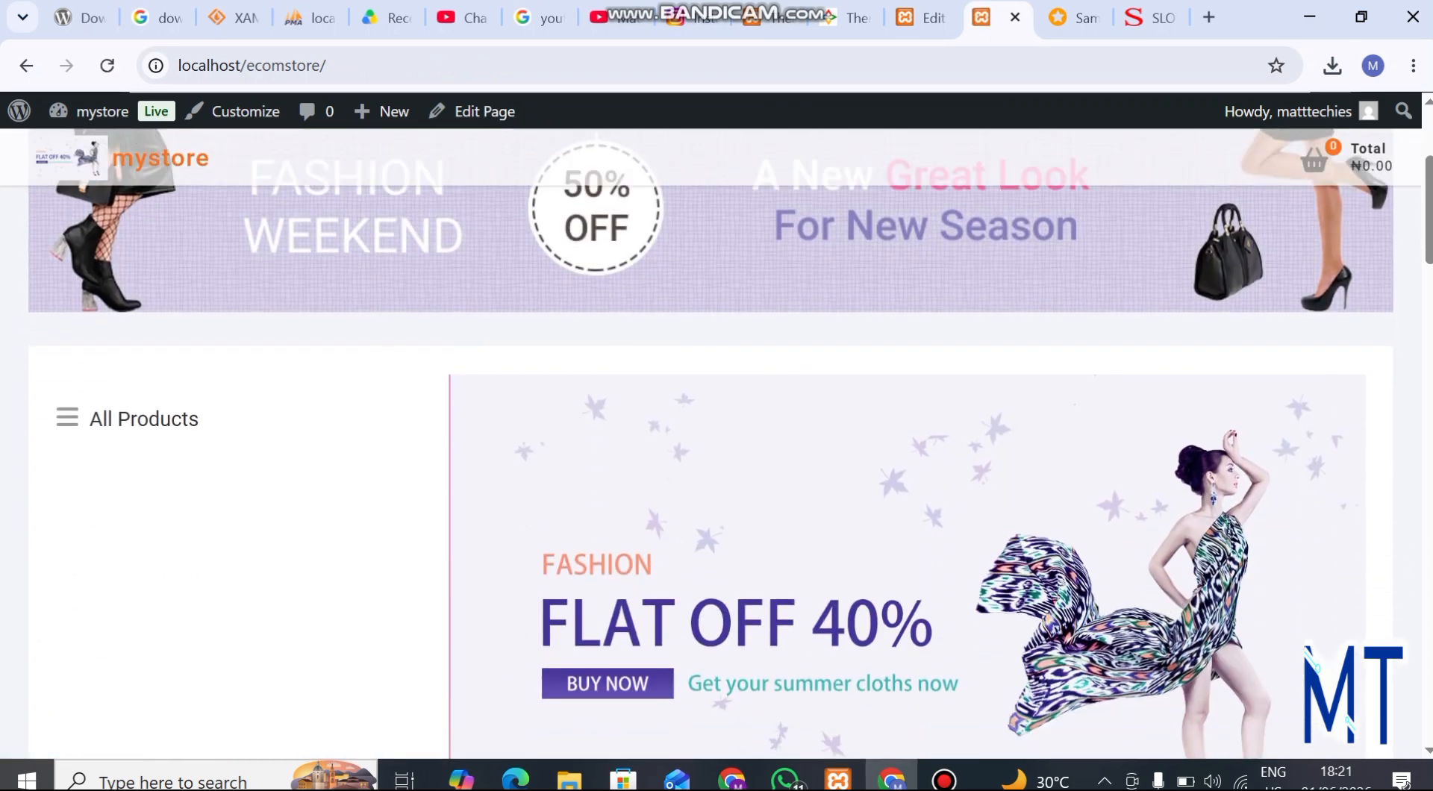
scroll(710, 443, down, 4)
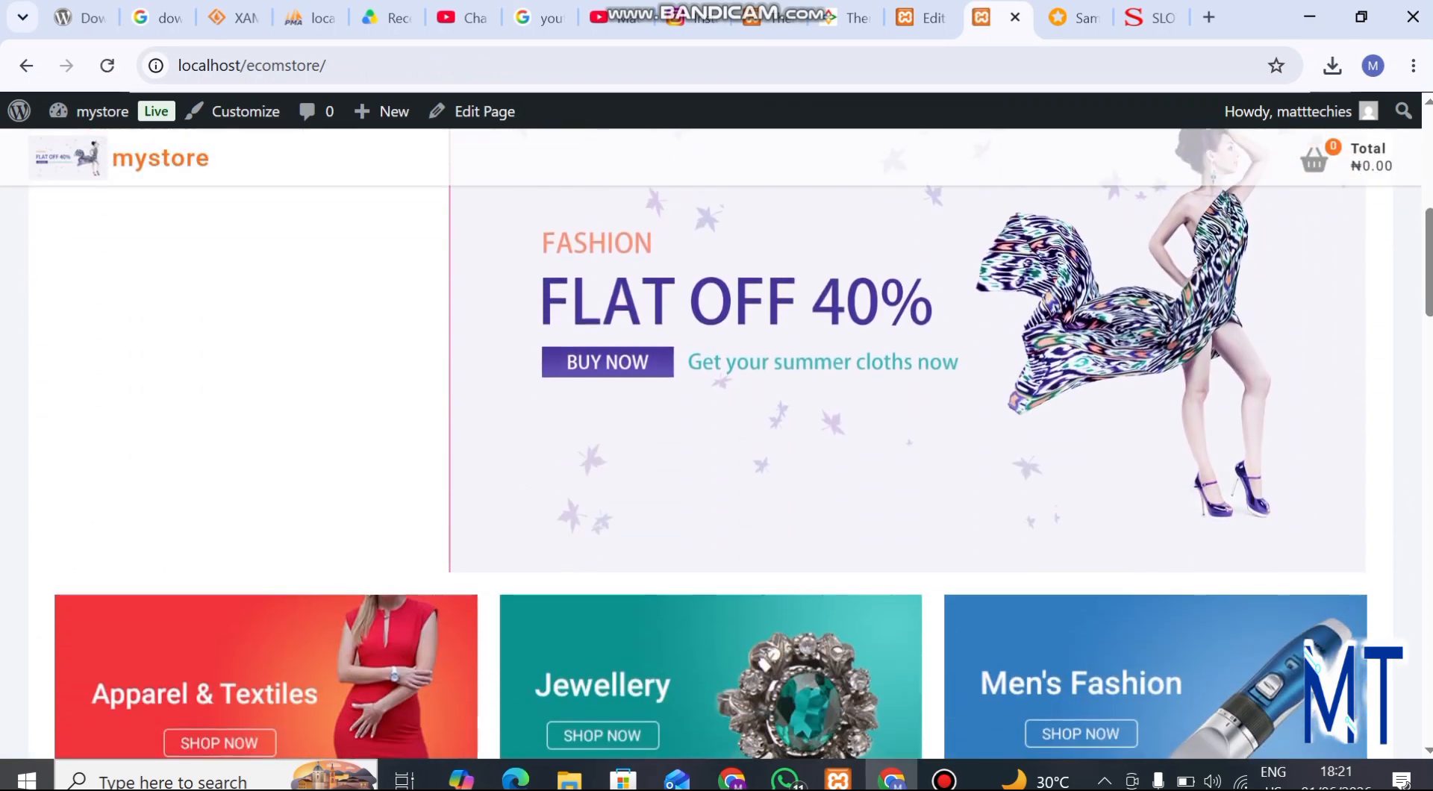
scroll(711, 443, down, 5)
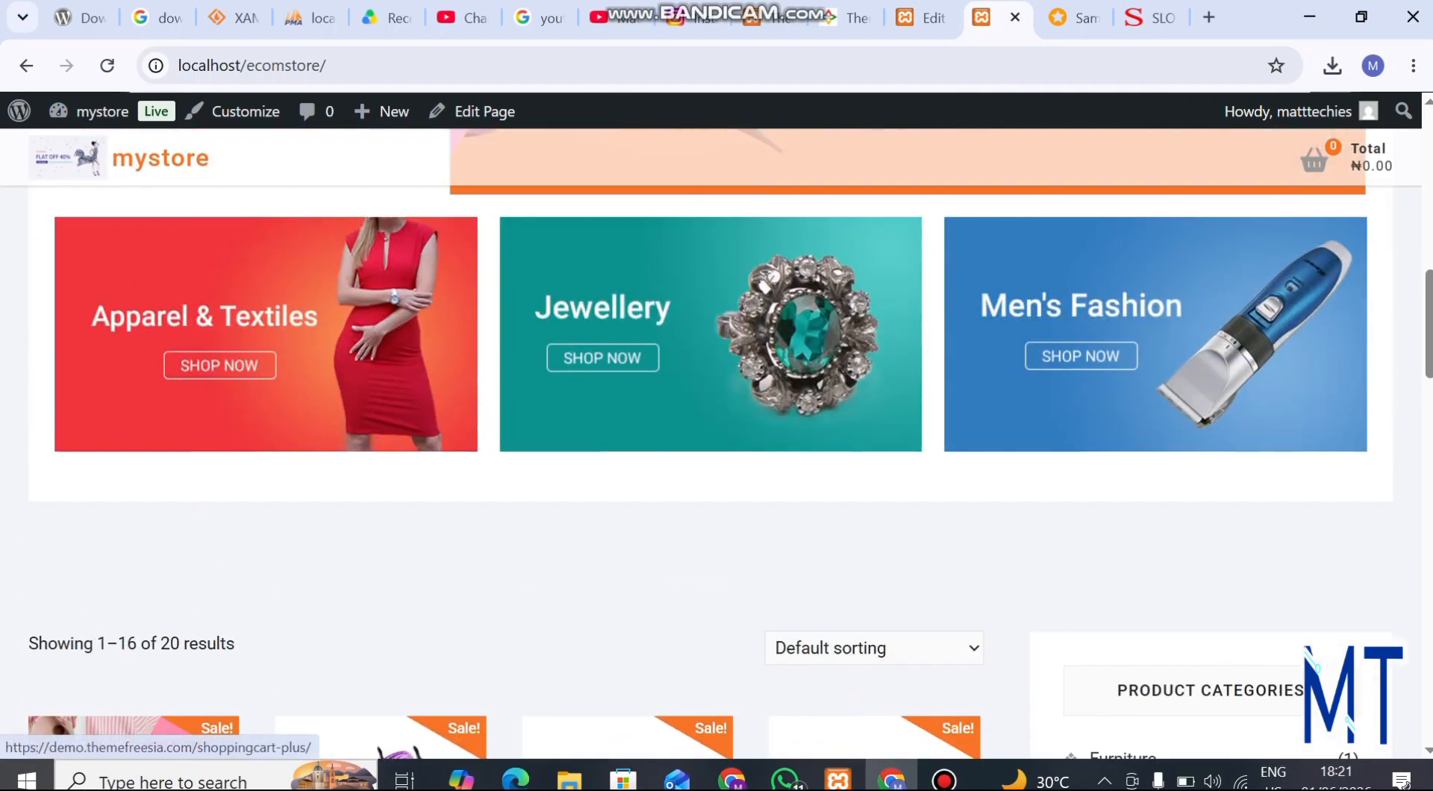
scroll(711, 443, up, 9)
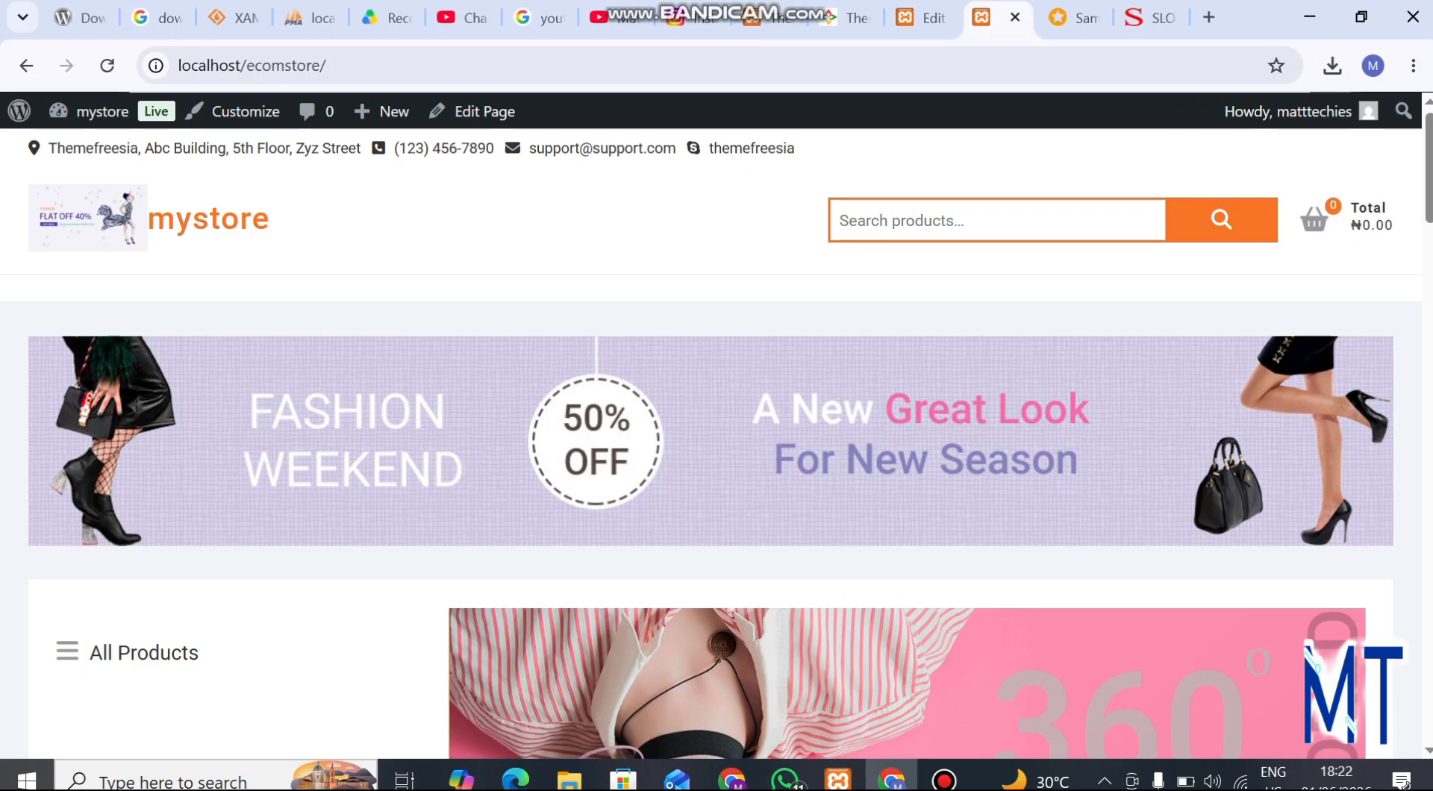
scroll(710, 443, down, 12)
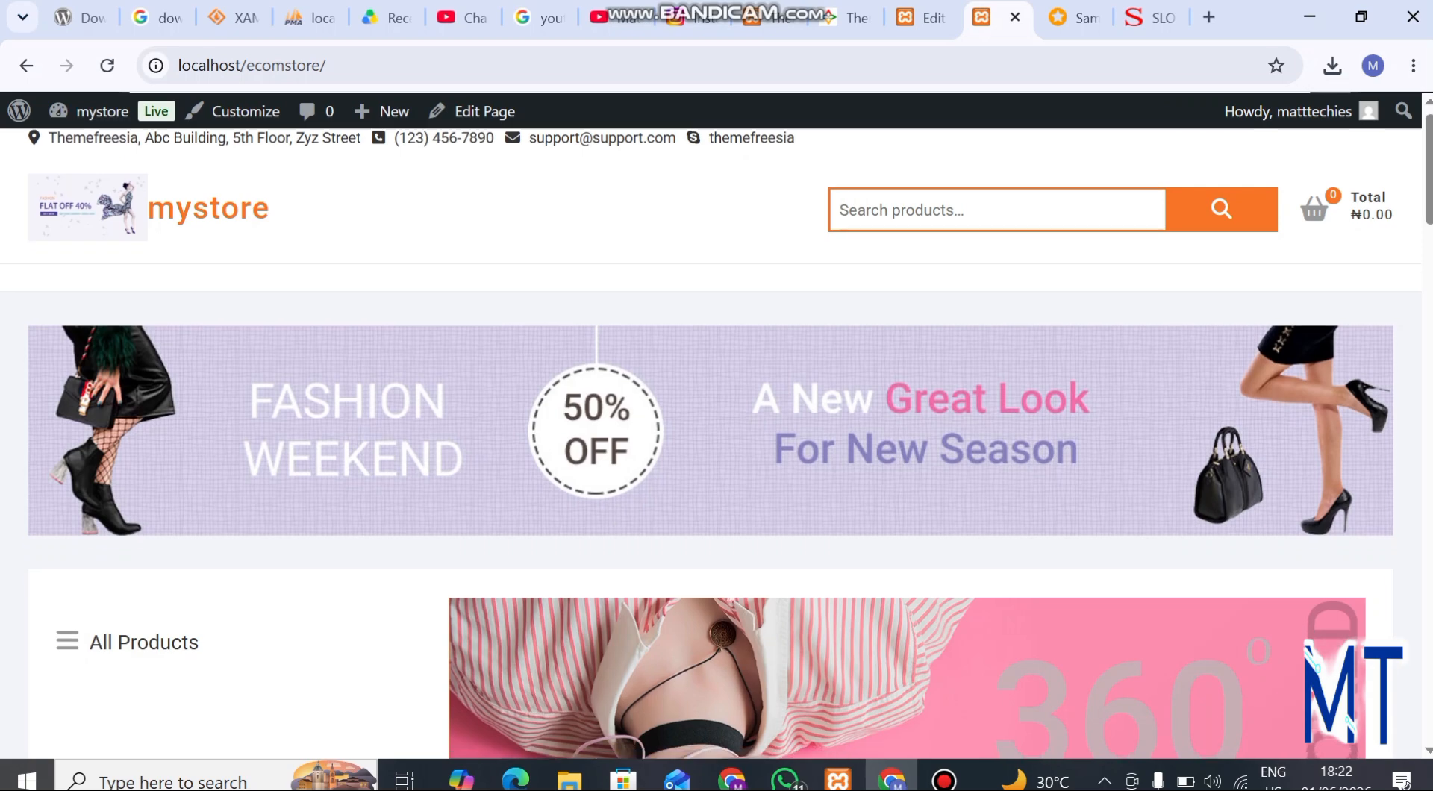